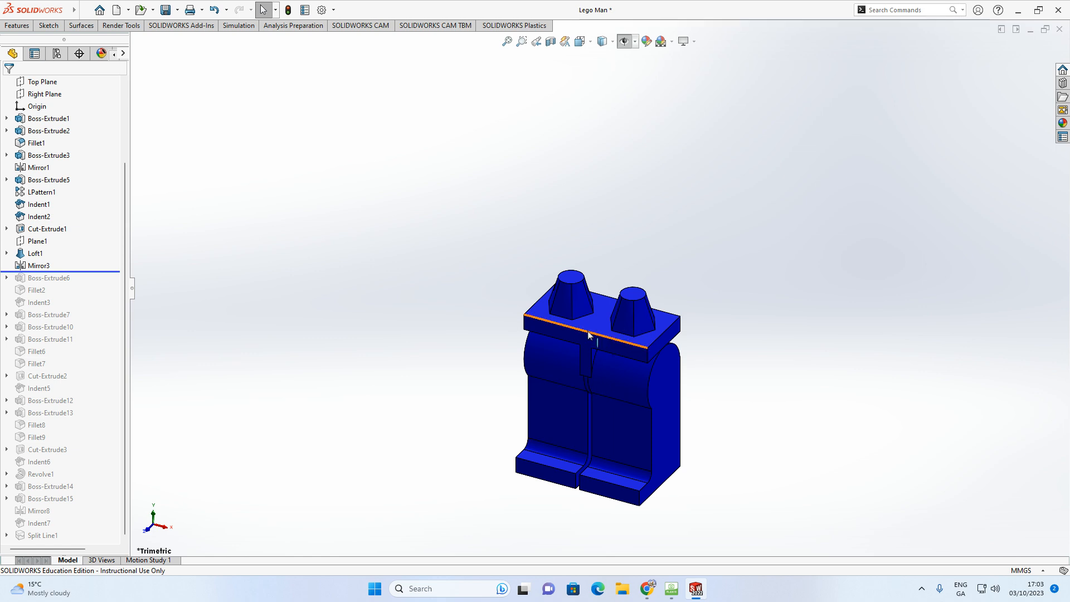
Step: Roll the Lego Man feature history forward through Cut-Extrude3 to Split Line1 and close the part without saving
{"action": "left_click_drag", "start_coordinate": [115, 271], "coordinate": [97, 453]}
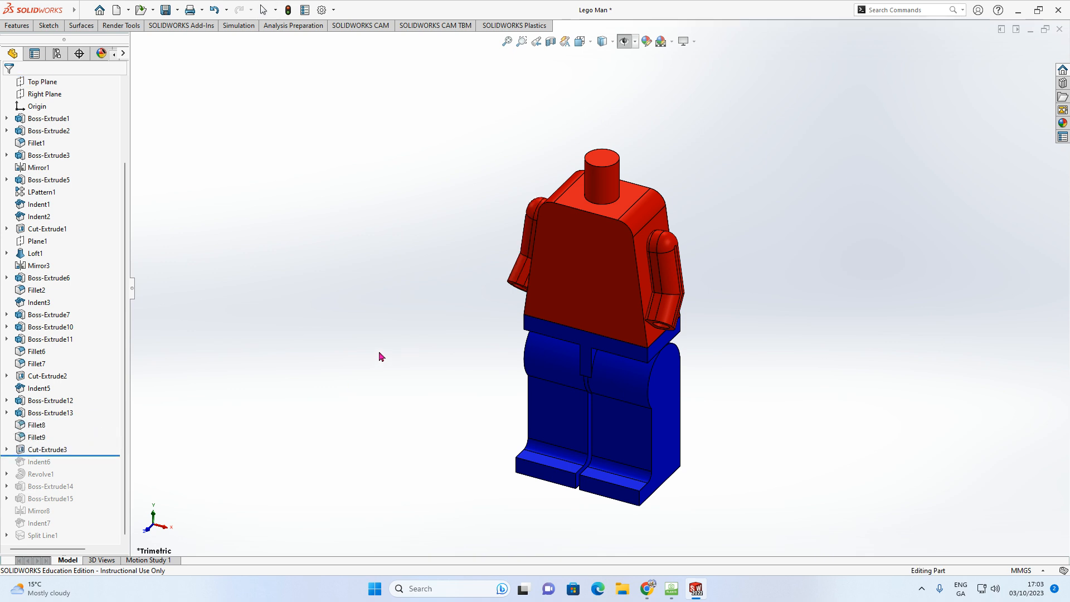
{"action": "left_click_drag", "start_coordinate": [113, 457], "coordinate": [103, 540]}
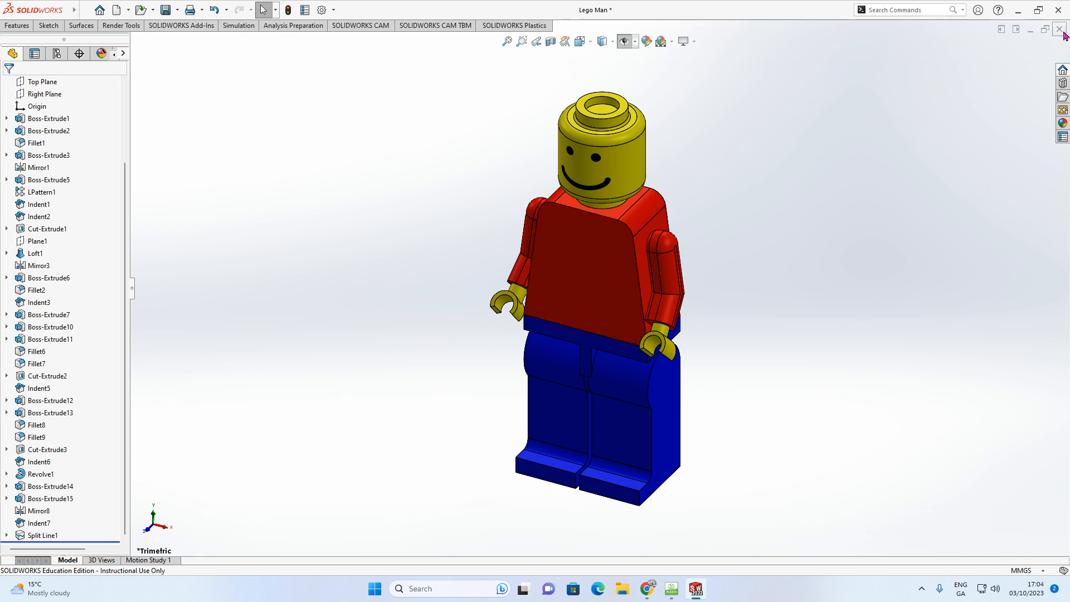
{"action": "left_click", "coordinate": [1060, 30]}
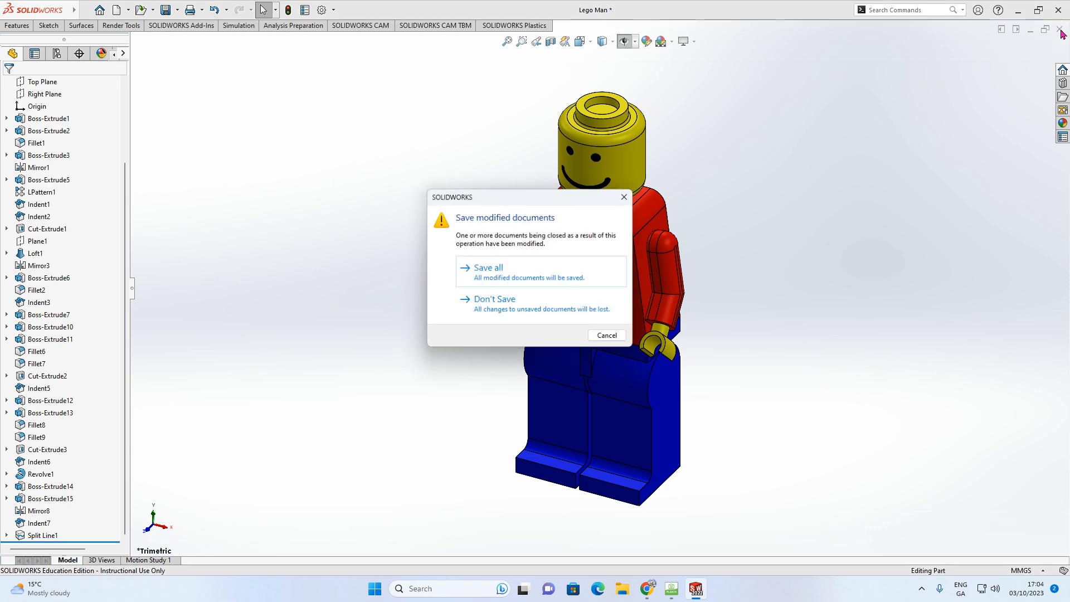
{"action": "left_click", "coordinate": [557, 300]}
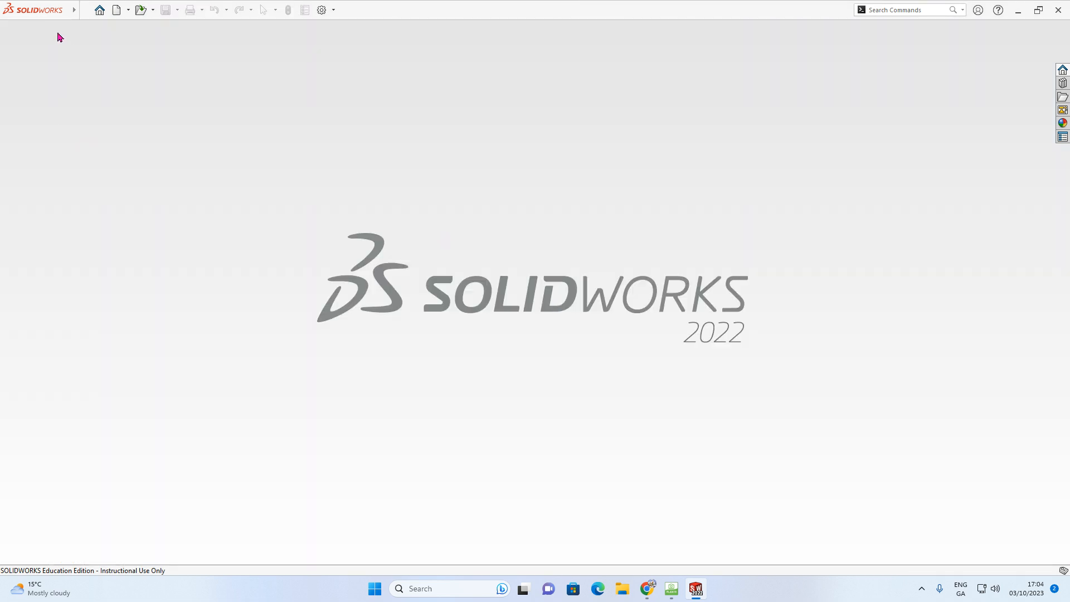
Step: Create a new part document
{"action": "mouse_move", "coordinate": [42, 15]}
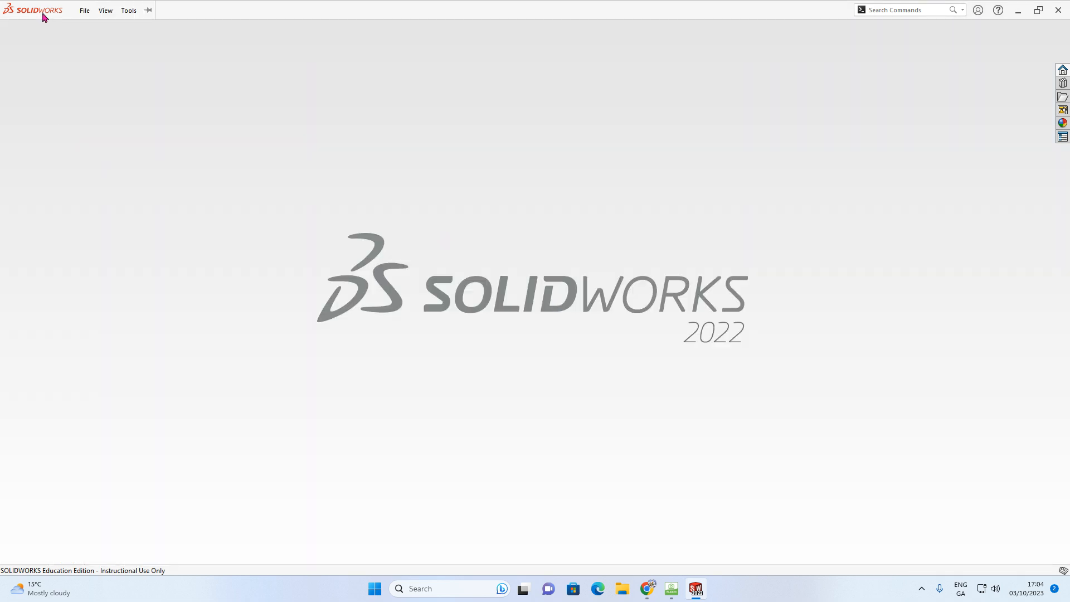
{"action": "left_click", "coordinate": [84, 11]}
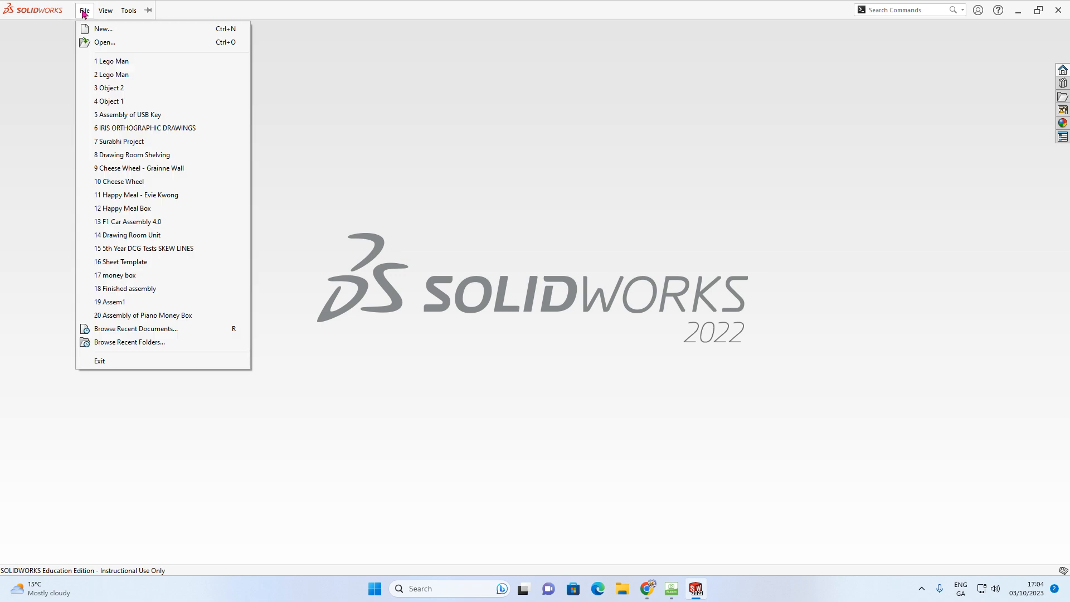
{"action": "left_click", "coordinate": [103, 29]}
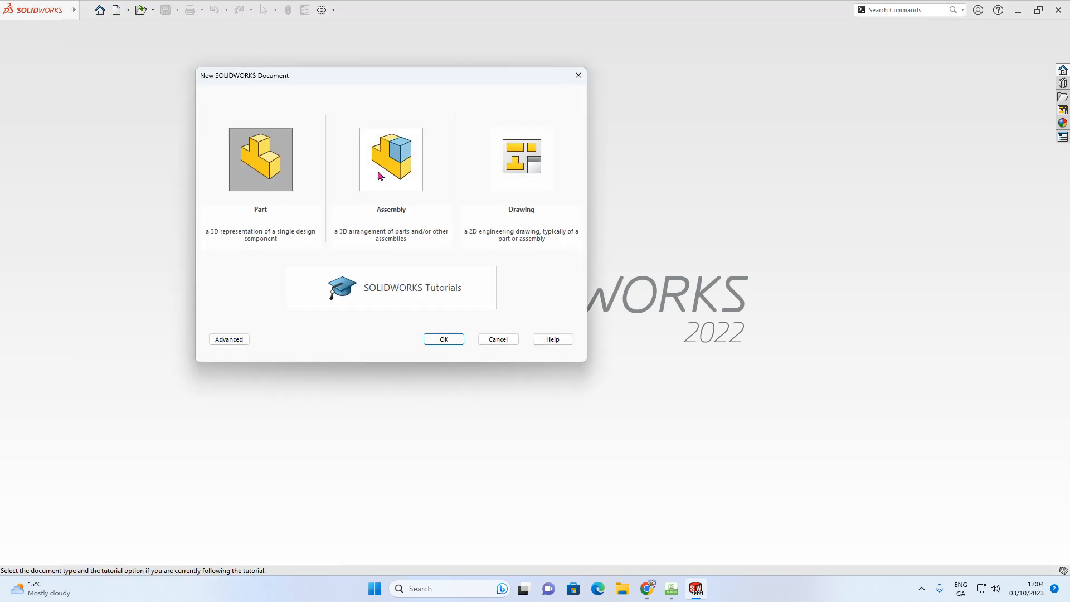
{"action": "left_click", "coordinate": [249, 160]}
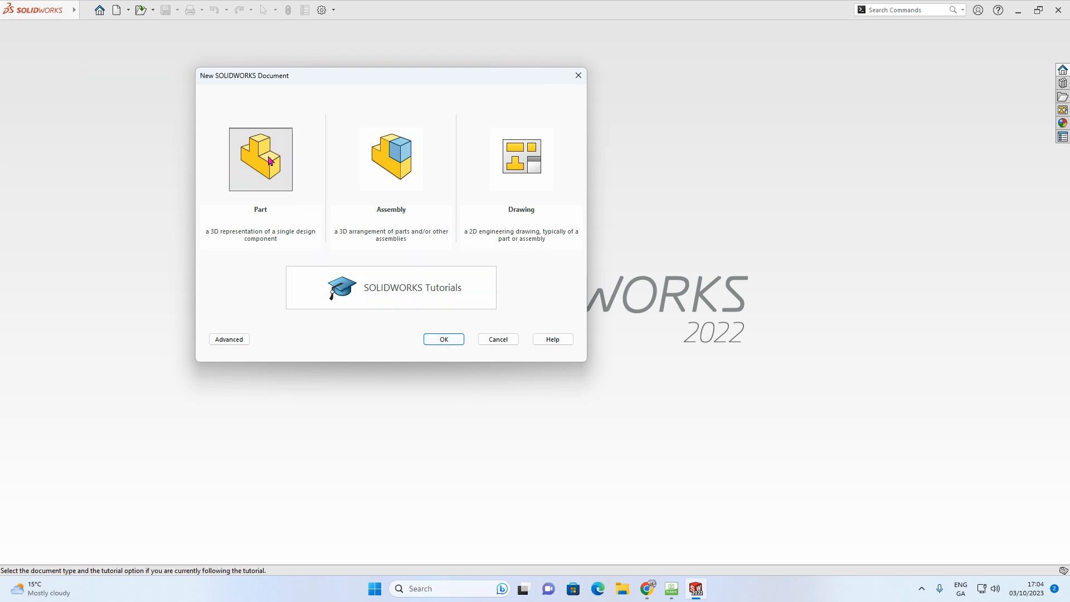
{"action": "left_click", "coordinate": [438, 340]}
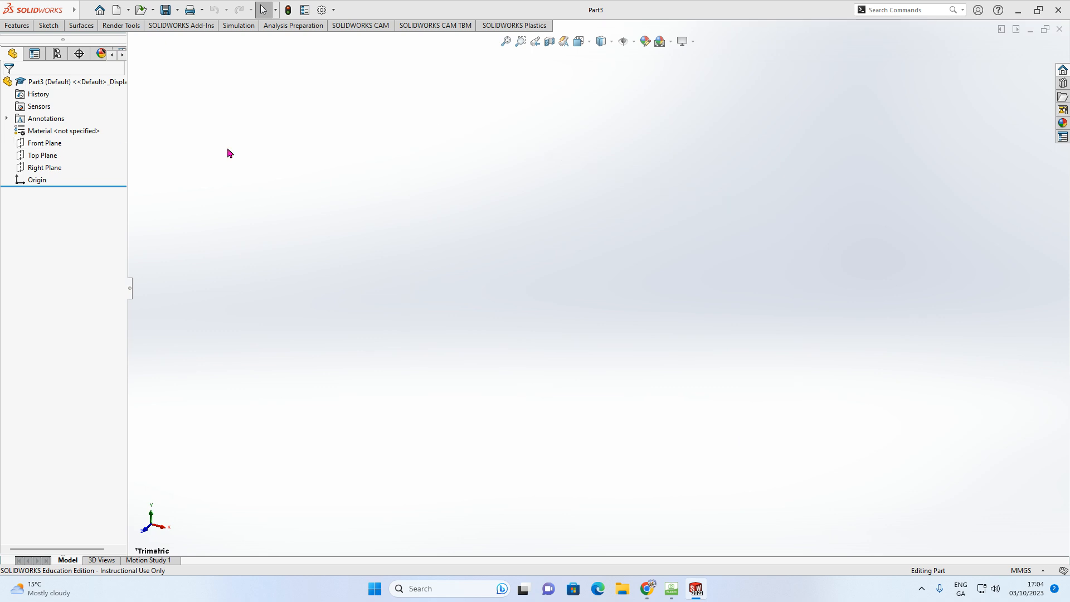
Step: Start a sketch on the Front Plane and draw a vertical centerline about 39 mm long downward from the origin
{"action": "left_click", "coordinate": [46, 145]}
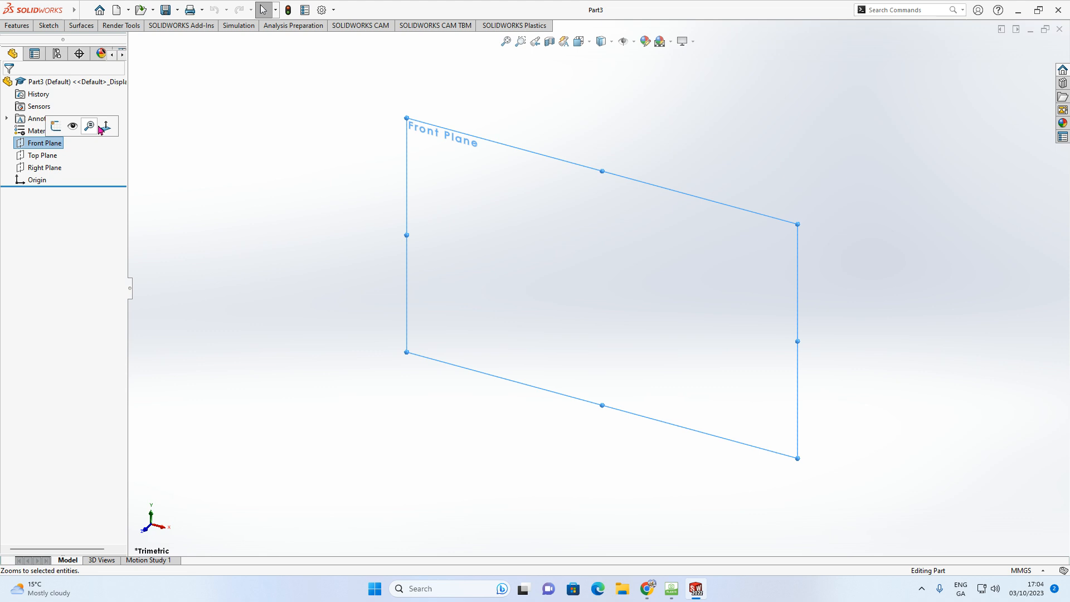
{"action": "left_click", "coordinate": [55, 127]}
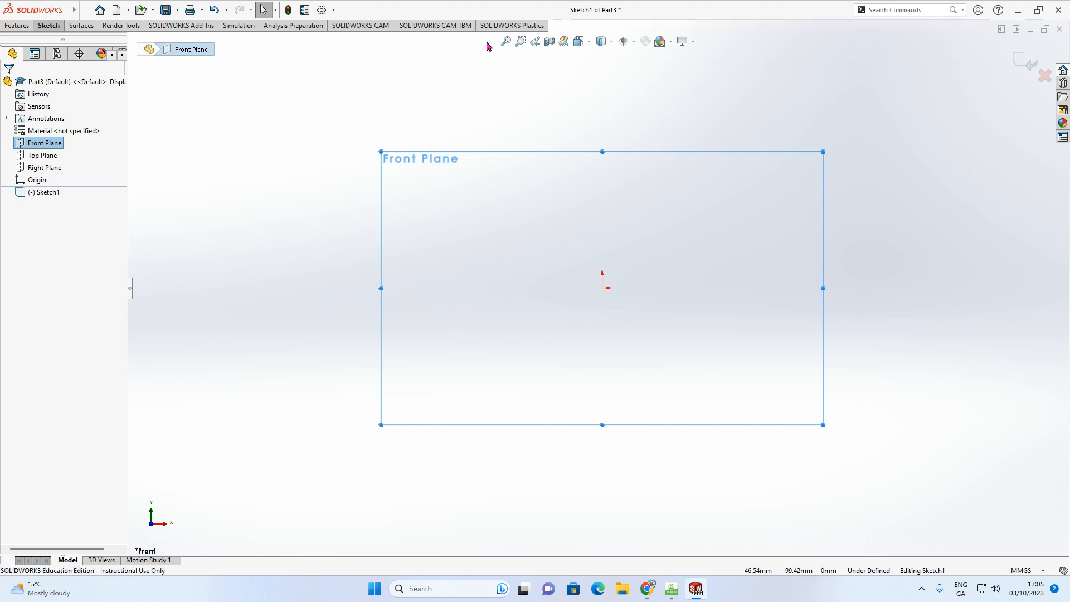
{"action": "left_click", "coordinate": [49, 26]}
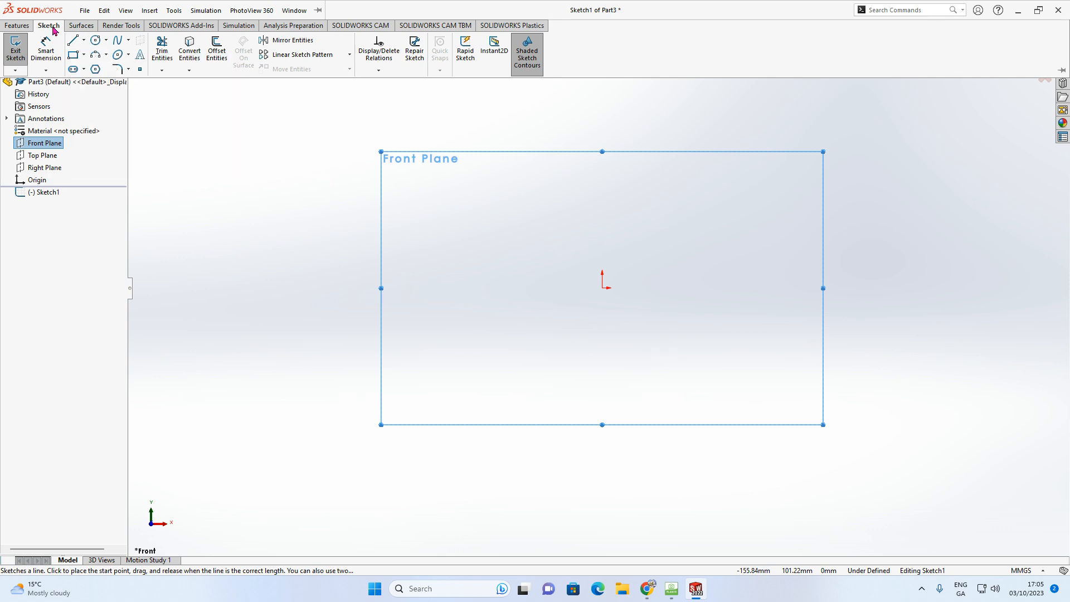
{"action": "left_click", "coordinate": [84, 42]}
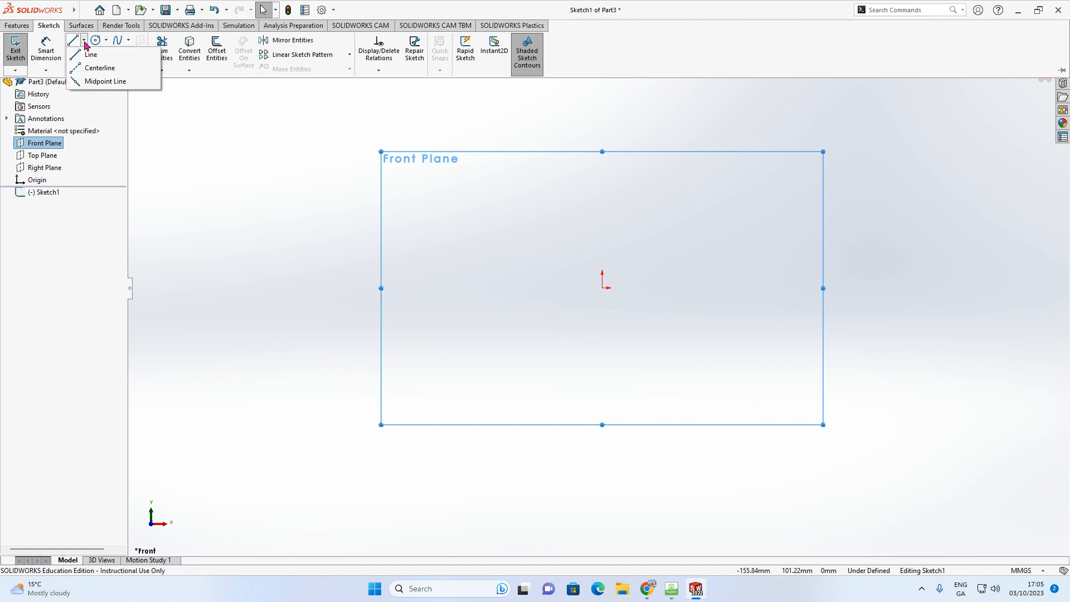
{"action": "left_click", "coordinate": [94, 68]}
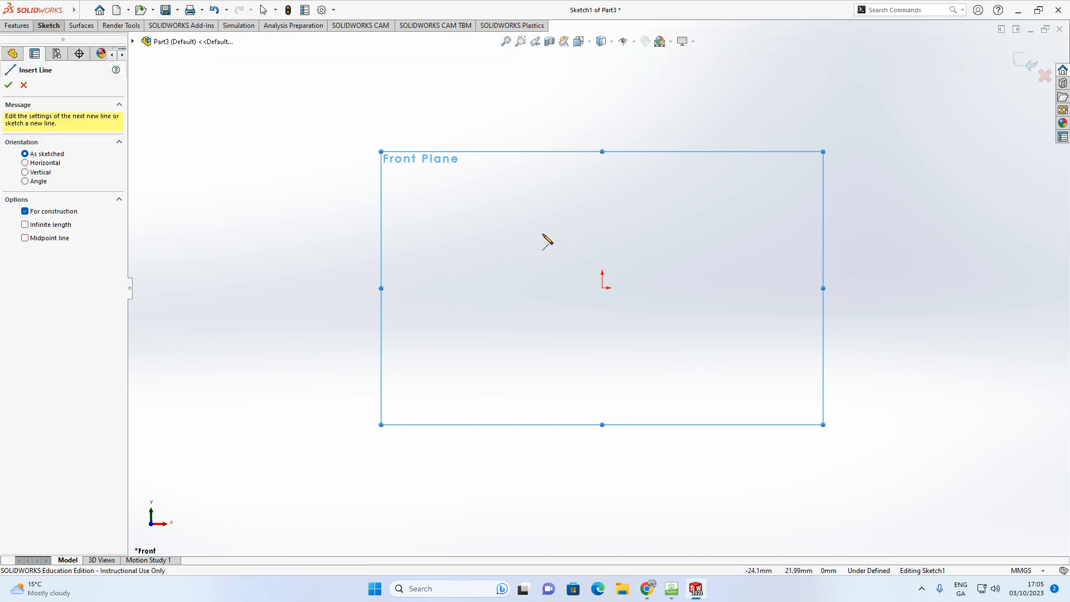
{"action": "left_click", "coordinate": [602, 288]}
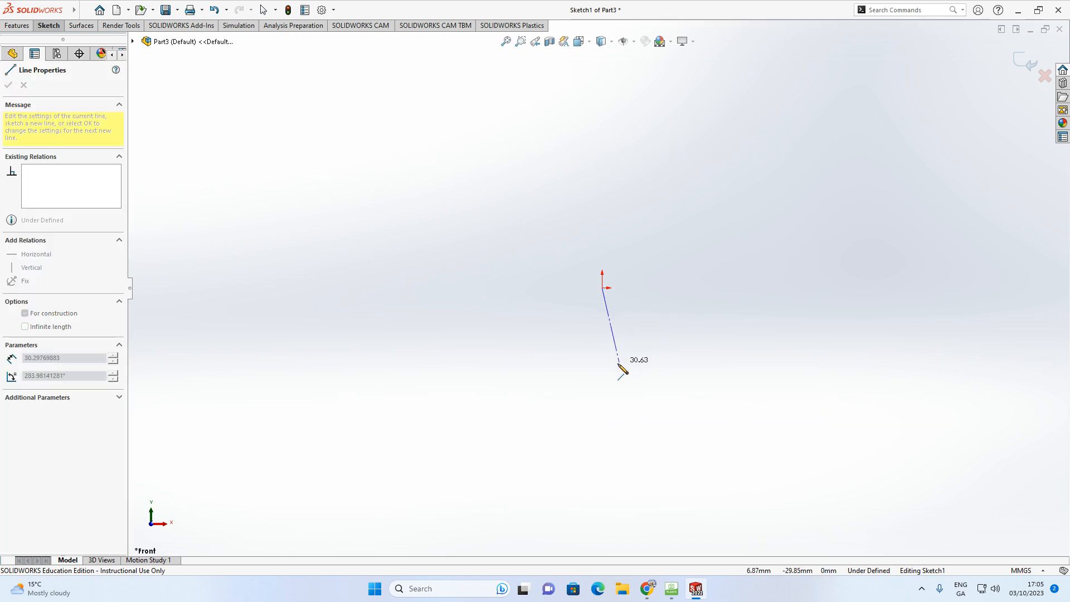
{"action": "left_click", "coordinate": [604, 386]}
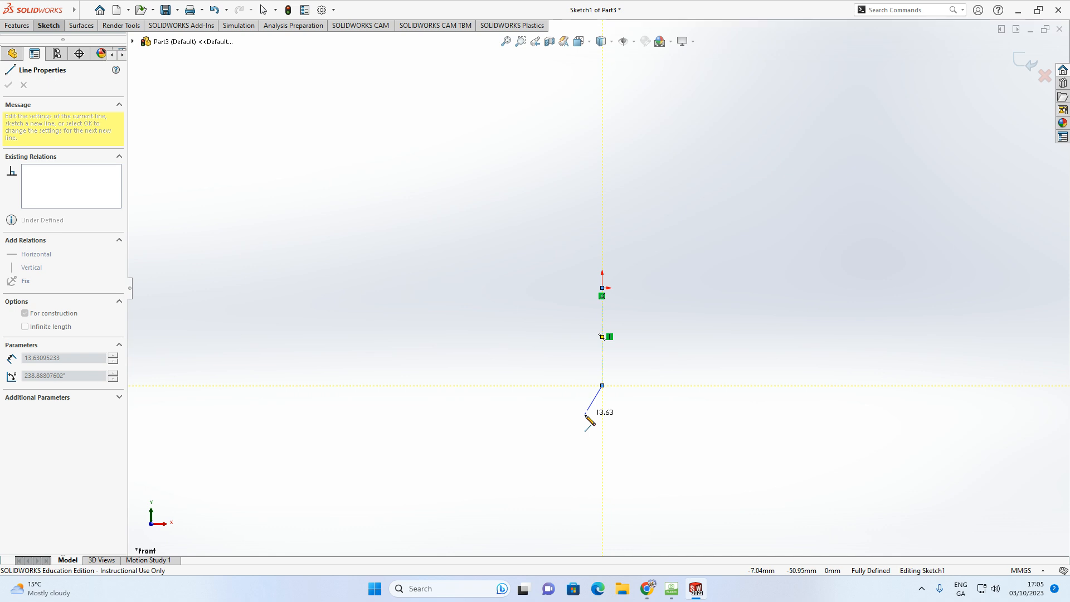
{"action": "key", "text": "Escape"}
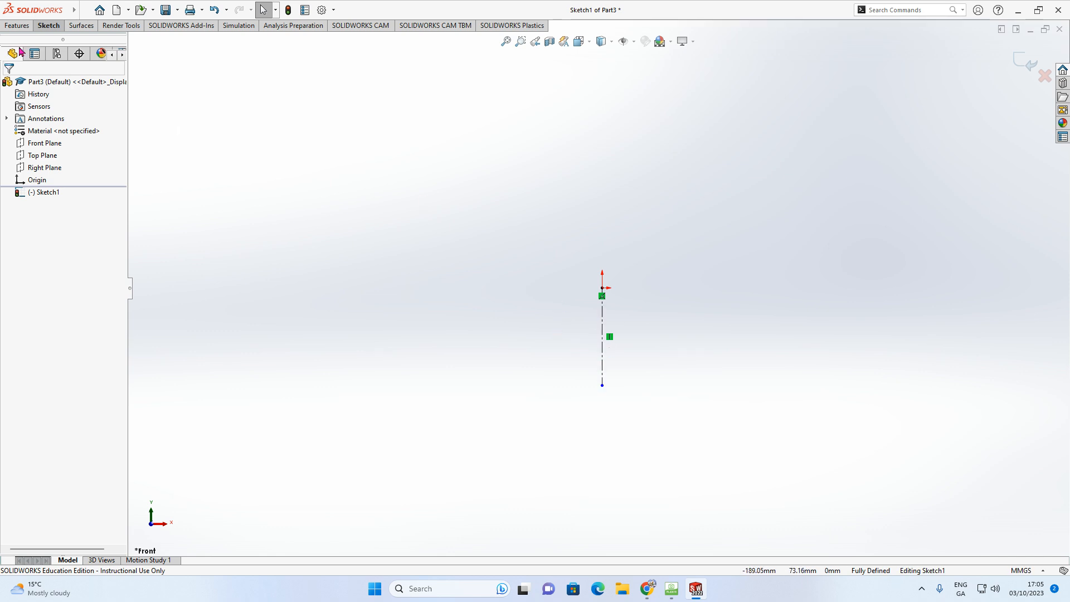
Step: Dimension the vertical centerline's length to 10 mm
{"action": "left_click", "coordinate": [47, 26]}
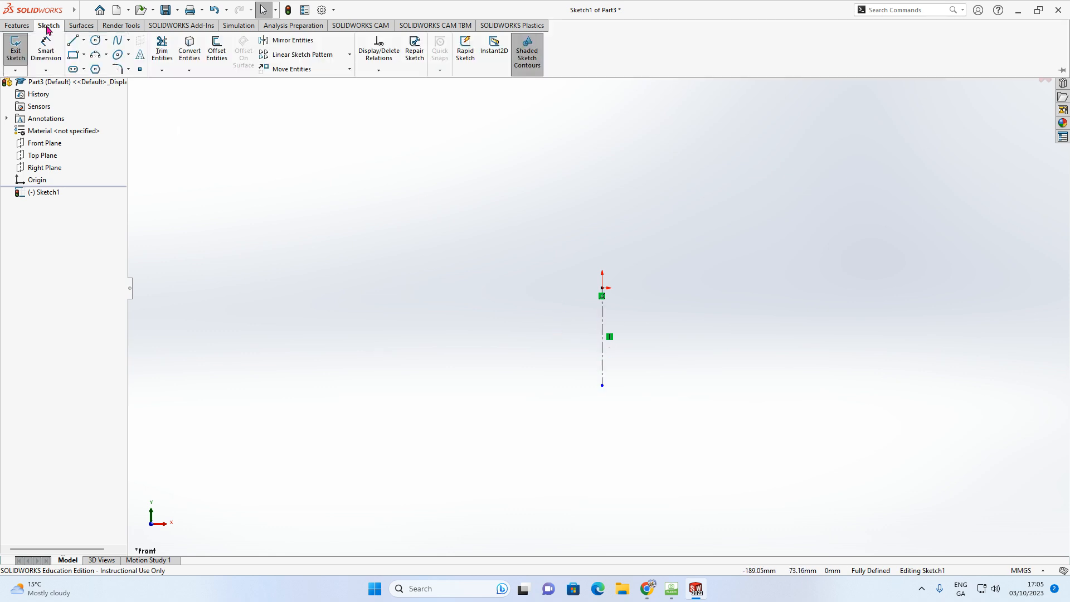
{"action": "left_click", "coordinate": [47, 53]}
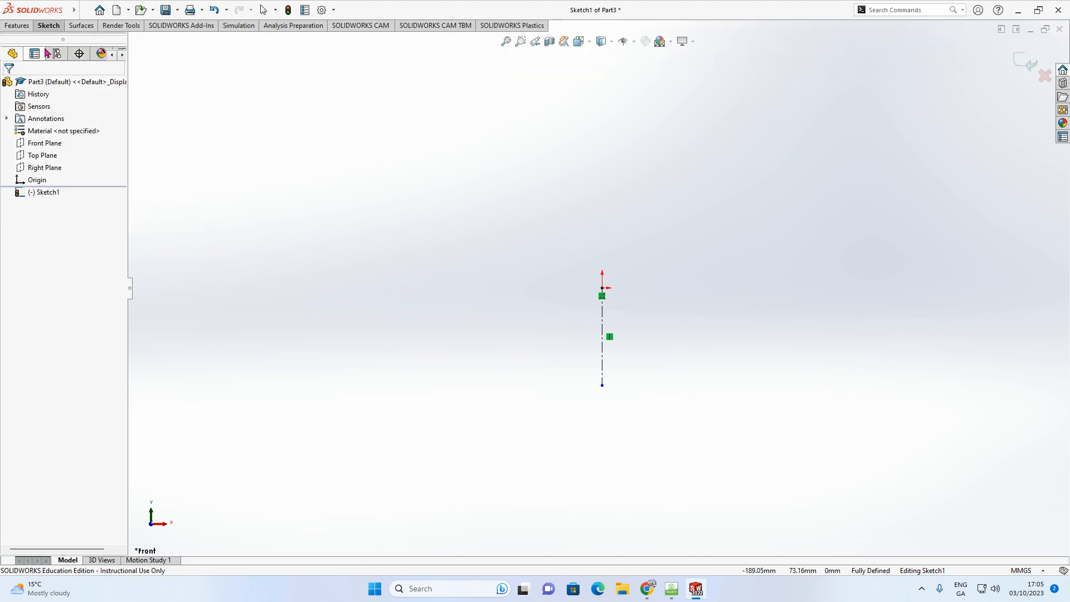
{"action": "left_click", "coordinate": [602, 354]}
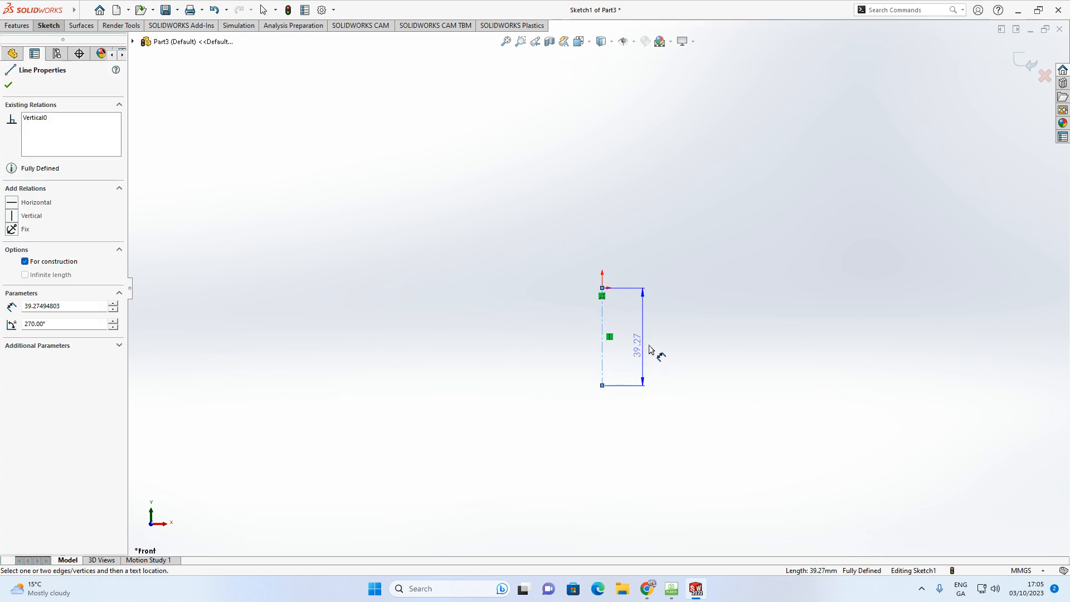
{"action": "left_click", "coordinate": [678, 346]}
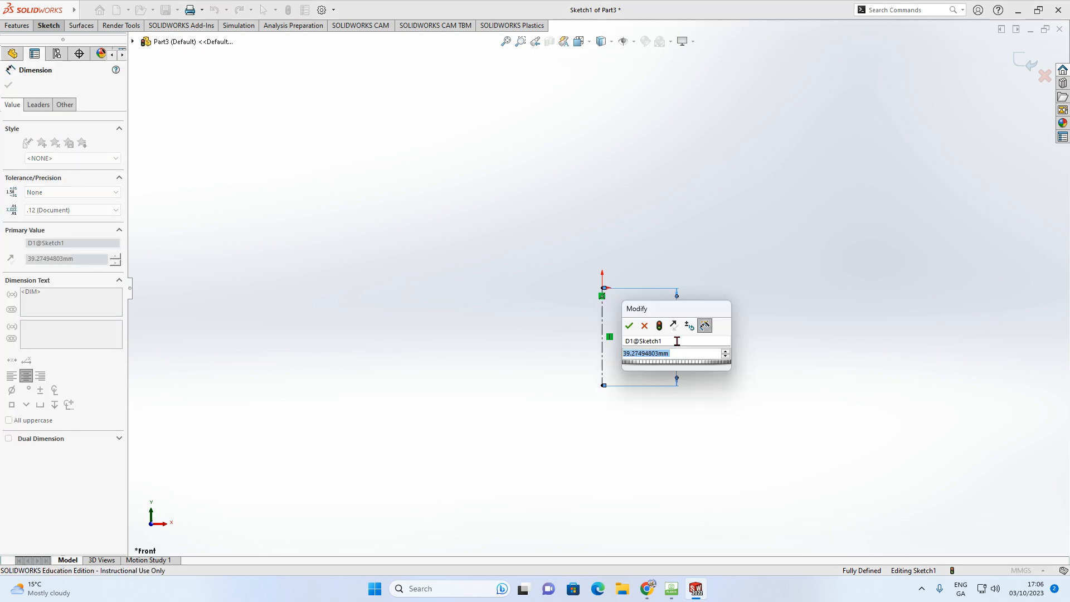
{"action": "type", "text": "10"}
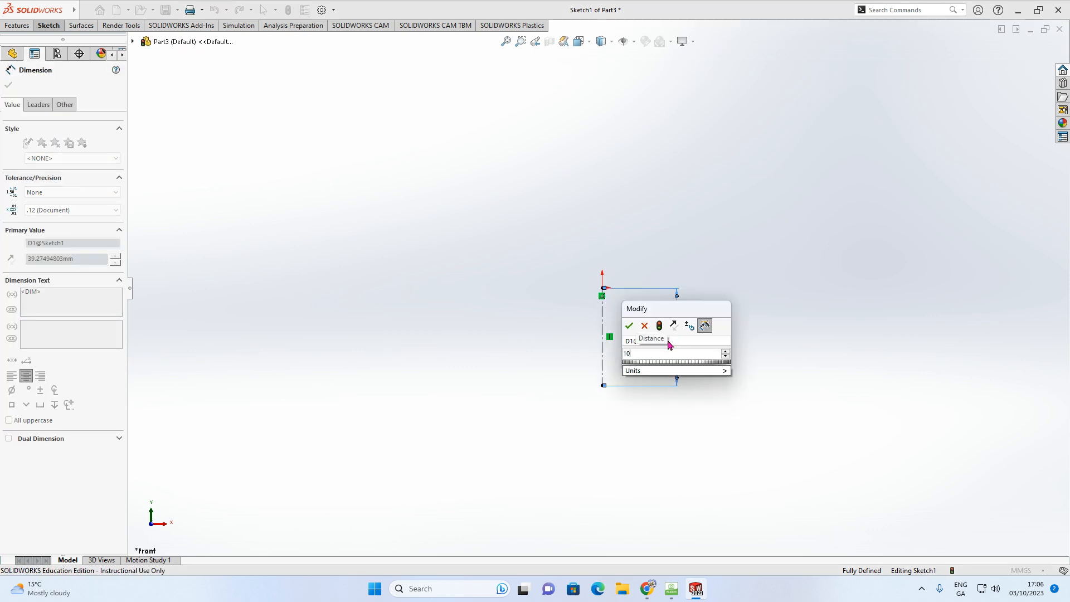
{"action": "key", "text": "Return"}
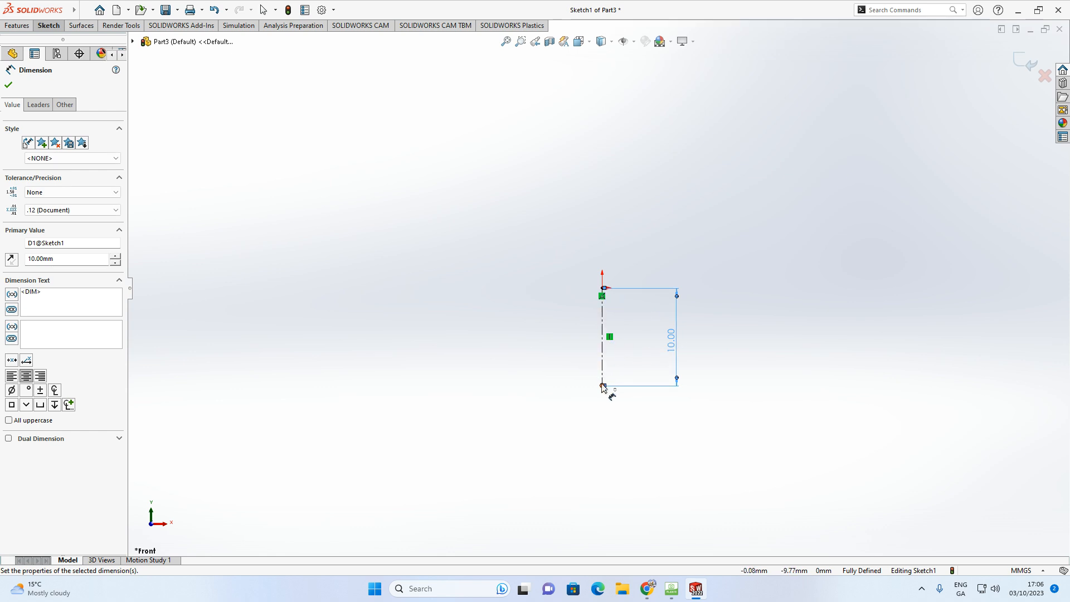
Step: Sketch a half-T profile from the origin to the centerline's lower end, about 13.6 mm wide, with a 1.5 mm thick flange and 1.2 mm wide stem
{"action": "left_click", "coordinate": [46, 28]}
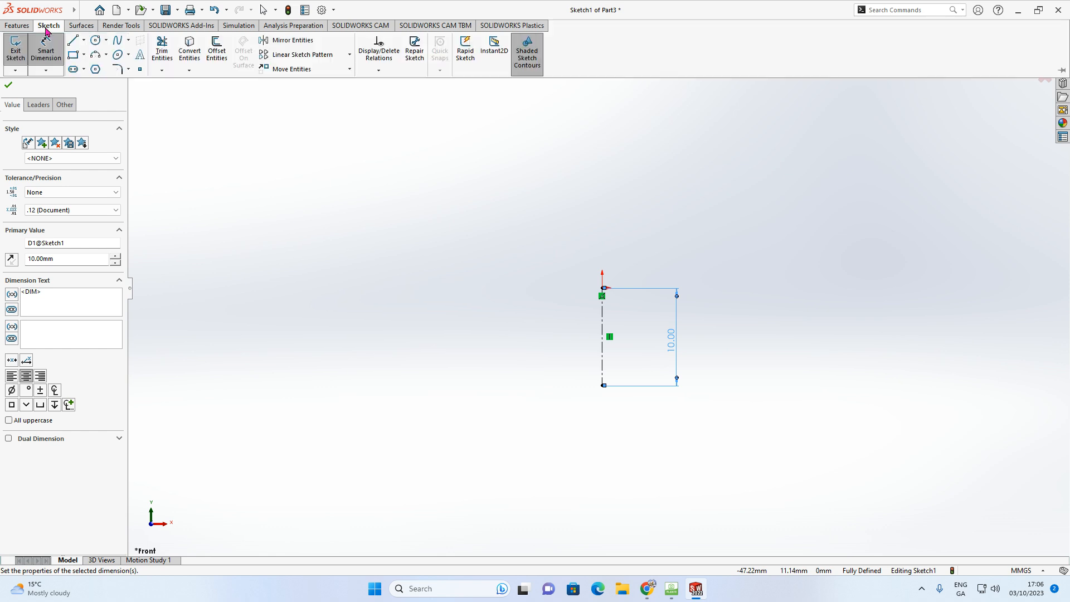
{"action": "left_click", "coordinate": [83, 41]}
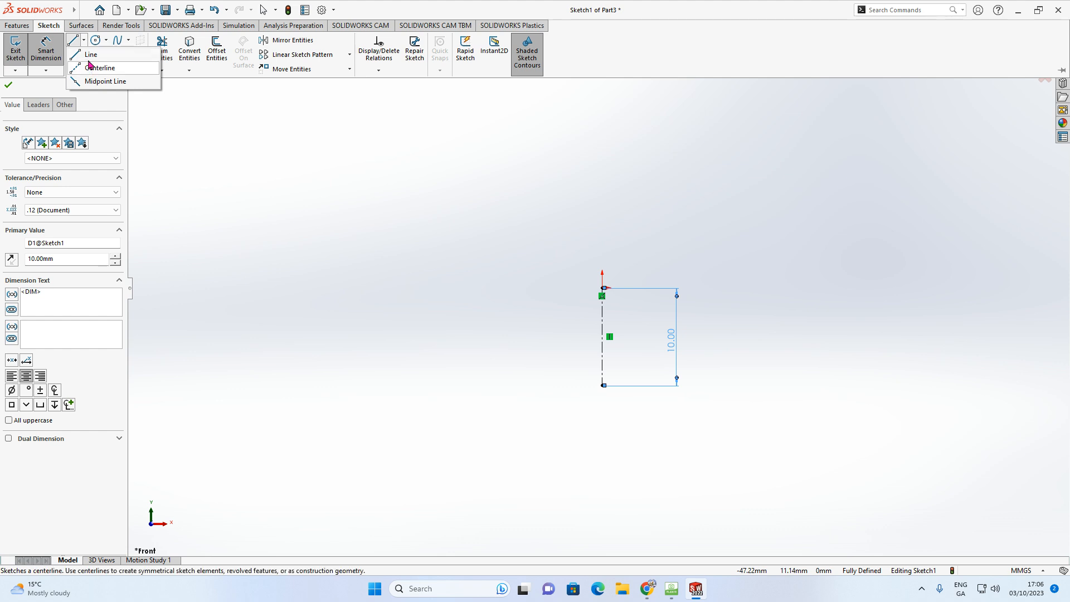
{"action": "left_click", "coordinate": [89, 55]}
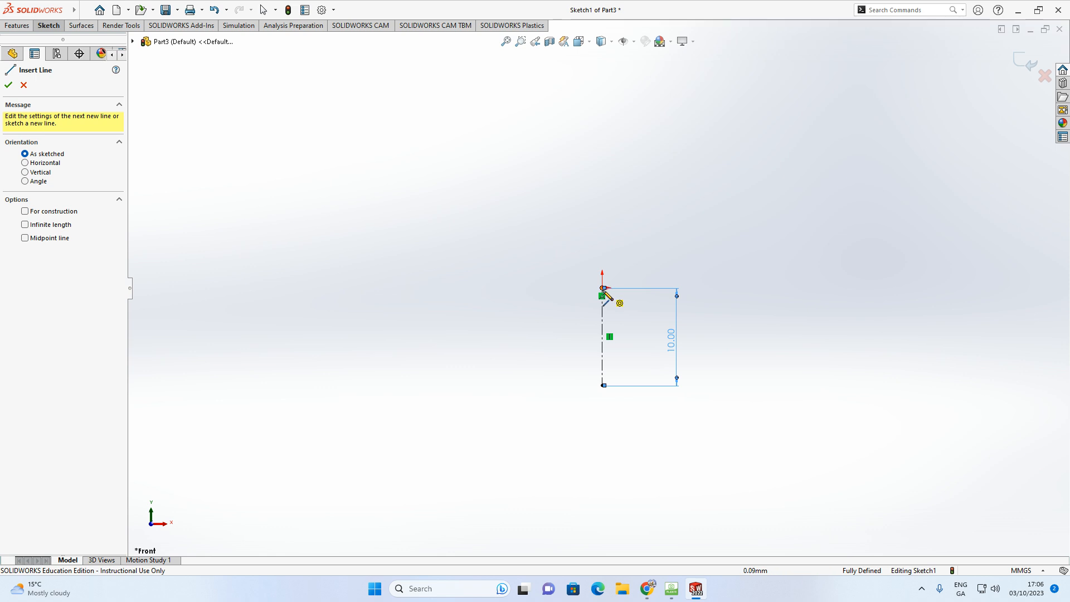
{"action": "scroll", "coordinate": [604, 297], "scroll_direction": "down", "scroll_amount": 1}
{"action": "scroll", "coordinate": [604, 295], "scroll_direction": "down", "scroll_amount": 1}
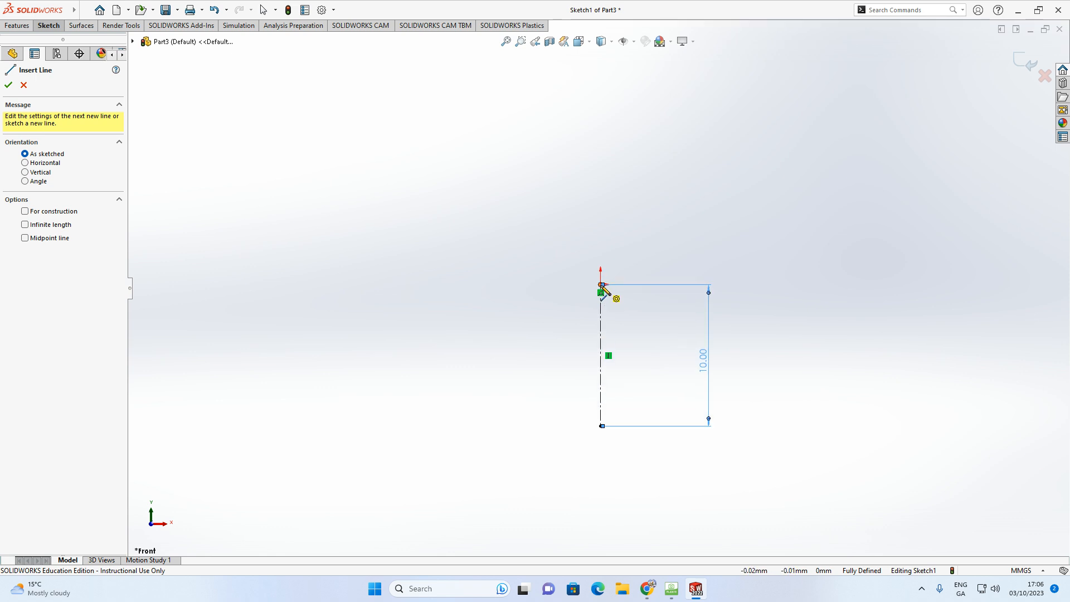
{"action": "left_click", "coordinate": [601, 285]}
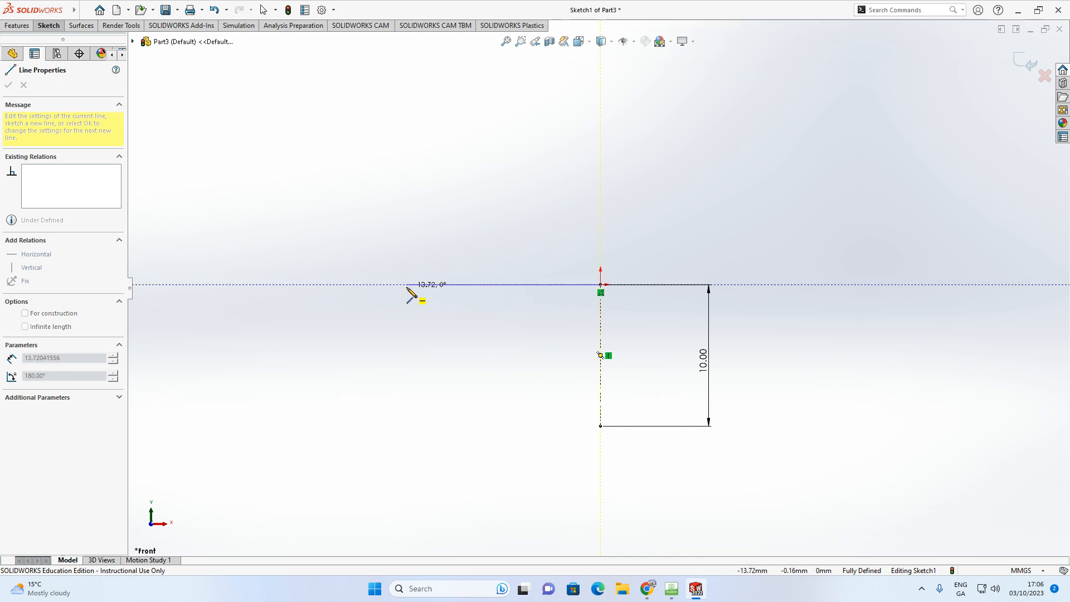
{"action": "left_click", "coordinate": [410, 285]}
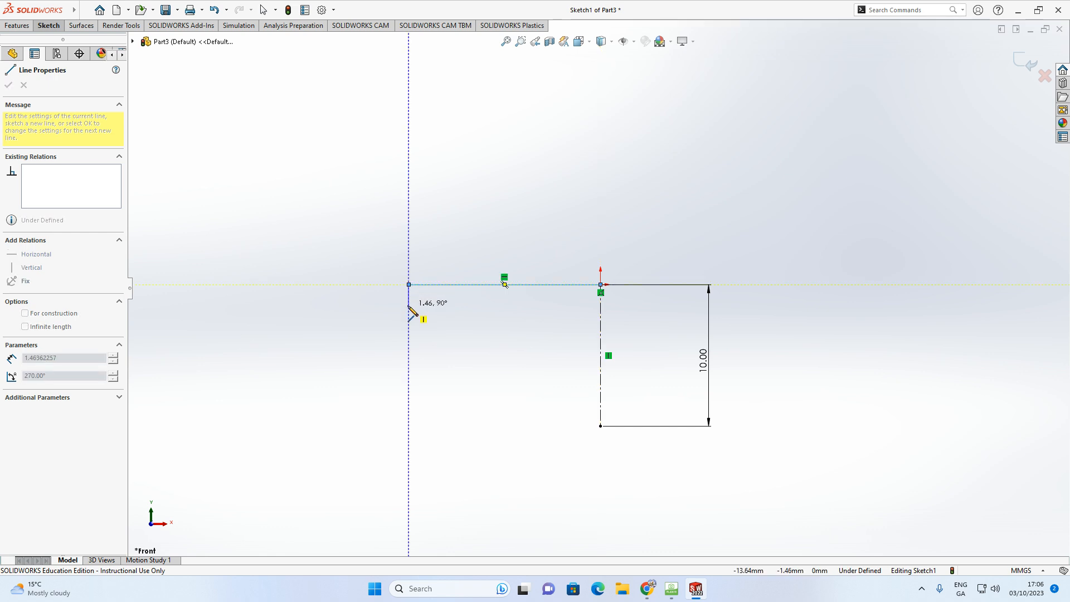
{"action": "left_click", "coordinate": [409, 305]}
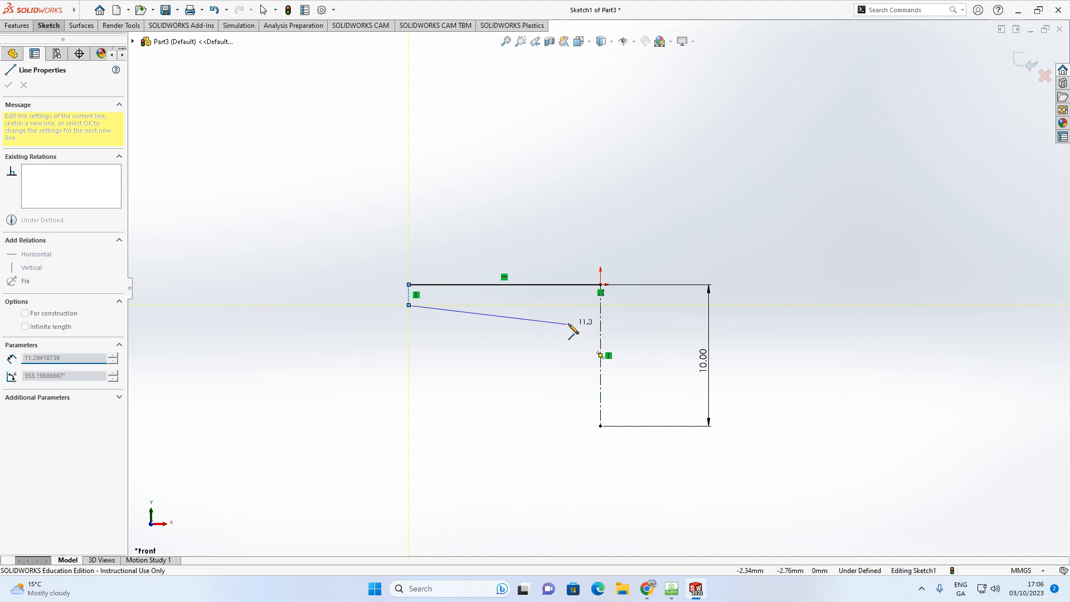
{"action": "left_click", "coordinate": [583, 305]}
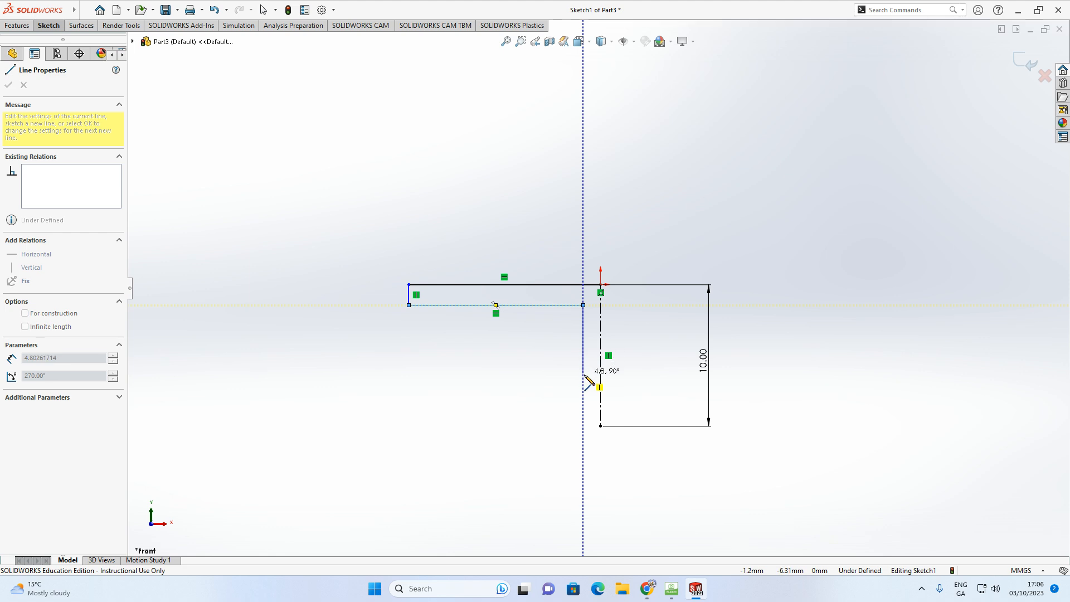
{"action": "left_click", "coordinate": [582, 426]}
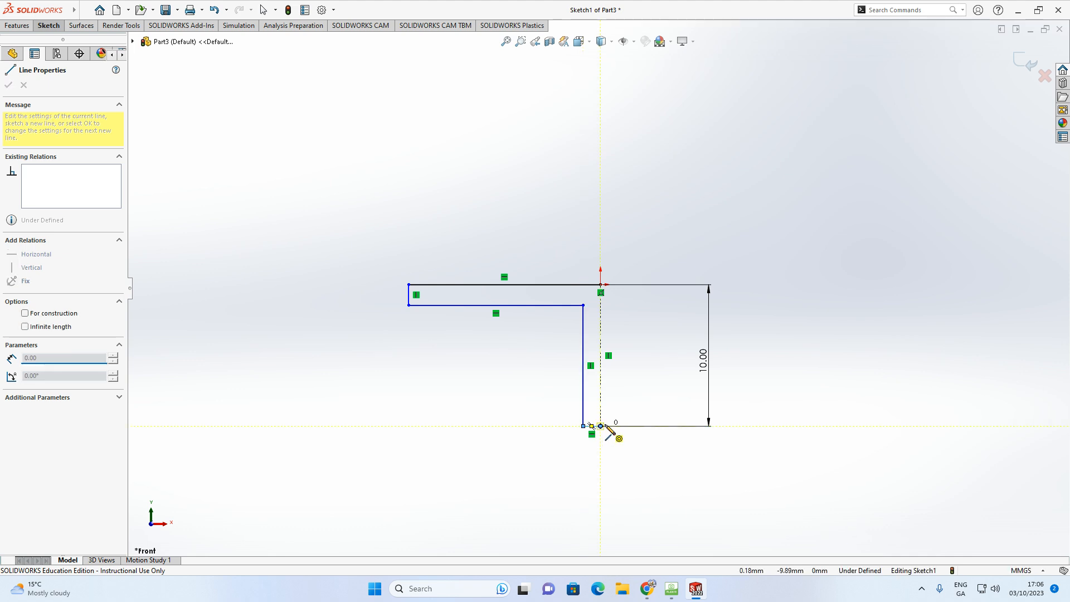
{"action": "key", "text": "Escape"}
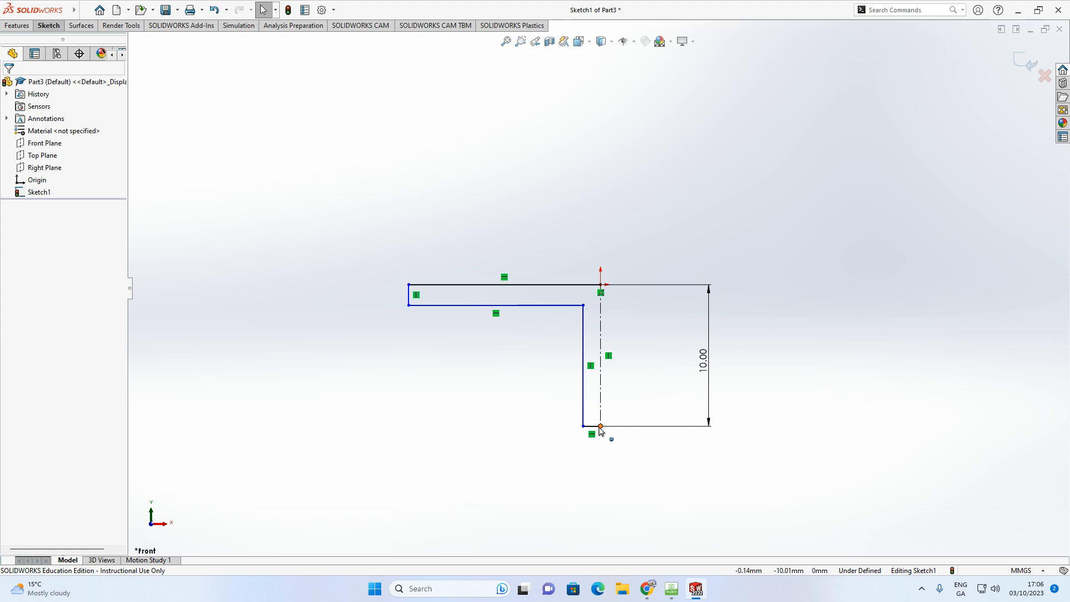
Step: Dimension the half-T profile's upper horizontal edge to 8 mm
{"action": "left_click", "coordinate": [44, 27]}
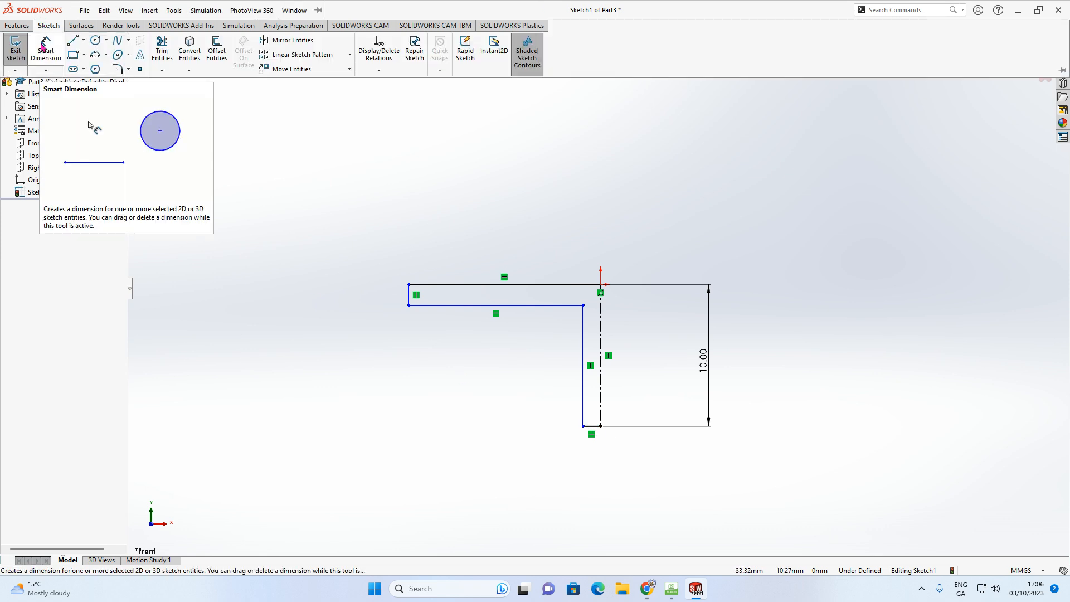
{"action": "left_click", "coordinate": [44, 47]}
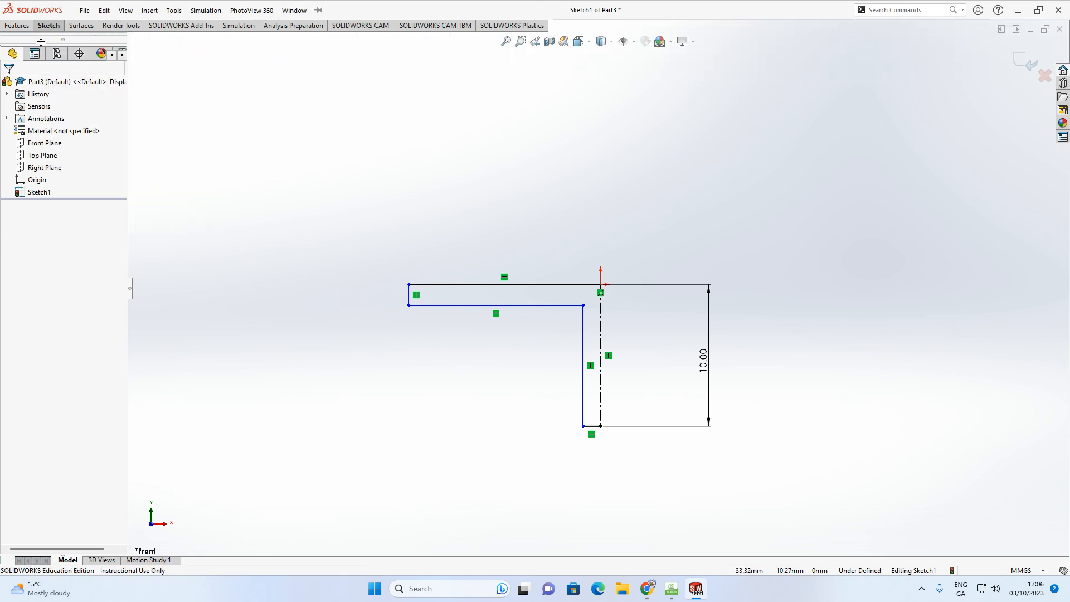
{"action": "left_click", "coordinate": [462, 284]}
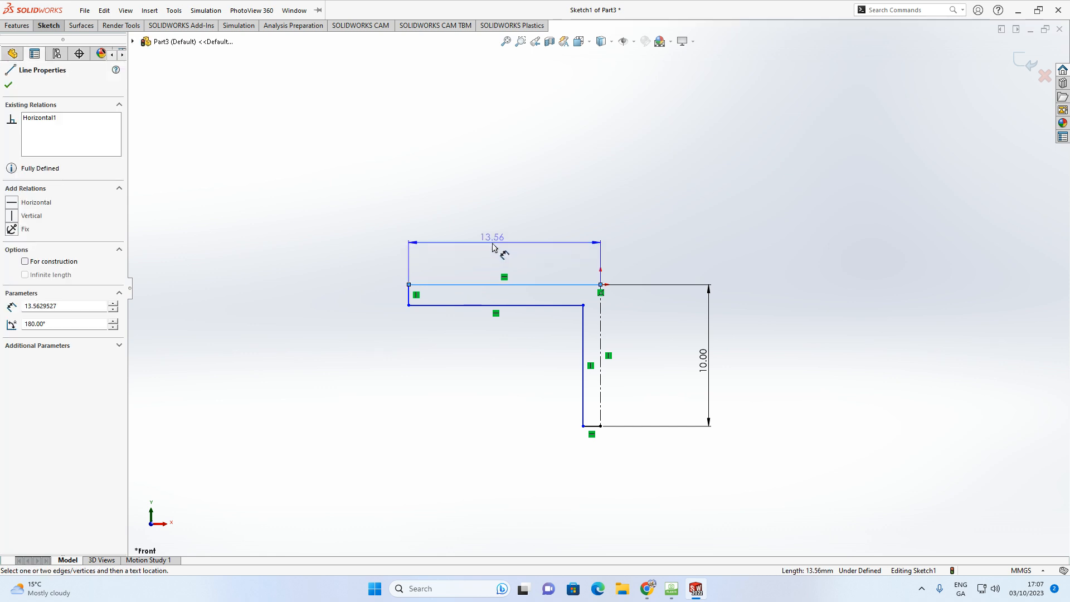
{"action": "left_click", "coordinate": [492, 248]}
{"action": "type", "text": "8"}
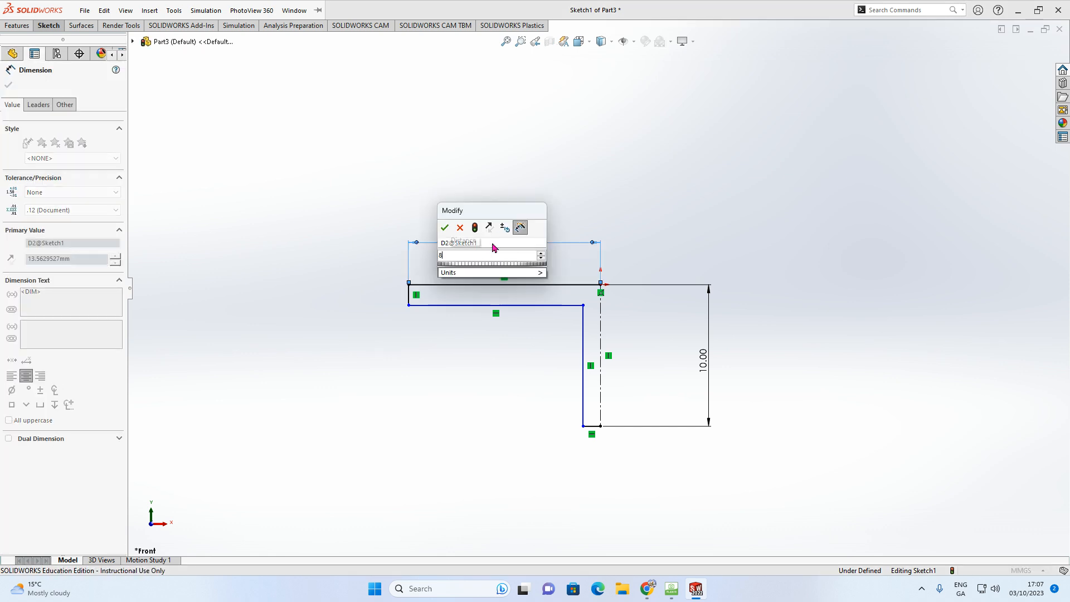
{"action": "key", "text": "Return"}
Step: Dimension the short vertical end edge of the flange to a thickness of 2 mm
{"action": "left_click", "coordinate": [489, 295]}
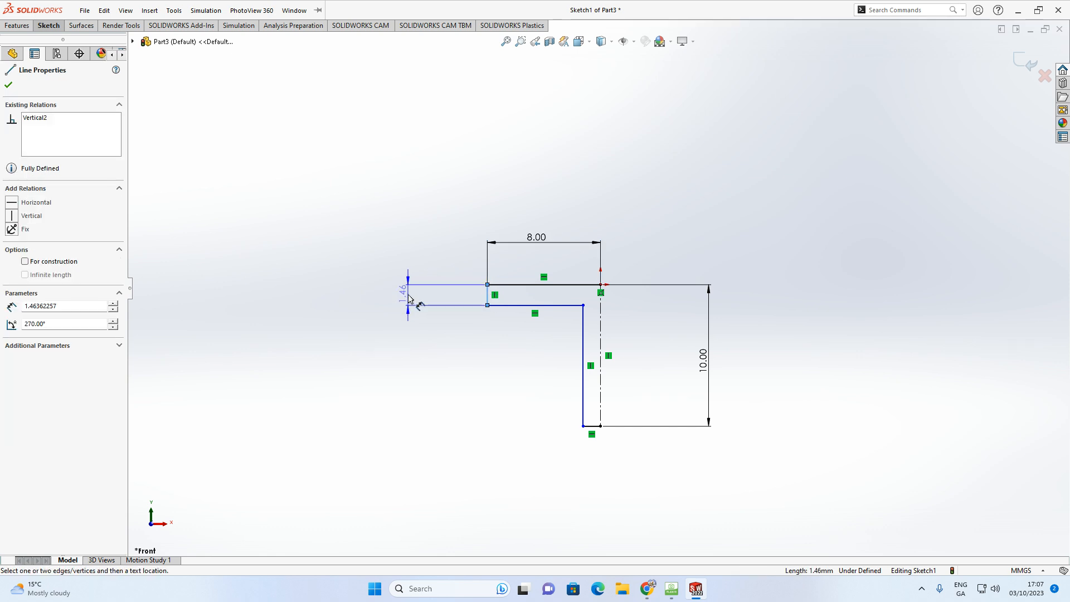
{"action": "left_click", "coordinate": [410, 298]}
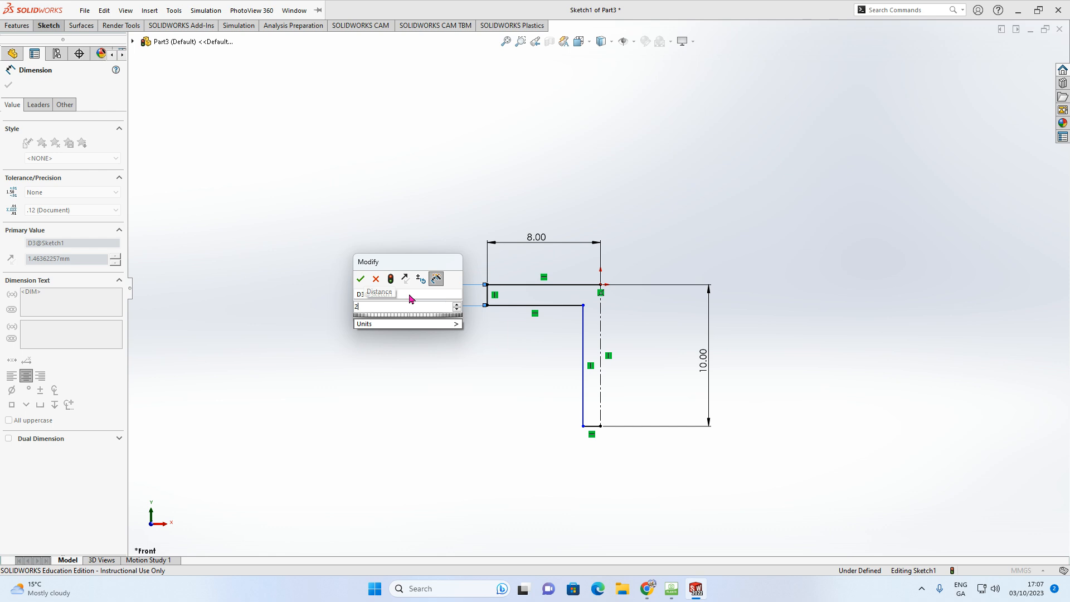
{"action": "key", "text": "Return"}
{"action": "type", "text": "2"}
{"action": "key", "text": "Return"}
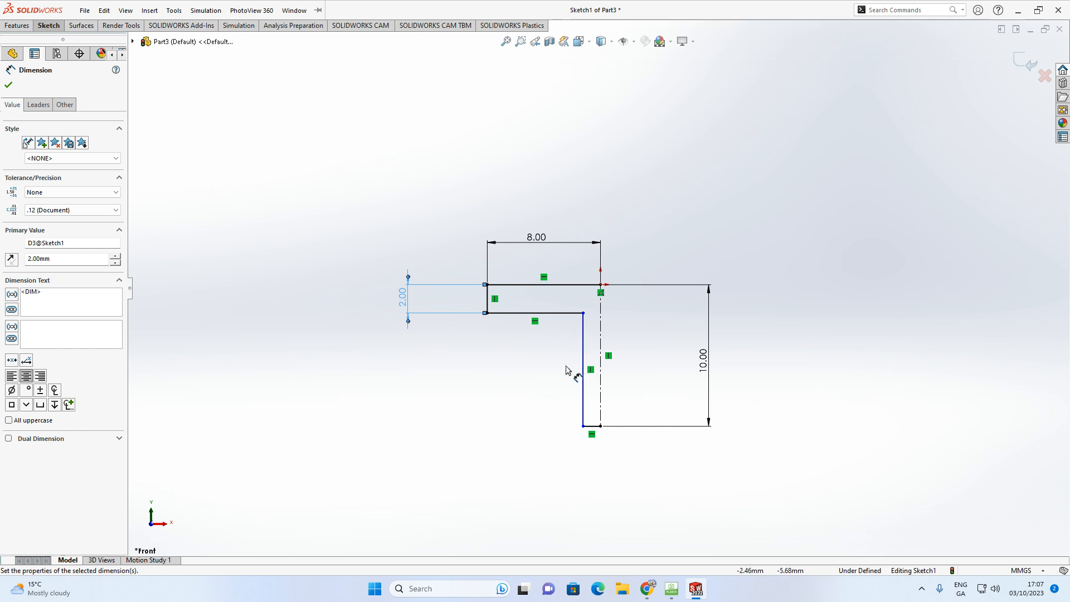
Step: Dimension the short horizontal line at the stem's lower end to 0.75 mm
{"action": "scroll", "coordinate": [593, 429], "scroll_direction": "down", "scroll_amount": 3}
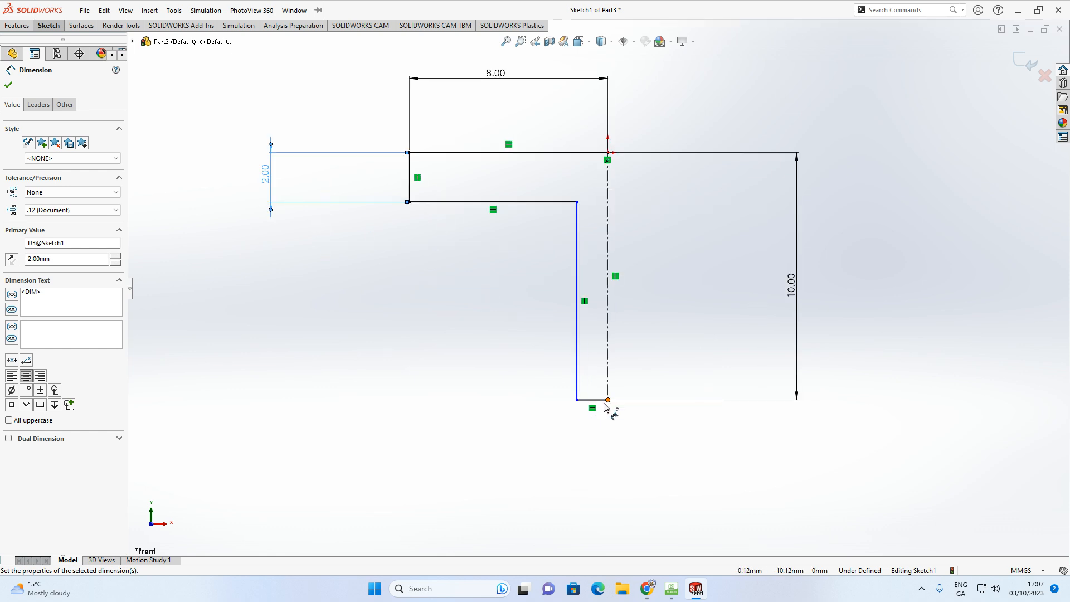
{"action": "left_click", "coordinate": [593, 400]}
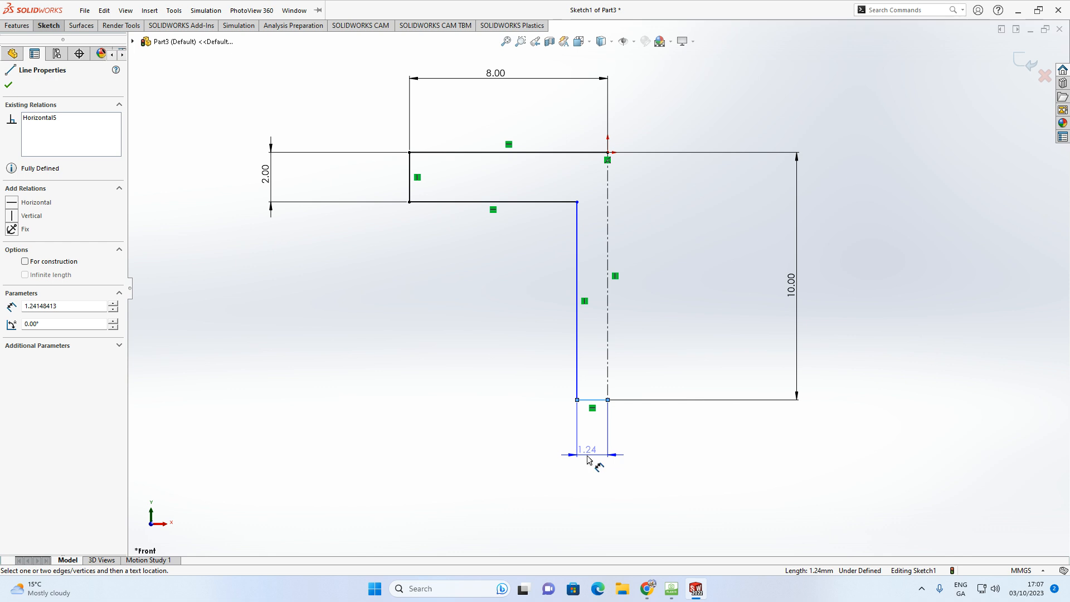
{"action": "left_click", "coordinate": [592, 458]}
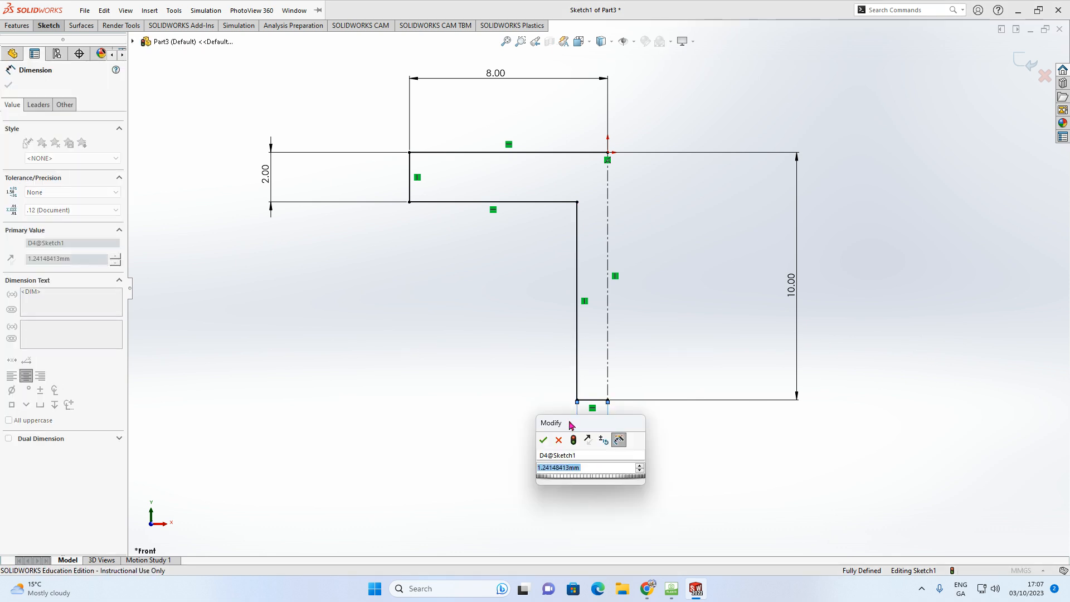
{"action": "type", "text": "0.75"}
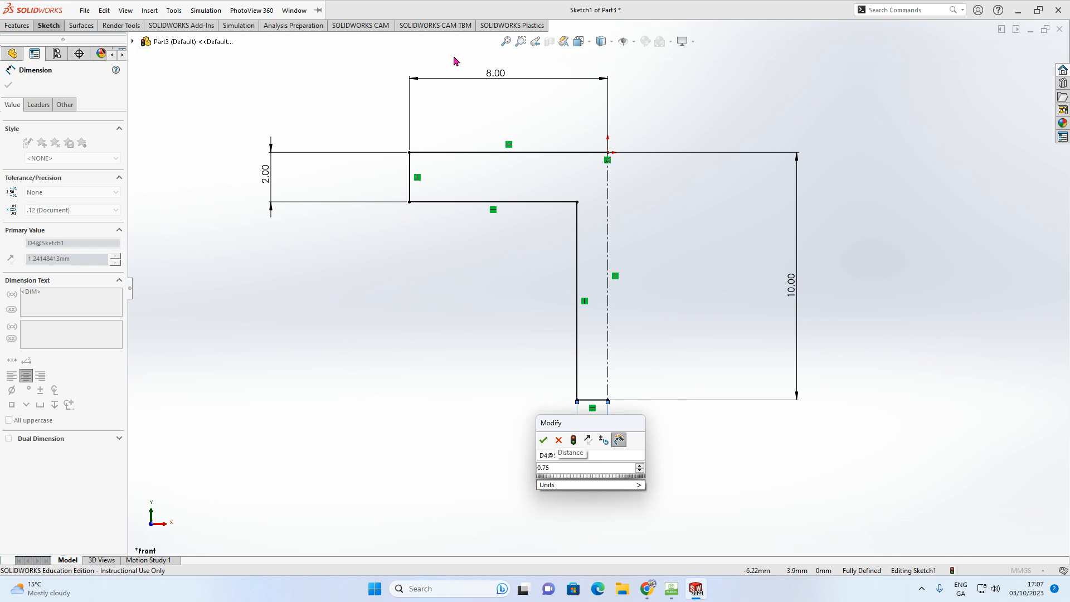
{"action": "key", "text": "Return"}
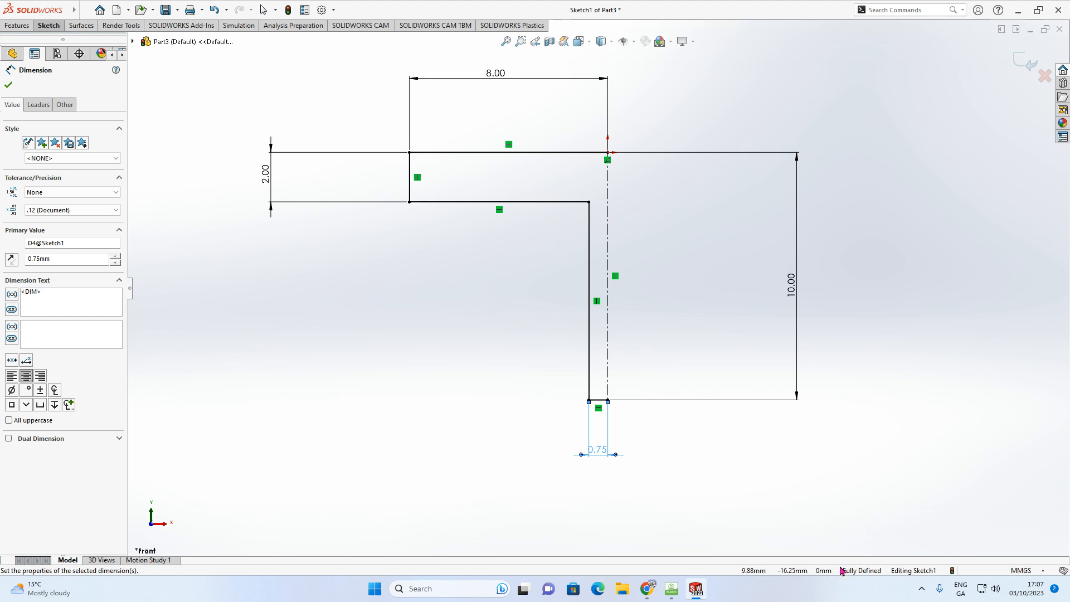
Step: Move the centerline's 10 mm dimension closer to the profile and end dimensioning
{"action": "key", "text": "f"}
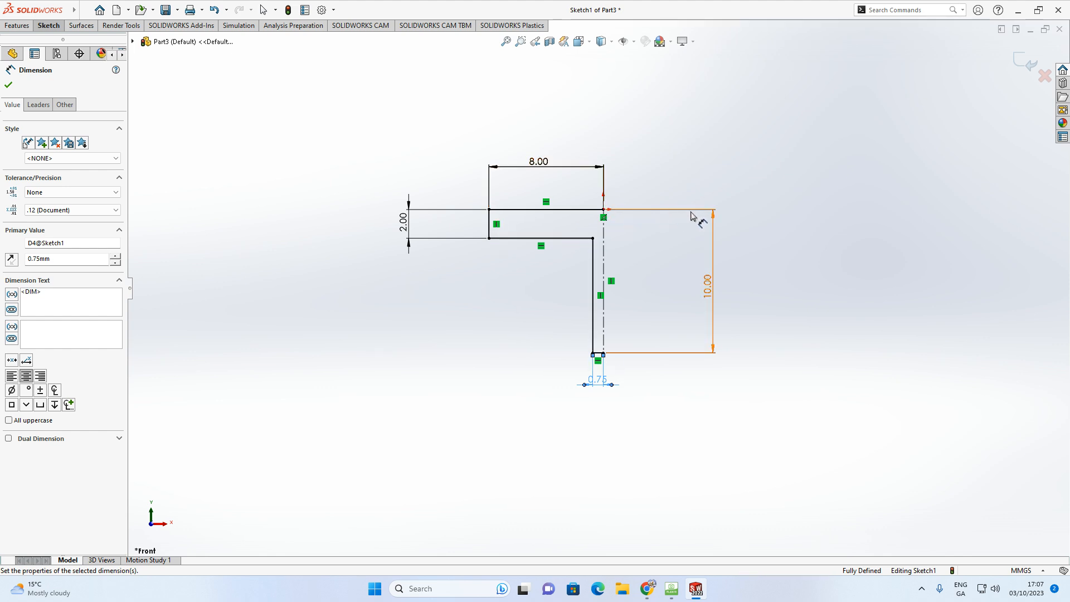
{"action": "left_click_drag", "start_coordinate": [712, 289], "coordinate": [666, 289]}
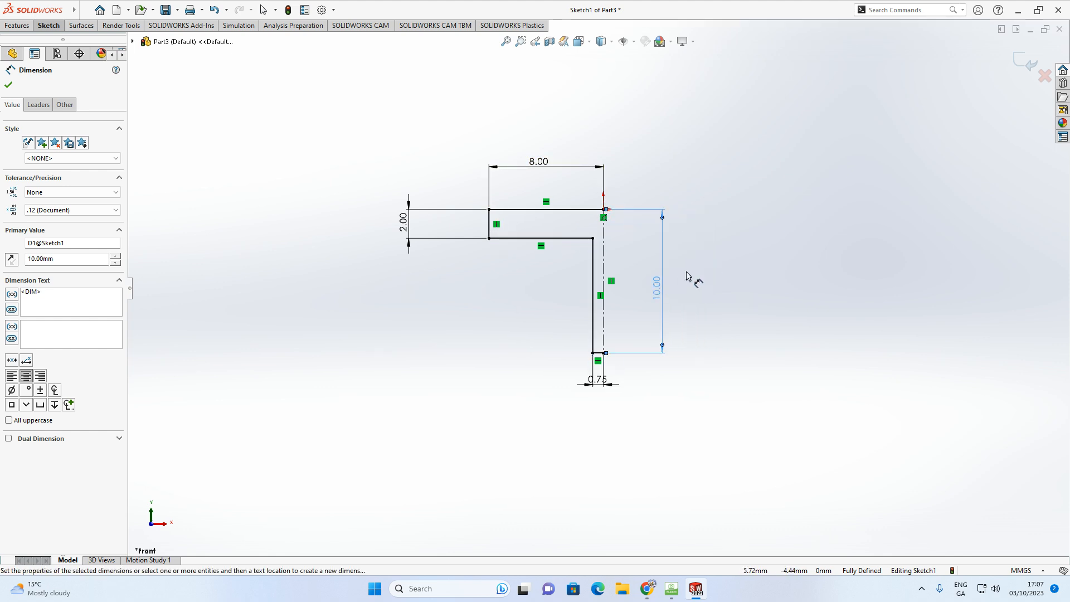
{"action": "left_click", "coordinate": [678, 266]}
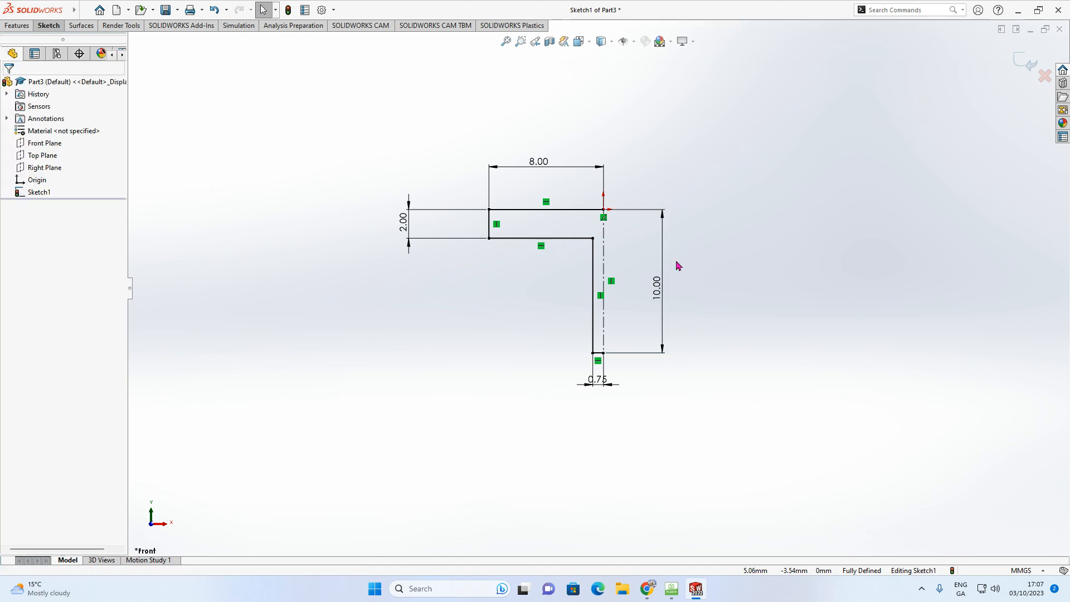
Step: Mirror the five half-T profile lines about the vertical centerline, keeping the originals, to complete the T shape
{"action": "left_click", "coordinate": [45, 27]}
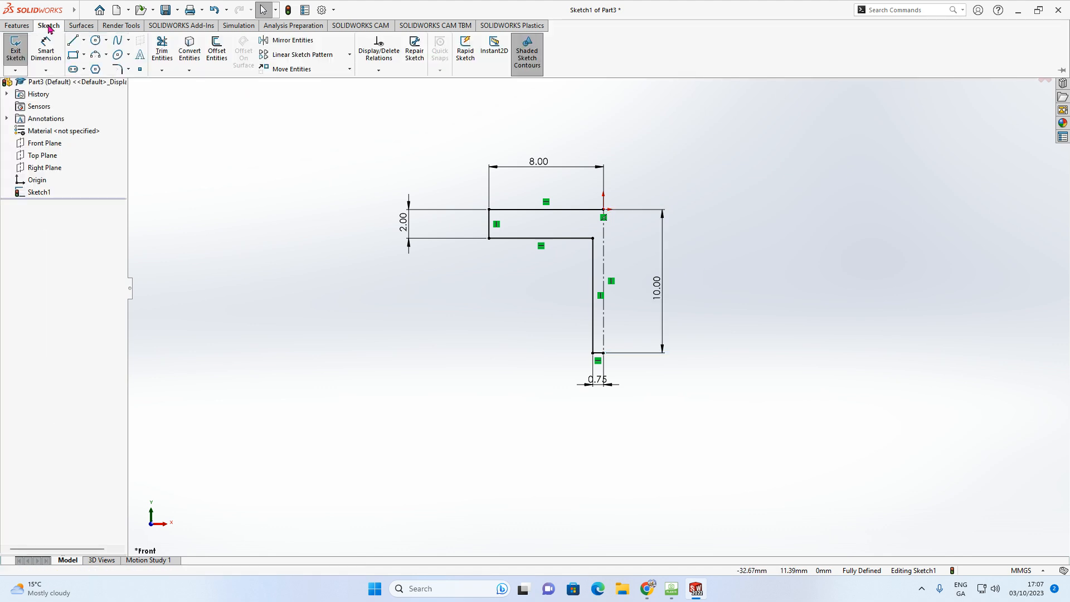
{"action": "left_click", "coordinate": [296, 45]}
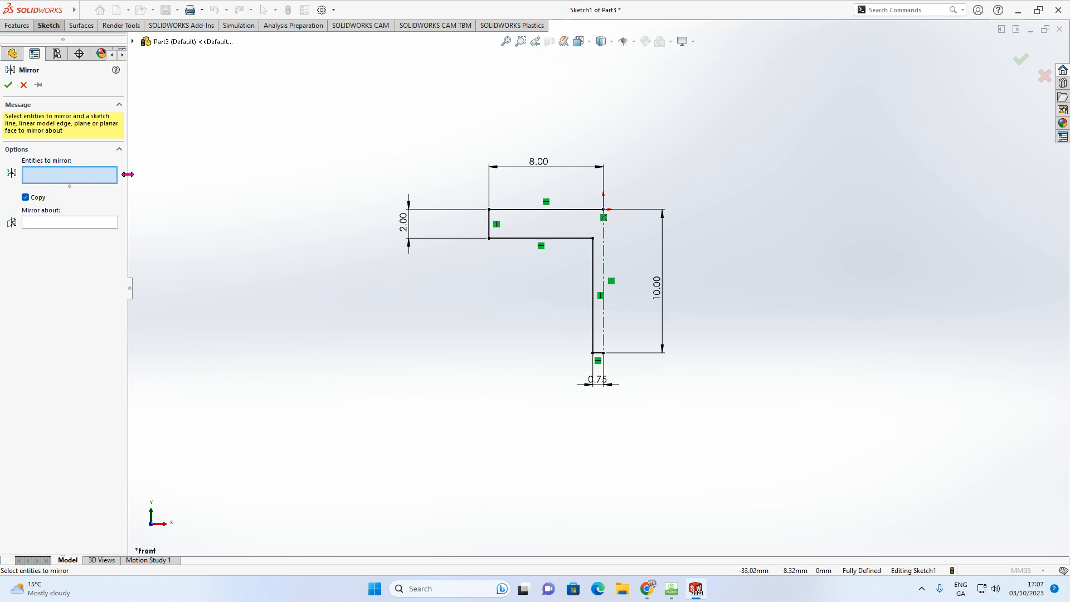
{"action": "left_click", "coordinate": [520, 210]}
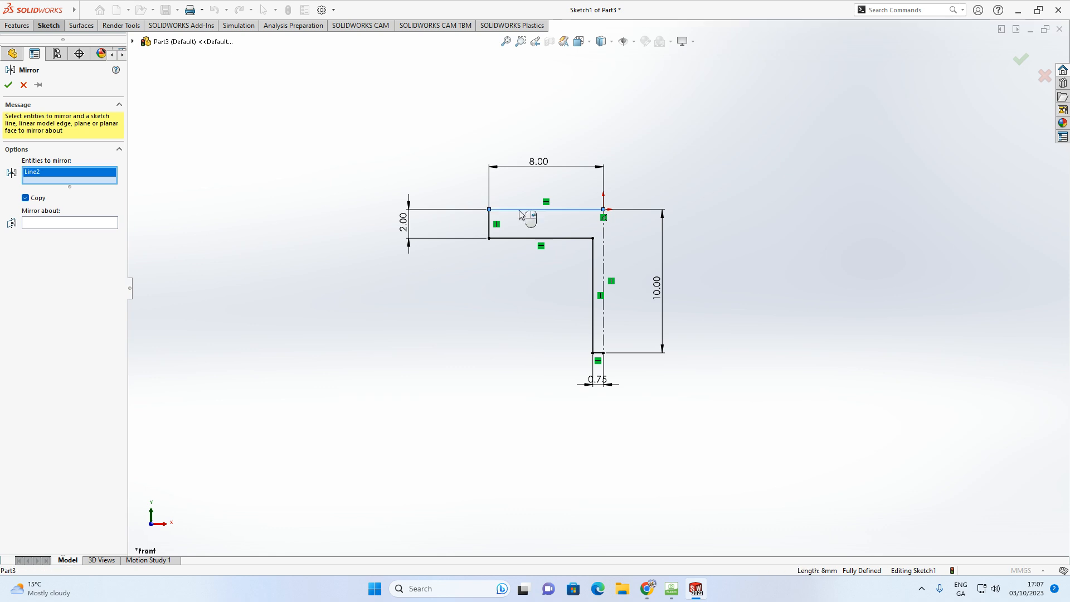
{"action": "left_click", "coordinate": [489, 225]}
{"action": "left_click", "coordinate": [515, 240]}
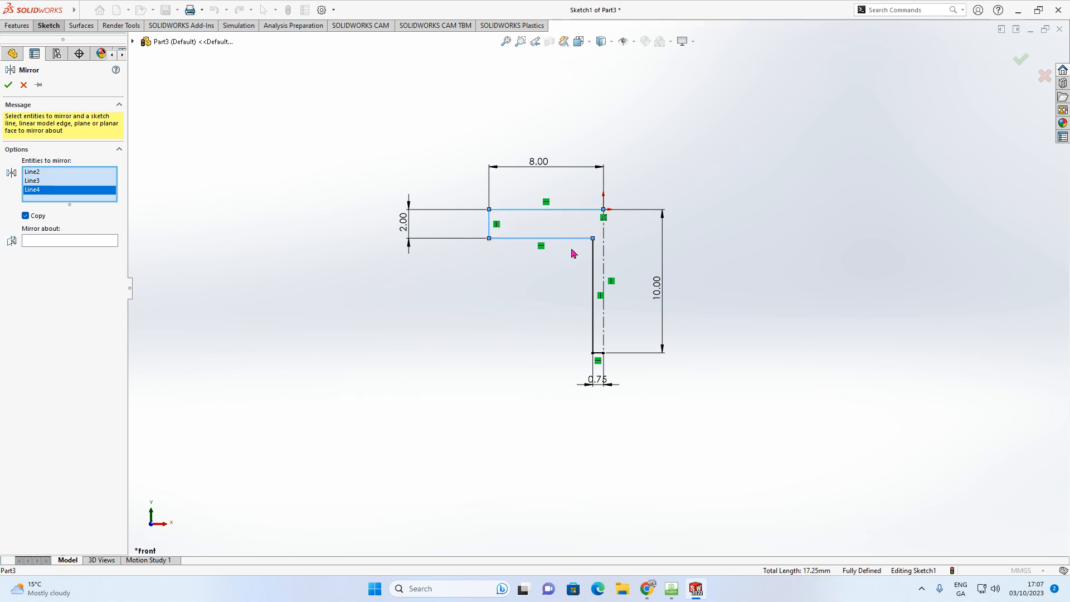
{"action": "left_click", "coordinate": [593, 272]}
{"action": "scroll", "coordinate": [609, 359], "scroll_direction": "down", "scroll_amount": 3}
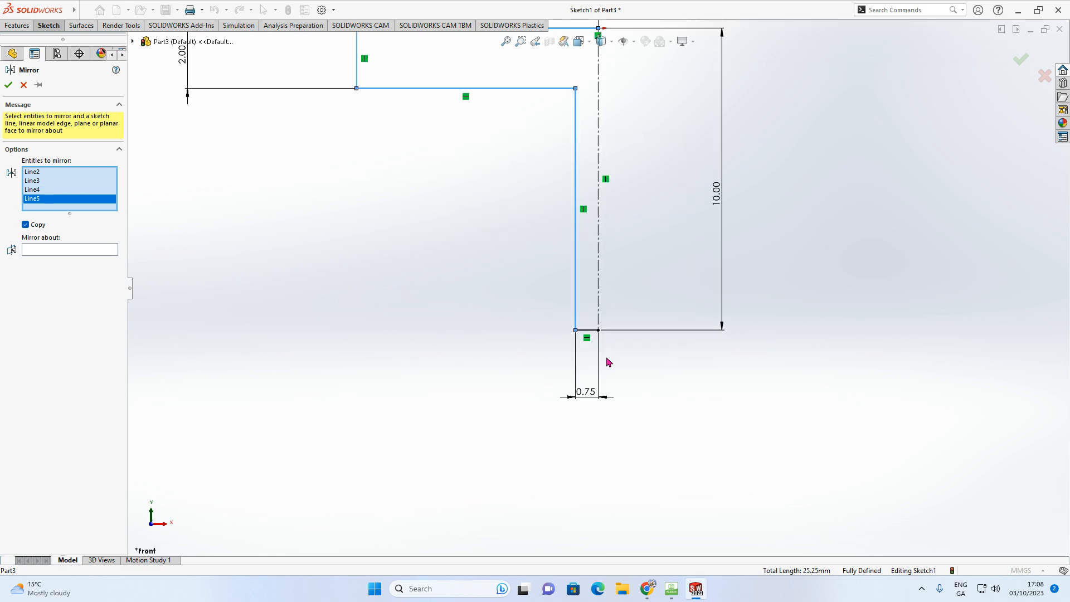
{"action": "left_click", "coordinate": [590, 323]}
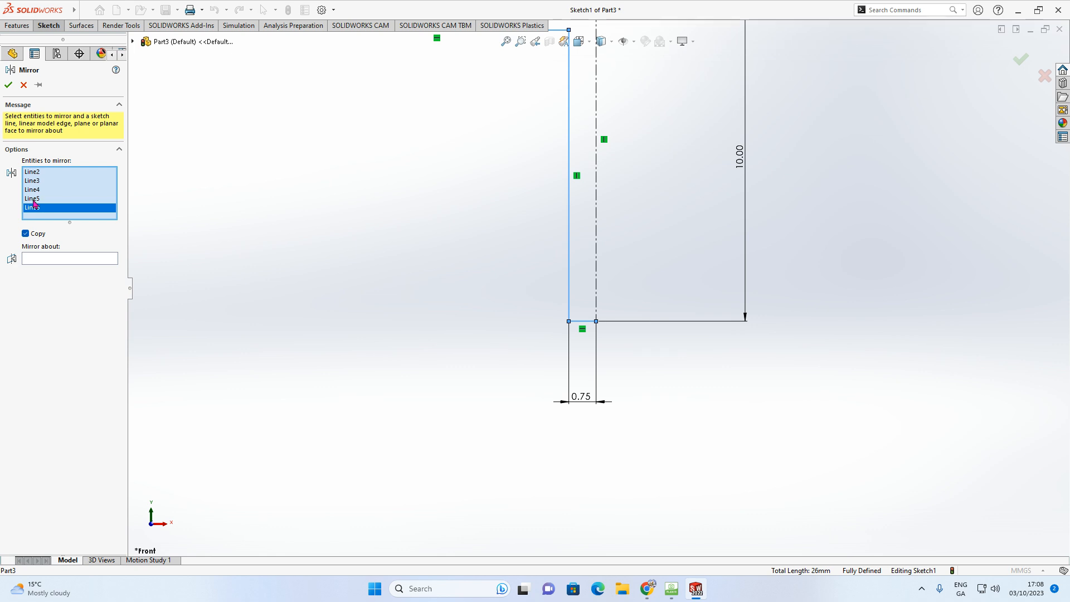
{"action": "left_click", "coordinate": [58, 258]}
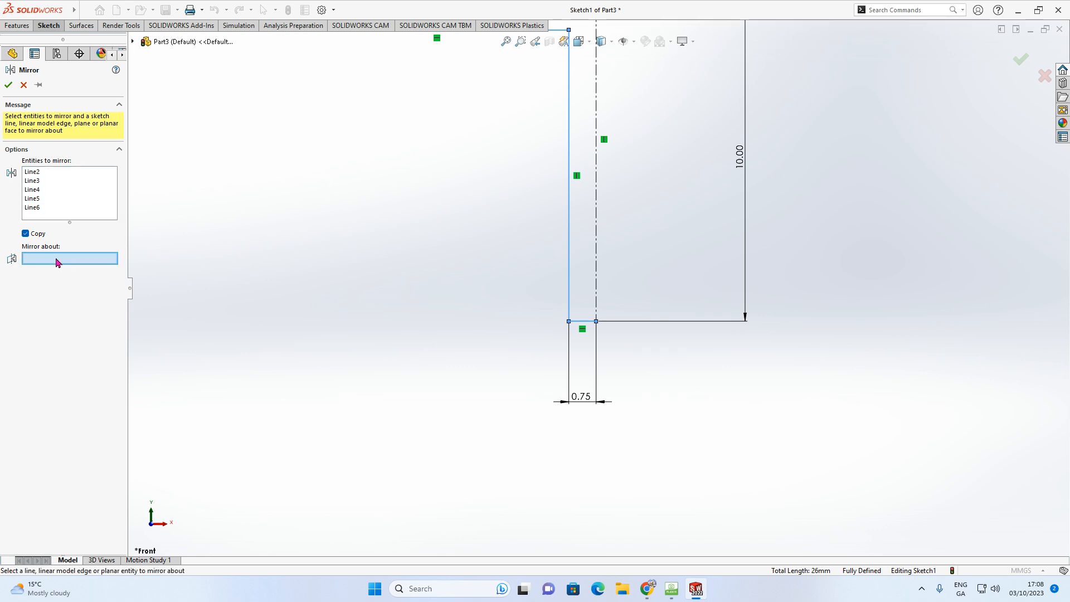
{"action": "scroll", "coordinate": [403, 249], "scroll_direction": "up", "scroll_amount": 3}
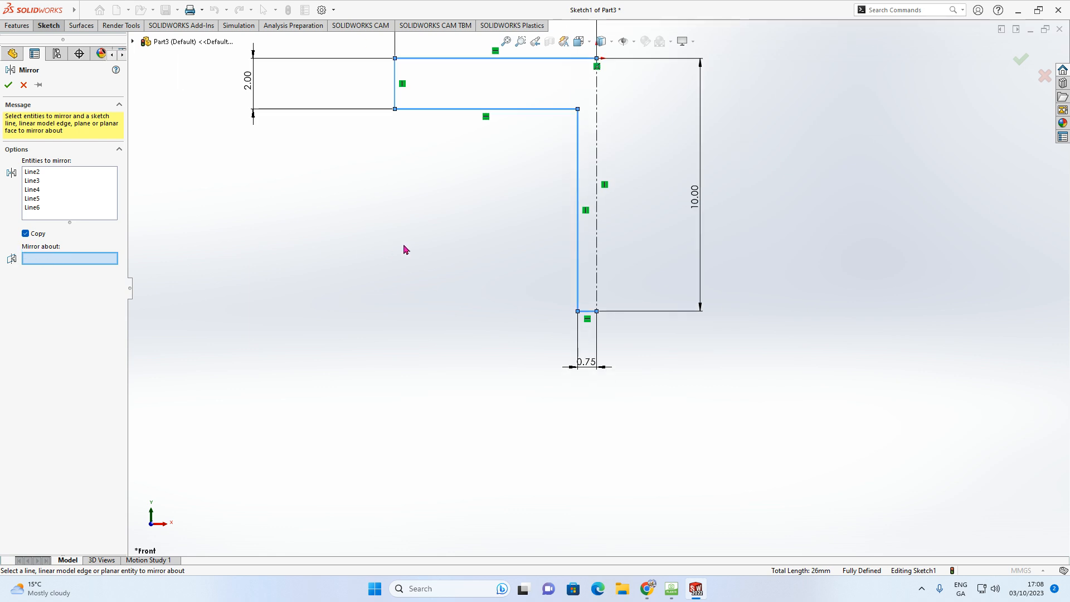
{"action": "left_click", "coordinate": [597, 196]}
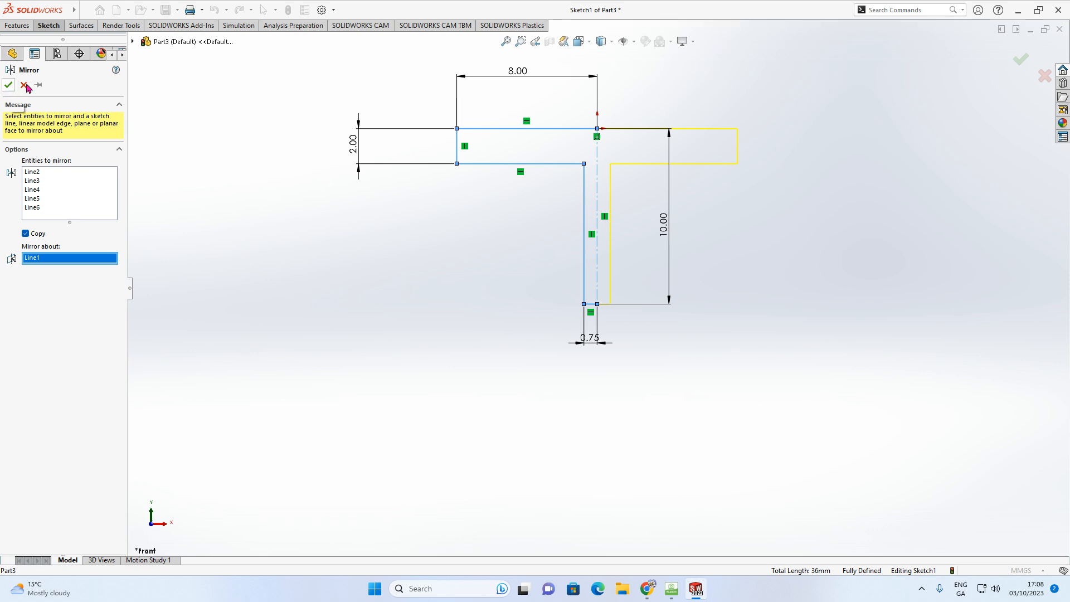
{"action": "left_click", "coordinate": [1021, 61]}
Step: Extrude the closed T profile from the sketch plane in one direction to a blind depth of 8 mm
{"action": "key", "text": "z"}
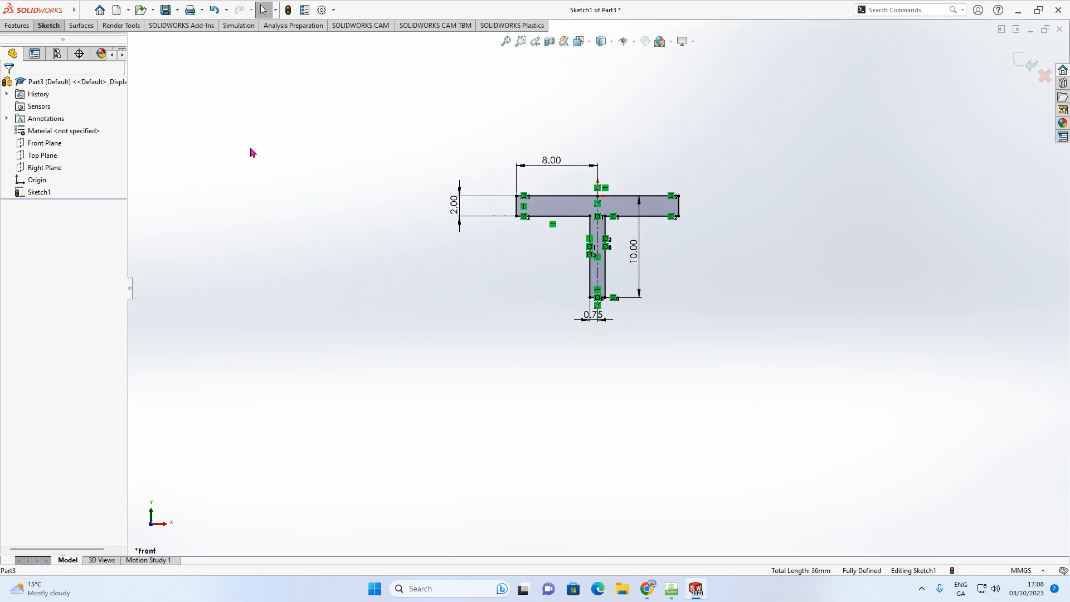
{"action": "left_click", "coordinate": [18, 26]}
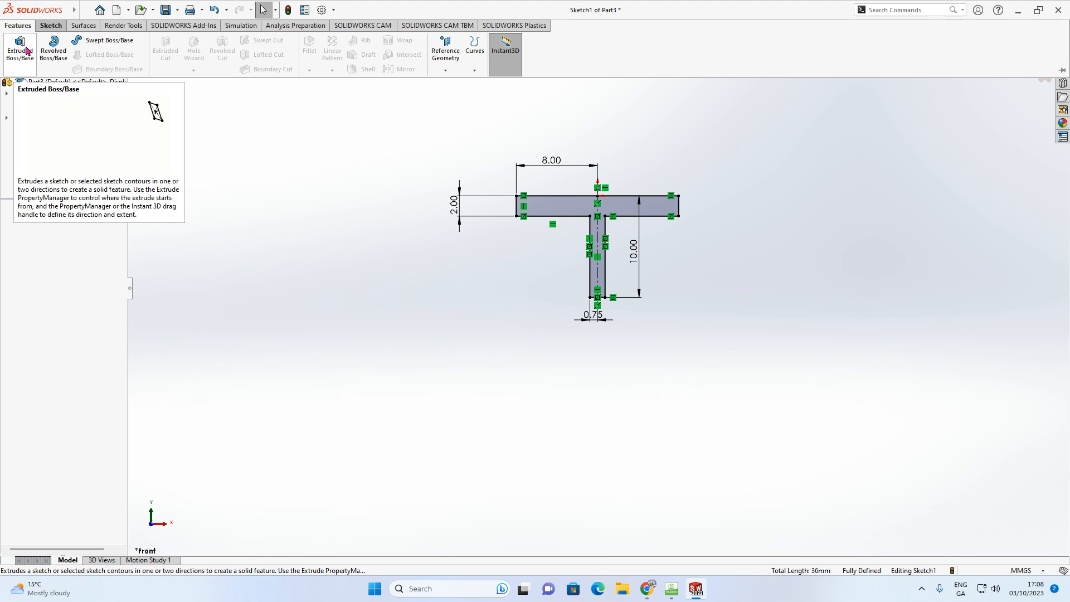
{"action": "left_click", "coordinate": [21, 53]}
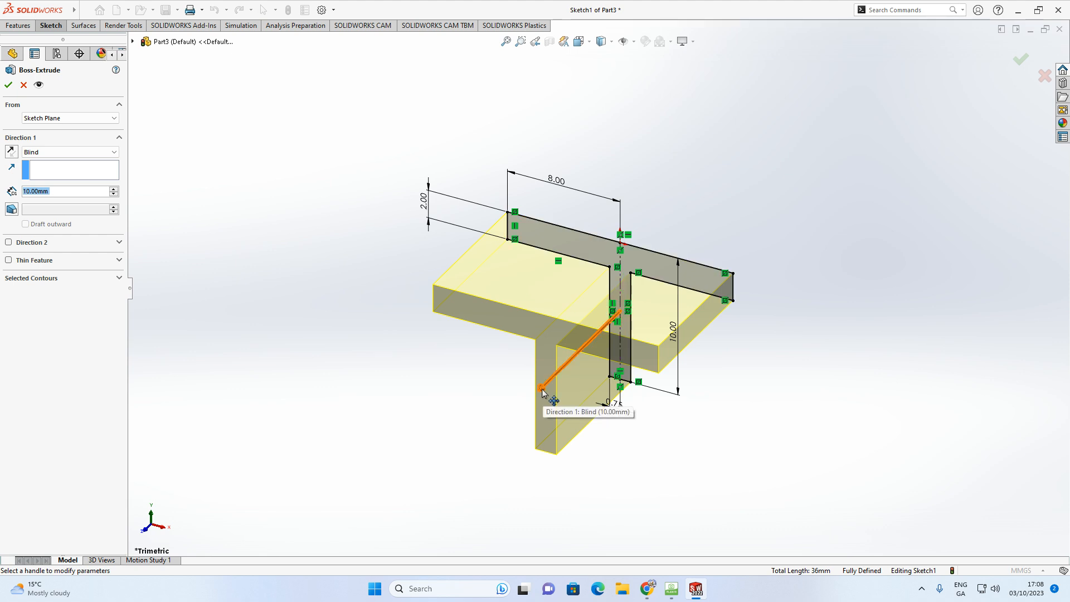
{"action": "mouse_move", "coordinate": [543, 392]}
{"action": "left_mouse_down"}
{"action": "mouse_move", "coordinate": [602, 330]}
{"action": "mouse_move", "coordinate": [538, 381]}
{"action": "mouse_move", "coordinate": [692, 239]}
{"action": "mouse_move", "coordinate": [512, 374]}
{"action": "left_mouse_up"}
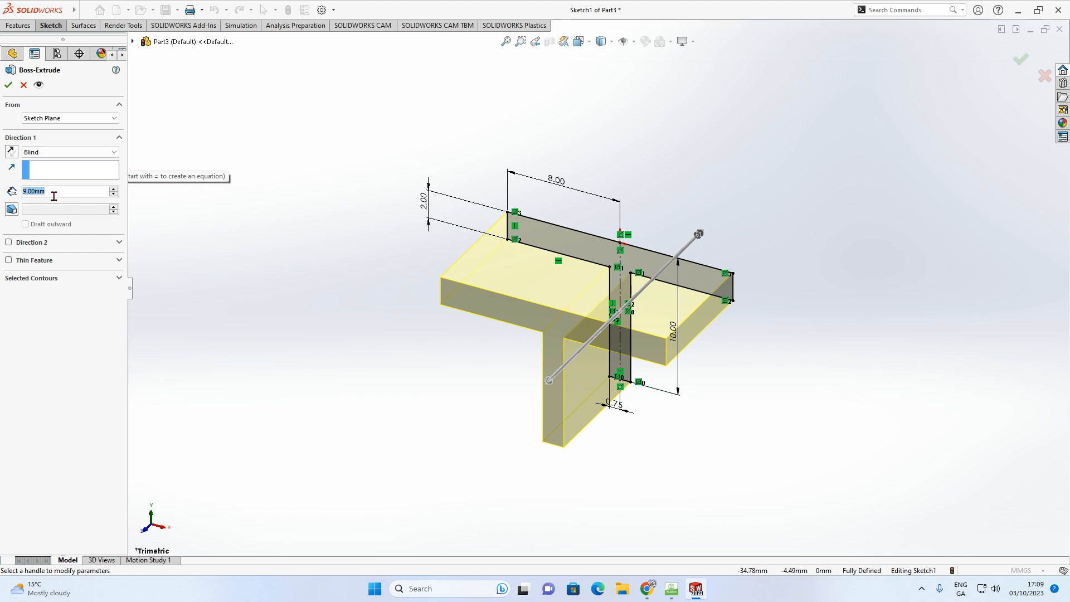
{"action": "key", "text": "BackSpace"}
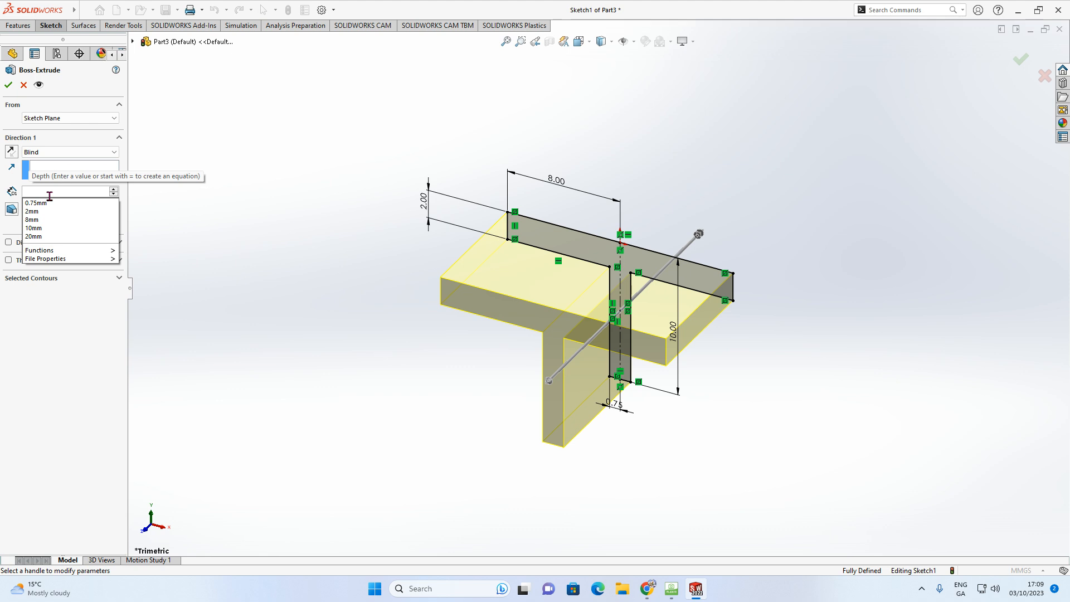
{"action": "type", "text": "8"}
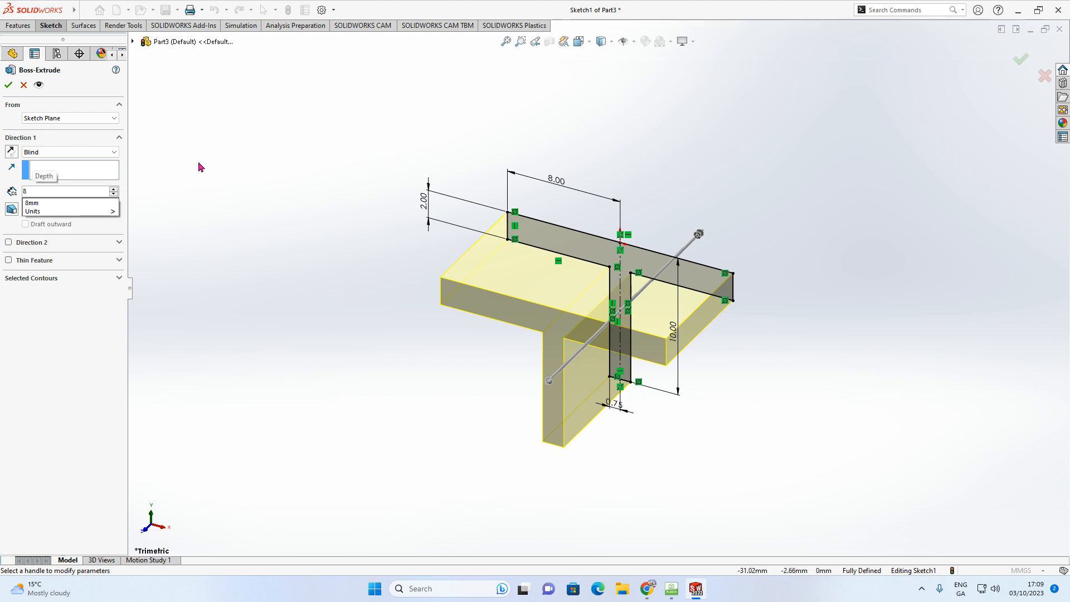
{"action": "key", "text": "Return"}
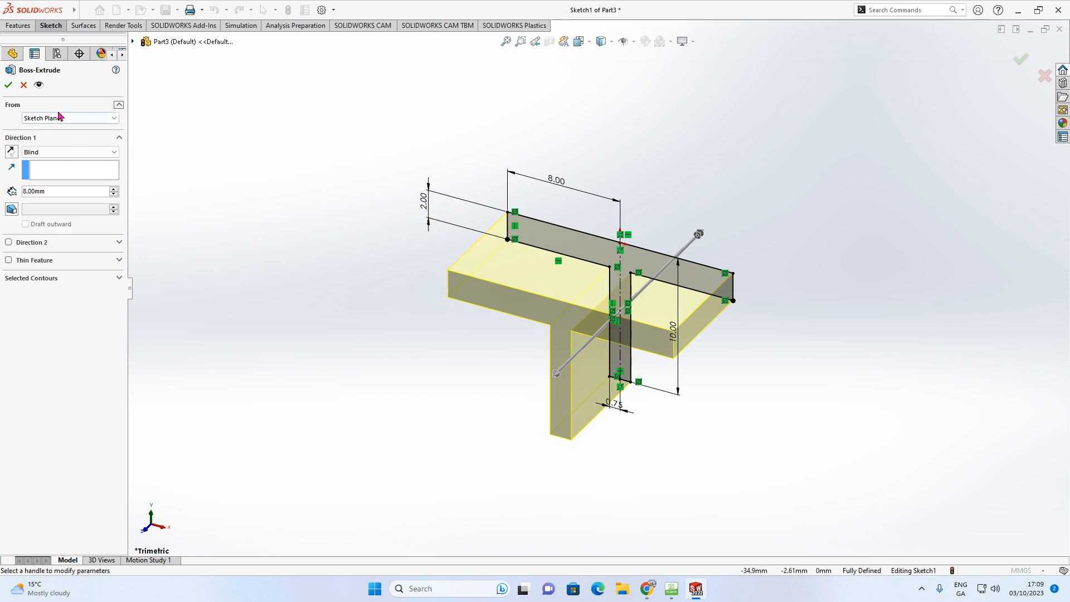
{"action": "left_click", "coordinate": [9, 85]}
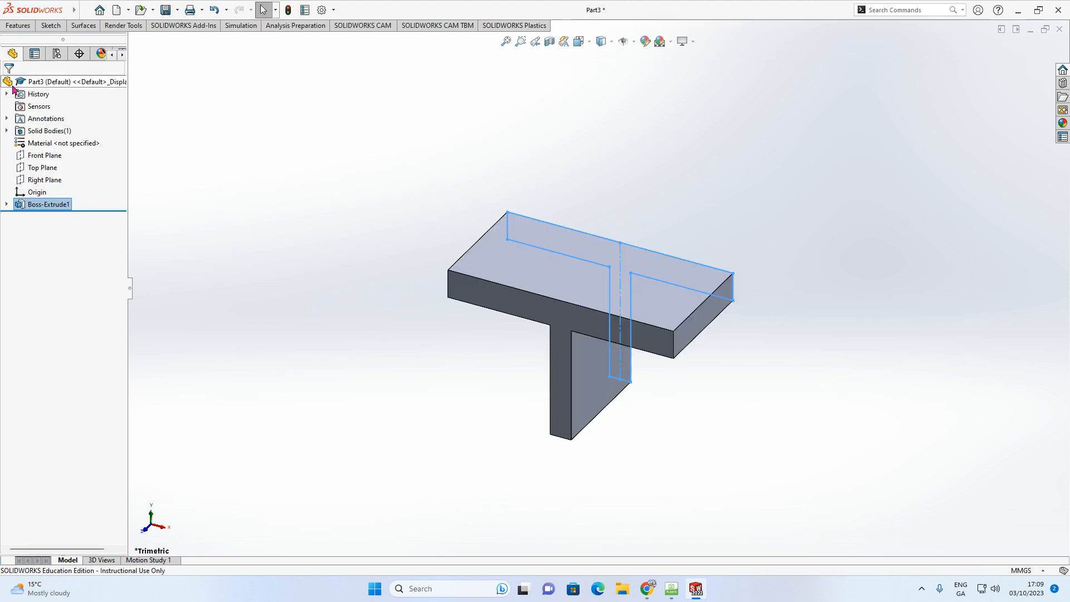
Step: Rename the T-shaped body's extrude feature as Pants Top Boss-Extrude1
{"action": "middle_click_drag", "start_coordinate": [403, 295], "coordinate": [483, 341]}
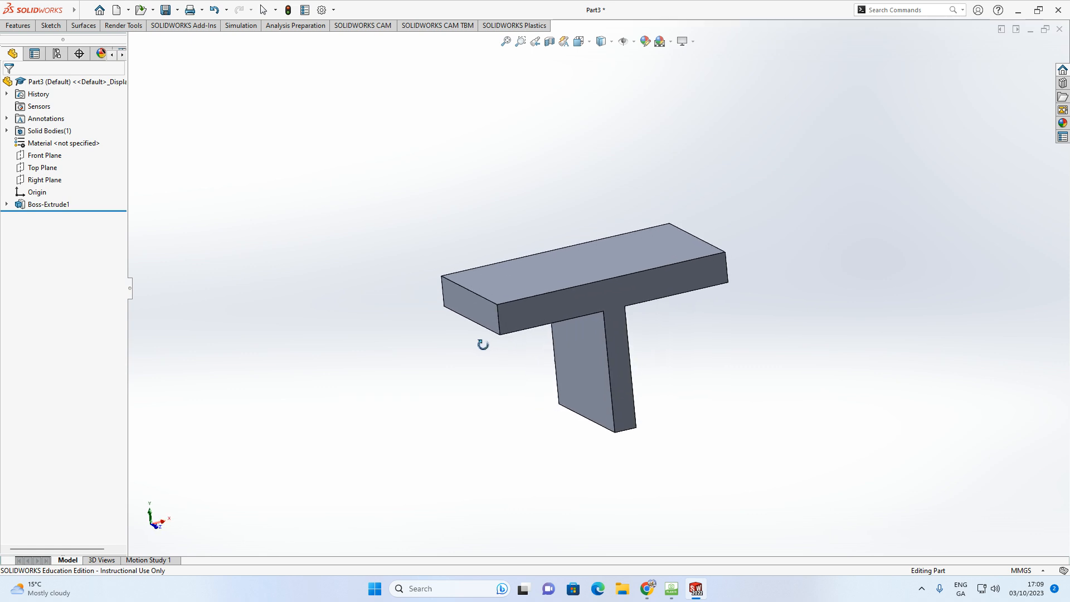
{"action": "left_click", "coordinate": [40, 205]}
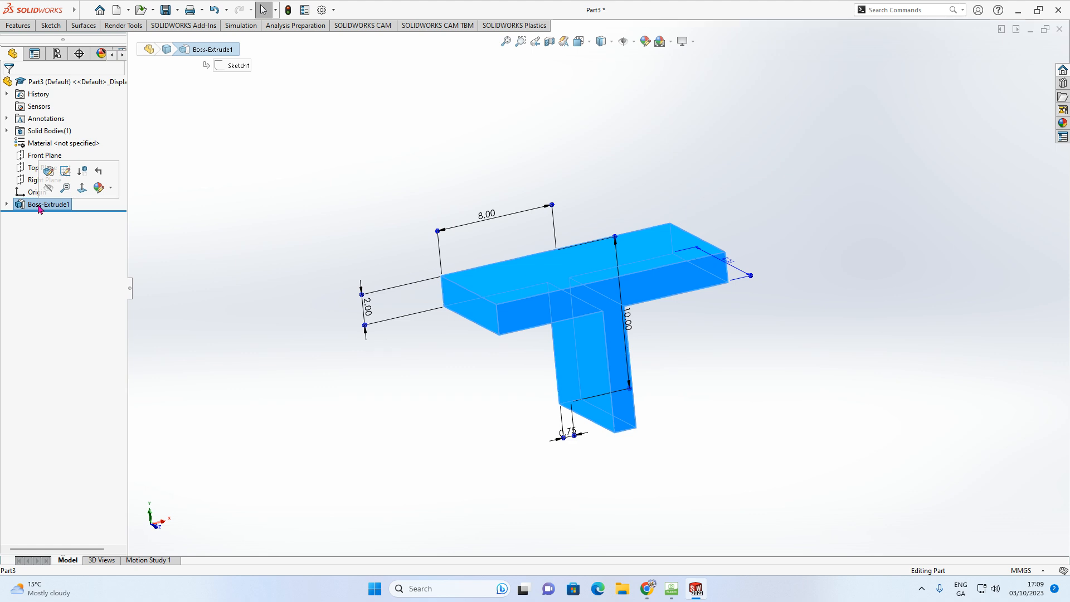
{"action": "left_click", "coordinate": [39, 204]}
{"action": "left_click", "coordinate": [40, 205]}
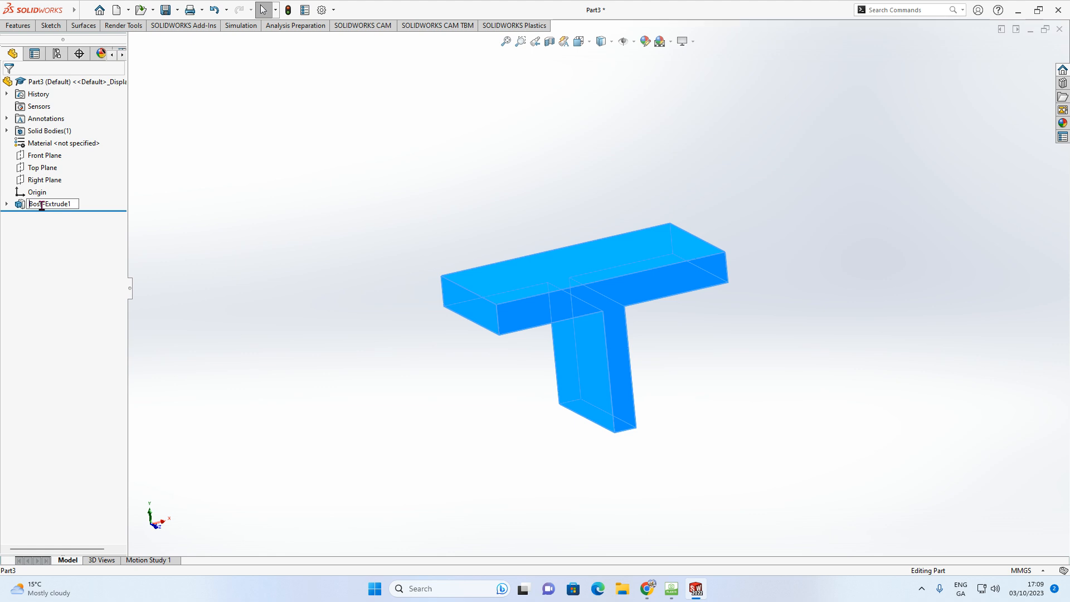
{"action": "type", "text": "Part-5"}
{"action": "type", "text": " Top"}
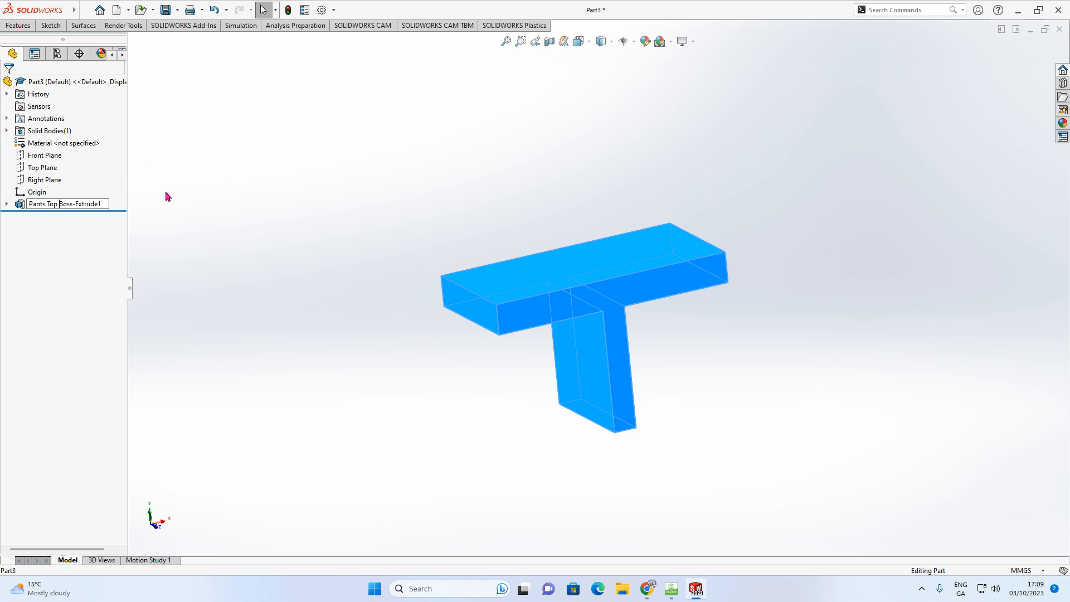
{"action": "left_click", "coordinate": [45, 219]}
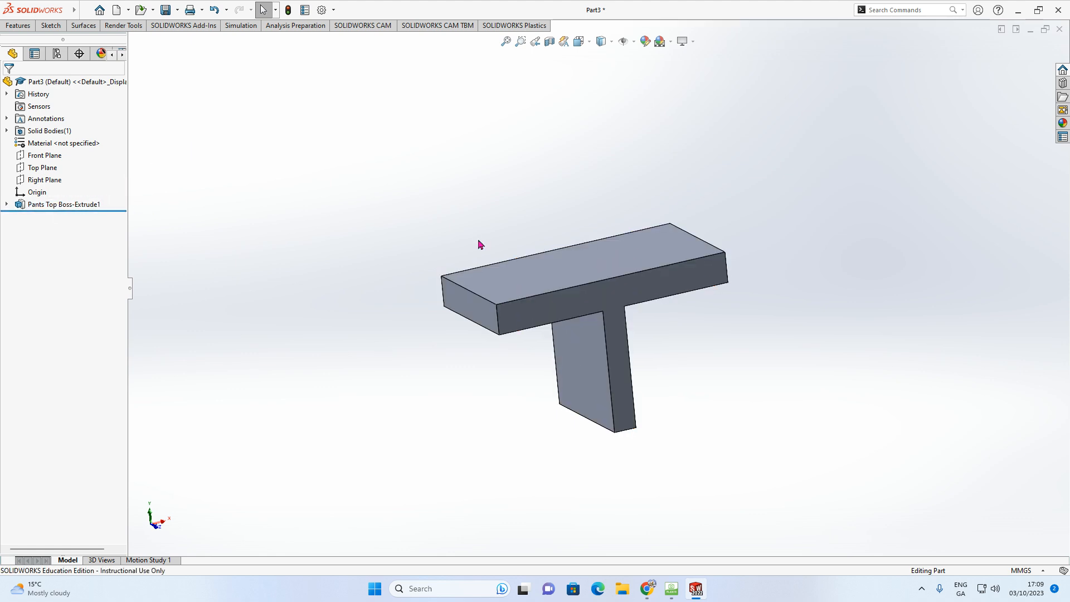
{"action": "left_click", "coordinate": [47, 205]}
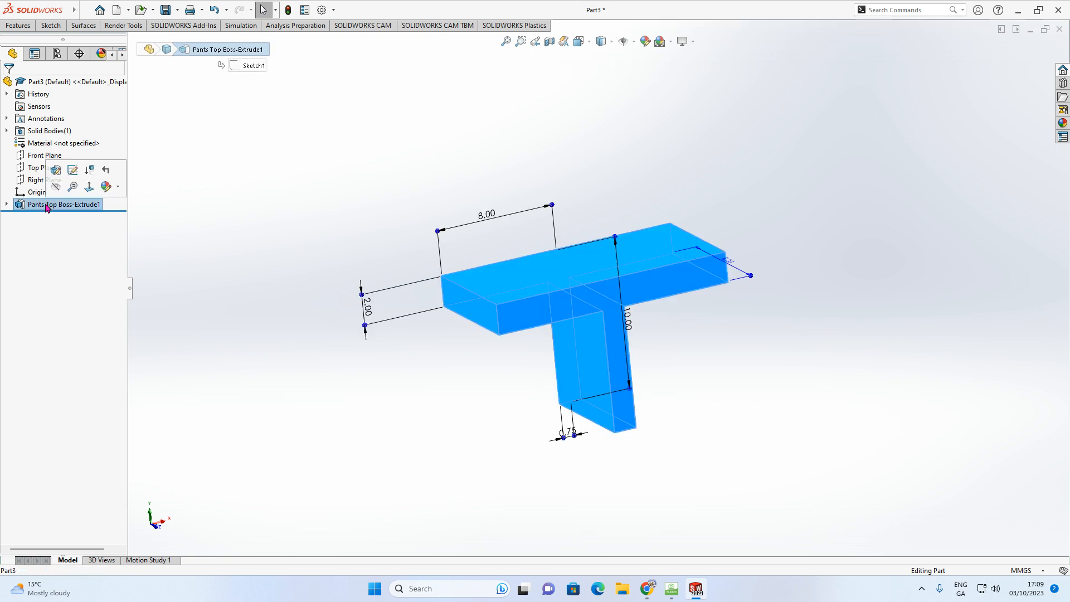
{"action": "left_click", "coordinate": [253, 173]}
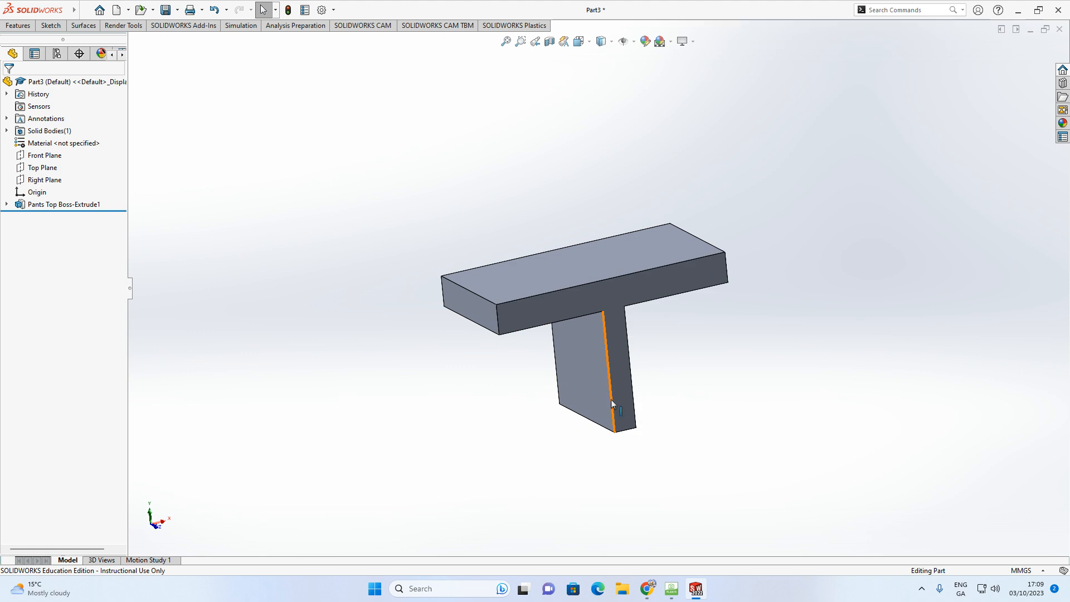
Step: Fillet the two short edges at the stem's lower end with a symmetric 4 mm radius to give it a fully rounded end
{"action": "middle_click_drag", "start_coordinate": [611, 393], "coordinate": [649, 335]}
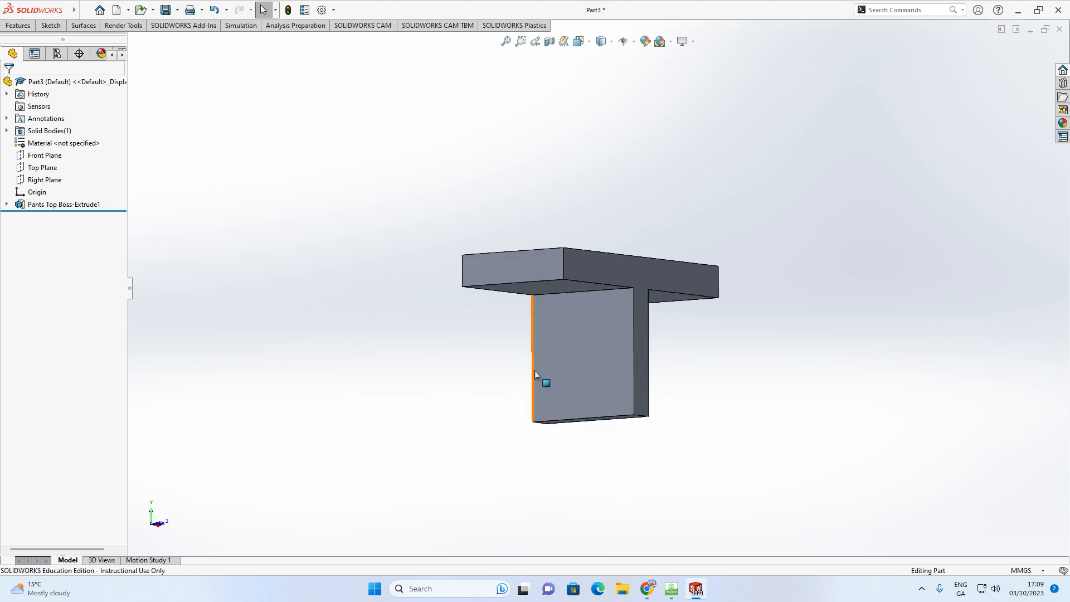
{"action": "left_click", "coordinate": [22, 30]}
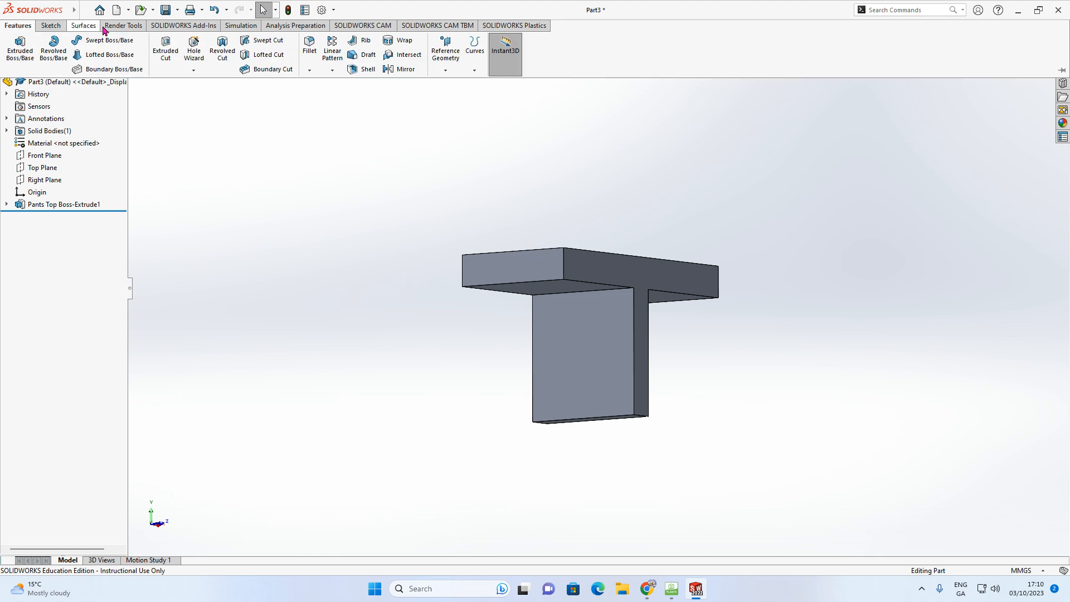
{"action": "left_click", "coordinate": [310, 71]}
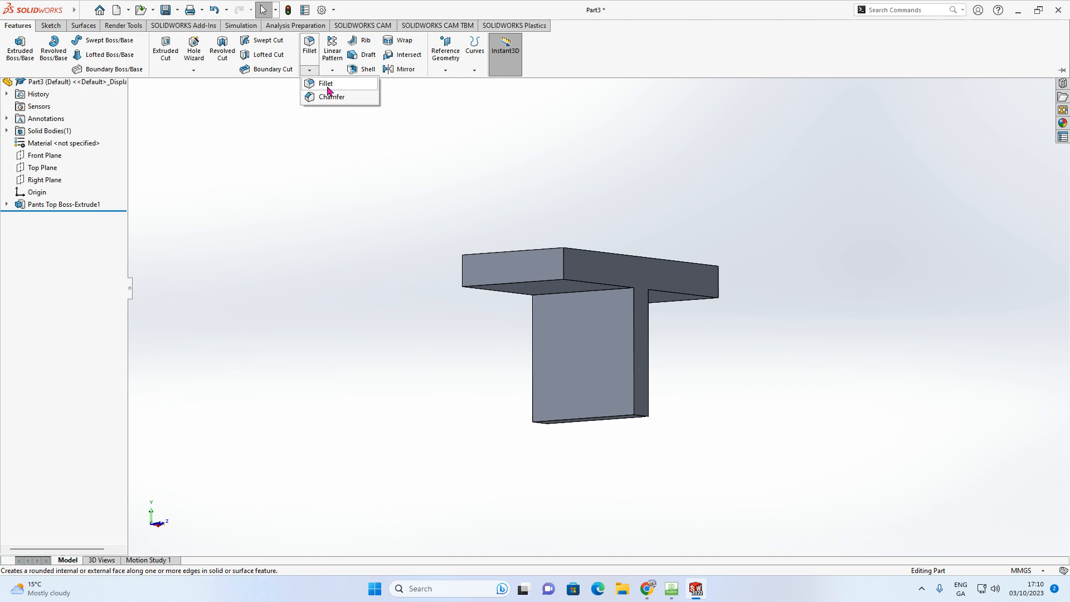
{"action": "left_click", "coordinate": [328, 87]}
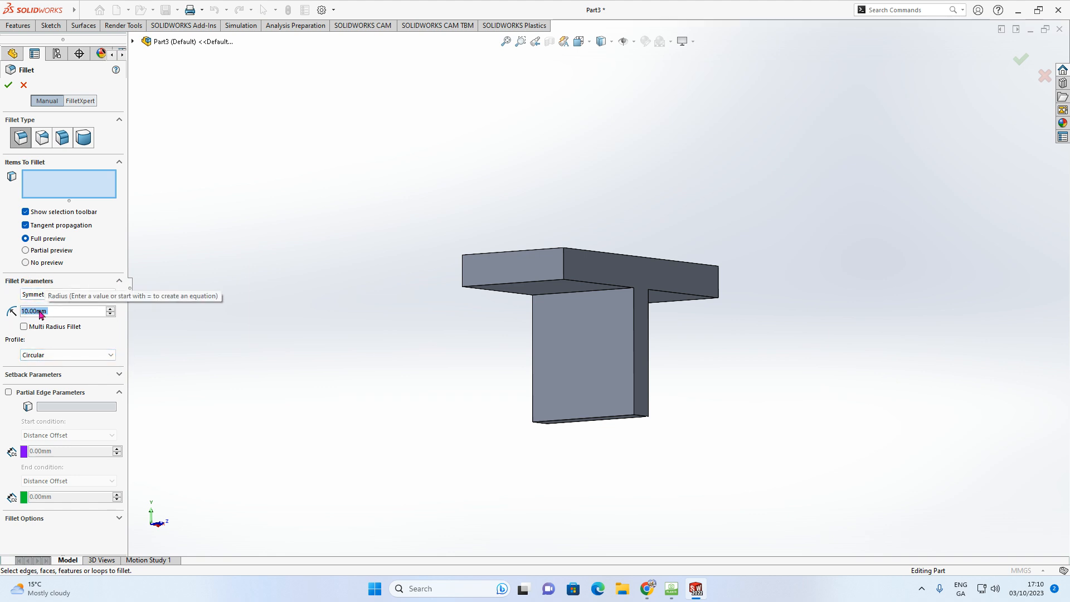
{"action": "type", "text": "4"}
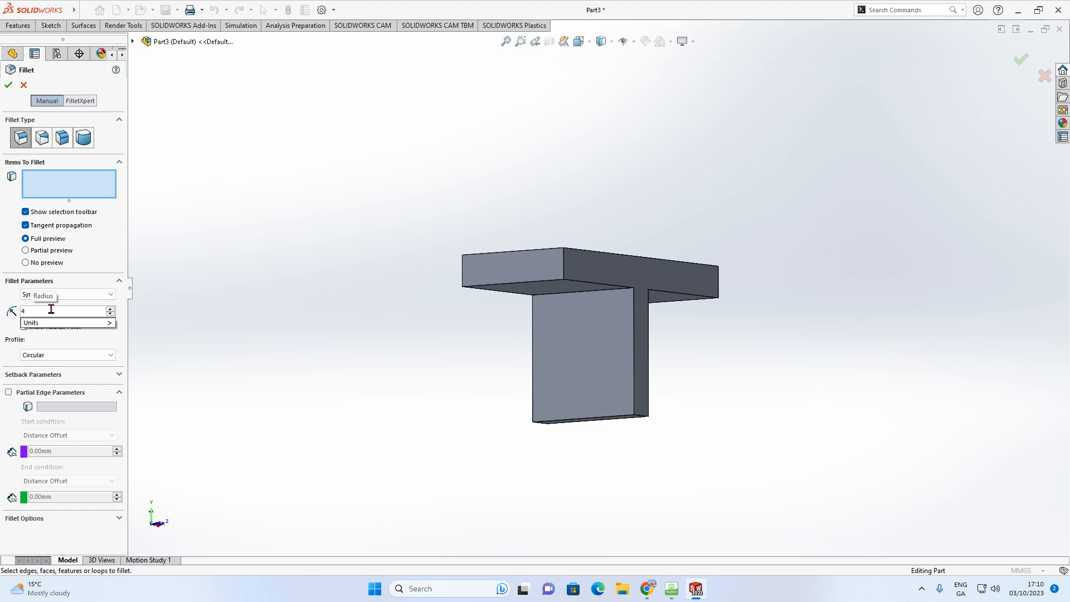
{"action": "key", "text": "Return"}
{"action": "middle_click_drag", "start_coordinate": [584, 424], "coordinate": [574, 400]}
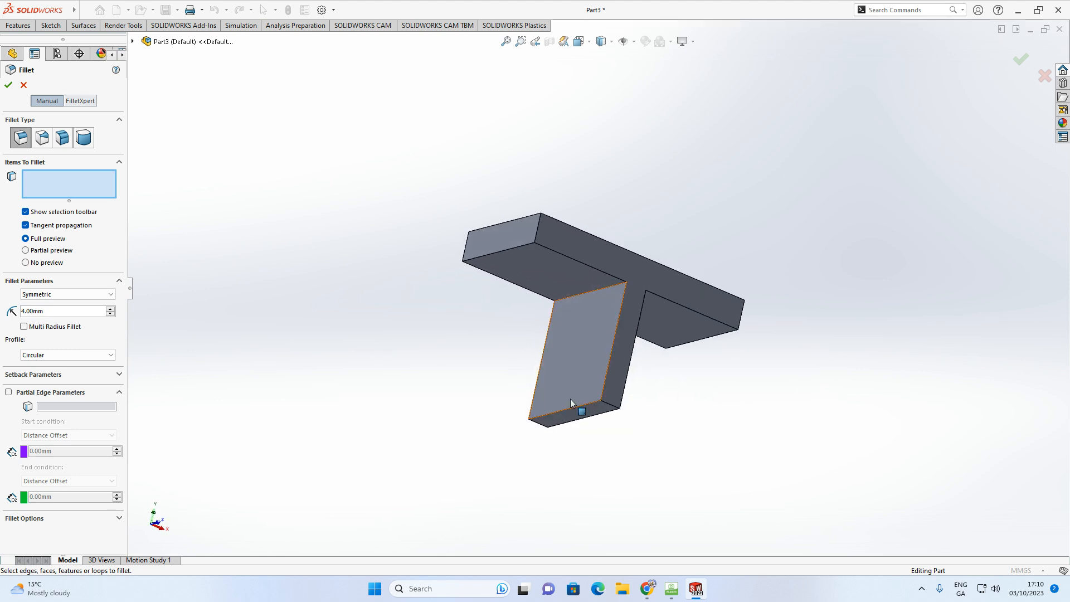
{"action": "scroll", "coordinate": [616, 411], "scroll_direction": "down", "scroll_amount": 5}
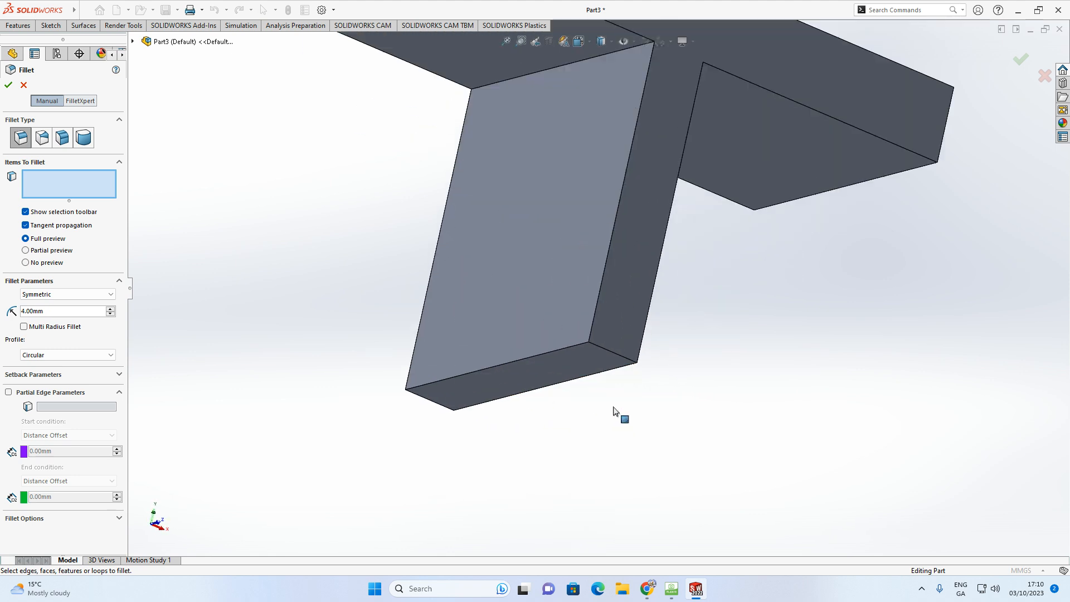
{"action": "left_click", "coordinate": [613, 357]}
{"action": "middle_click_drag", "start_coordinate": [613, 357], "coordinate": [422, 397]}
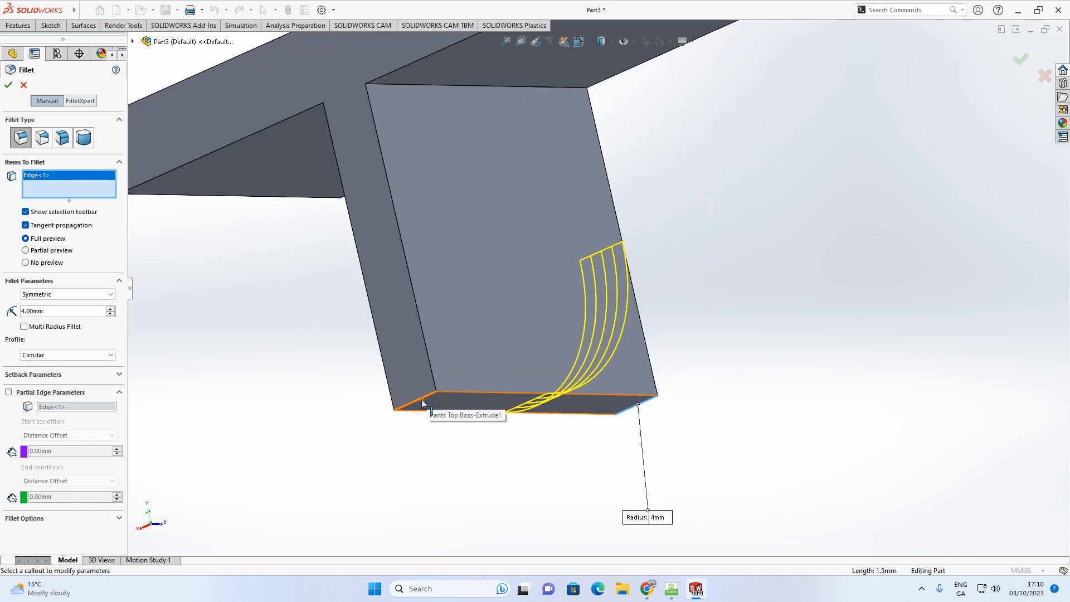
{"action": "left_click", "coordinate": [422, 403]}
{"action": "middle_click_drag", "start_coordinate": [311, 282], "coordinate": [252, 313]}
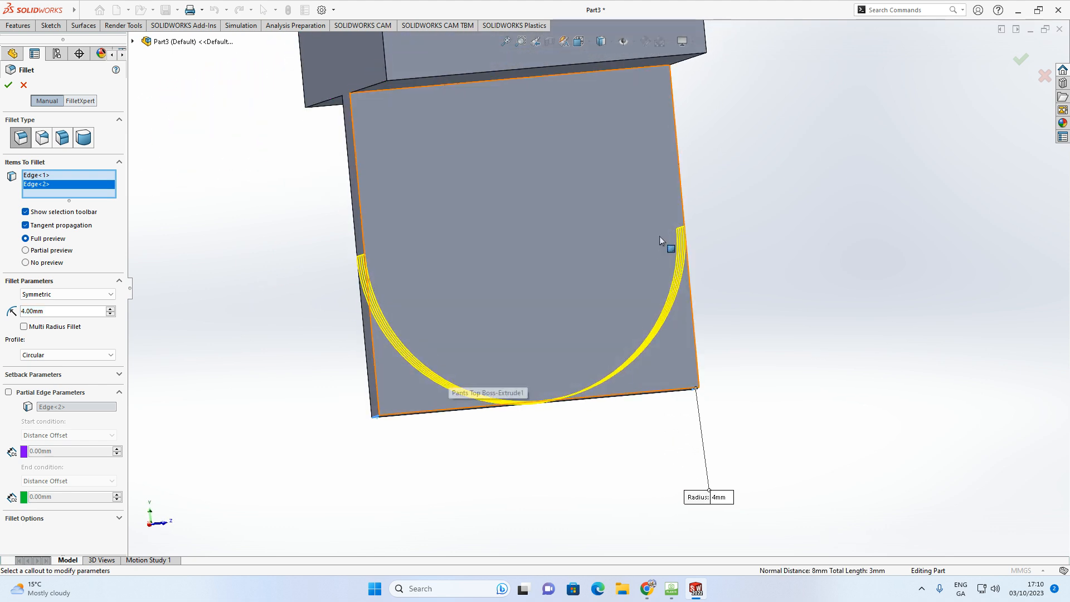
{"action": "left_click", "coordinate": [10, 90]}
Step: Examine the rounded stem from several angles, checking how the Right Plane runs between its two flat side faces
{"action": "scroll", "coordinate": [289, 404], "scroll_direction": "up", "scroll_amount": 4}
{"action": "middle_click_drag", "start_coordinate": [431, 288], "coordinate": [361, 288]}
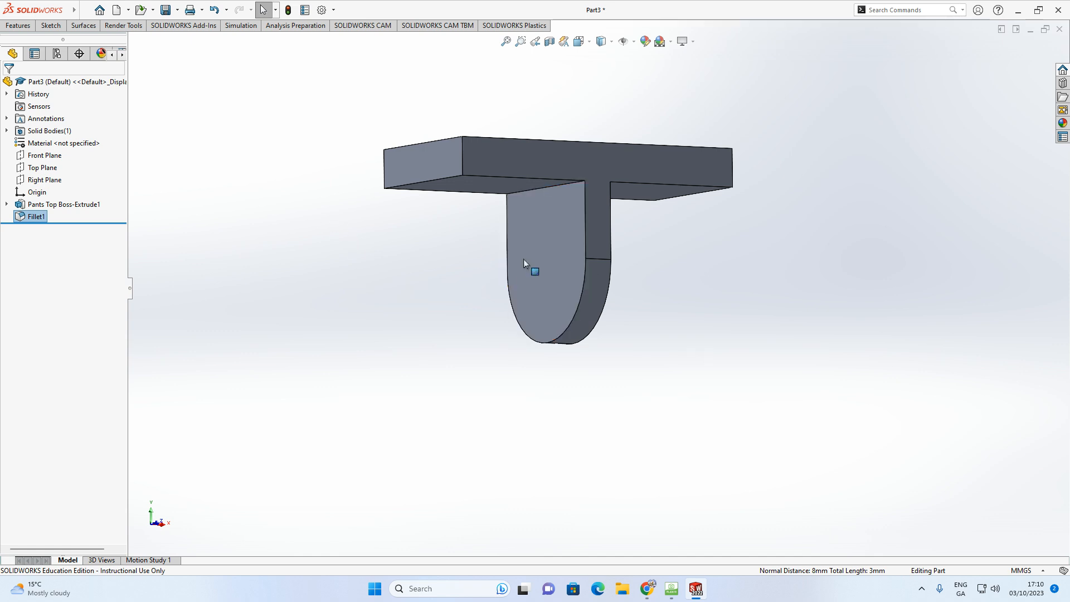
{"action": "middle_click_drag", "start_coordinate": [663, 253], "coordinate": [647, 274]}
{"action": "middle_click_drag", "start_coordinate": [529, 280], "coordinate": [548, 252]}
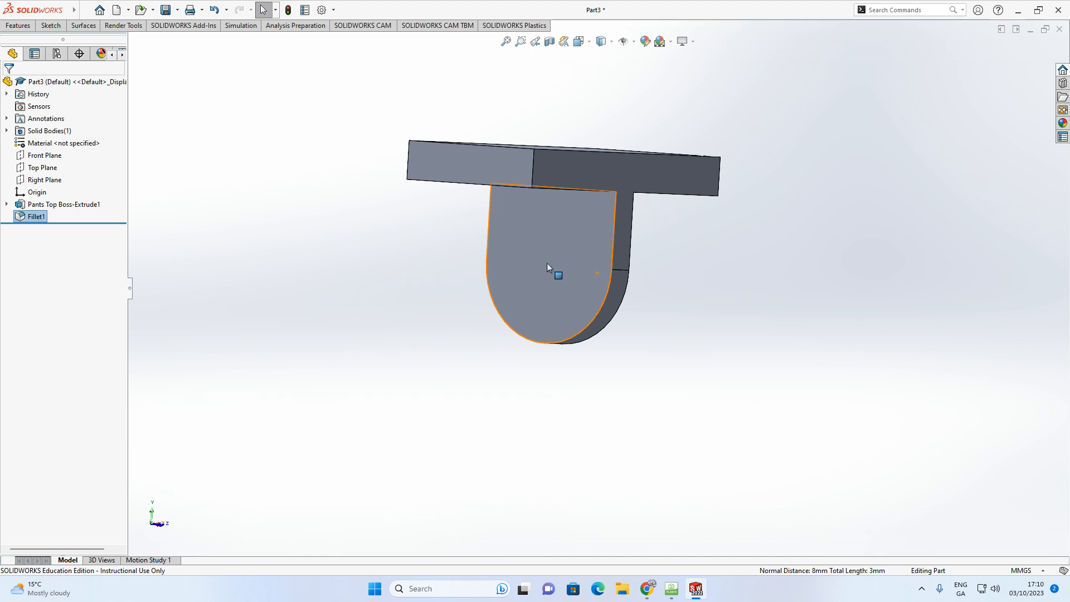
{"action": "middle_click_drag", "start_coordinate": [546, 264], "coordinate": [527, 263]}
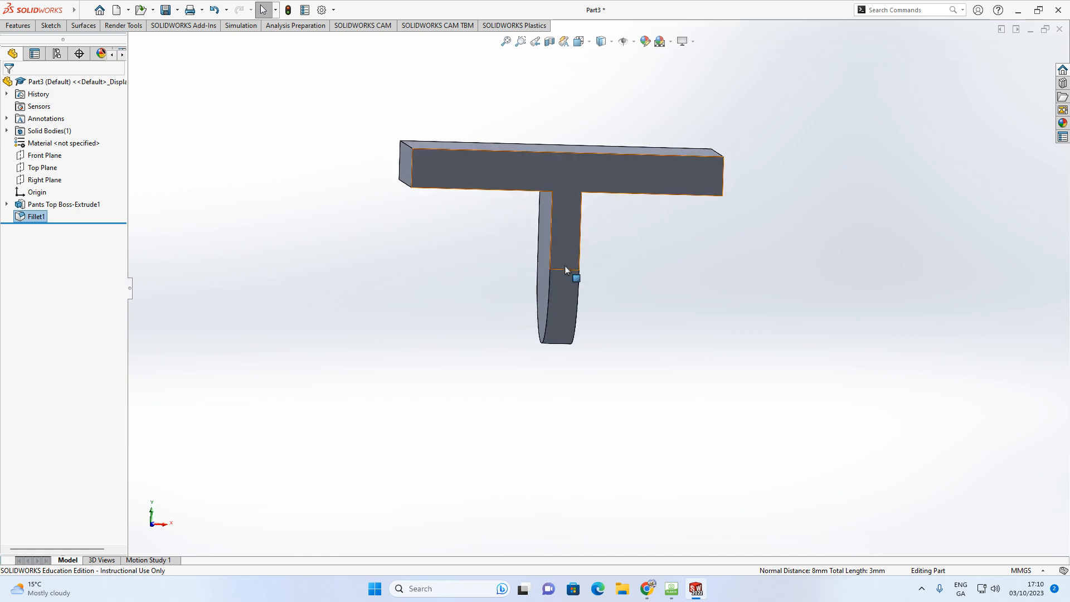
{"action": "left_click", "coordinate": [447, 270]}
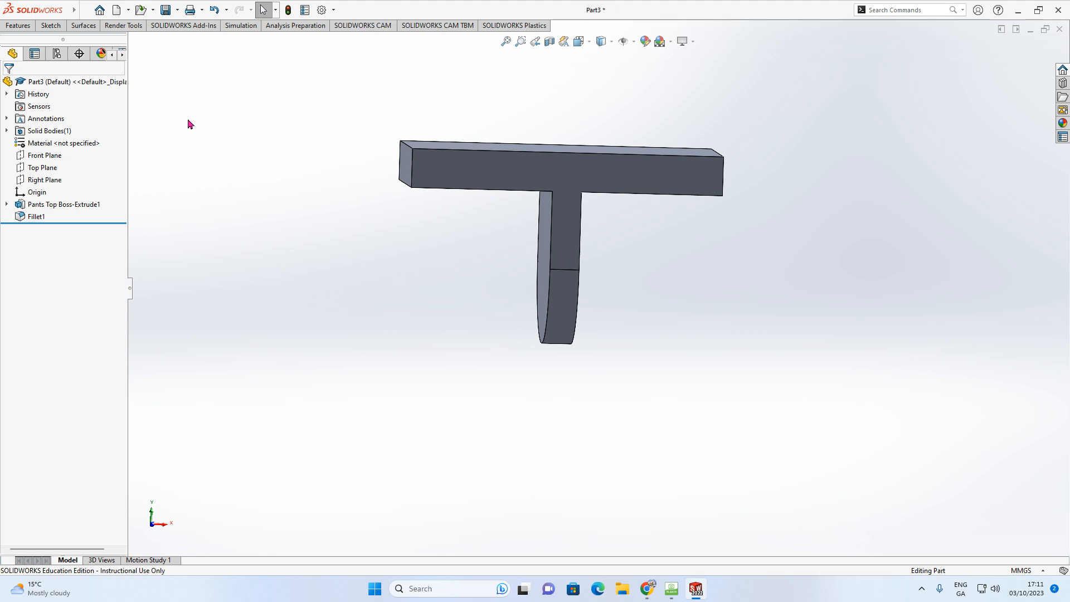
{"action": "left_click", "coordinate": [56, 180]}
{"action": "middle_click_drag", "start_coordinate": [269, 142], "coordinate": [357, 159]}
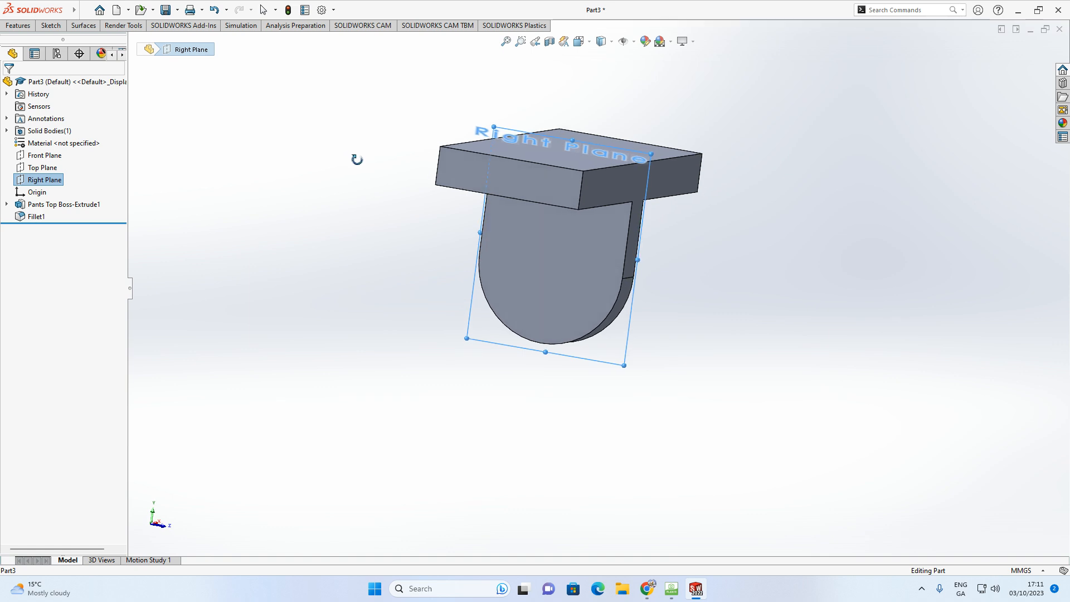
{"action": "middle_click_drag", "start_coordinate": [357, 160], "coordinate": [273, 152]}
{"action": "middle_click_drag", "start_coordinate": [567, 213], "coordinate": [532, 200]}
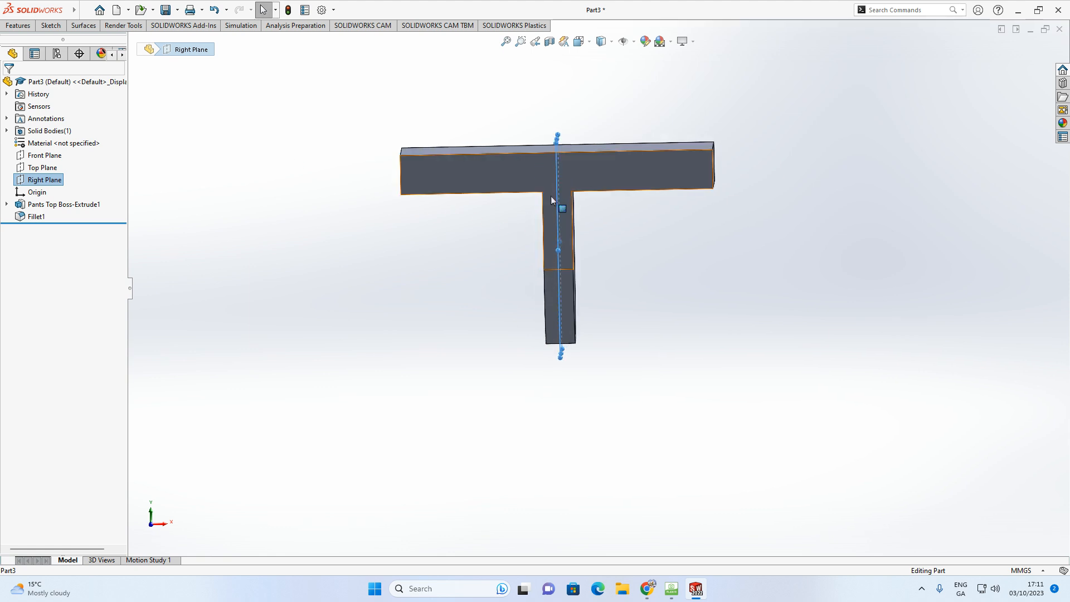
{"action": "left_click", "coordinate": [557, 226]}
{"action": "middle_click_drag", "start_coordinate": [563, 232], "coordinate": [588, 285]}
{"action": "left_click", "coordinate": [587, 286]}
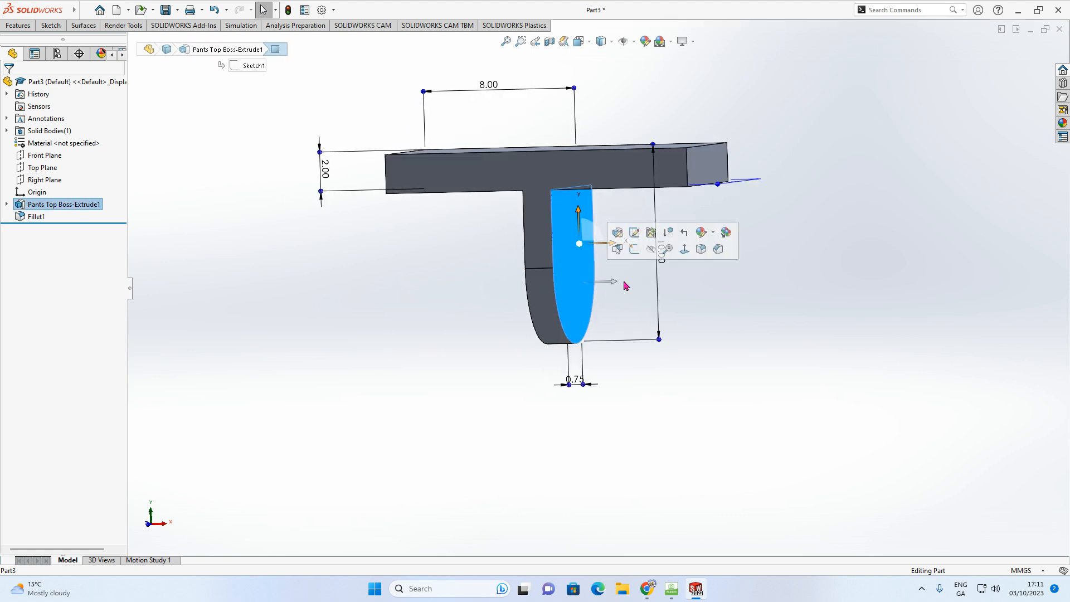
{"action": "left_click", "coordinate": [550, 315]}
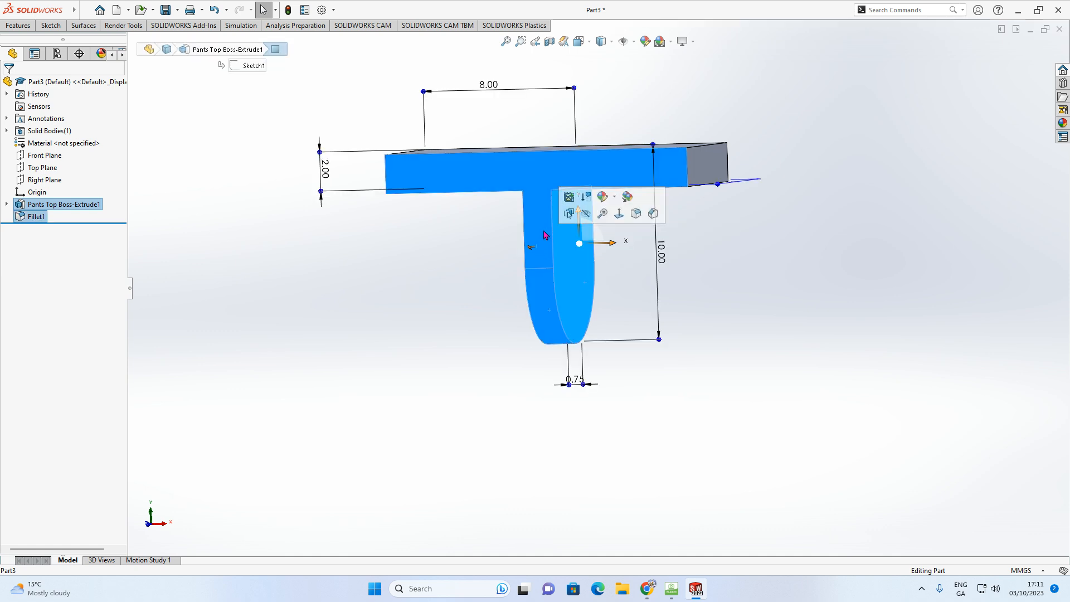
{"action": "middle_click_drag", "start_coordinate": [539, 230], "coordinate": [550, 258]}
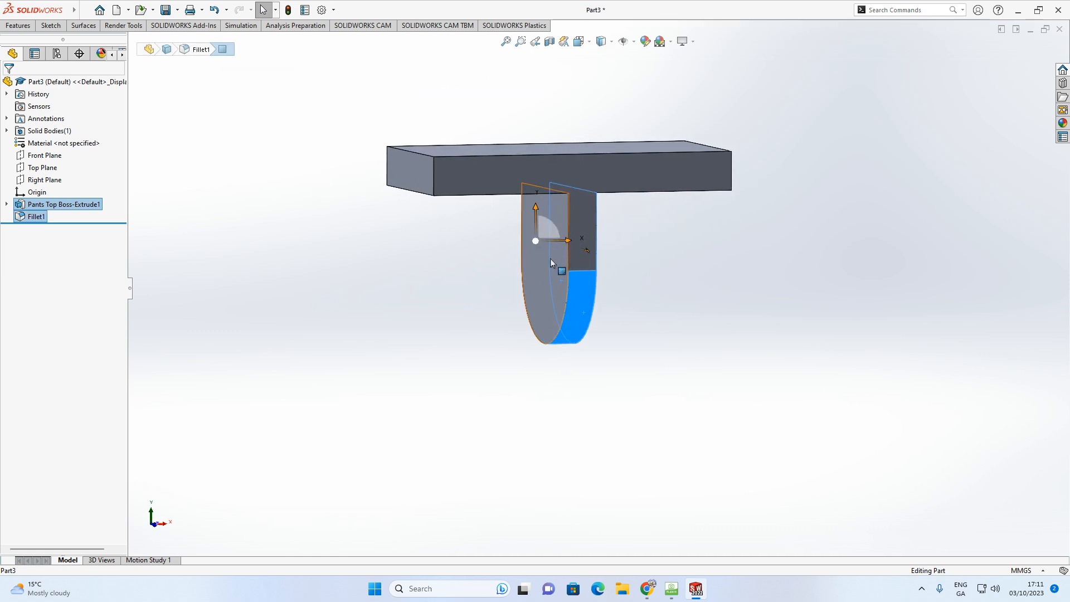
{"action": "middle_click_drag", "start_coordinate": [625, 256], "coordinate": [312, 260]}
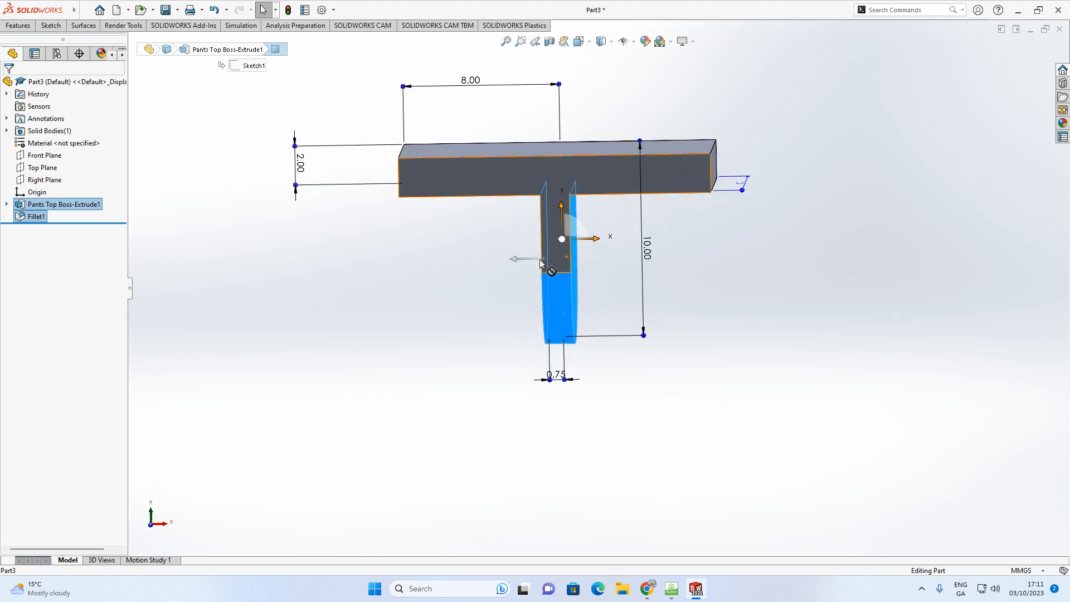
{"action": "left_click", "coordinate": [309, 260]}
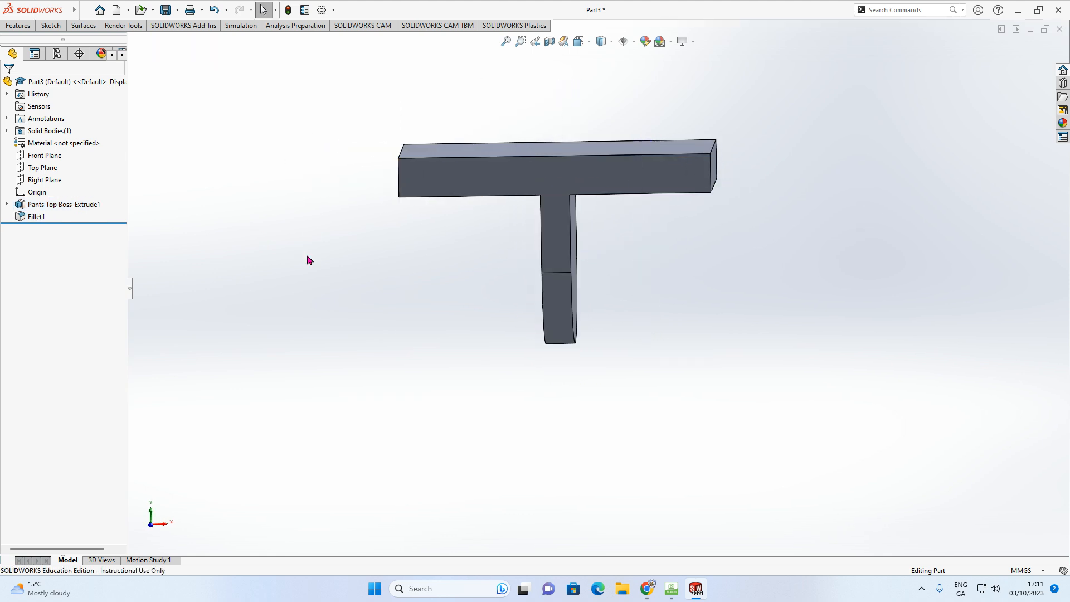
Step: Start a new sketch on the Right Plane
{"action": "left_click", "coordinate": [50, 181]}
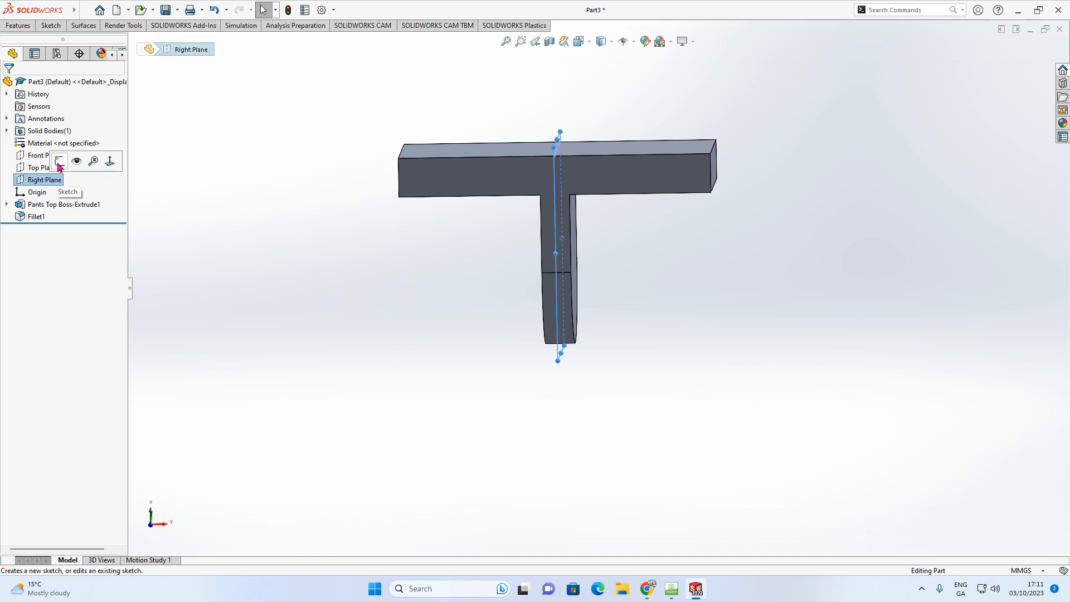
{"action": "left_click", "coordinate": [59, 162]}
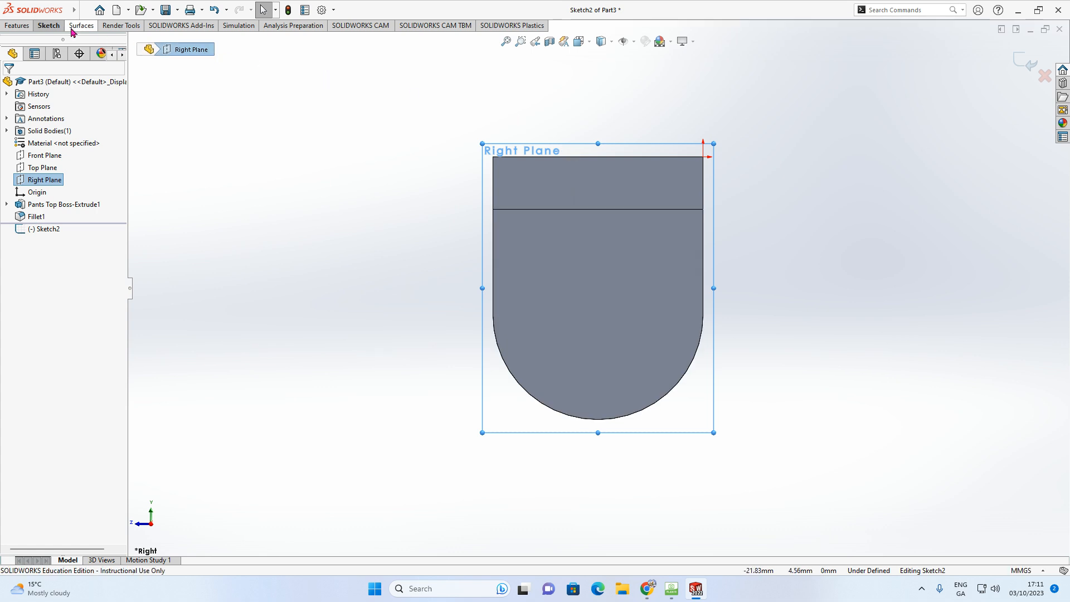
{"action": "left_click", "coordinate": [49, 26]}
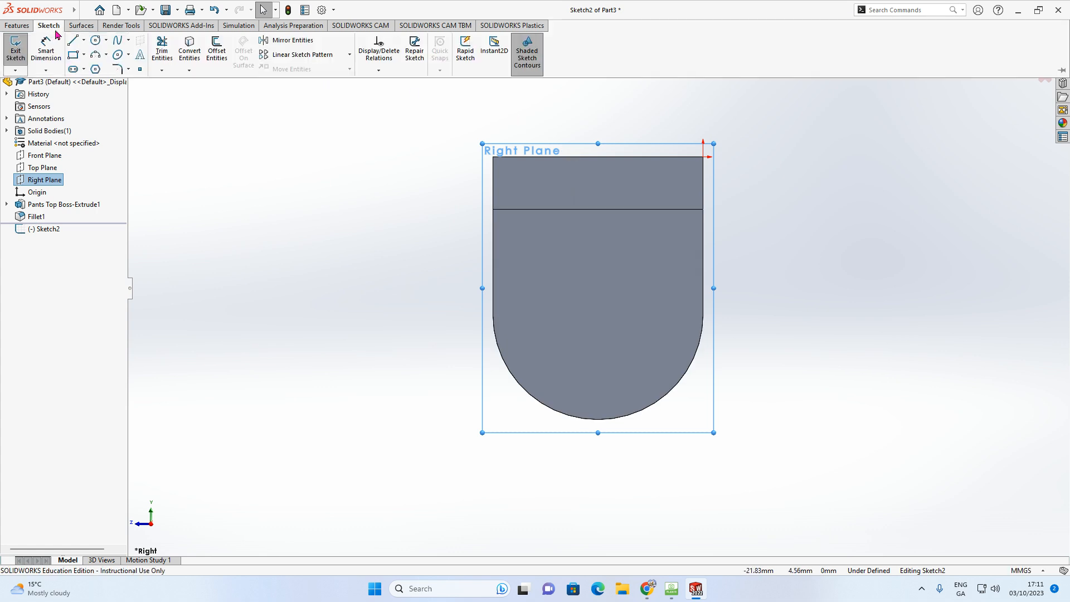
{"action": "left_click", "coordinate": [96, 42]}
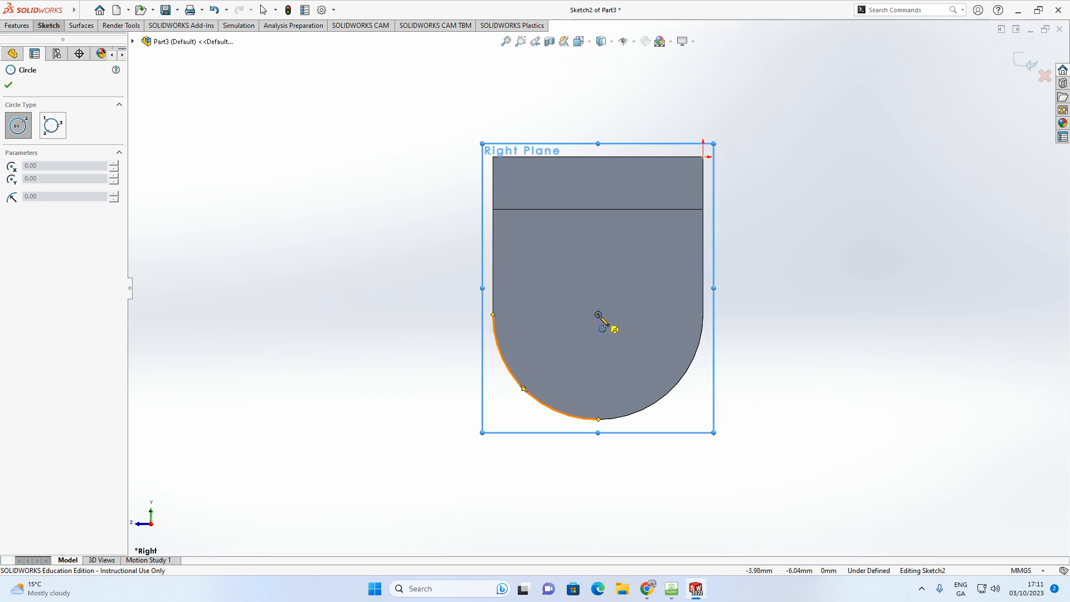
{"action": "left_click", "coordinate": [598, 315]}
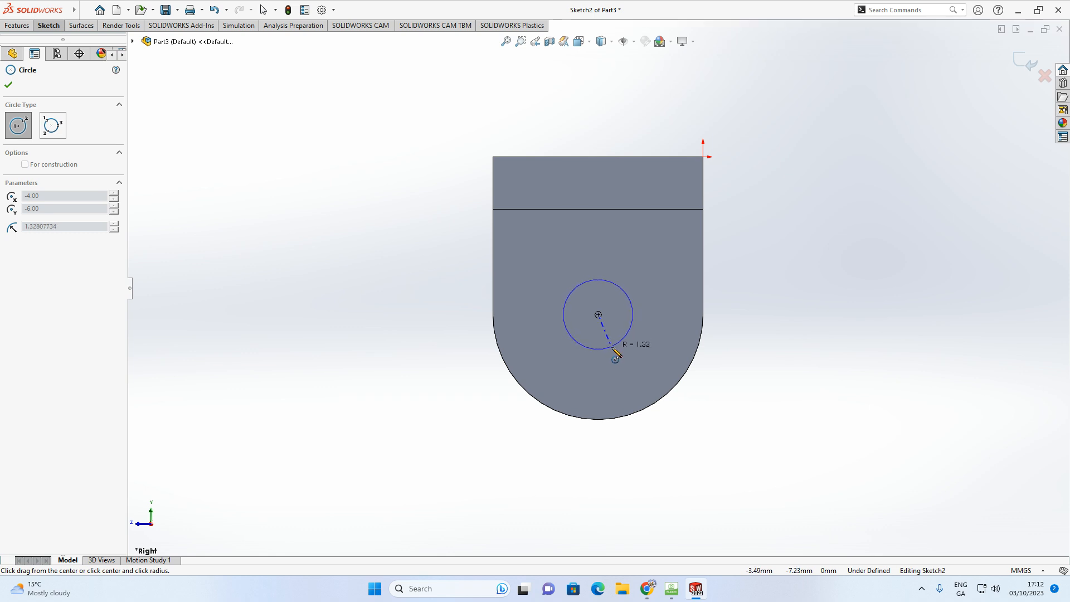
{"action": "key", "text": "Escape"}
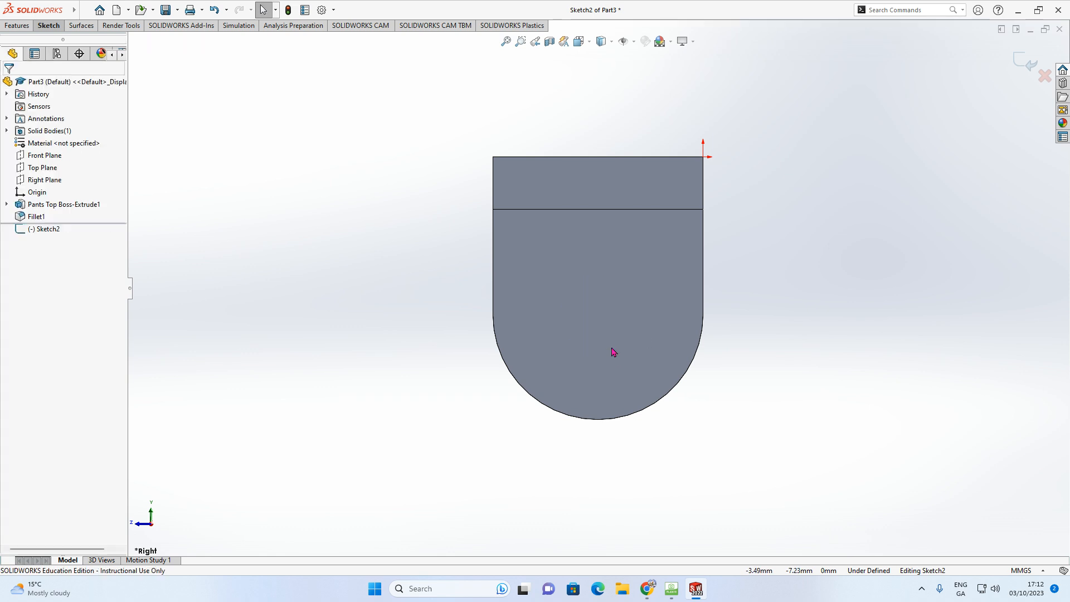
Step: Sketch a circle of about 1.37 mm radius centred on the arc centre of the stem's rounded end
{"action": "left_click", "coordinate": [49, 25]}
{"action": "left_click", "coordinate": [106, 40]}
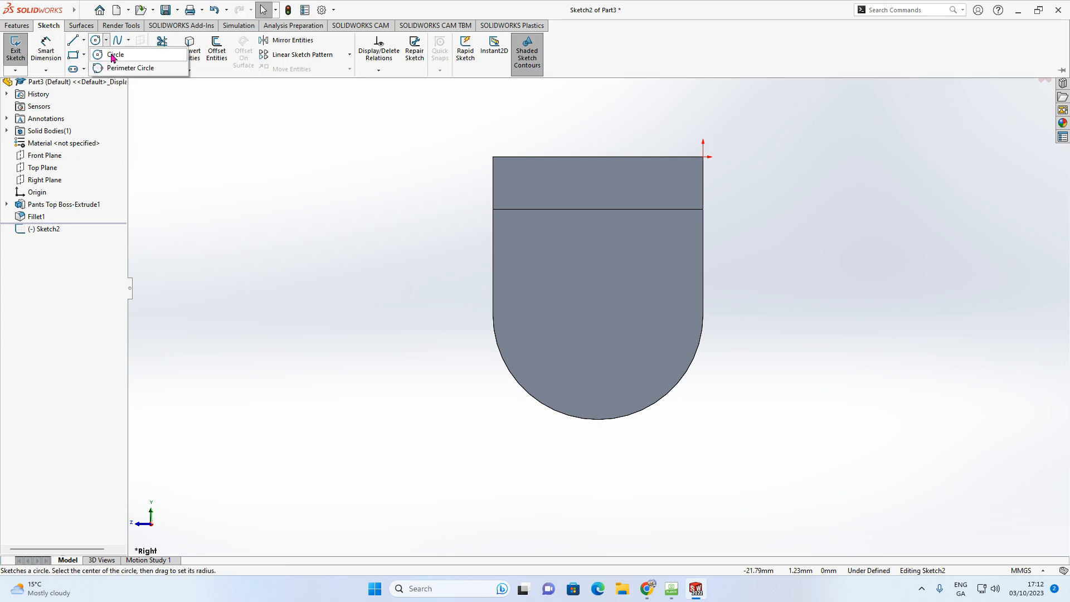
{"action": "left_click", "coordinate": [116, 54]}
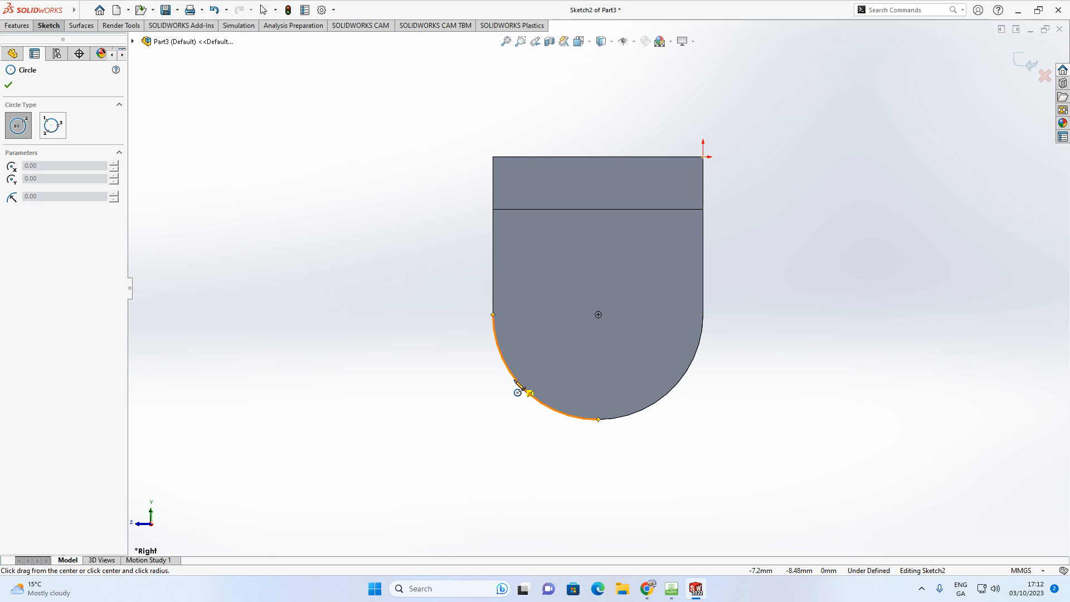
{"action": "left_click", "coordinate": [600, 316]}
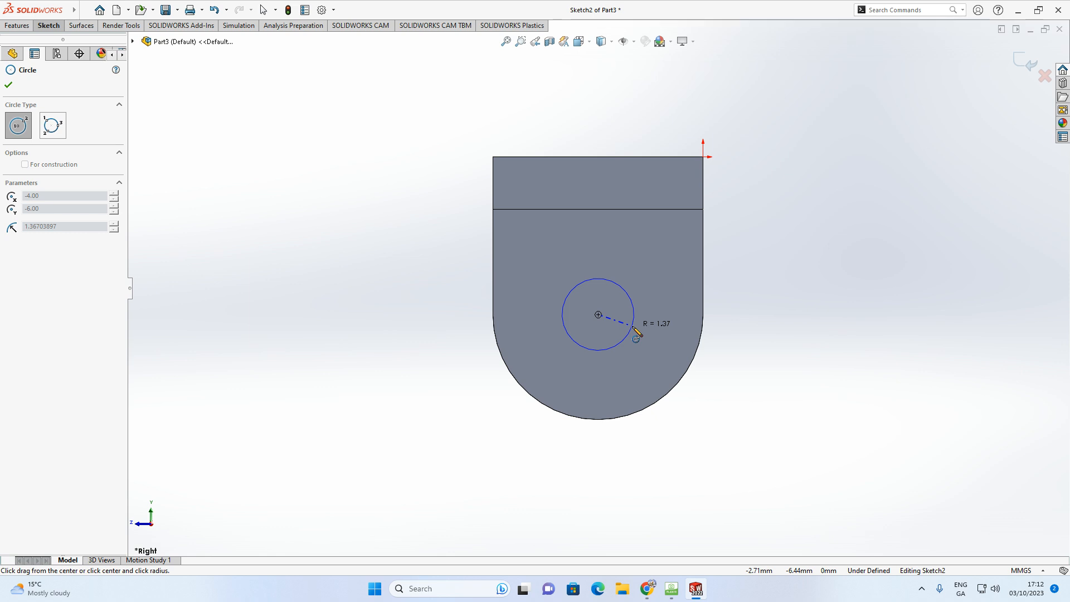
{"action": "left_click", "coordinate": [634, 328]}
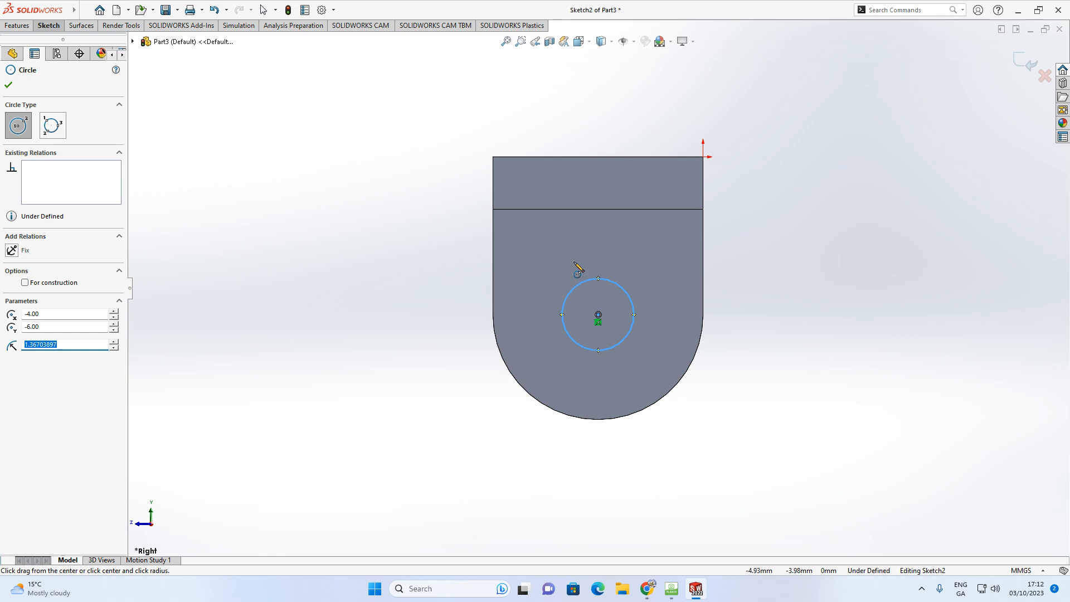
Step: Dimension the circle's diameter as 2 mm
{"action": "left_click", "coordinate": [49, 28]}
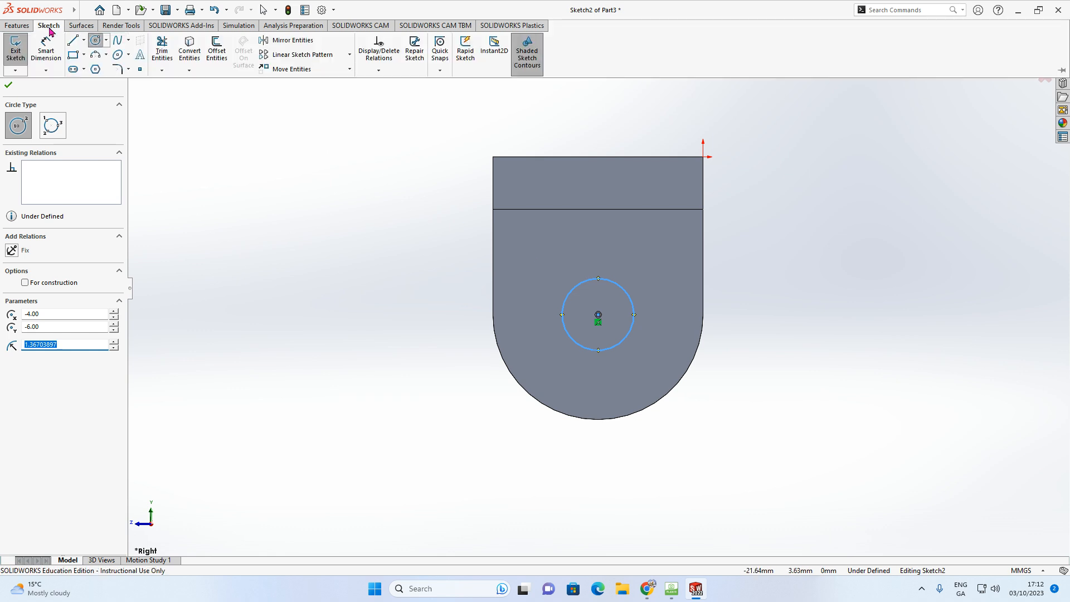
{"action": "left_click", "coordinate": [46, 53]}
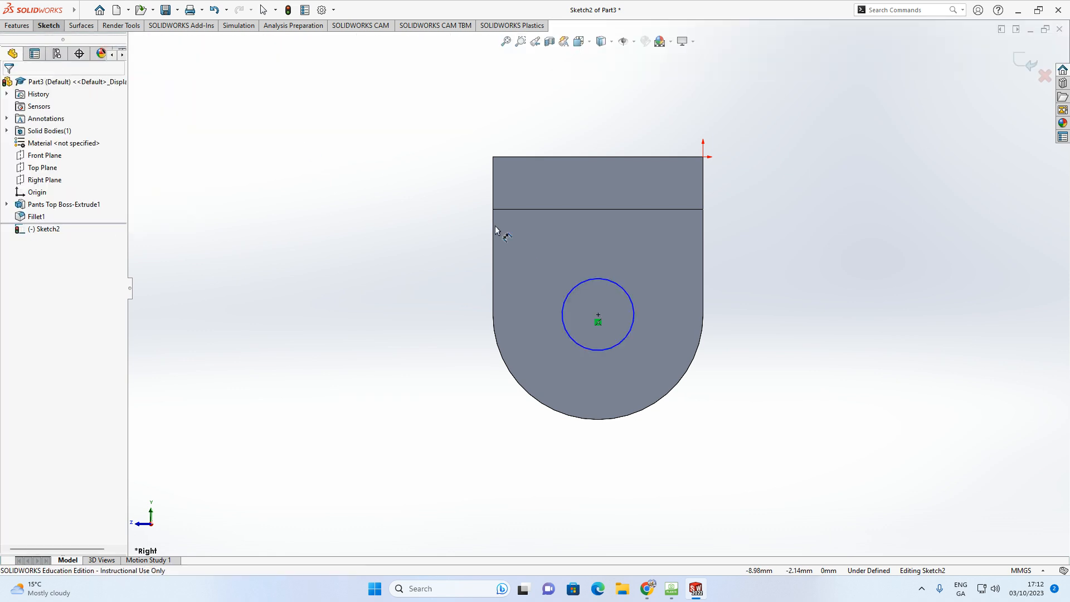
{"action": "left_click", "coordinate": [635, 312]}
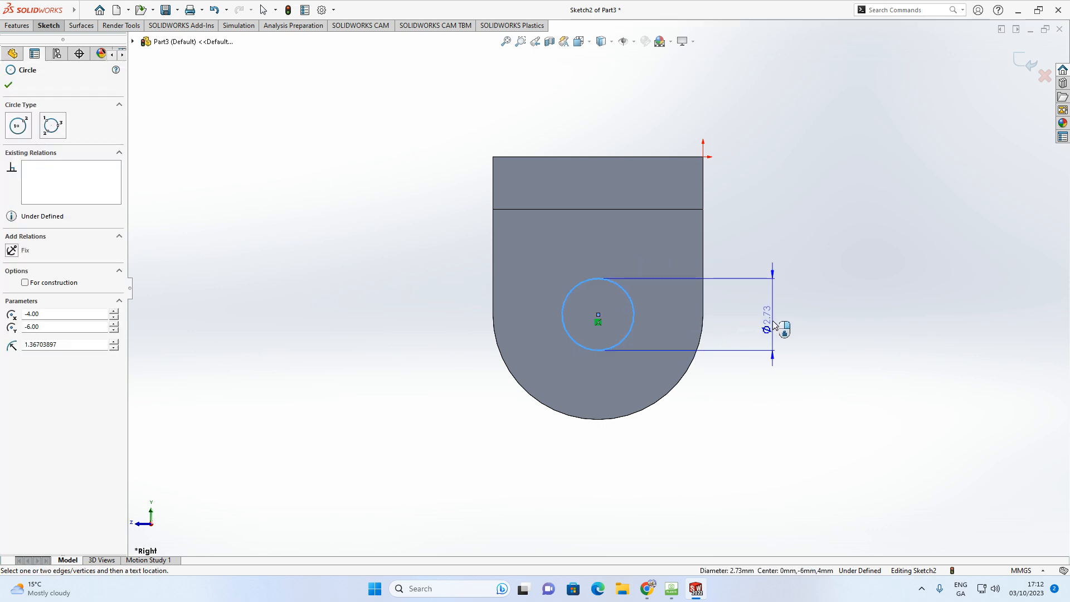
{"action": "left_click", "coordinate": [774, 326]}
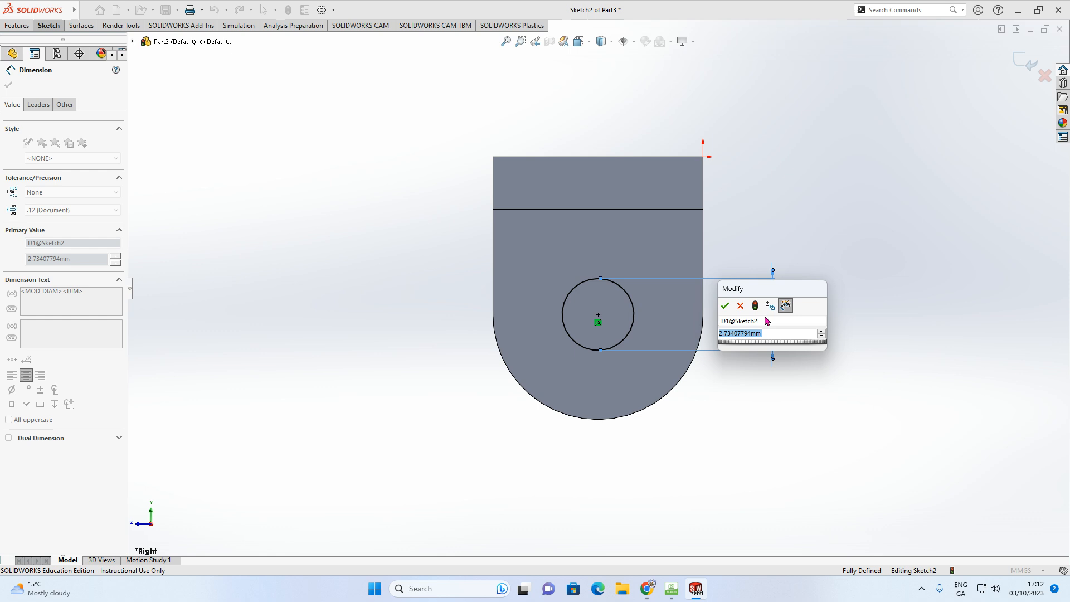
{"action": "type", "text": "2"}
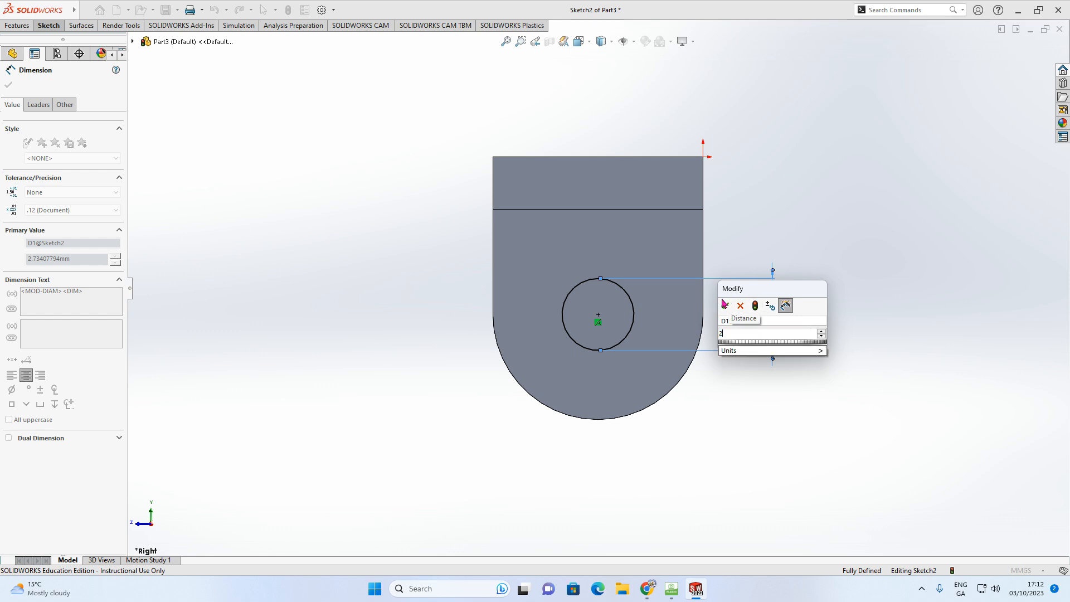
{"action": "left_click", "coordinate": [725, 305]}
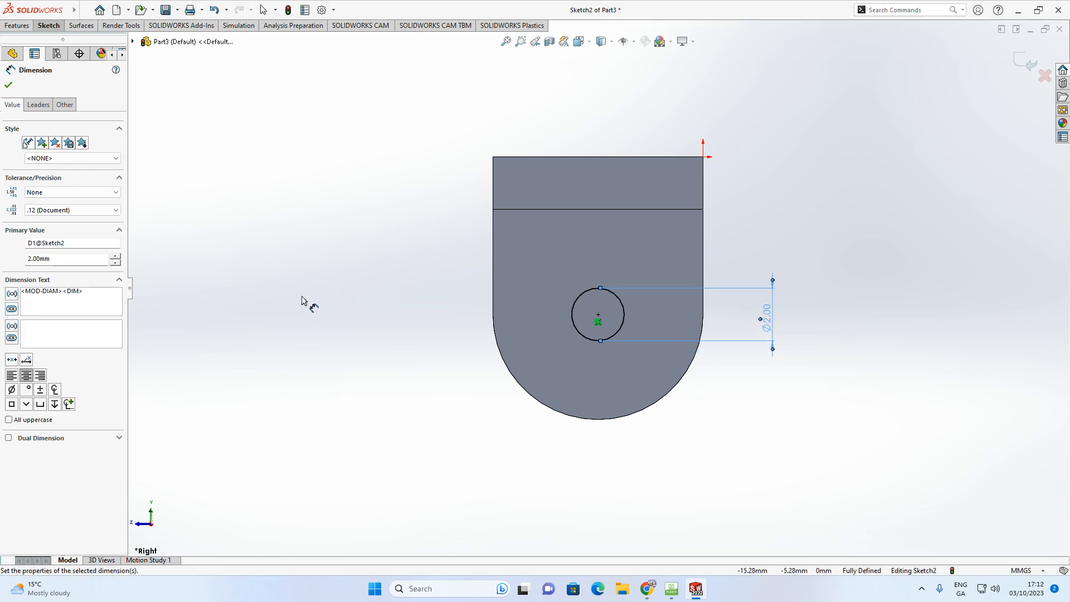
Step: Extrude the circle as a boss with a Mid Plane end condition and 10 mm depth, merged with the stem
{"action": "middle_click_drag", "start_coordinate": [292, 295], "coordinate": [444, 366]}
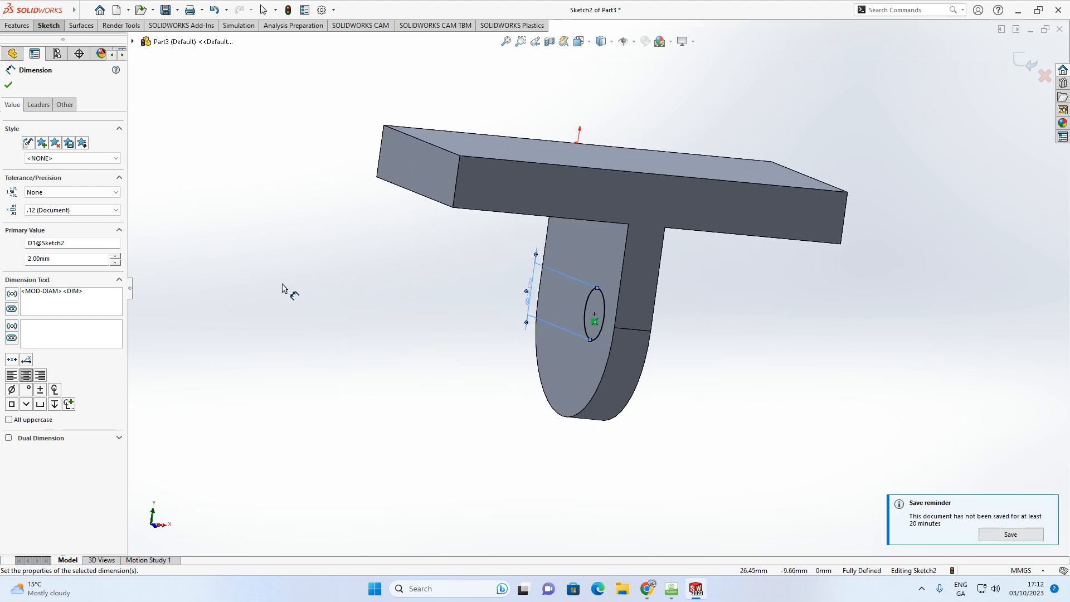
{"action": "left_click", "coordinate": [17, 27]}
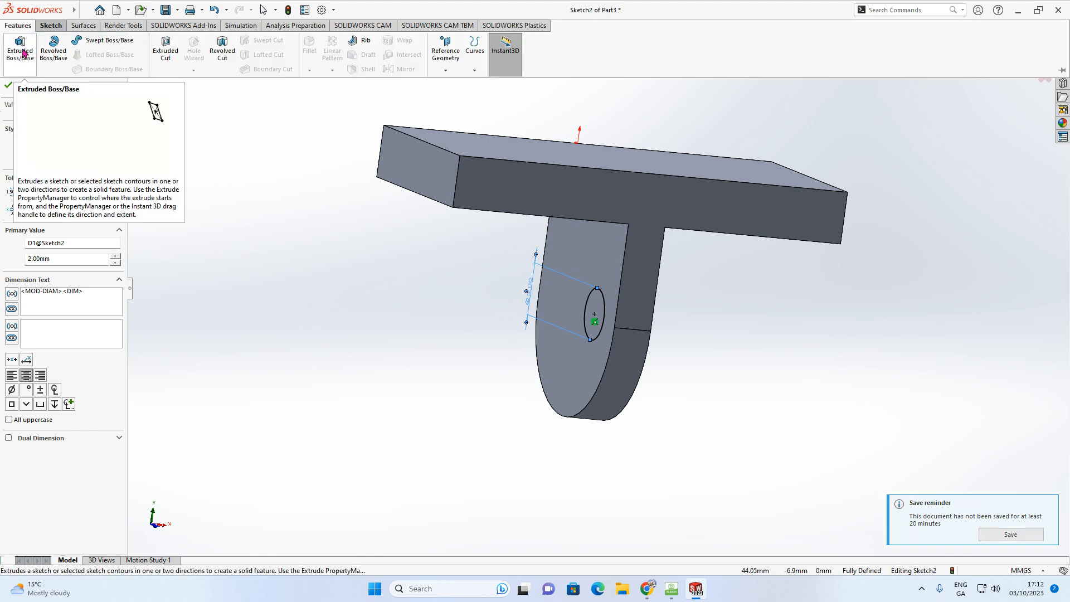
{"action": "left_click", "coordinate": [18, 54]}
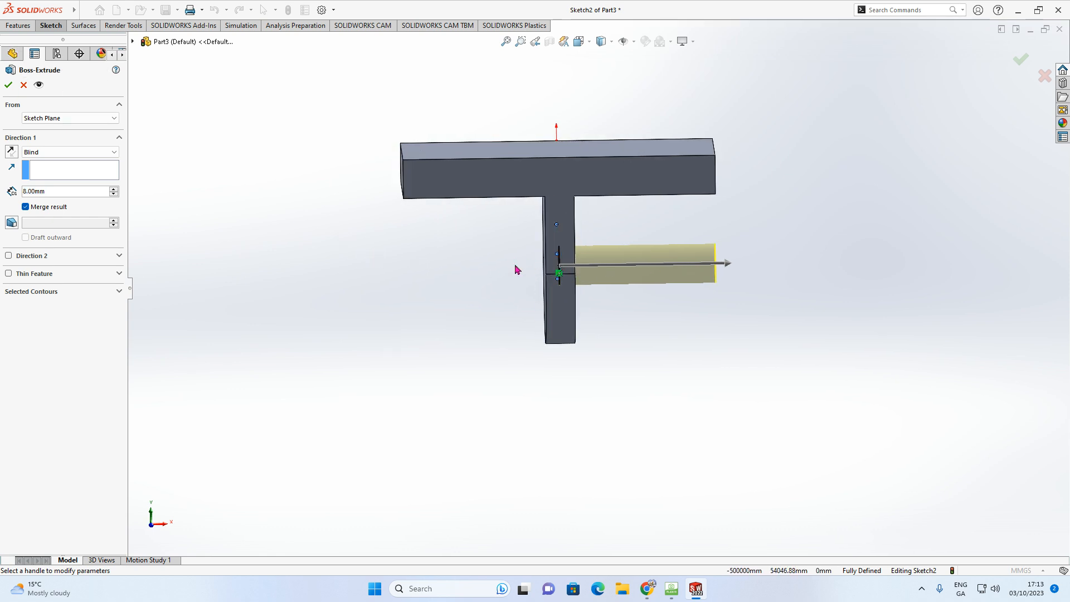
{"action": "left_click", "coordinate": [50, 153]}
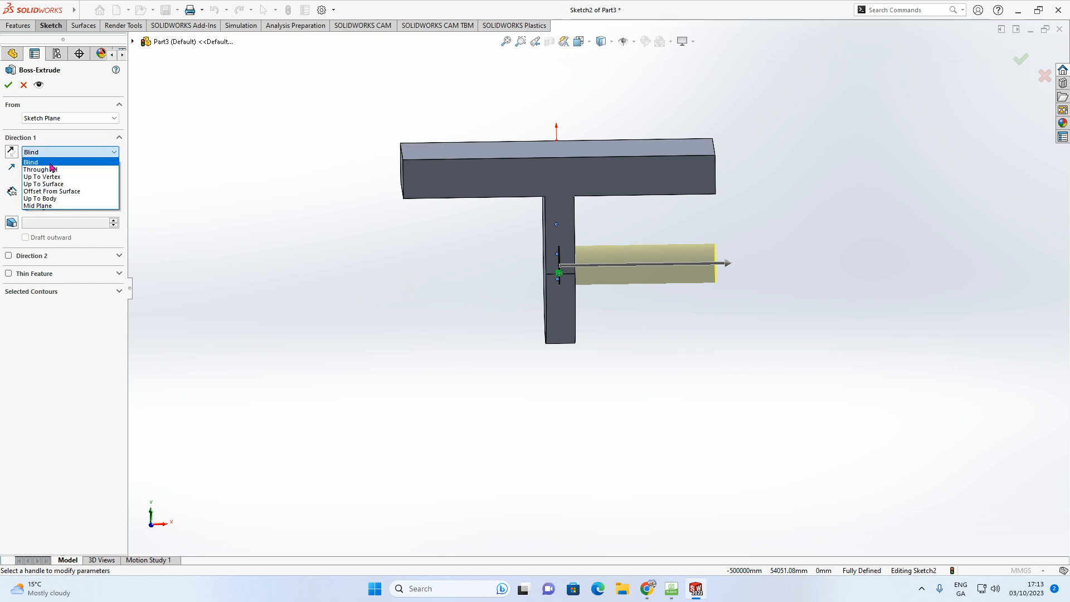
{"action": "left_click", "coordinate": [49, 205]}
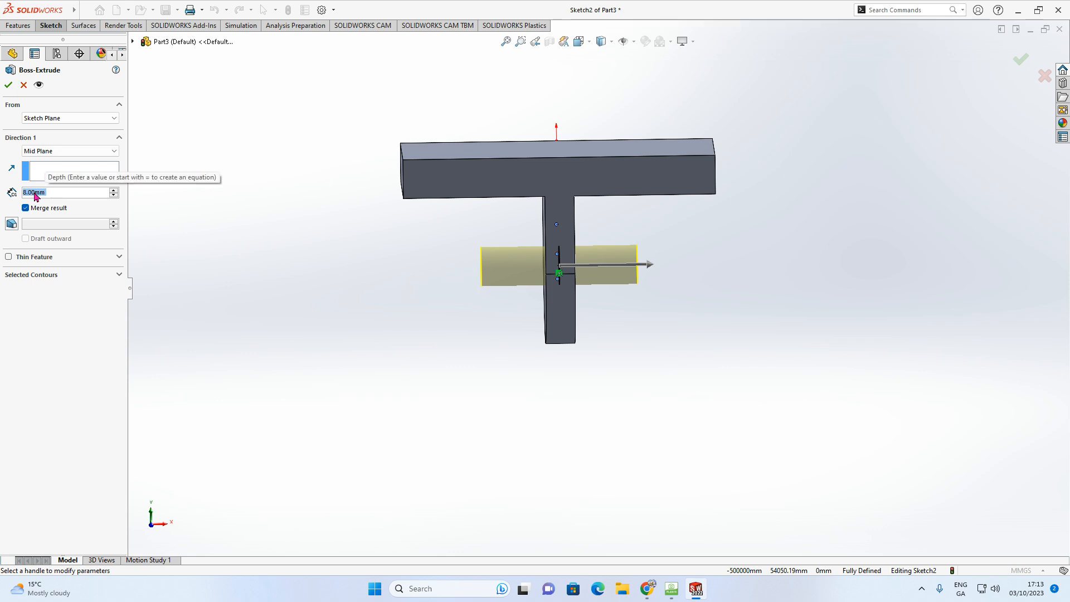
{"action": "type", "text": "10"}
{"action": "key", "text": "Return"}
{"action": "mouse_move", "coordinate": [283, 273]}
{"action": "middle_mouse_down"}
{"action": "mouse_move", "coordinate": [301, 258]}
{"action": "mouse_move", "coordinate": [237, 241]}
{"action": "mouse_move", "coordinate": [302, 268]}
{"action": "middle_mouse_up"}
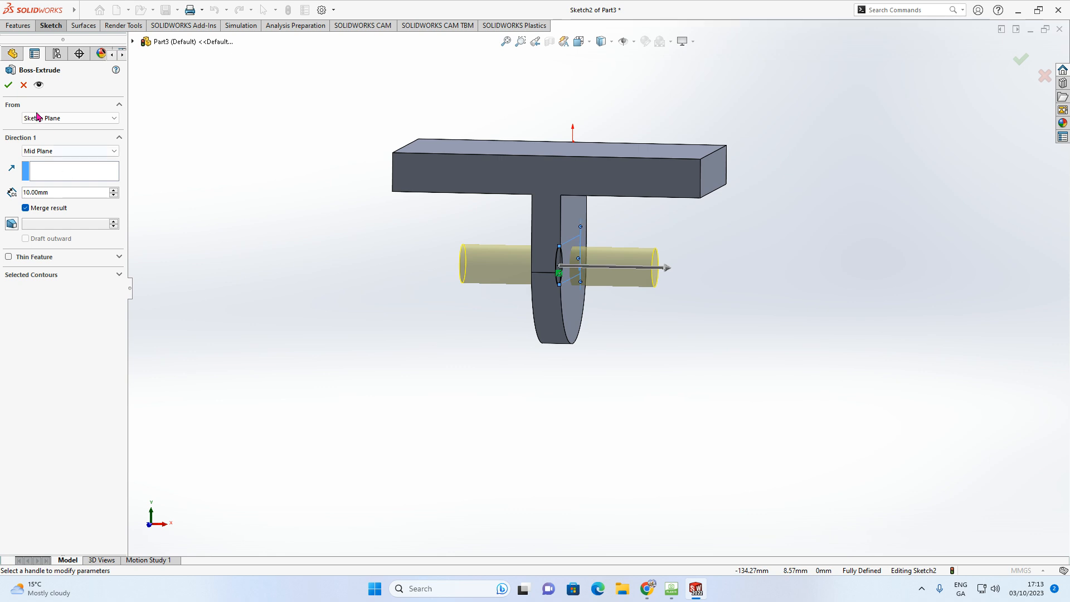
{"action": "left_click", "coordinate": [10, 85]}
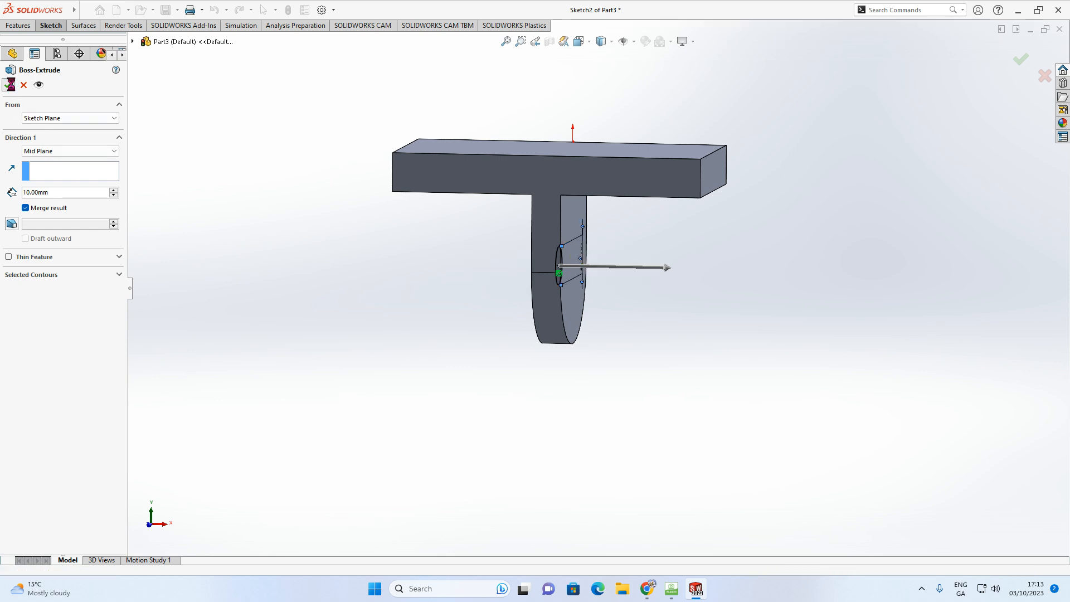
{"action": "middle_click_drag", "start_coordinate": [204, 215], "coordinate": [317, 238]}
{"action": "left_click_drag", "start_coordinate": [215, 199], "coordinate": [270, 253]}
{"action": "key", "text": "Escape"}
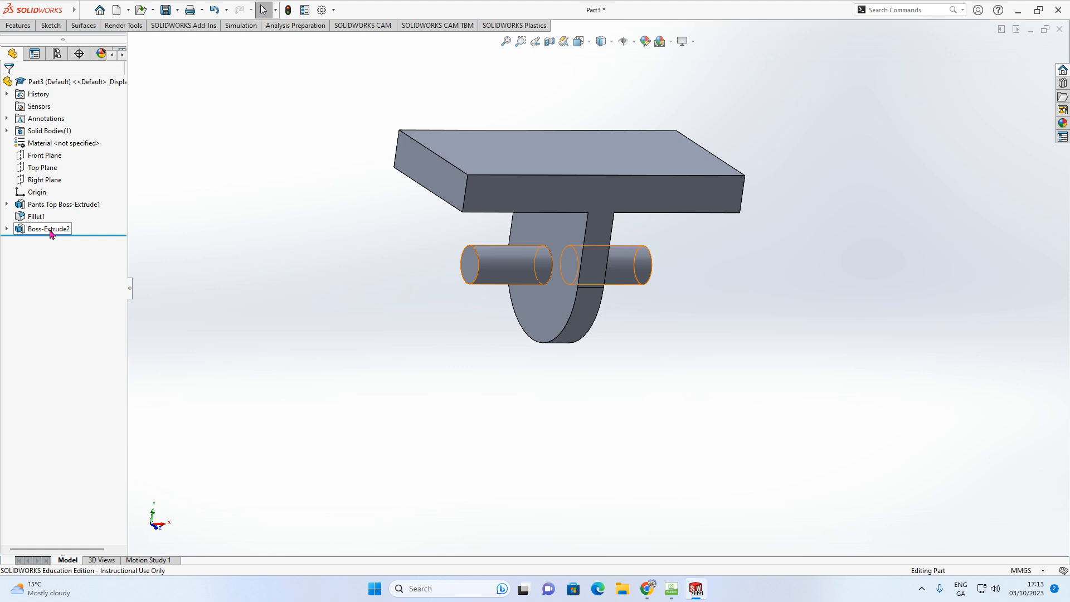
Step: Rename the cylindrical pin's extrude feature as Leg Supports Boss-Extrude2
{"action": "left_click", "coordinate": [49, 229]}
{"action": "left_click", "coordinate": [50, 230]}
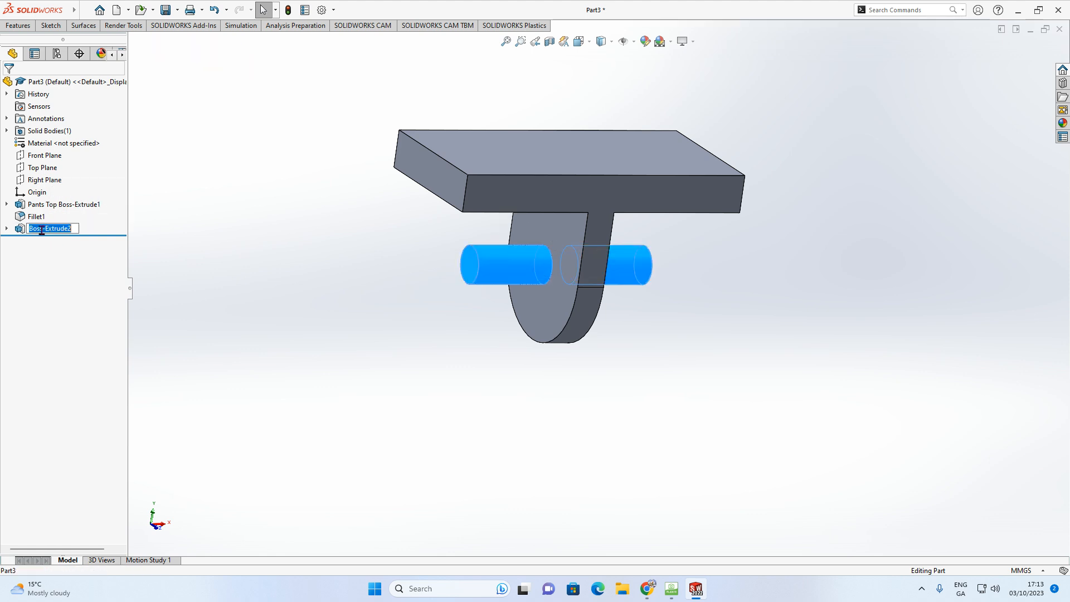
{"action": "left_click", "coordinate": [32, 230]}
{"action": "type", "text": "Leg "}
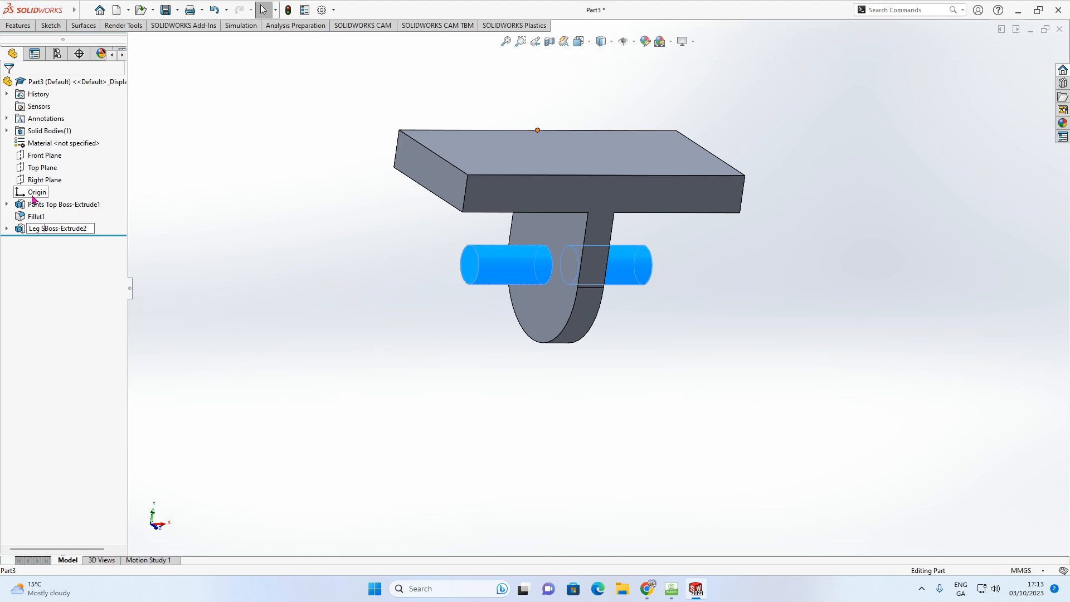
{"action": "type", "text": "Supports"}
{"action": "left_click", "coordinate": [195, 162]}
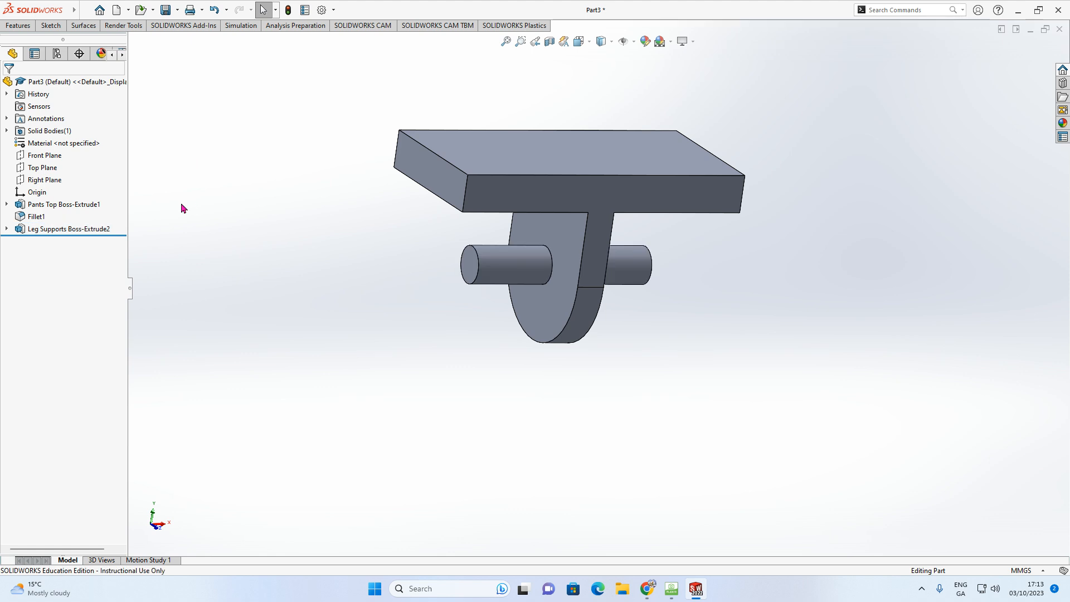
{"action": "left_click", "coordinate": [535, 266]}
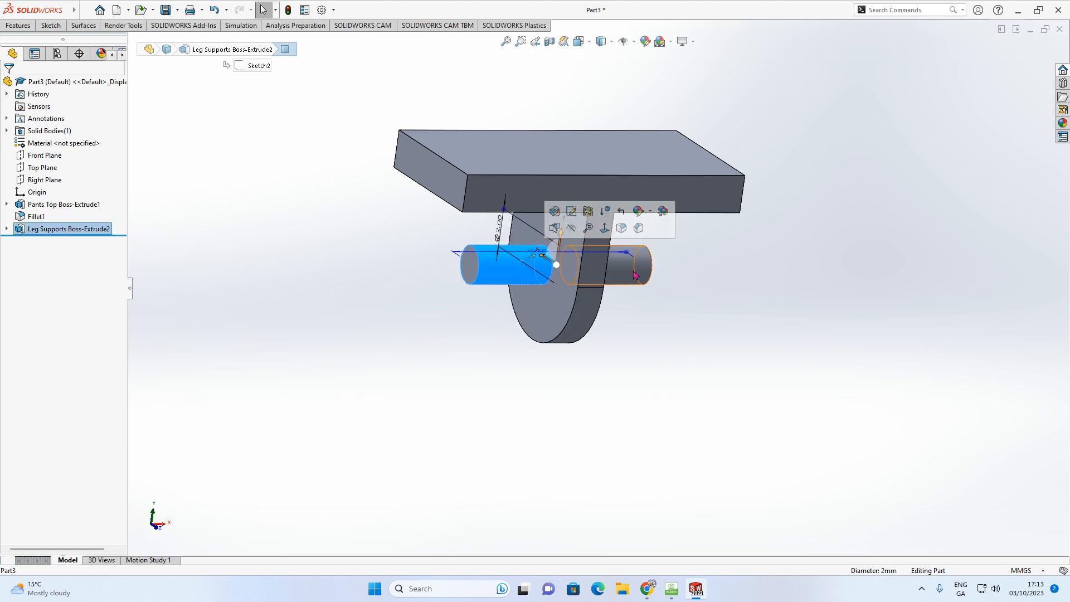
{"action": "left_click", "coordinate": [630, 264]}
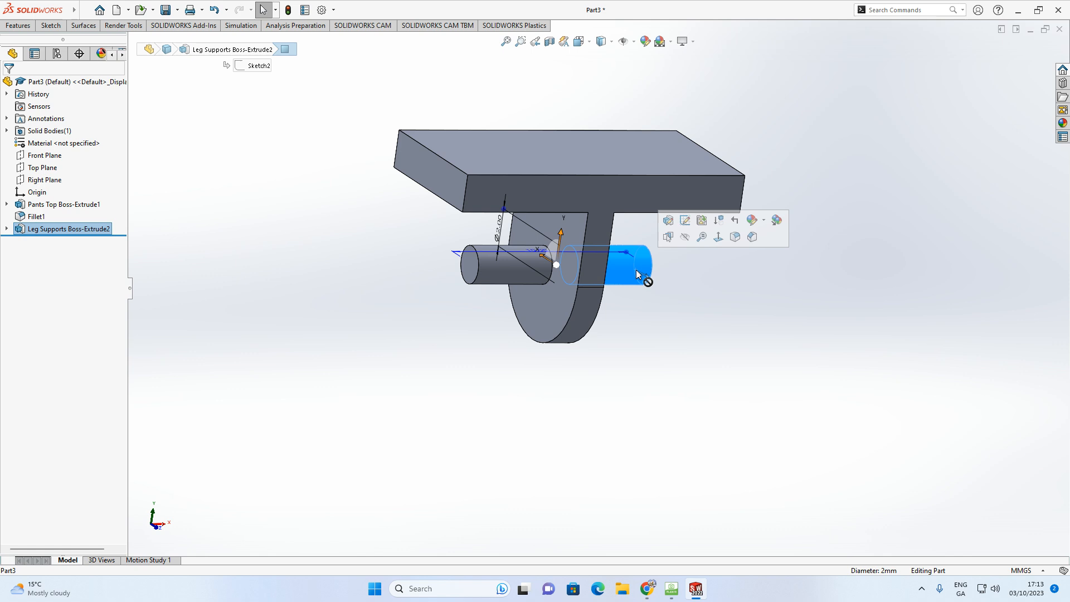
{"action": "left_click", "coordinate": [71, 231]}
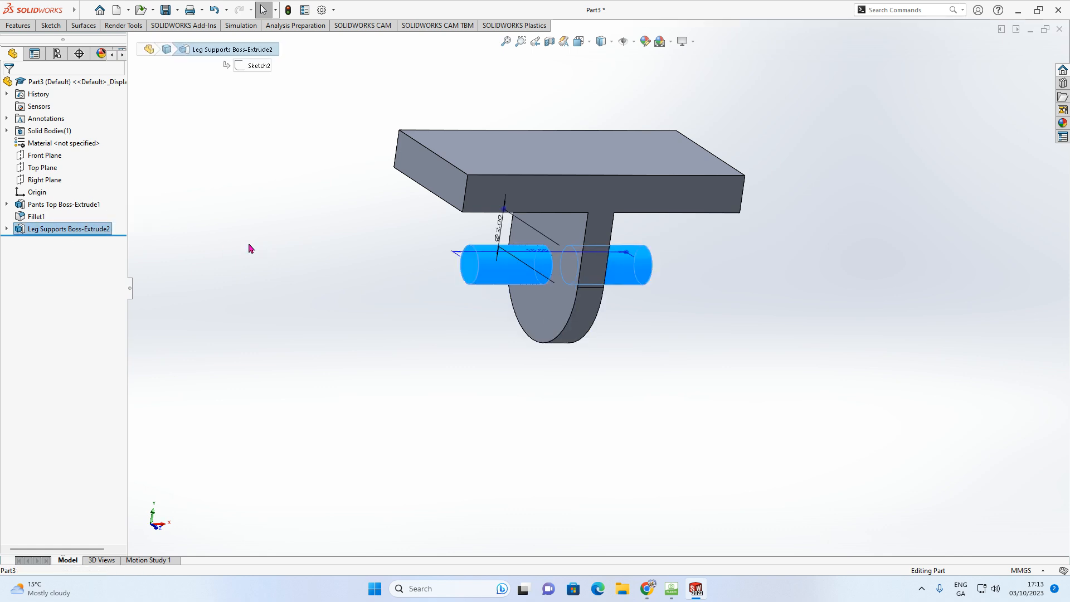
{"action": "left_click", "coordinate": [319, 194]}
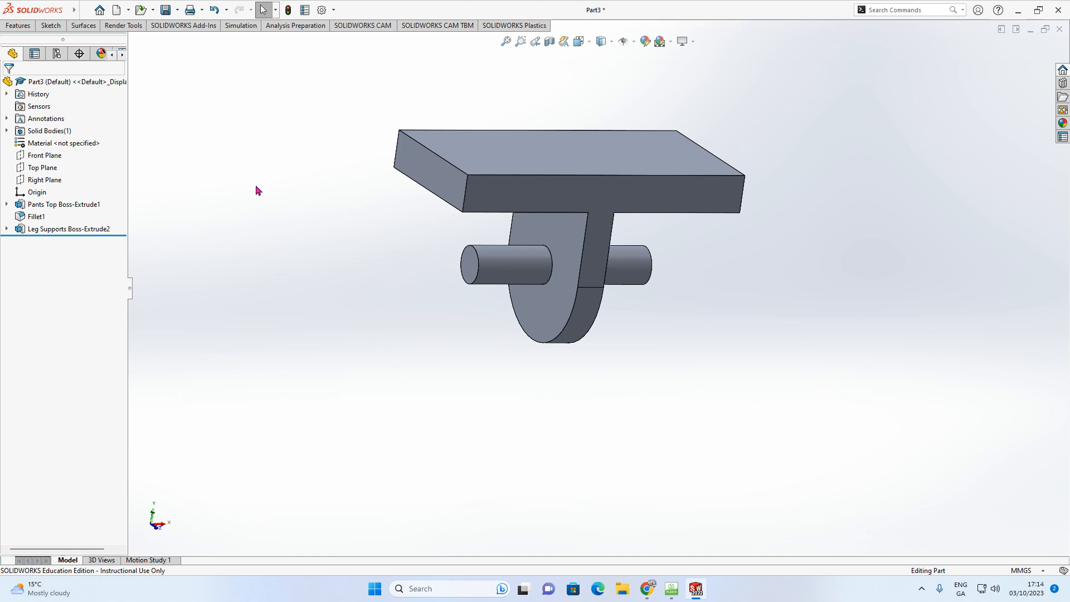
Step: Start another sketch on the Right Plane and fit the whole part in the view
{"action": "middle_click_drag", "start_coordinate": [254, 191], "coordinate": [334, 220]}
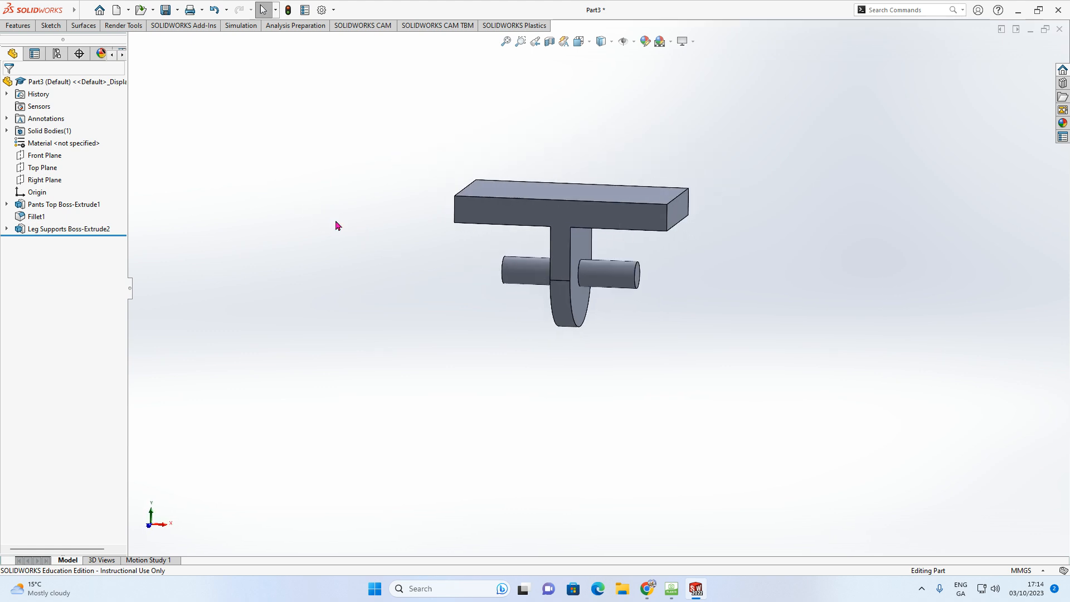
{"action": "left_click", "coordinate": [47, 181]}
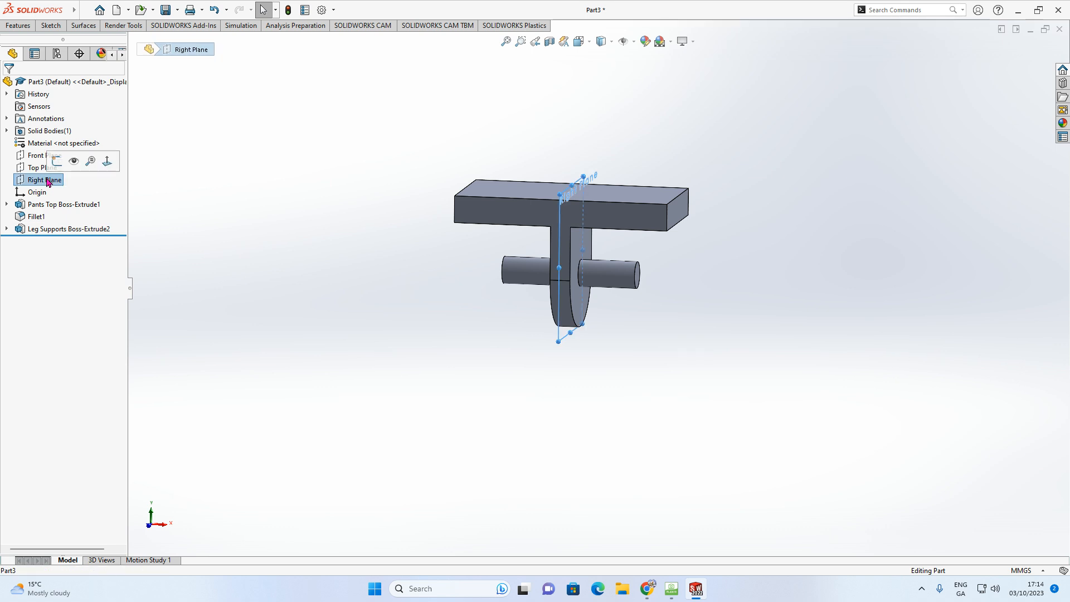
{"action": "left_click", "coordinate": [60, 162]}
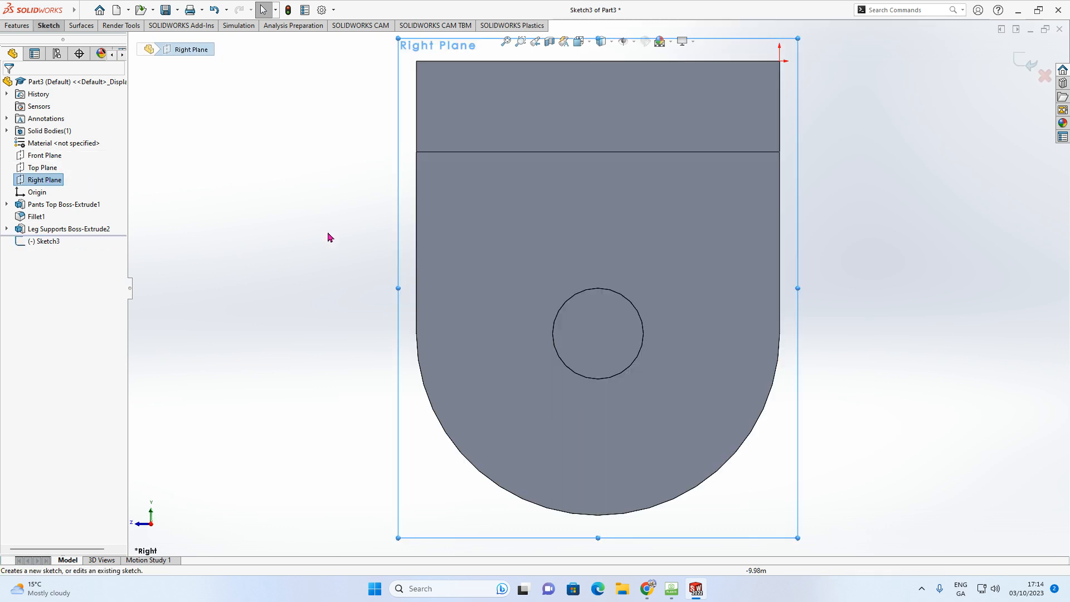
{"action": "key", "text": "z"}
{"action": "key", "text": "z"}
{"action": "mouse_move", "coordinate": [378, 287]}
{"action": "middle_mouse_down"}
{"action": "mouse_move", "coordinate": [508, 294]}
{"action": "mouse_move", "coordinate": [490, 296]}
{"action": "mouse_move", "coordinate": [506, 304]}
{"action": "mouse_move", "coordinate": [418, 289]}
{"action": "middle_mouse_up"}
{"action": "key", "text": "space"}
{"action": "left_click", "coordinate": [494, 315]}
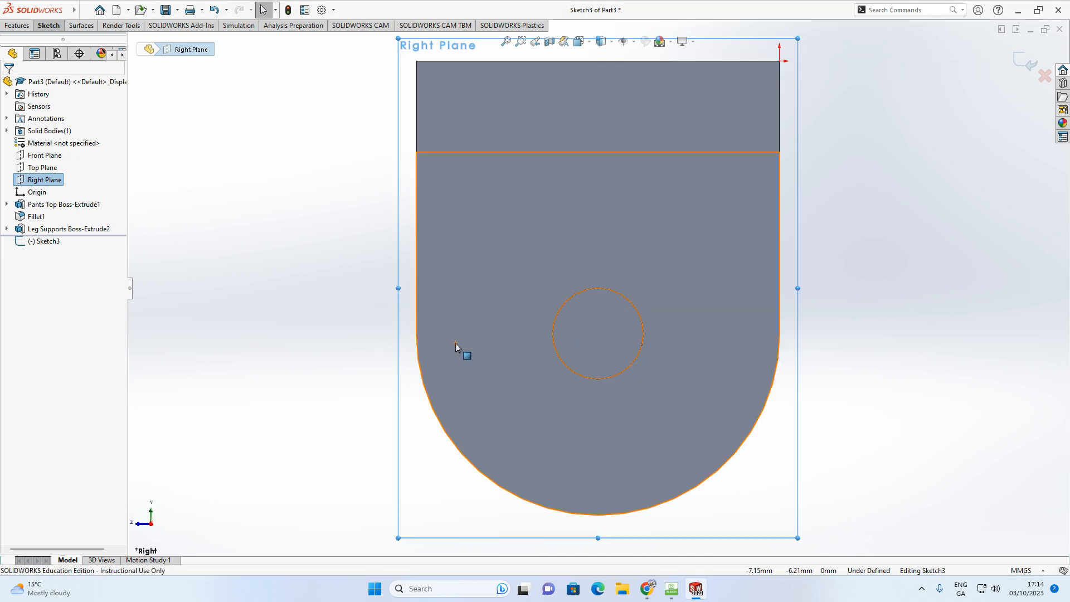
{"action": "key", "text": "f"}
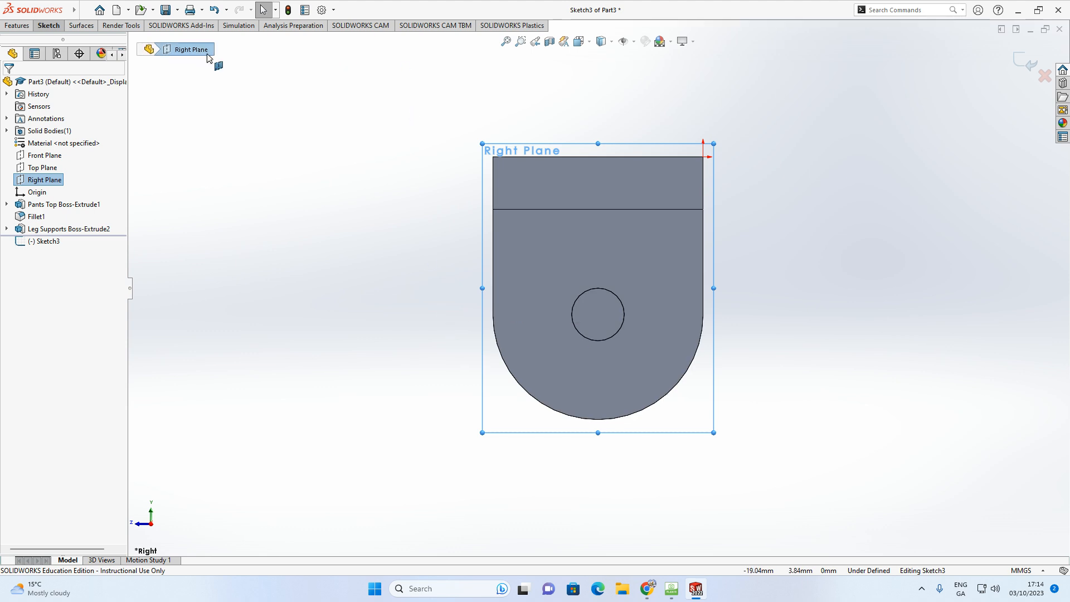
Step: Sketch a 4 mm radius circle centred on the leg support pin, matching the stem's rounded end
{"action": "left_click", "coordinate": [57, 29]}
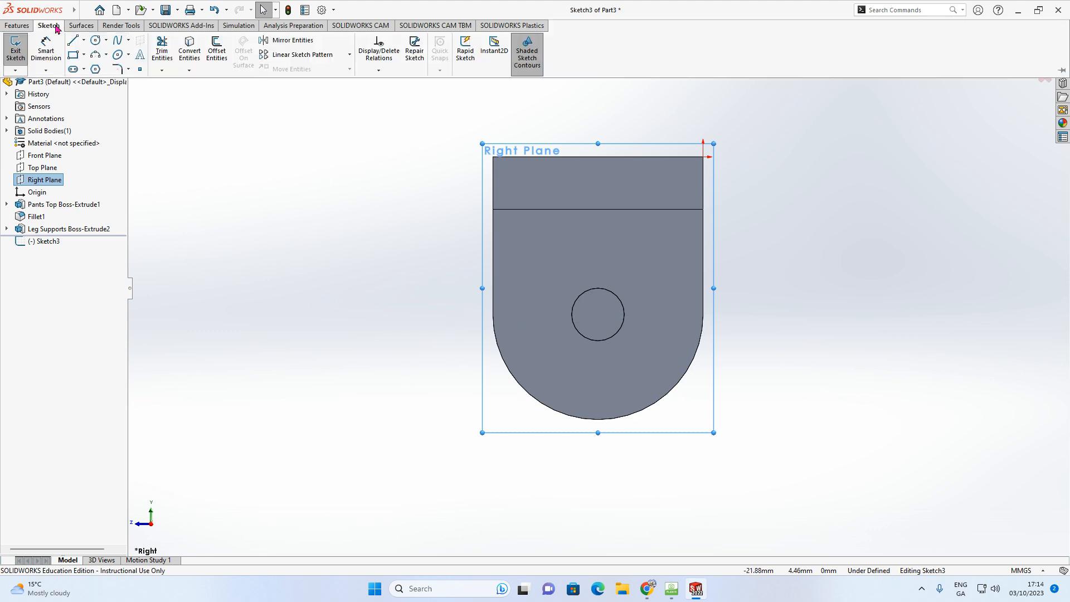
{"action": "left_click", "coordinate": [96, 42]}
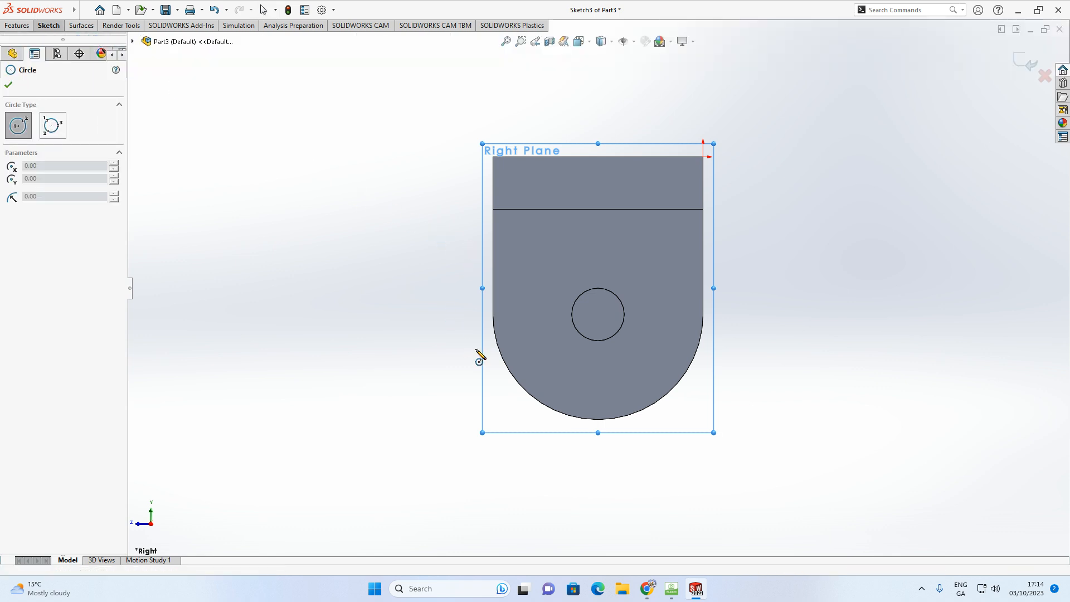
{"action": "left_click", "coordinate": [598, 315]}
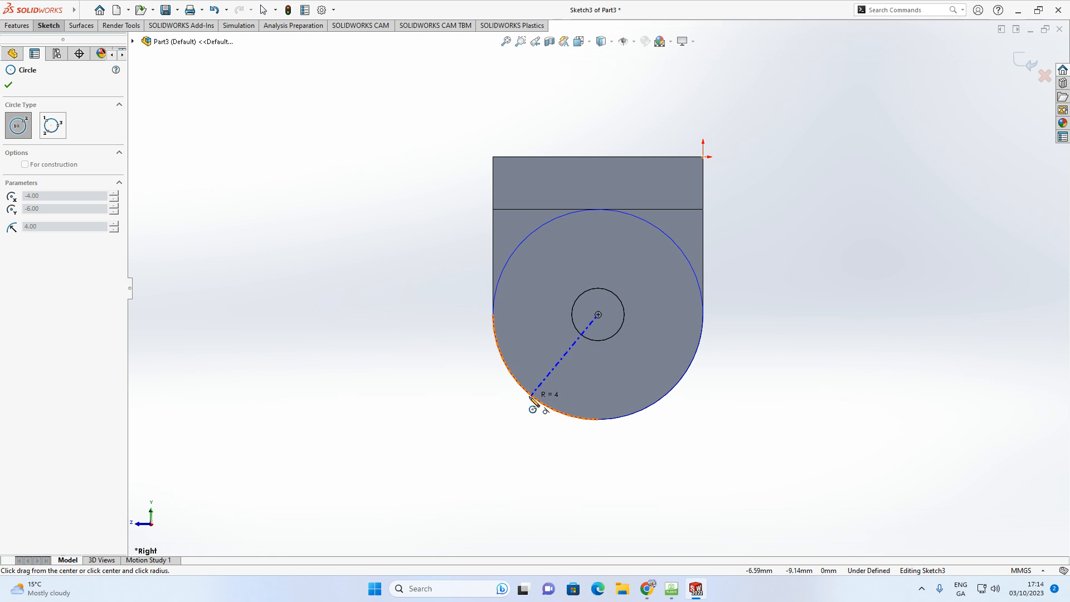
{"action": "key", "text": "z"}
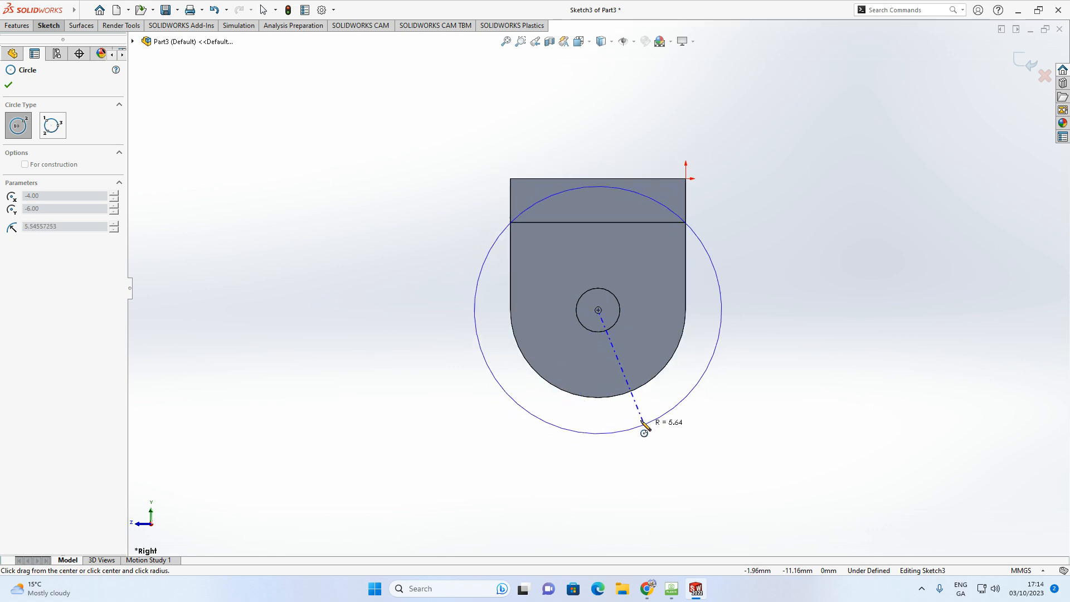
{"action": "left_click", "coordinate": [633, 390]}
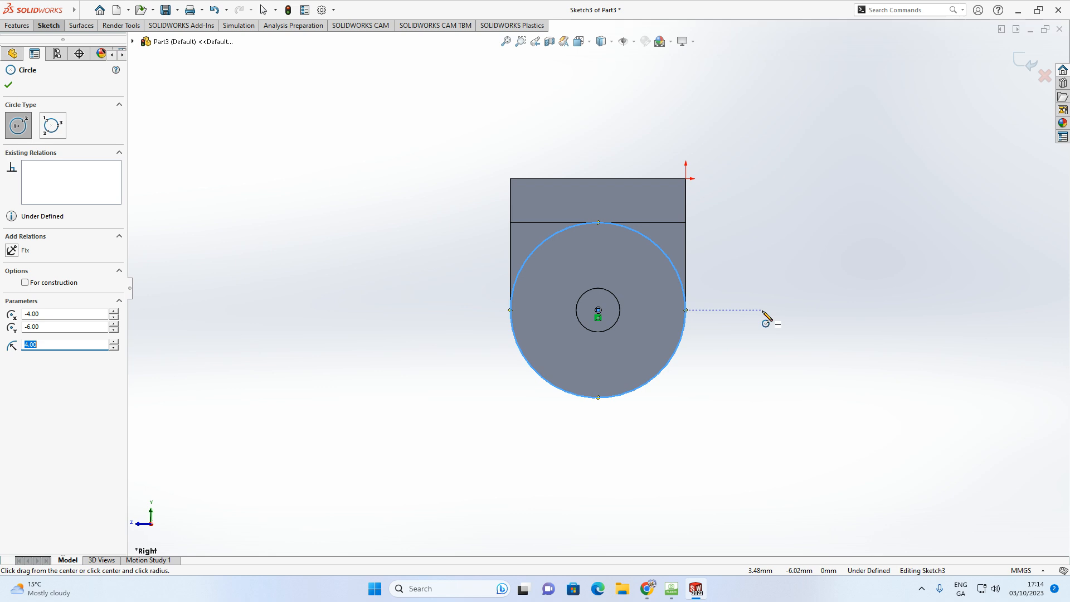
Step: Finish the circle and inspect how it sits against the stem from an angle, returning to the Right view
{"action": "key", "text": "Escape"}
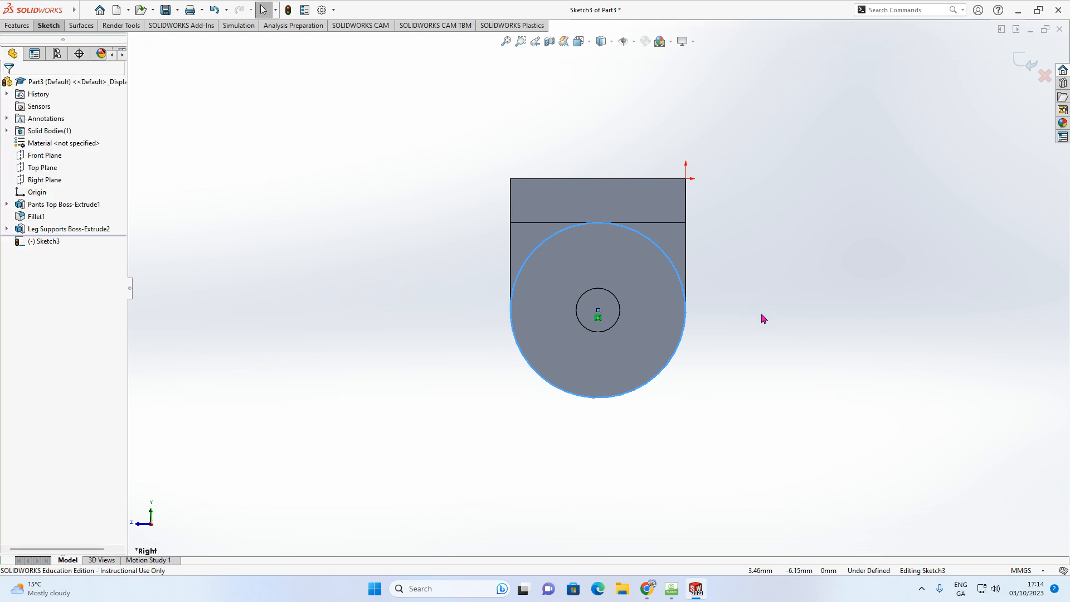
{"action": "left_click", "coordinate": [766, 302]}
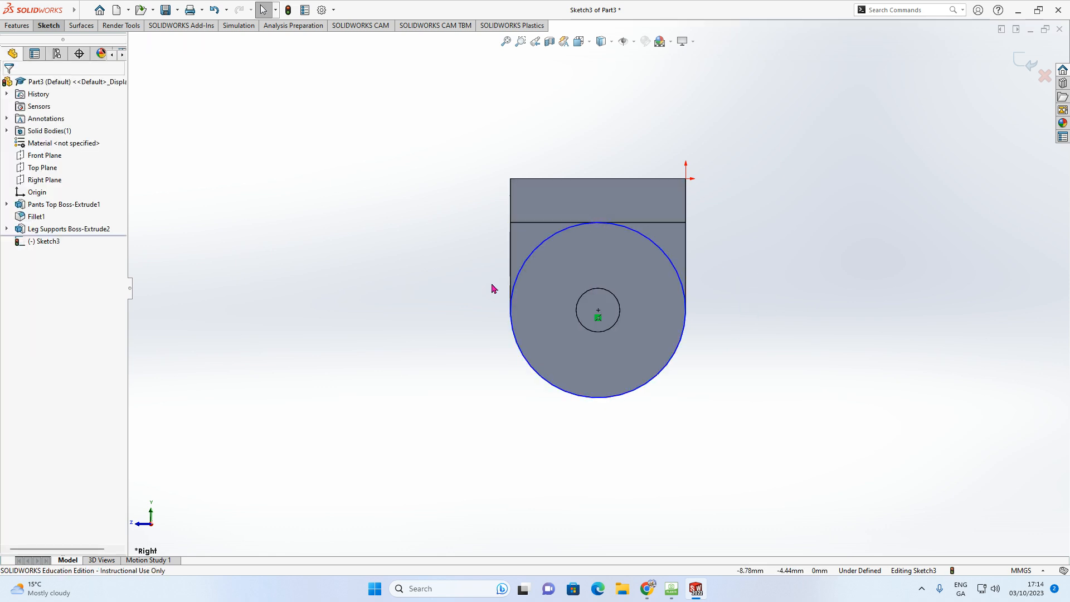
{"action": "middle_click_drag", "start_coordinate": [573, 377], "coordinate": [625, 395]}
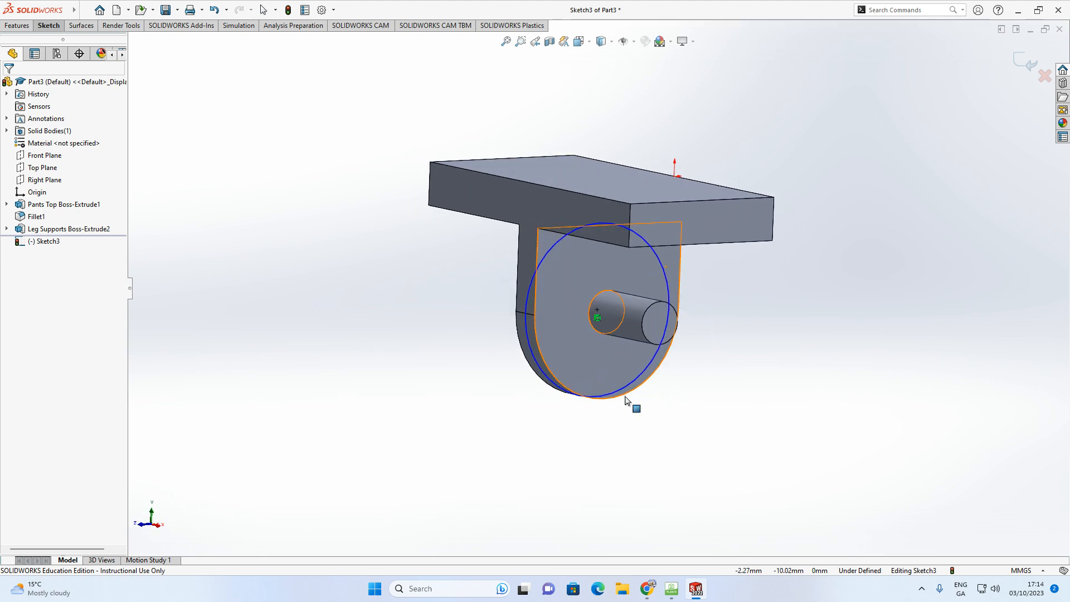
{"action": "key", "text": "space"}
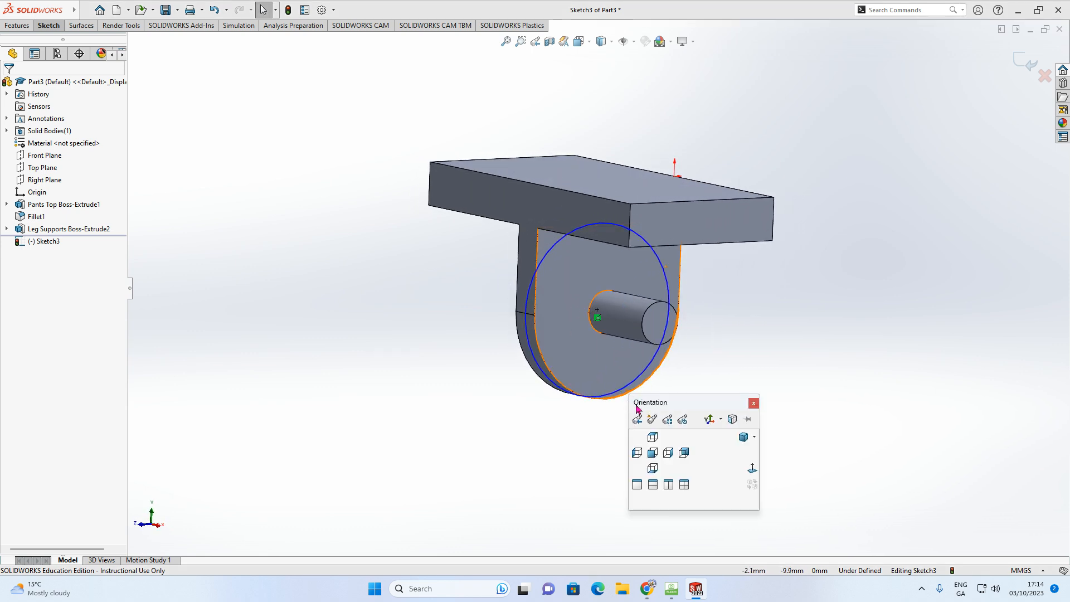
{"action": "left_click", "coordinate": [668, 453]}
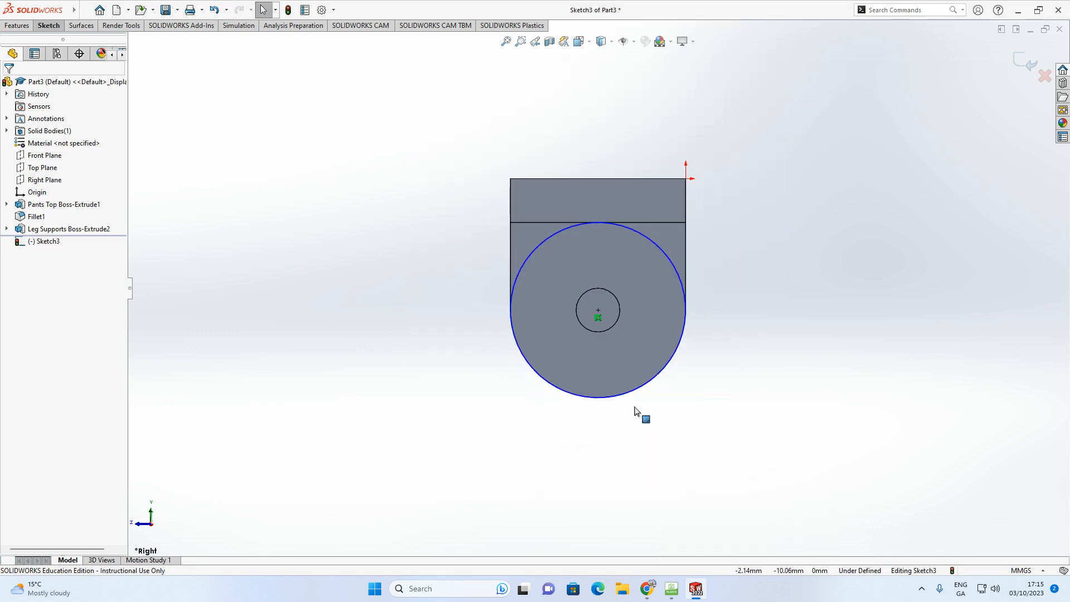
{"action": "scroll", "coordinate": [615, 451], "scroll_direction": "down", "scroll_amount": 2}
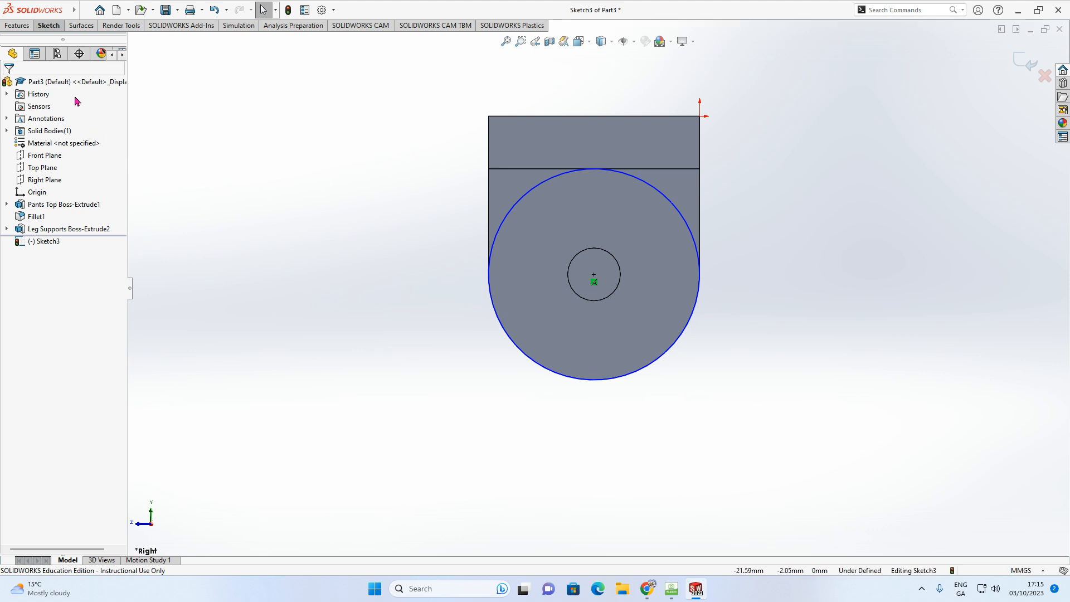
Step: Sketch a leg outline from the circle's back edge down, along a foot about 10.8 mm long and 1.6 mm high, and vertically back up to the circle
{"action": "left_click", "coordinate": [49, 26]}
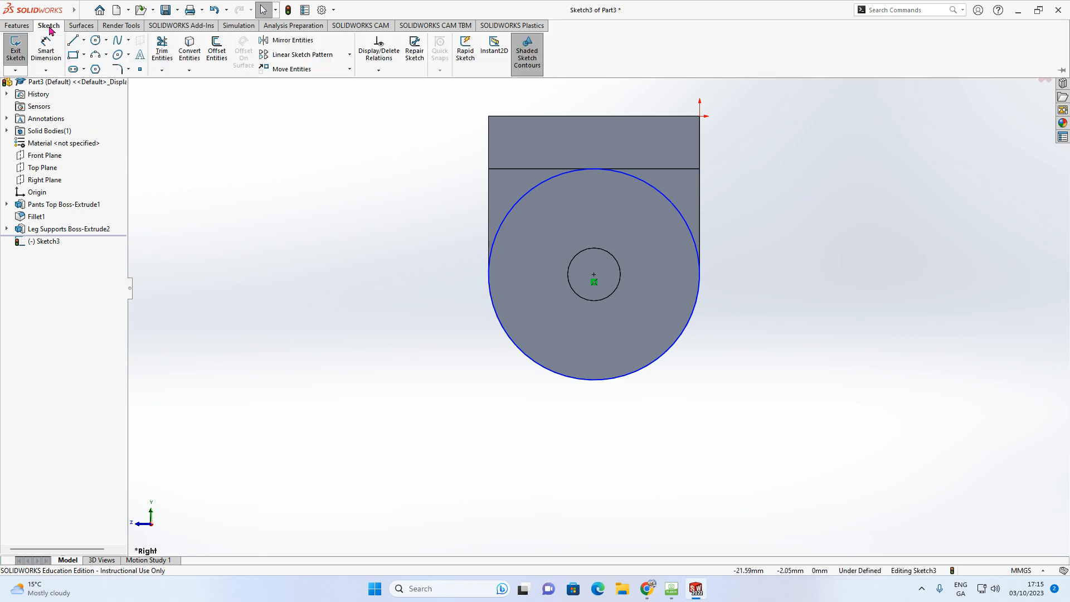
{"action": "left_click", "coordinate": [75, 42]}
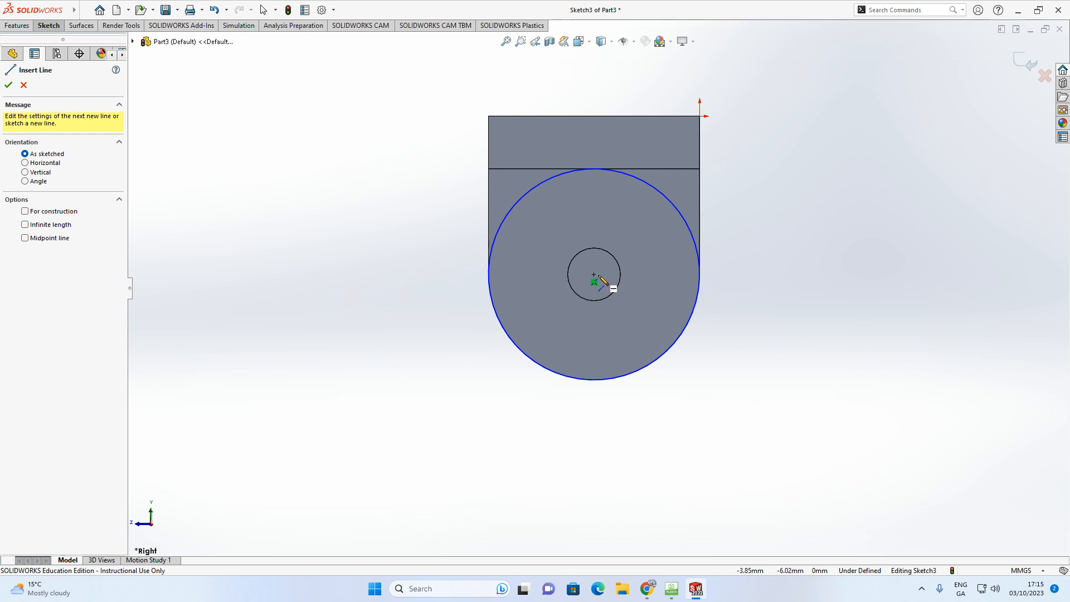
{"action": "left_click", "coordinate": [700, 274]}
{"action": "scroll", "coordinate": [774, 457], "scroll_direction": "up", "scroll_amount": 3}
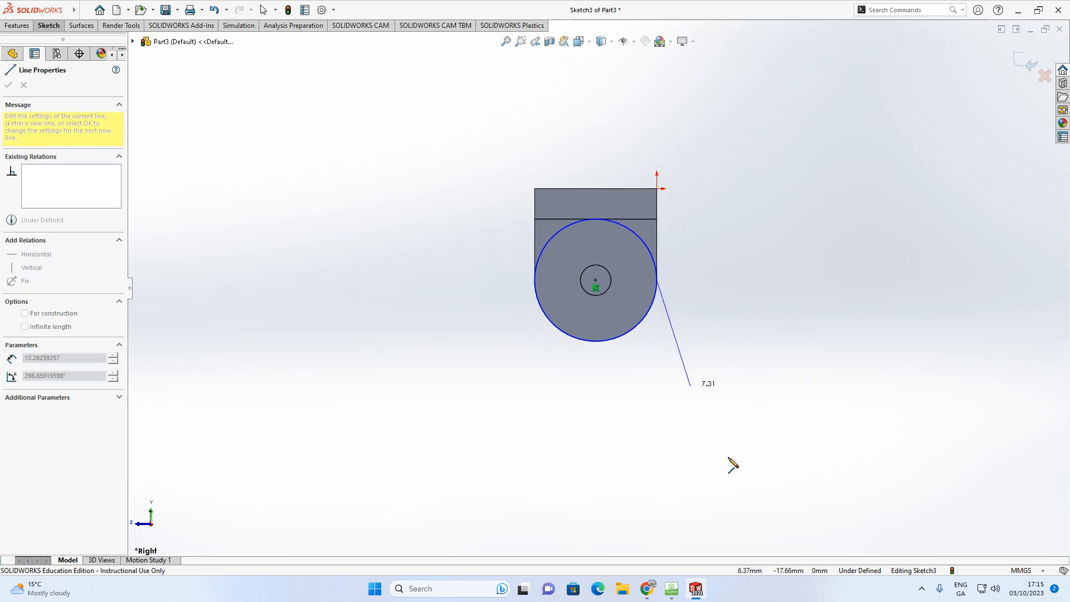
{"action": "left_click", "coordinate": [658, 488]}
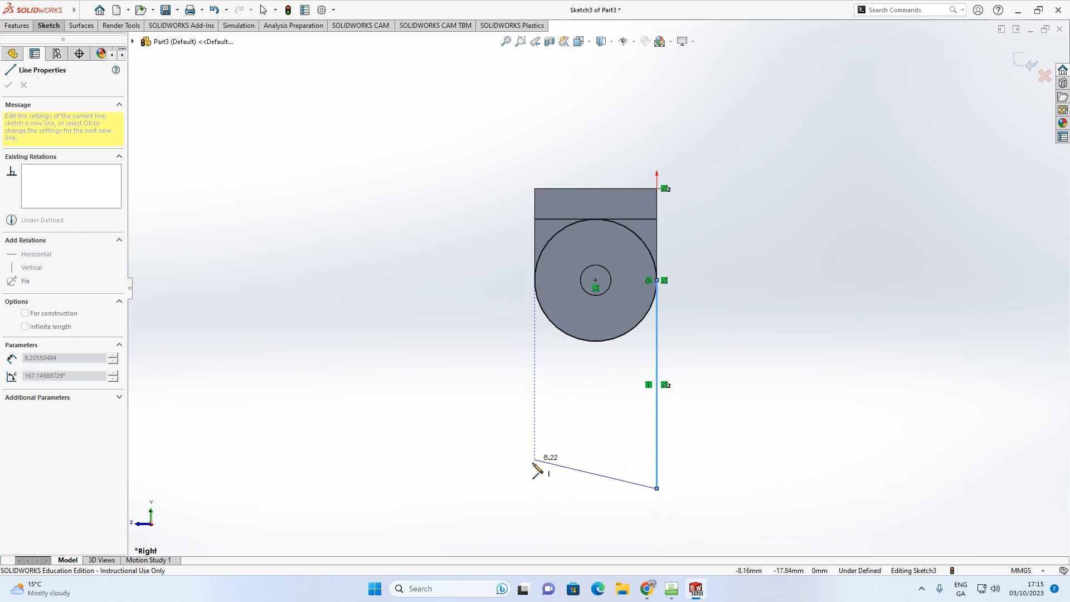
{"action": "left_click", "coordinate": [493, 489]}
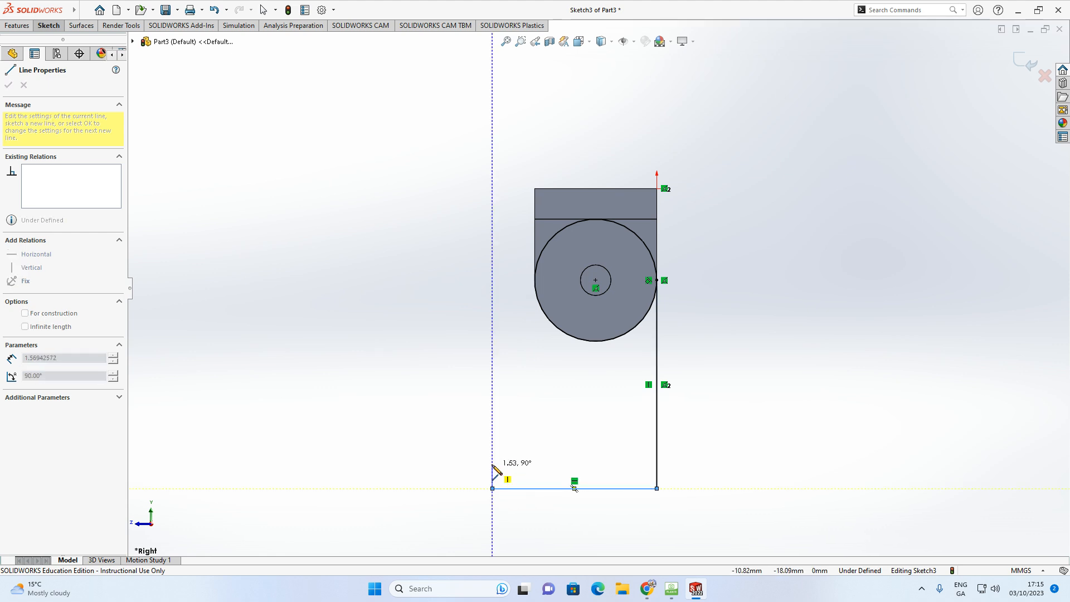
{"action": "left_click", "coordinate": [492, 463]}
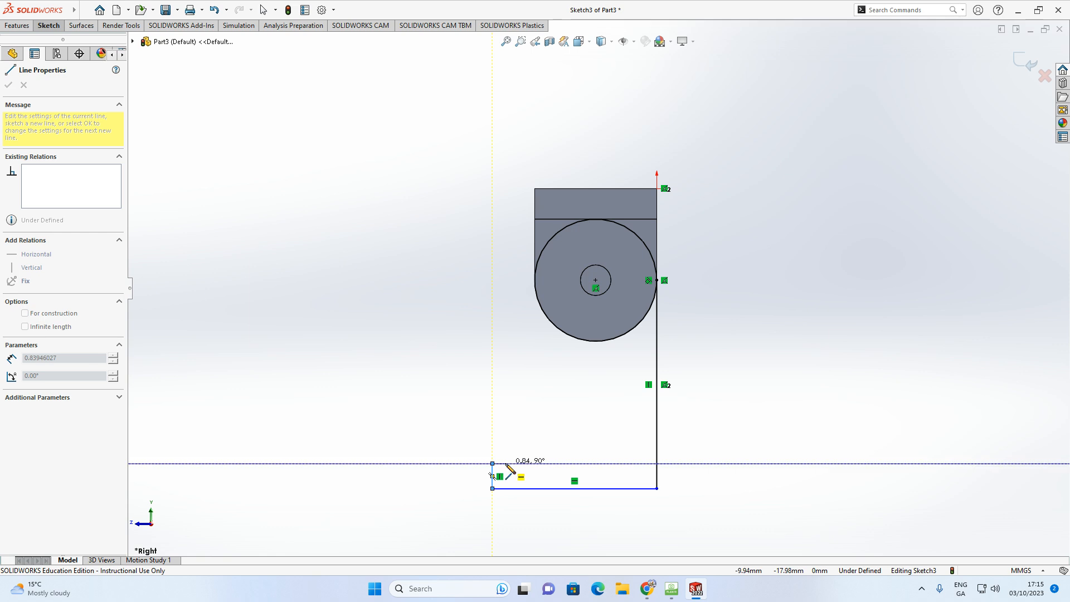
{"action": "left_click", "coordinate": [548, 463]}
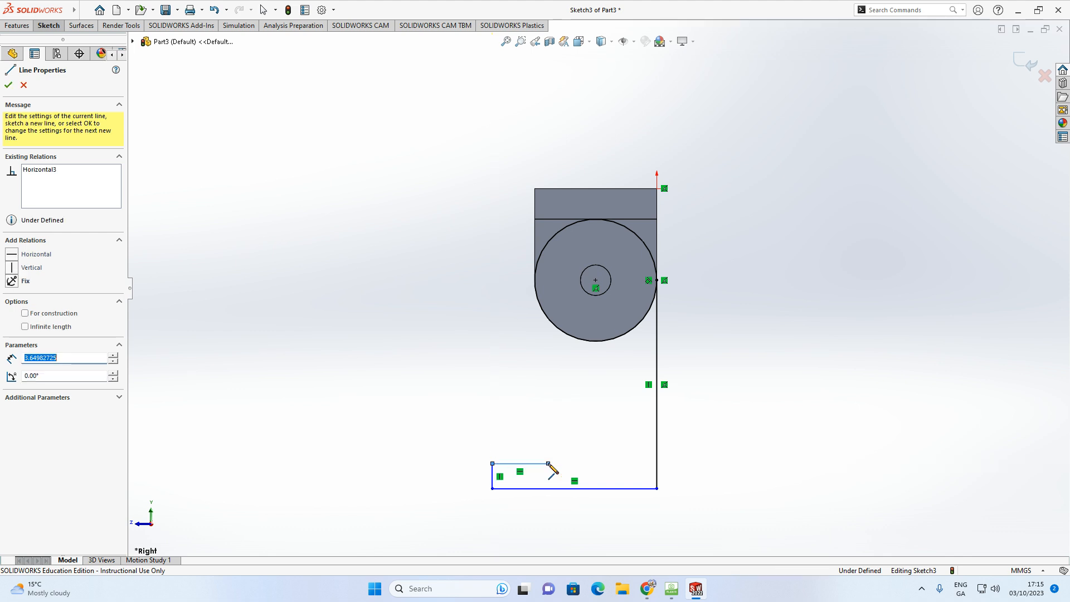
{"action": "left_click", "coordinate": [548, 317]}
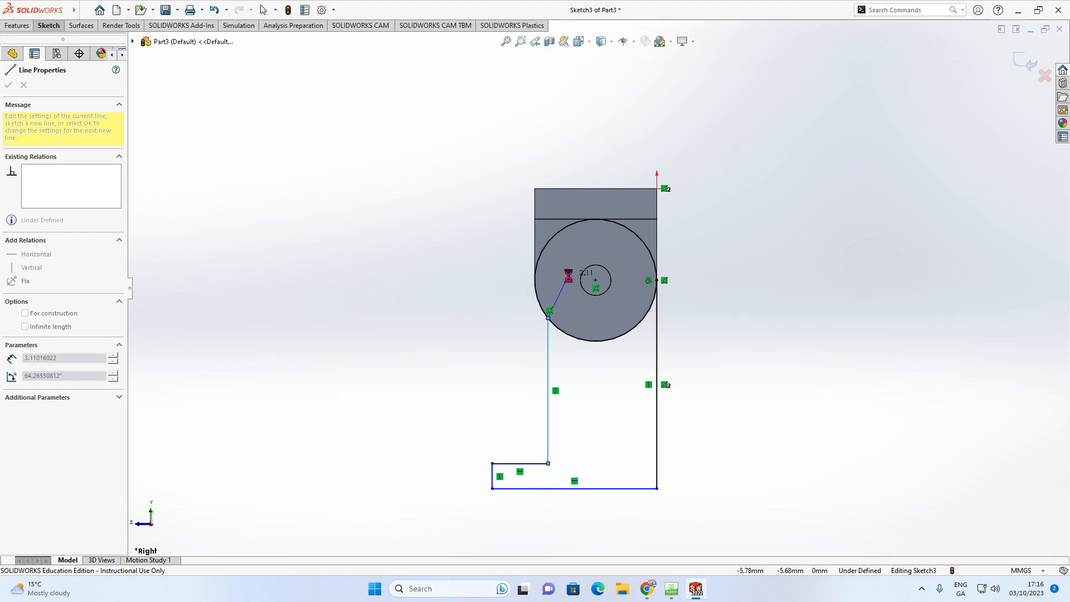
{"action": "key", "text": "Escape"}
{"action": "key", "text": "Escape"}
Step: Dimension the leg's height from the underside of the pants top plate to the foot's bottom line as 18 mm
{"action": "middle_click_drag", "start_coordinate": [457, 407], "coordinate": [522, 444]}
{"action": "scroll", "coordinate": [621, 365], "scroll_direction": "up", "scroll_amount": 5}
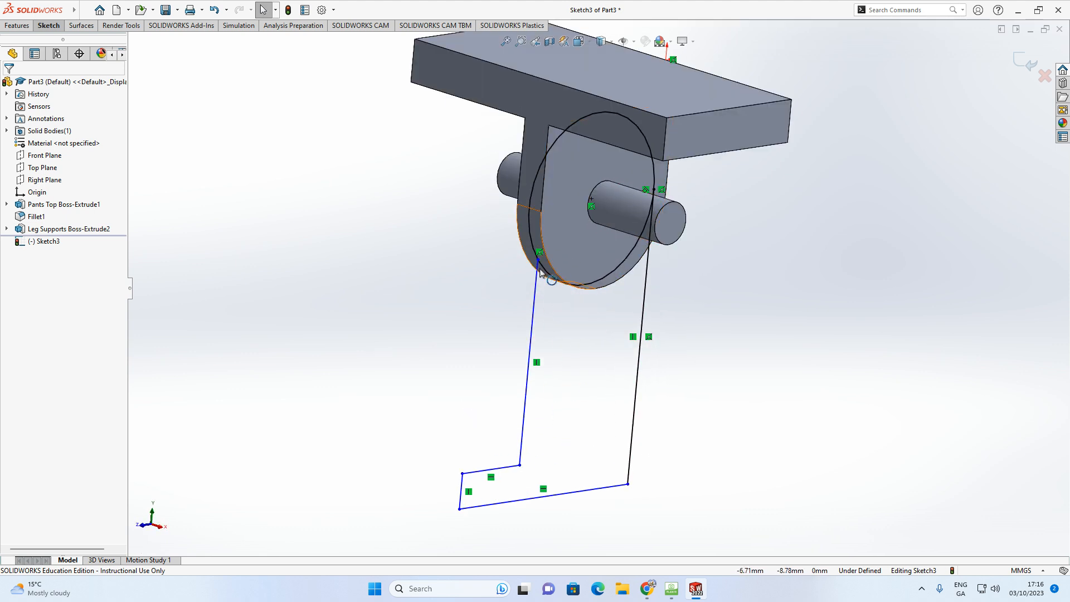
{"action": "key", "text": "space"}
{"action": "left_click", "coordinate": [589, 335]}
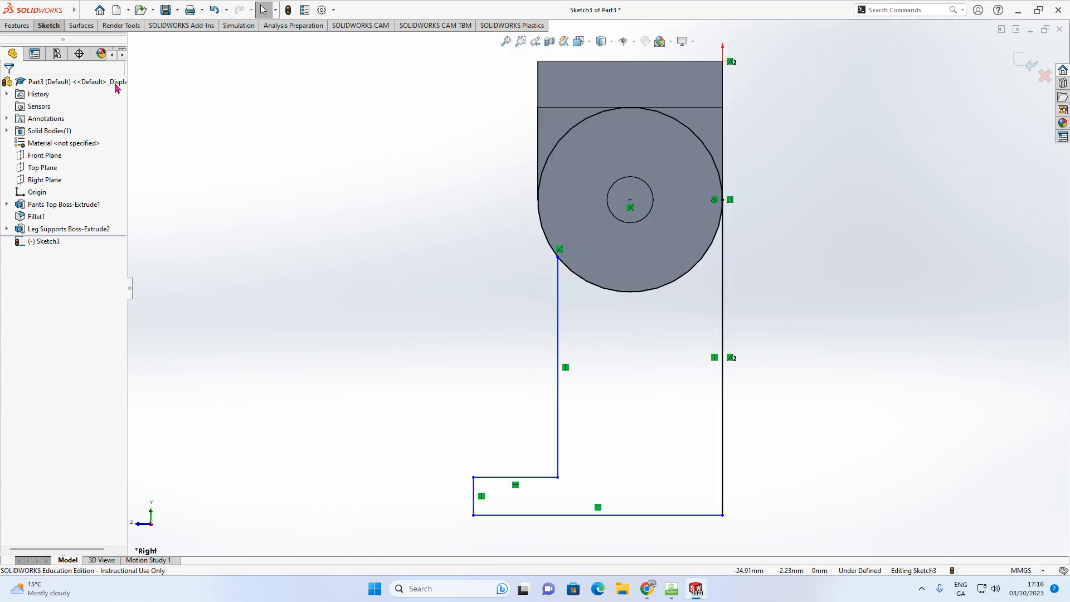
{"action": "left_click", "coordinate": [49, 26]}
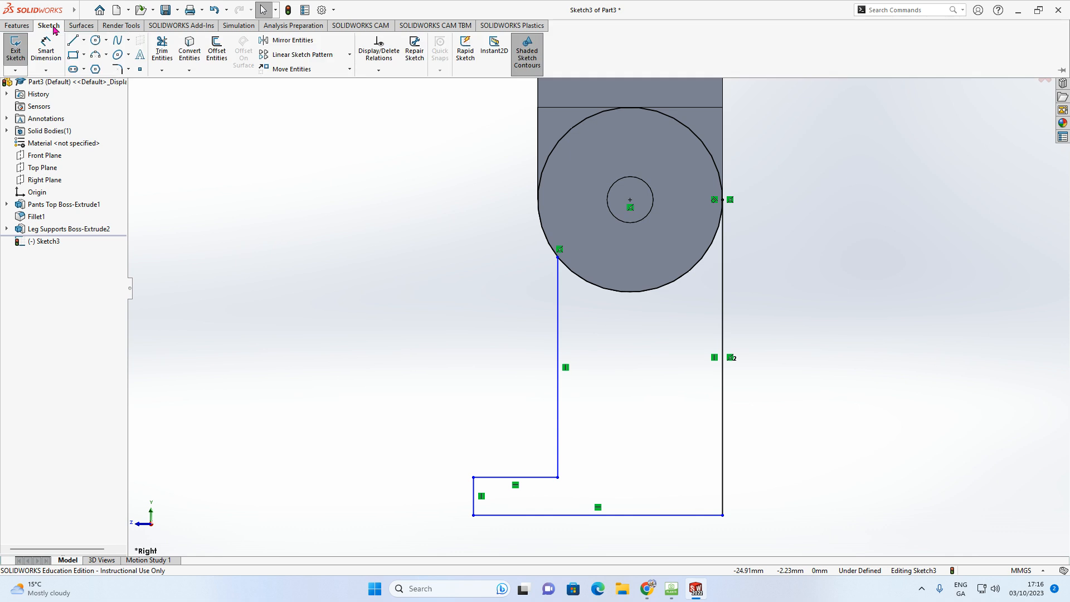
{"action": "left_click", "coordinate": [49, 50]}
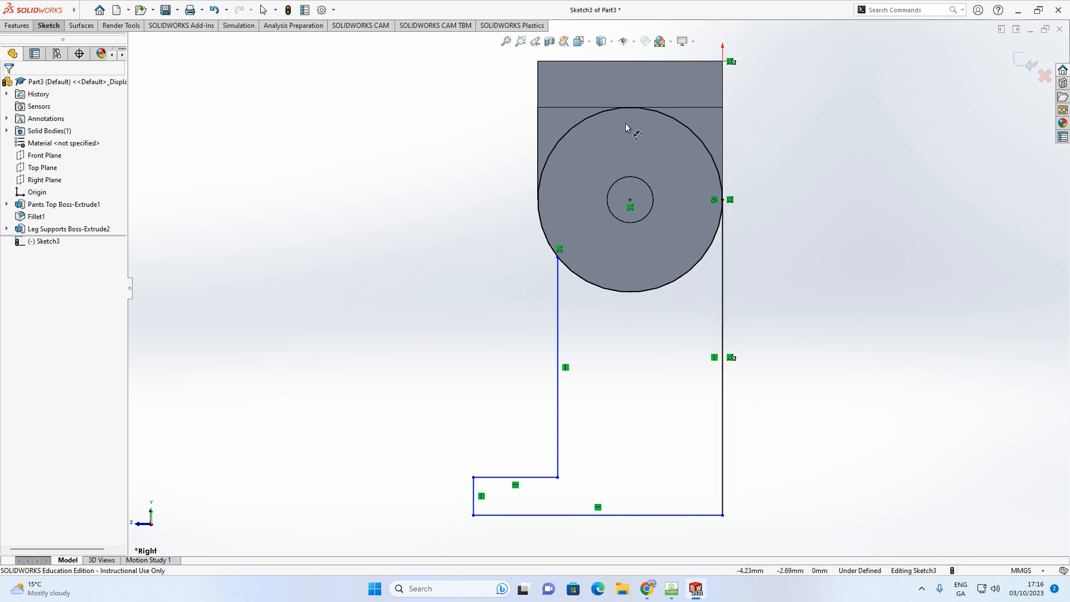
{"action": "left_click", "coordinate": [691, 108]}
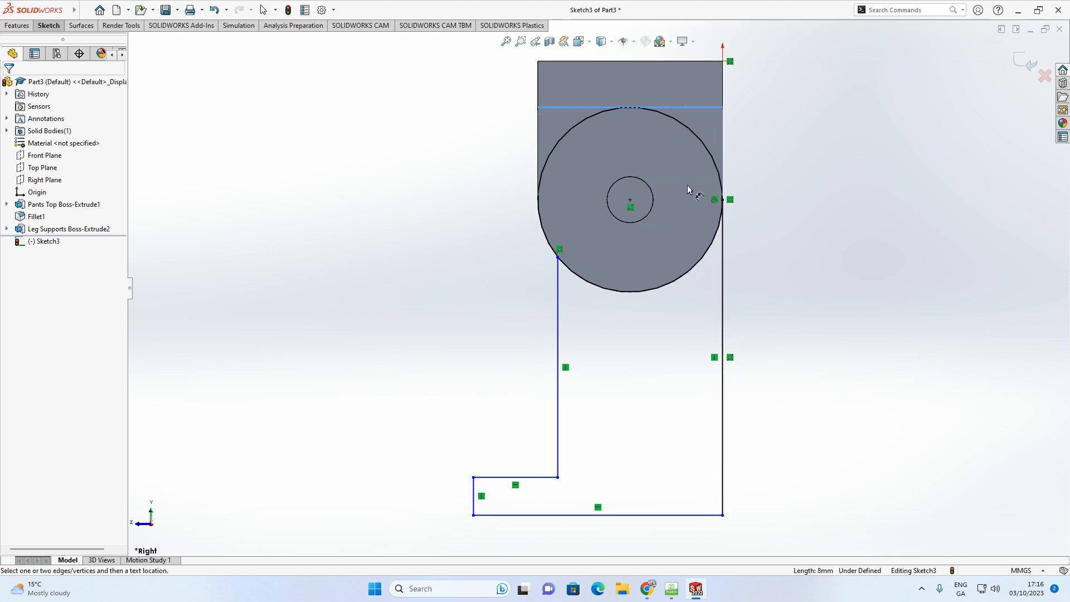
{"action": "left_click", "coordinate": [671, 515]}
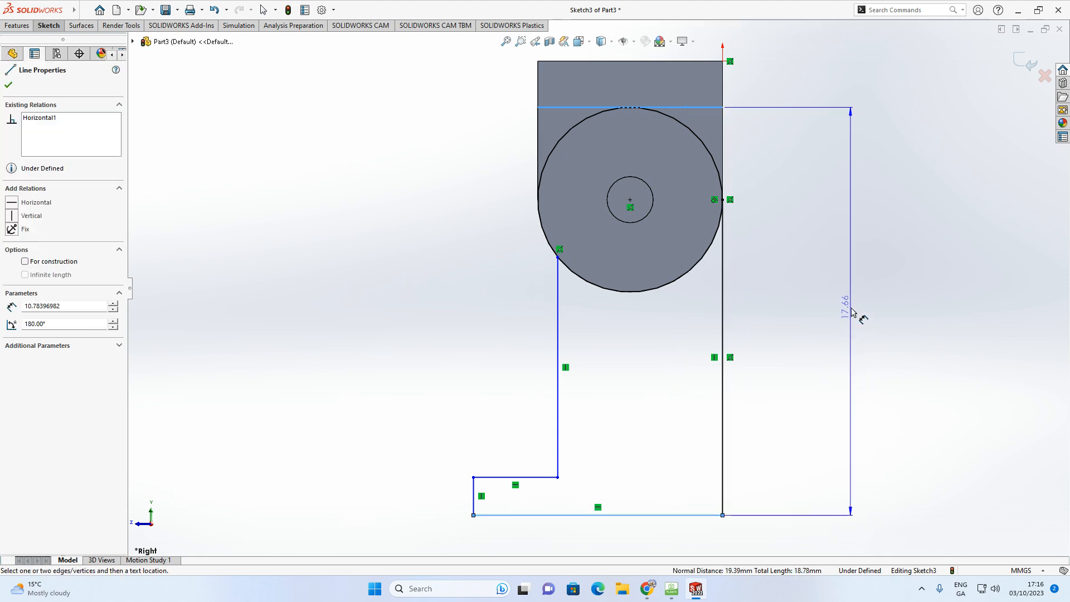
{"action": "key", "text": "Escape"}
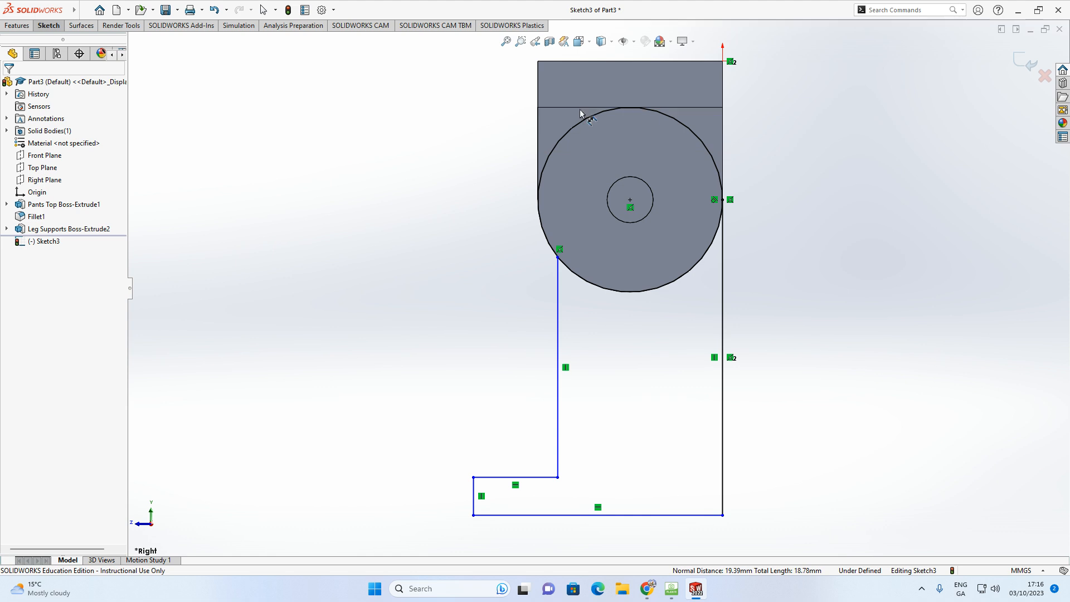
{"action": "left_click", "coordinate": [49, 25]}
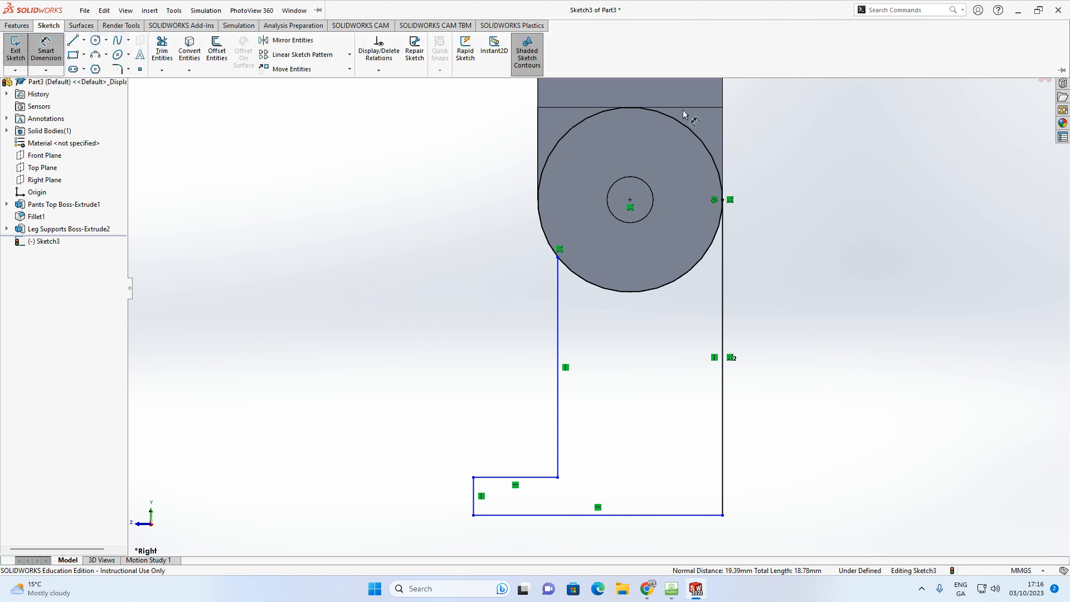
{"action": "left_click", "coordinate": [702, 108]}
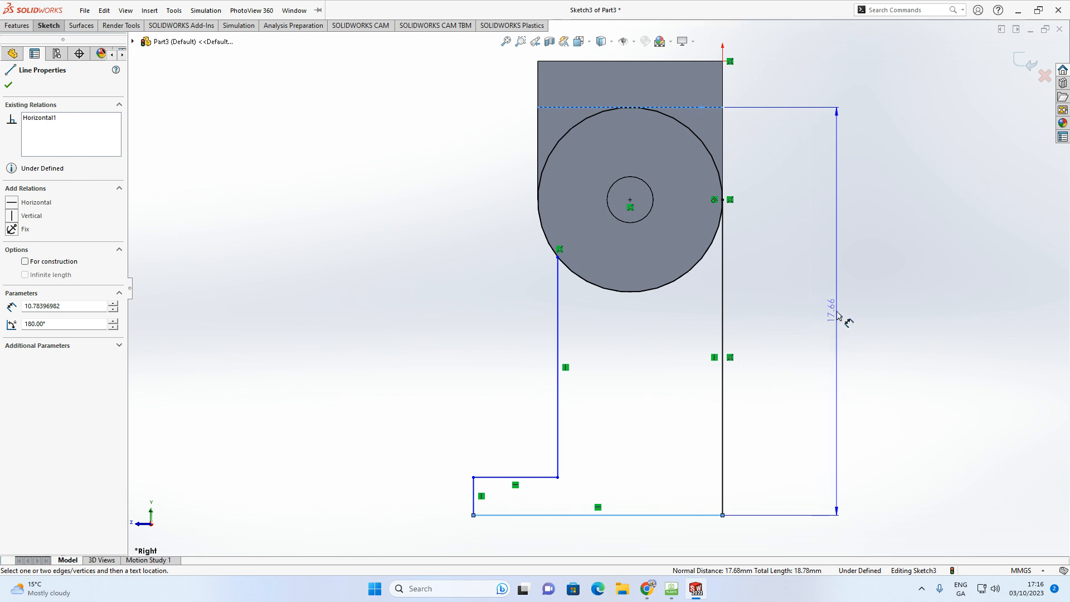
{"action": "left_click", "coordinate": [837, 316]}
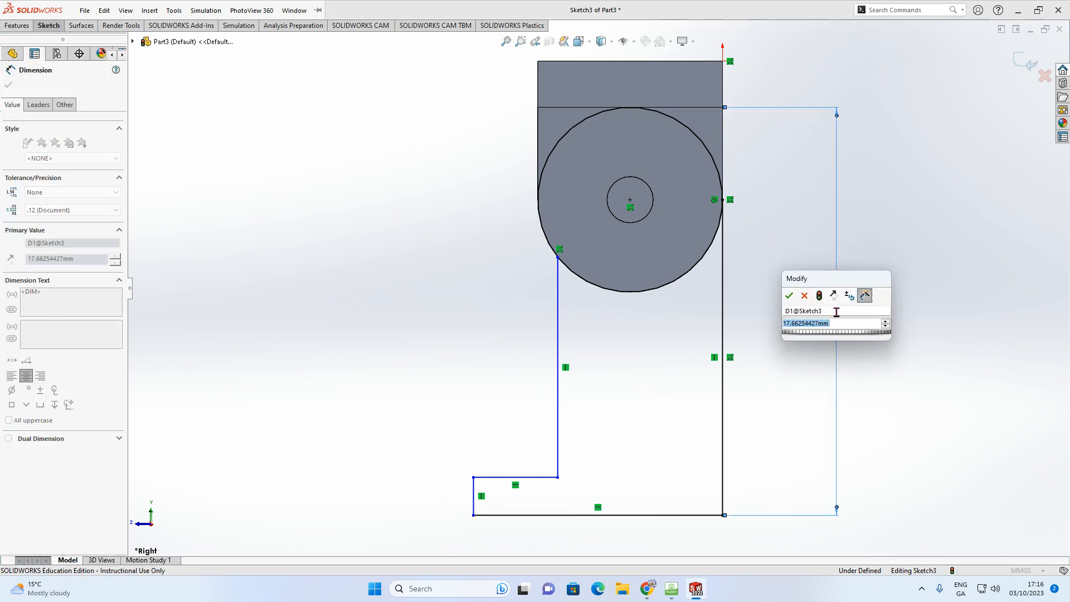
{"action": "type", "text": "18"}
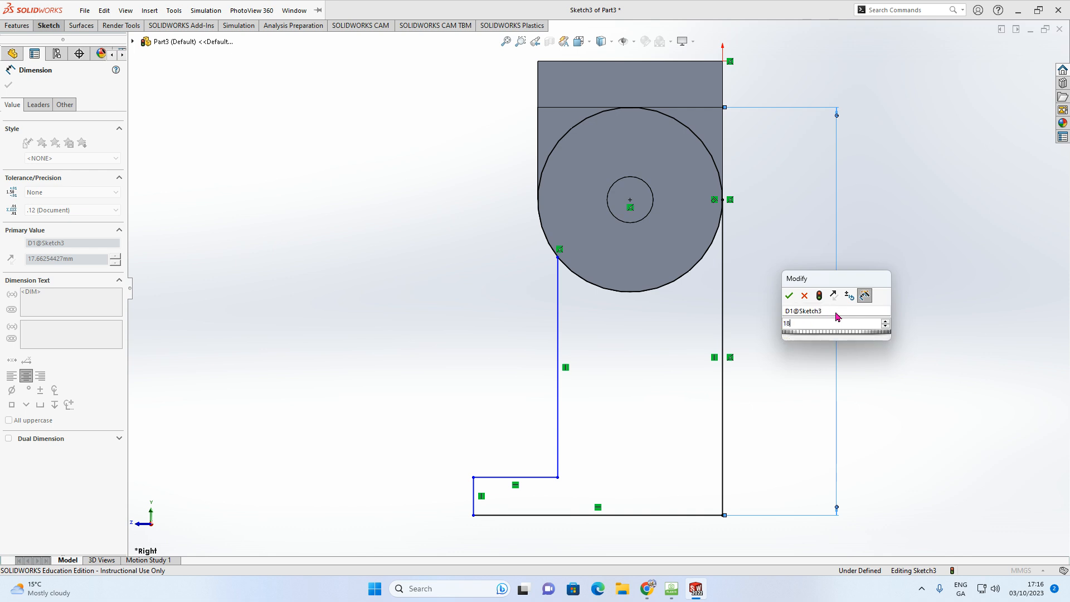
{"action": "key", "text": "Return"}
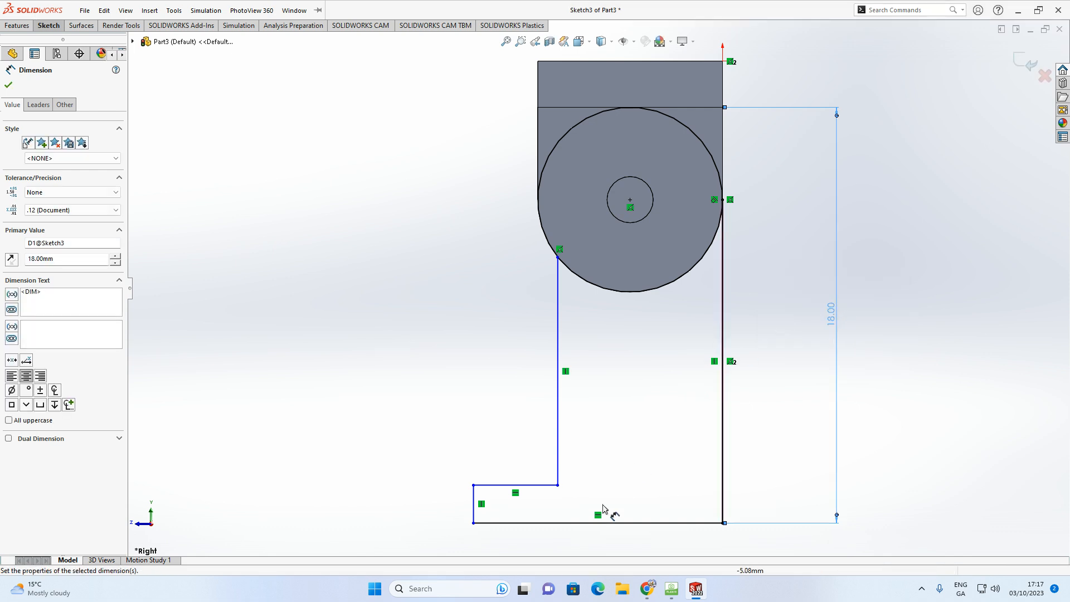
Step: Dimension the foot's bottom line and set its length to 10 mm
{"action": "scroll", "coordinate": [605, 533], "scroll_direction": "up", "scroll_amount": 1}
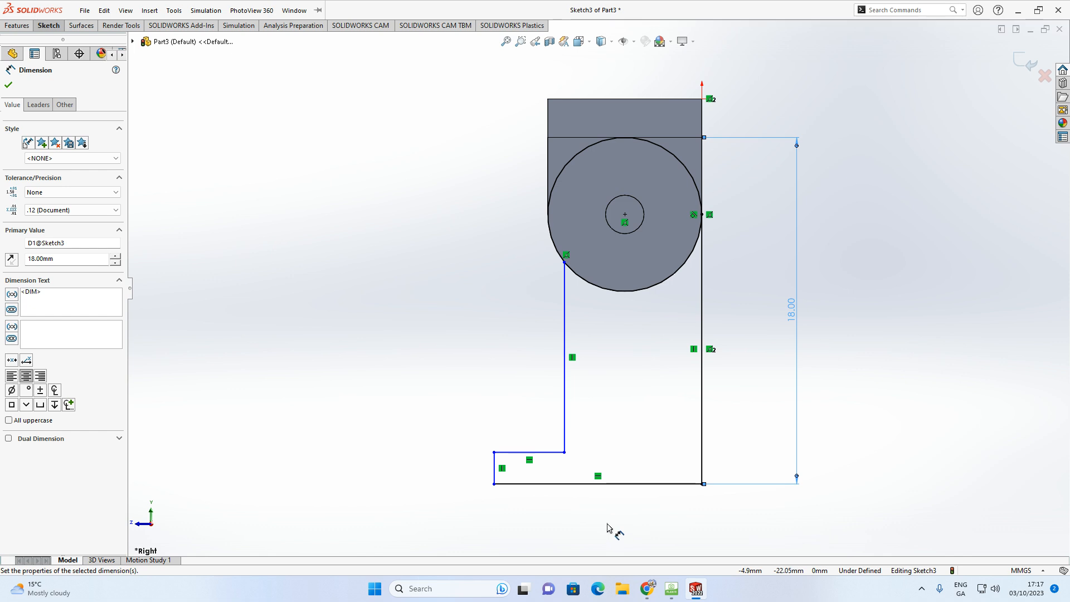
{"action": "left_click", "coordinate": [611, 485]}
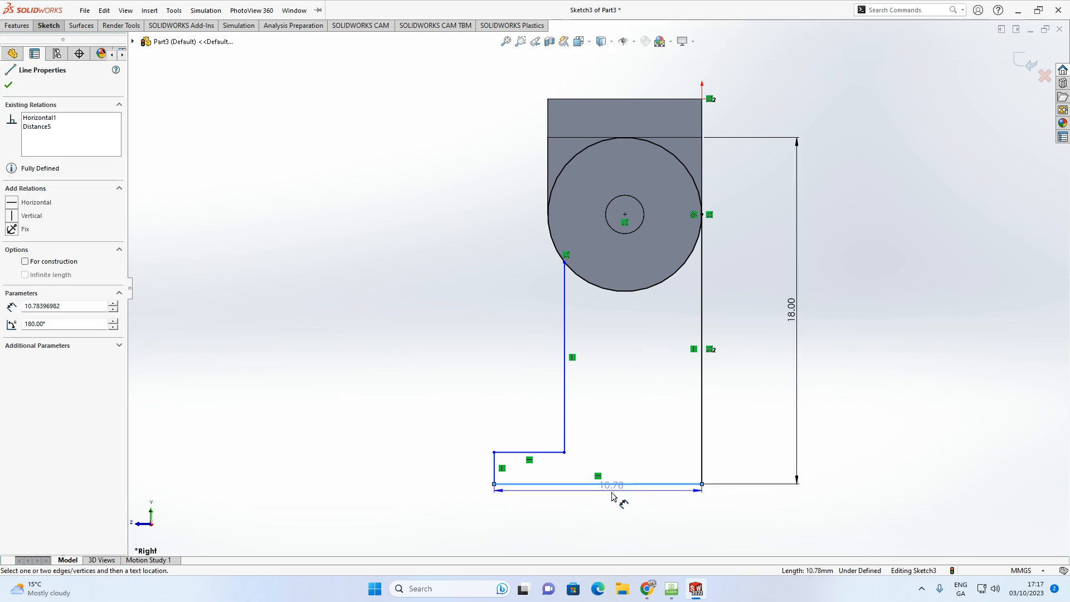
{"action": "left_click", "coordinate": [606, 533]}
{"action": "type", "text": "10"}
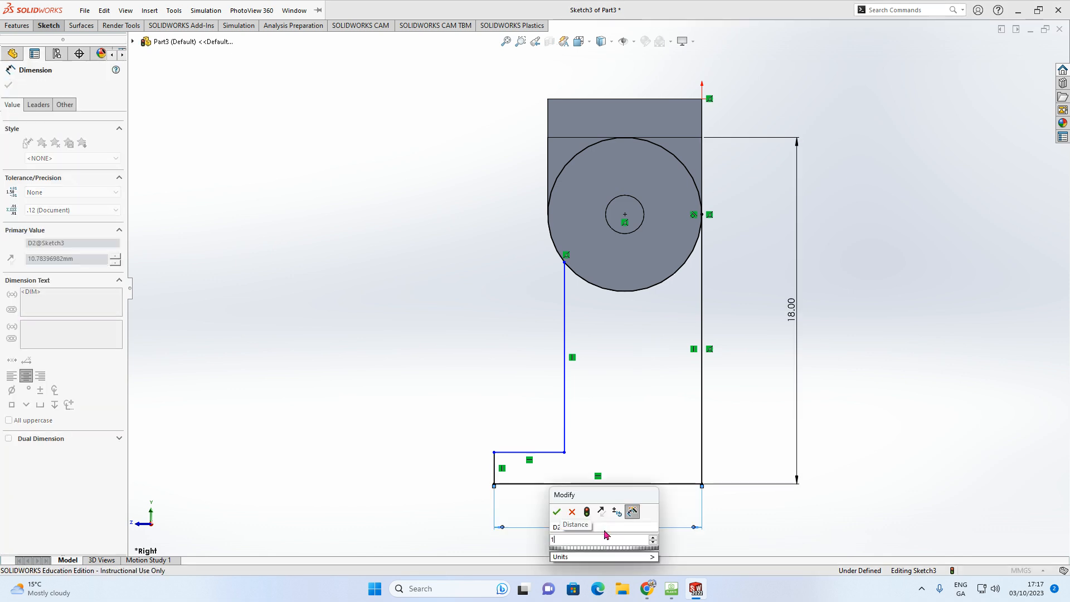
{"action": "key", "text": "Return"}
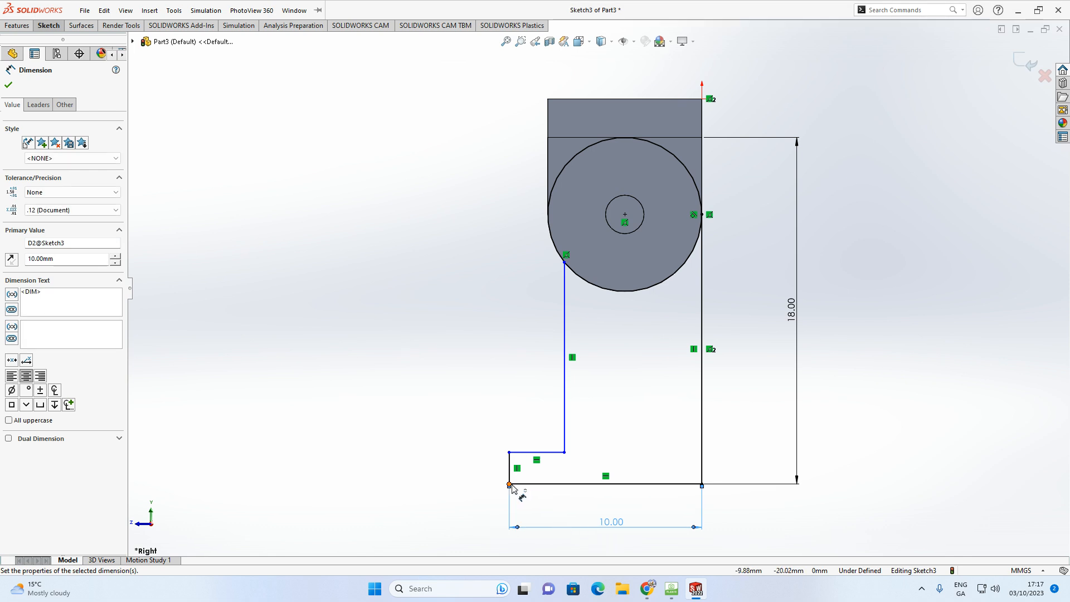
Step: Dimension the short vertical line at the foot's toe and set it to 2 mm
{"action": "scroll", "coordinate": [514, 491], "scroll_direction": "down", "scroll_amount": 2}
{"action": "left_click", "coordinate": [531, 404]}
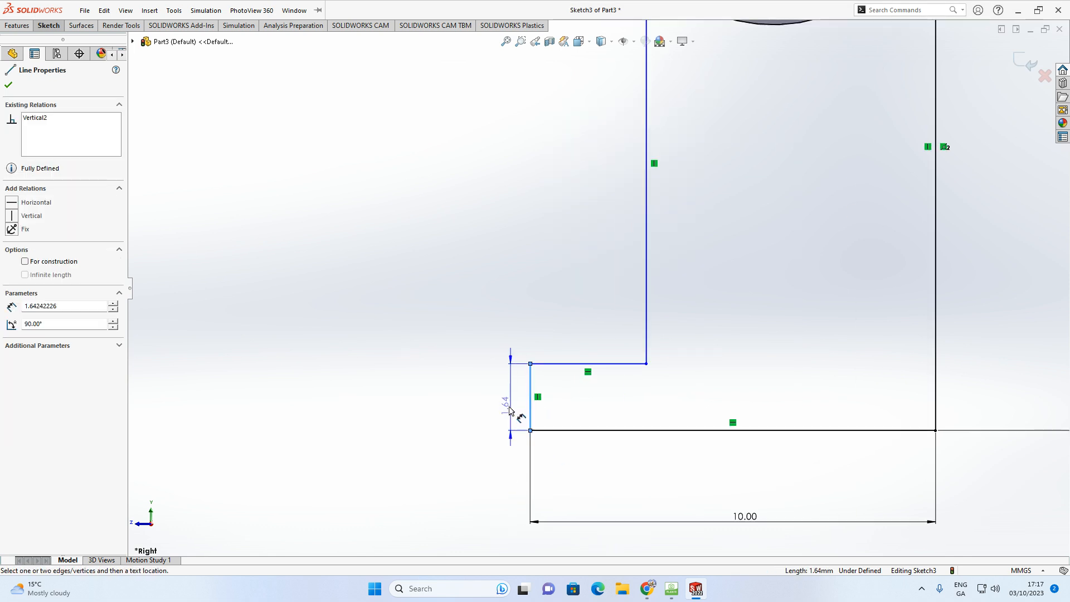
{"action": "left_click", "coordinate": [481, 408]}
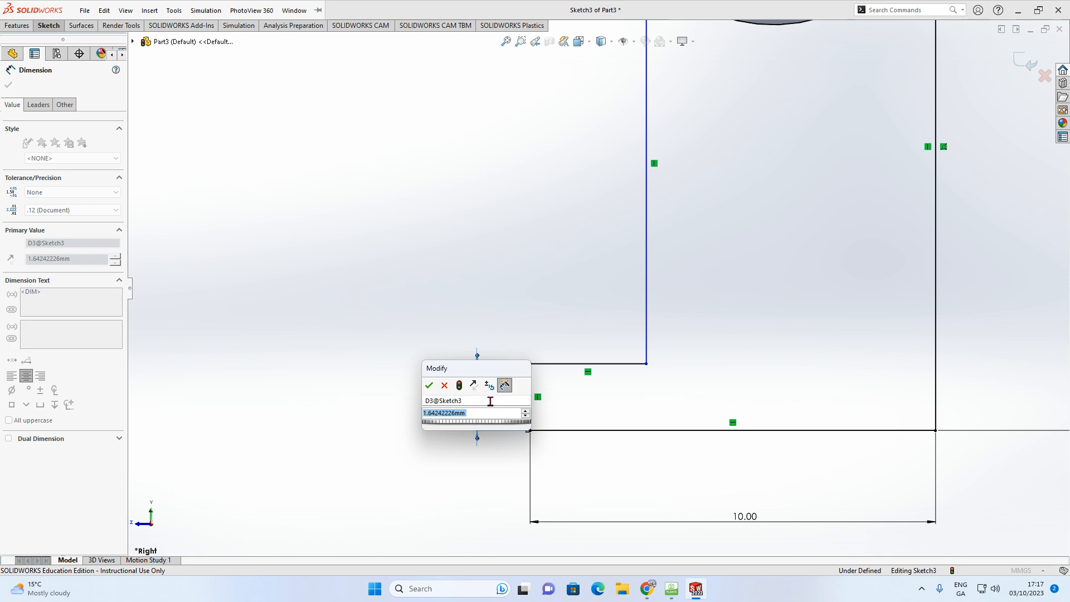
{"action": "type", "text": "2"}
{"action": "key", "text": "Return"}
Step: Dimension the foot's top line between the toe and the leg and set it to 3 mm
{"action": "scroll", "coordinate": [579, 406], "scroll_direction": "up", "scroll_amount": 3}
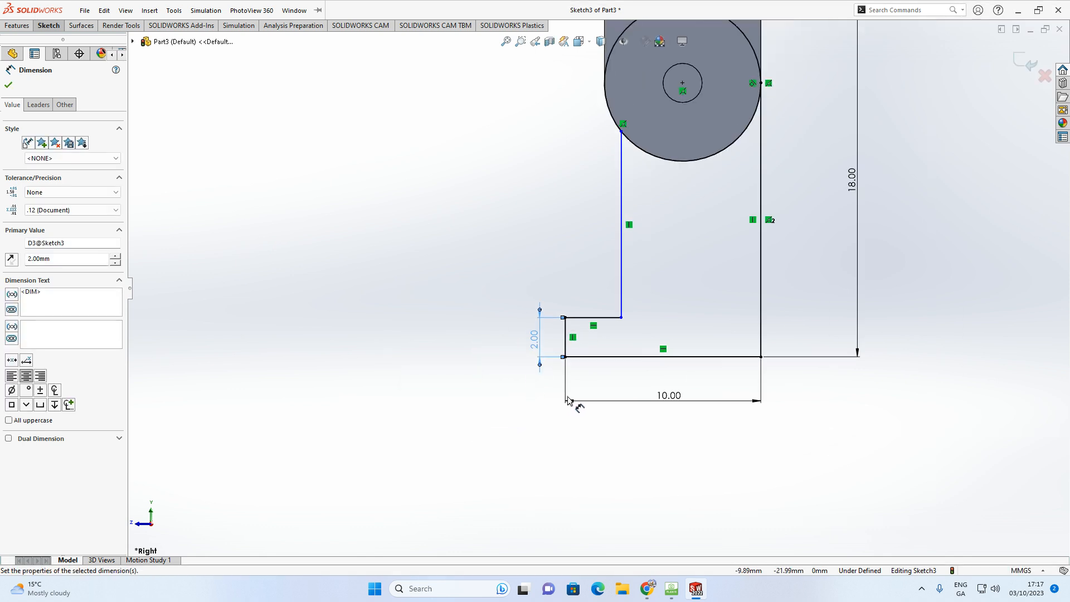
{"action": "left_click", "coordinate": [612, 318]}
{"action": "left_click", "coordinate": [597, 290]}
{"action": "type", "text": "3"}
{"action": "key", "text": "Return"}
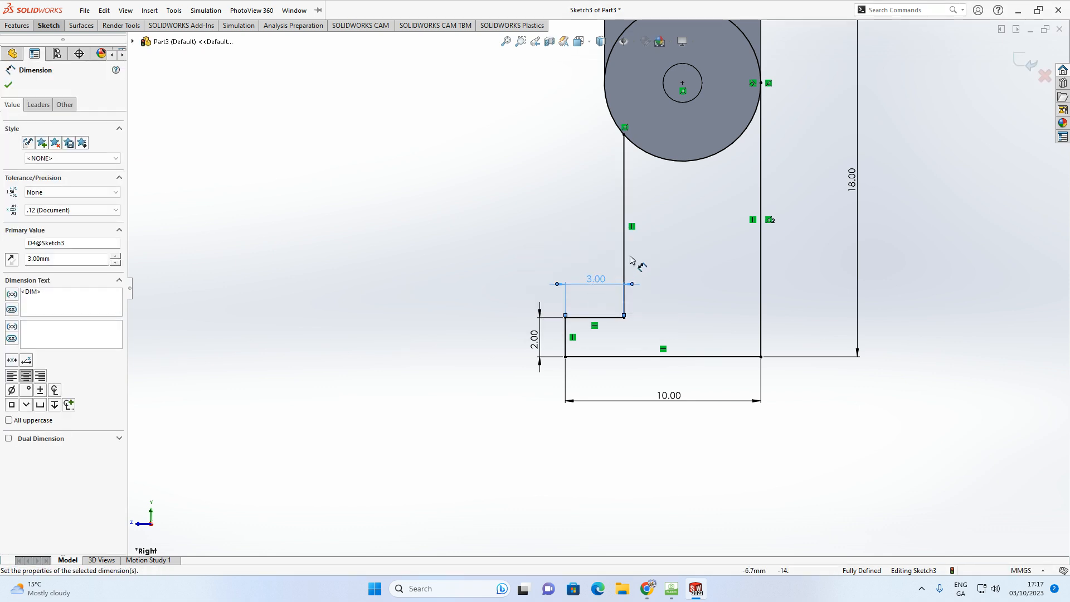
{"action": "scroll", "coordinate": [616, 253], "scroll_direction": "up", "scroll_amount": 2}
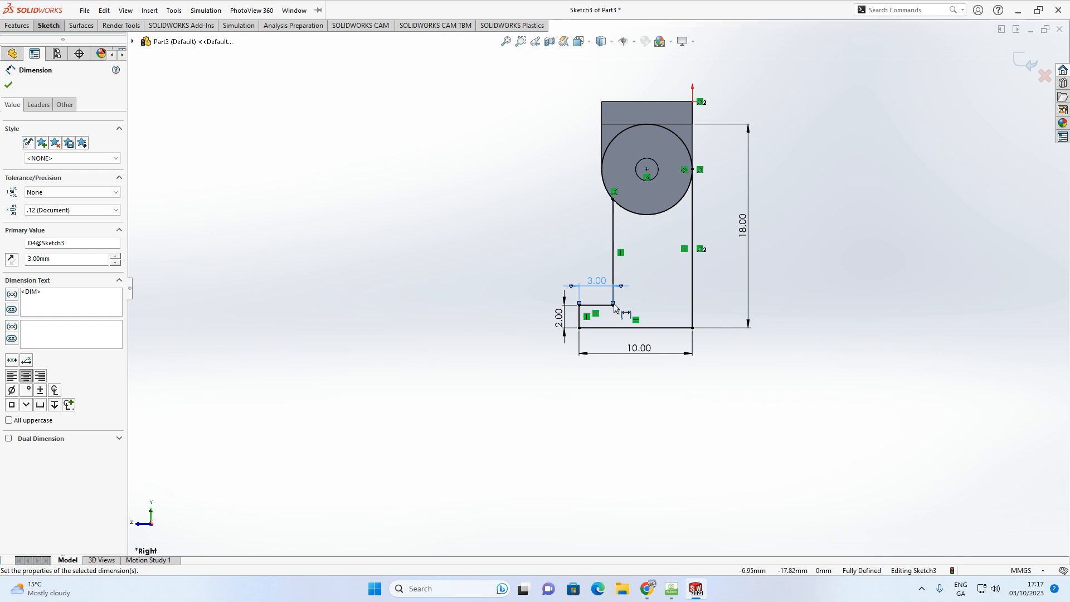
Step: Fillet the inner corner between the foot's top line and the leg's front line with a 1 mm radius
{"action": "left_click", "coordinate": [49, 26]}
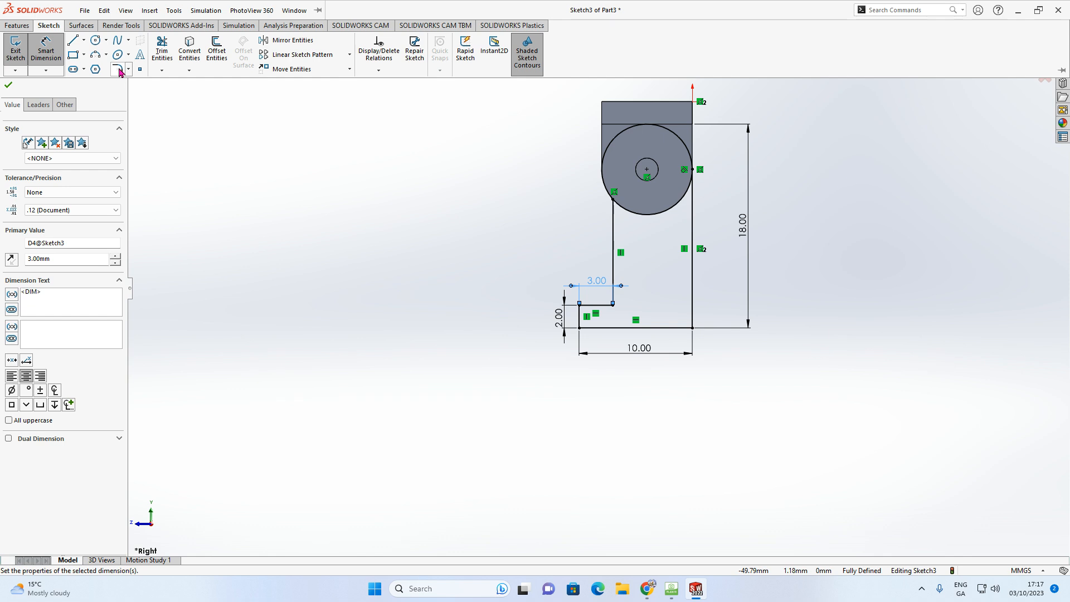
{"action": "left_click", "coordinate": [127, 70]}
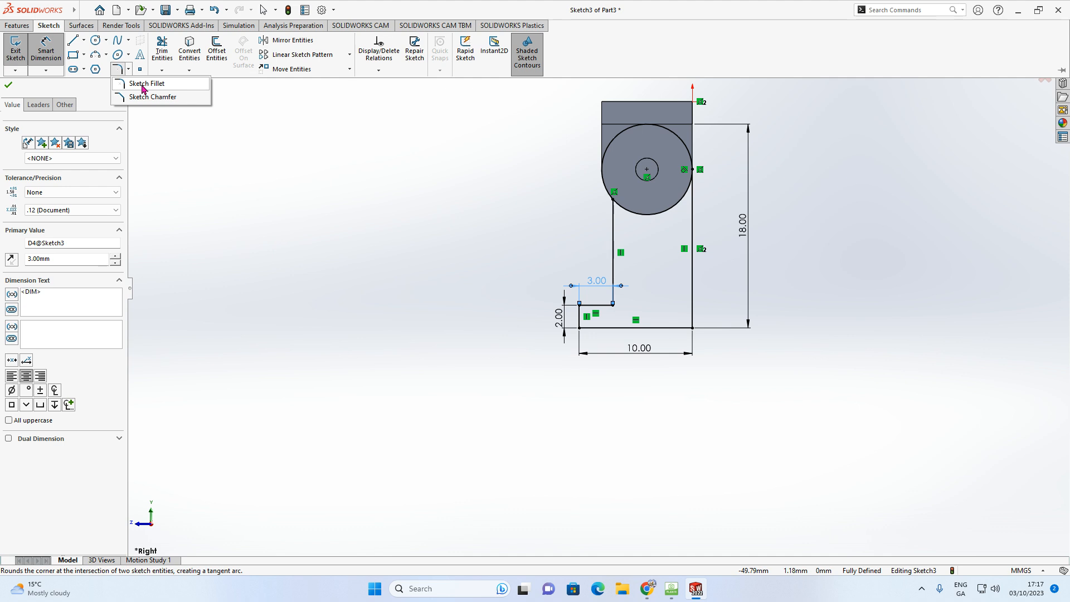
{"action": "left_click", "coordinate": [143, 85]}
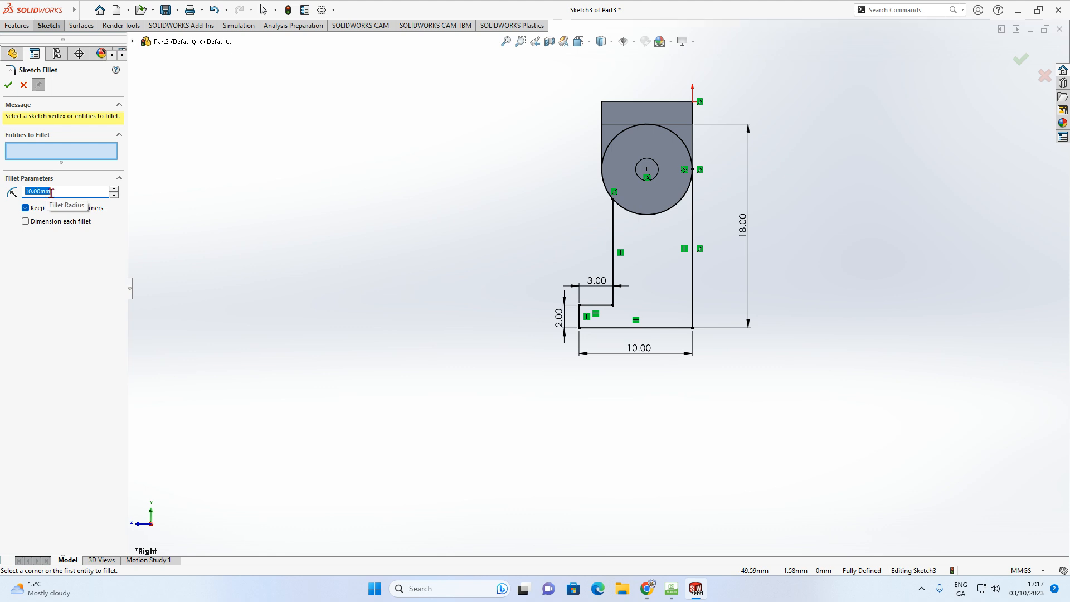
{"action": "type", "text": "1"}
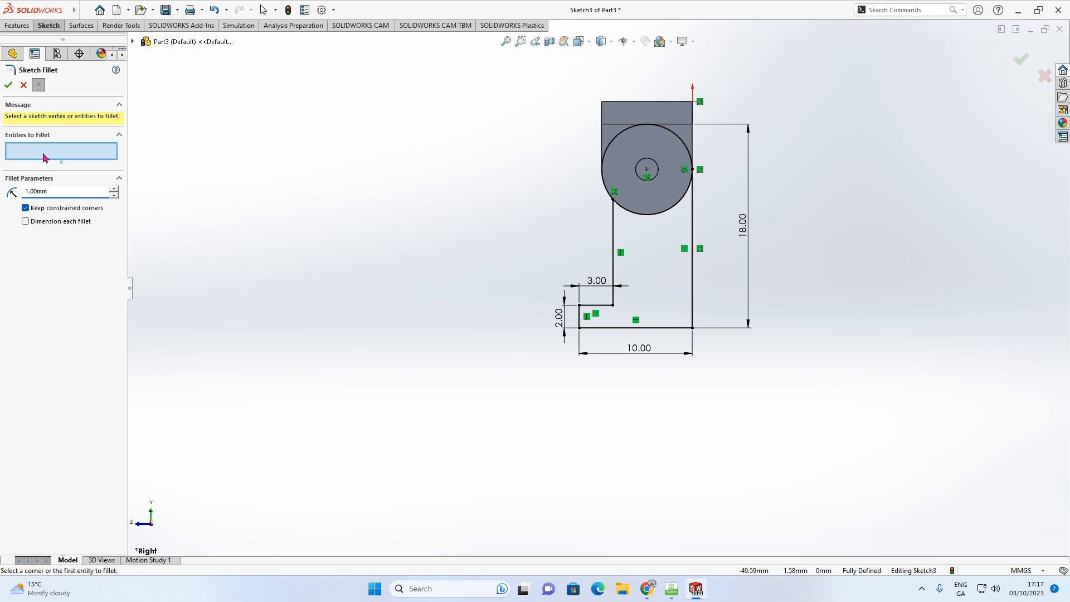
{"action": "scroll", "coordinate": [608, 326], "scroll_direction": "down", "scroll_amount": 2}
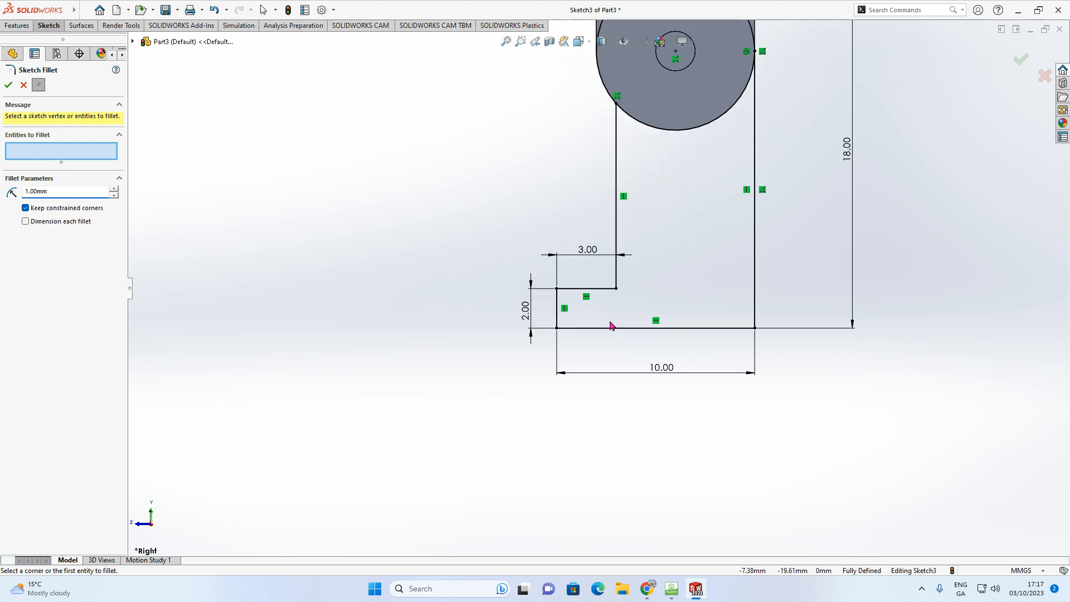
{"action": "left_click", "coordinate": [616, 289]}
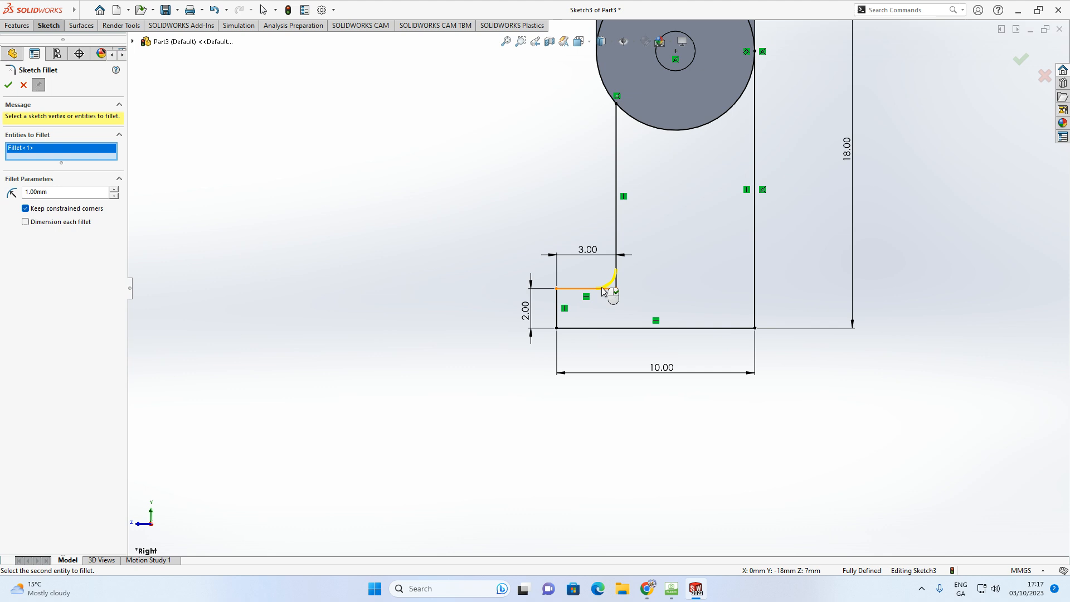
{"action": "left_click", "coordinate": [8, 86]}
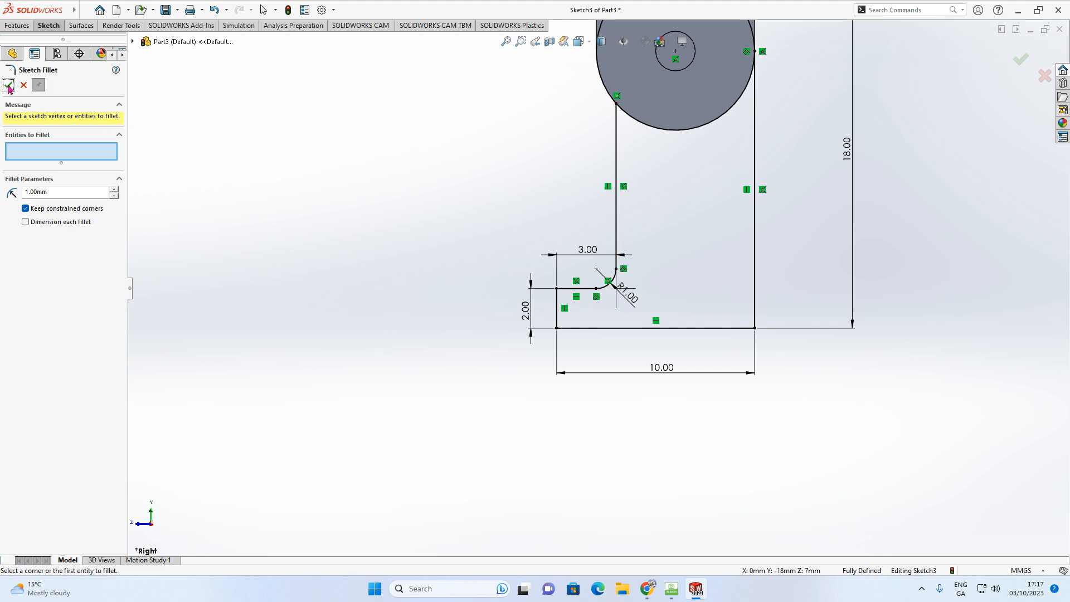
{"action": "scroll", "coordinate": [437, 284], "scroll_direction": "up", "scroll_amount": 3}
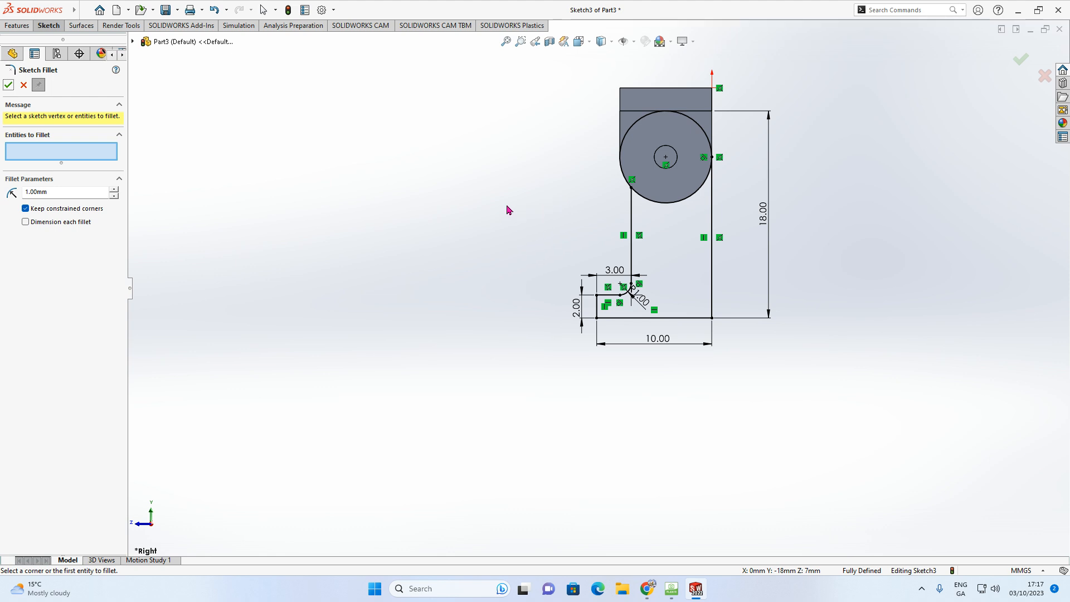
{"action": "left_click", "coordinate": [24, 85]}
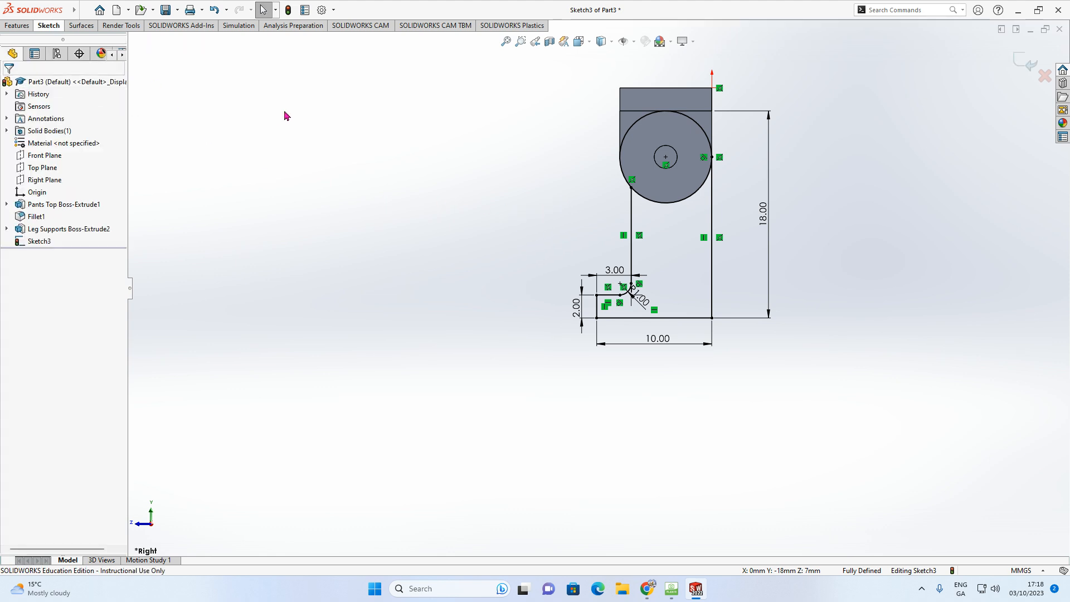
Step: Try to trim away the circle's lower arc between the two vertical leg lines with Power trim
{"action": "left_click", "coordinate": [49, 26]}
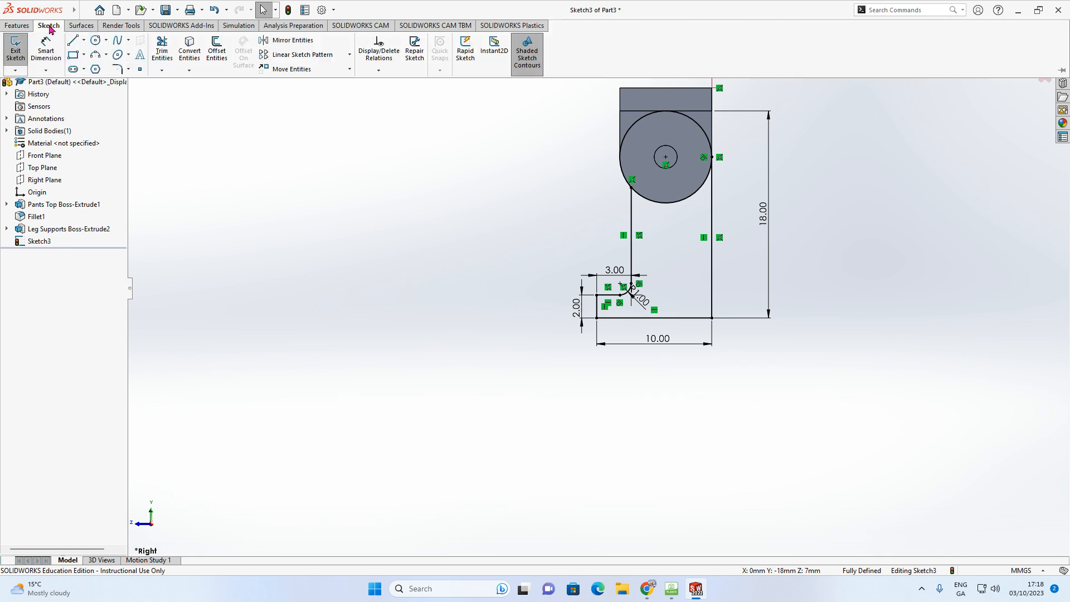
{"action": "left_click", "coordinate": [162, 56]}
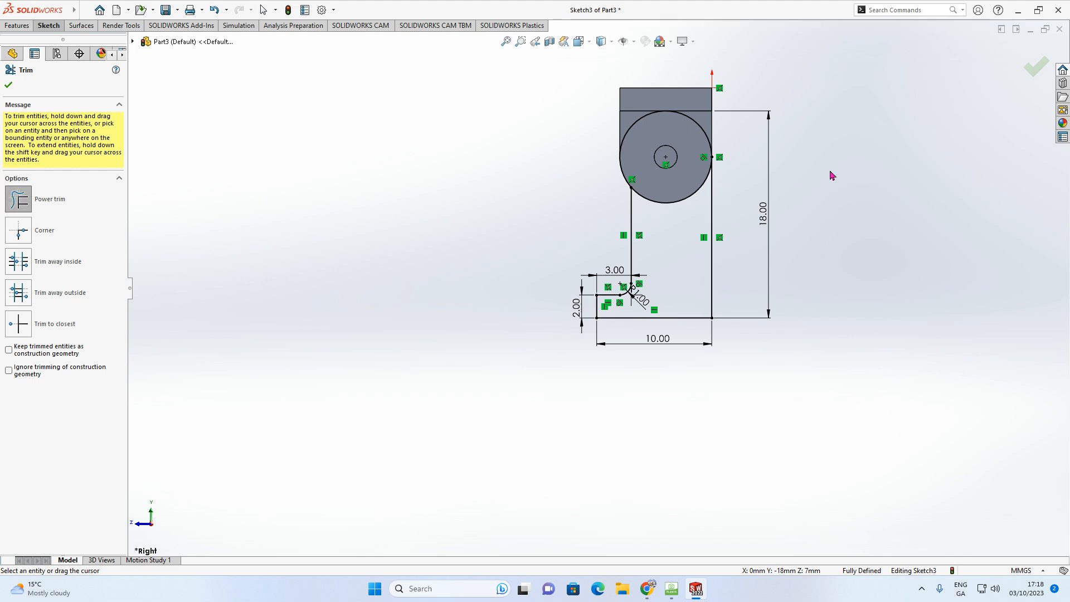
{"action": "mouse_move", "coordinate": [830, 172]}
{"action": "left_mouse_down"}
{"action": "mouse_move", "coordinate": [833, 235]}
{"action": "mouse_move", "coordinate": [822, 159]}
{"action": "mouse_move", "coordinate": [822, 201]}
{"action": "left_mouse_up"}
{"action": "left_click_drag", "start_coordinate": [656, 210], "coordinate": [655, 205]}
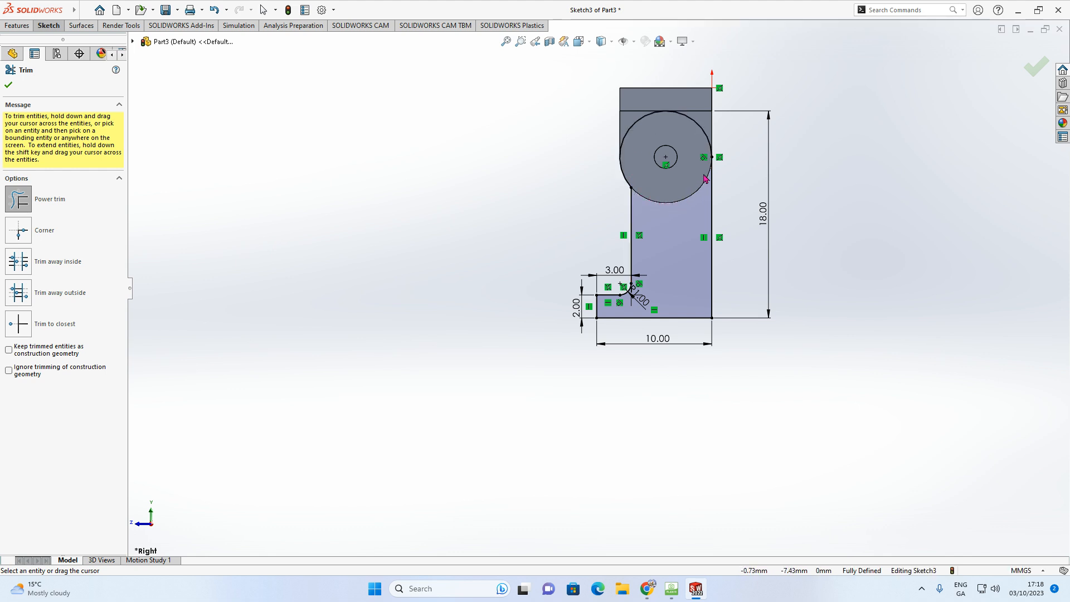
{"action": "key", "text": "ctrl+z"}
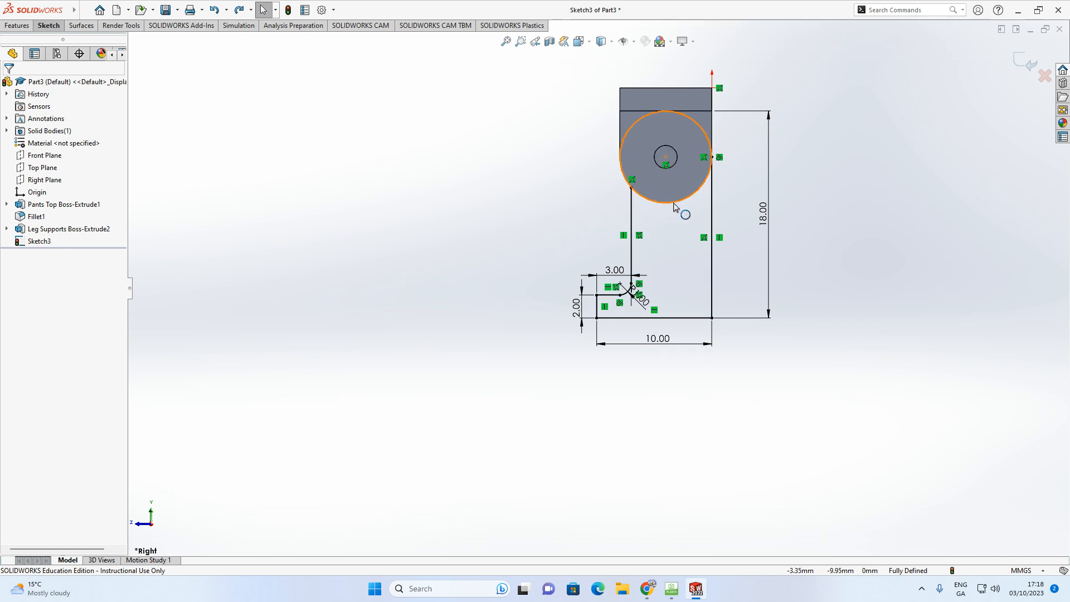
Step: Remove the circle's lower arc between the leg's two vertical lines with Power trim, leaving one closed leg profile
{"action": "left_click", "coordinate": [49, 26]}
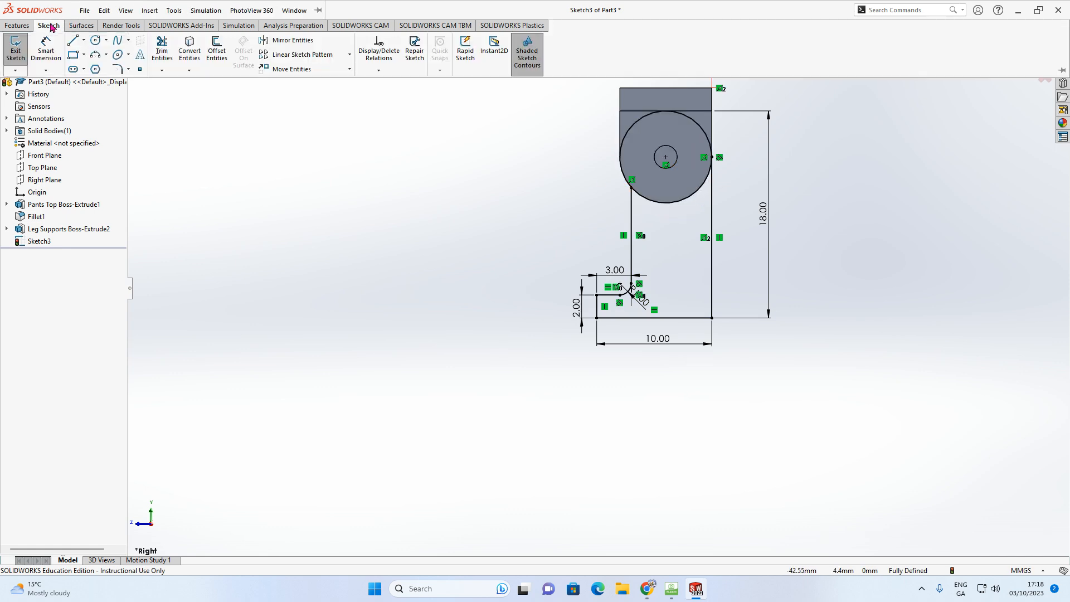
{"action": "left_click", "coordinate": [162, 47]}
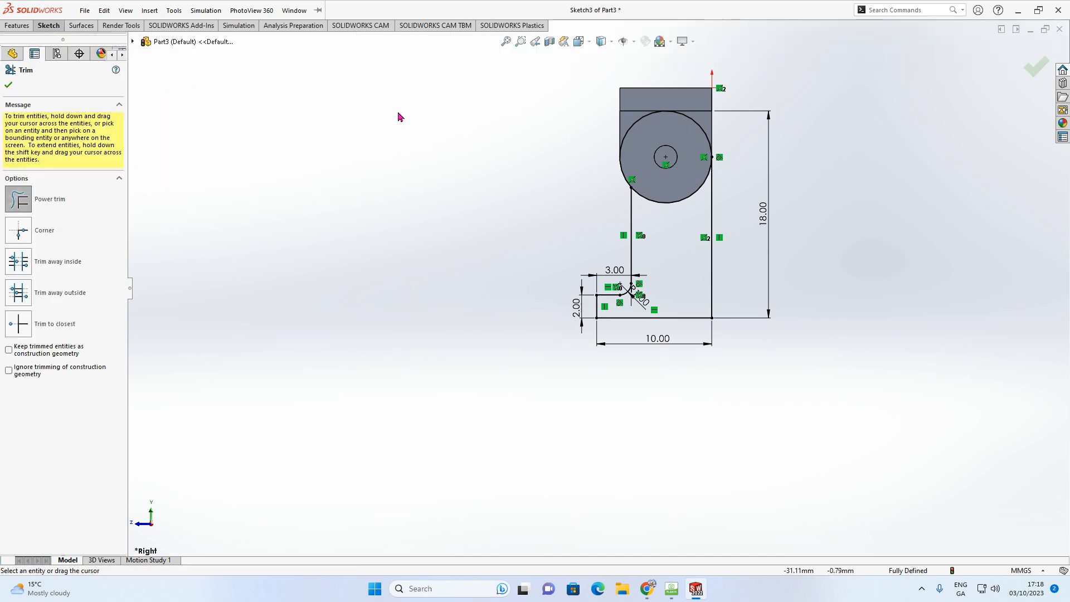
{"action": "left_click_drag", "start_coordinate": [661, 186], "coordinate": [673, 209]}
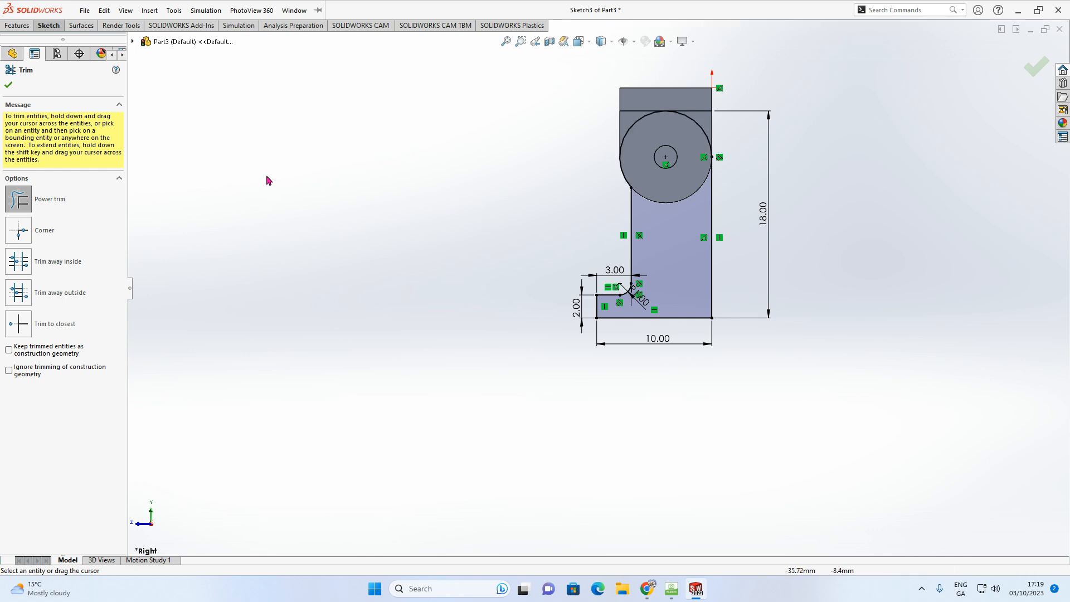
{"action": "left_click", "coordinate": [9, 88]}
Step: Start a boss extrusion of the leg and foot profile and set its end condition to Blind
{"action": "middle_click_drag", "start_coordinate": [432, 199], "coordinate": [502, 229]}
{"action": "scroll", "coordinate": [707, 69], "scroll_direction": "down", "scroll_amount": 2}
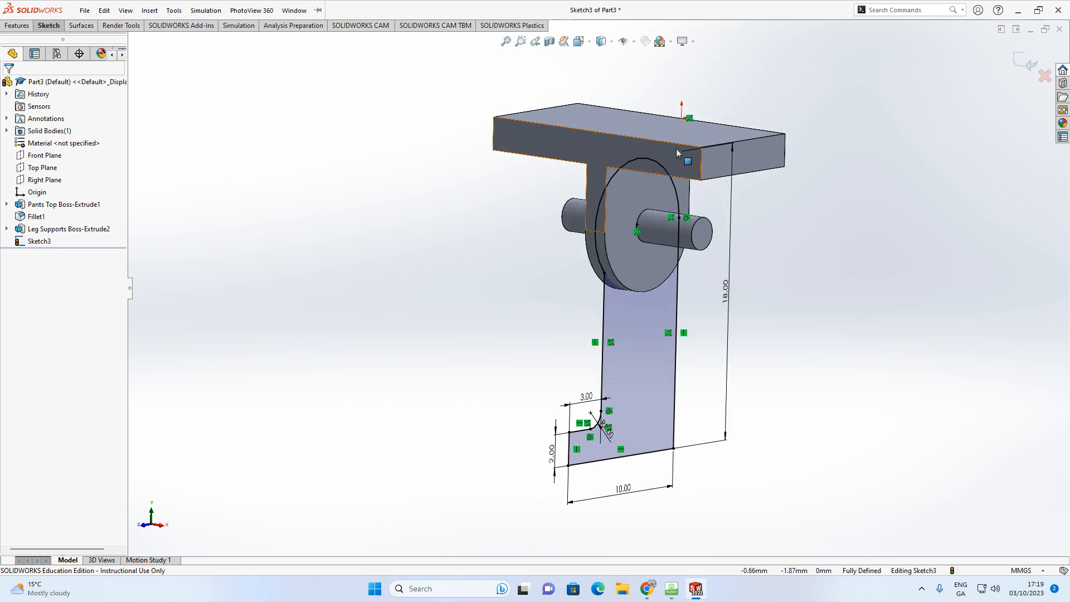
{"action": "left_click", "coordinate": [17, 26]}
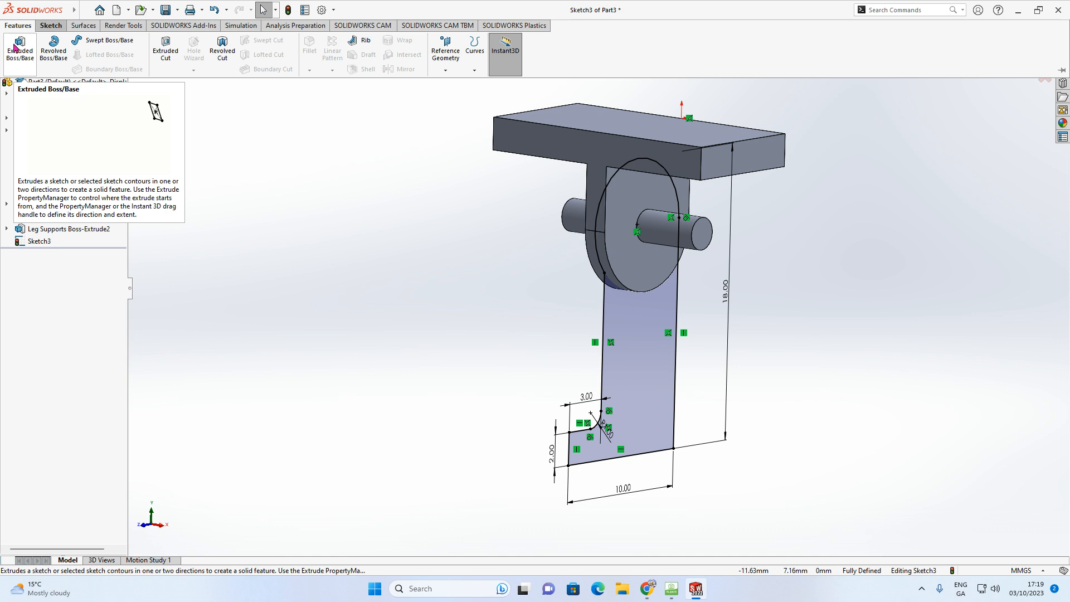
{"action": "left_click", "coordinate": [14, 47]}
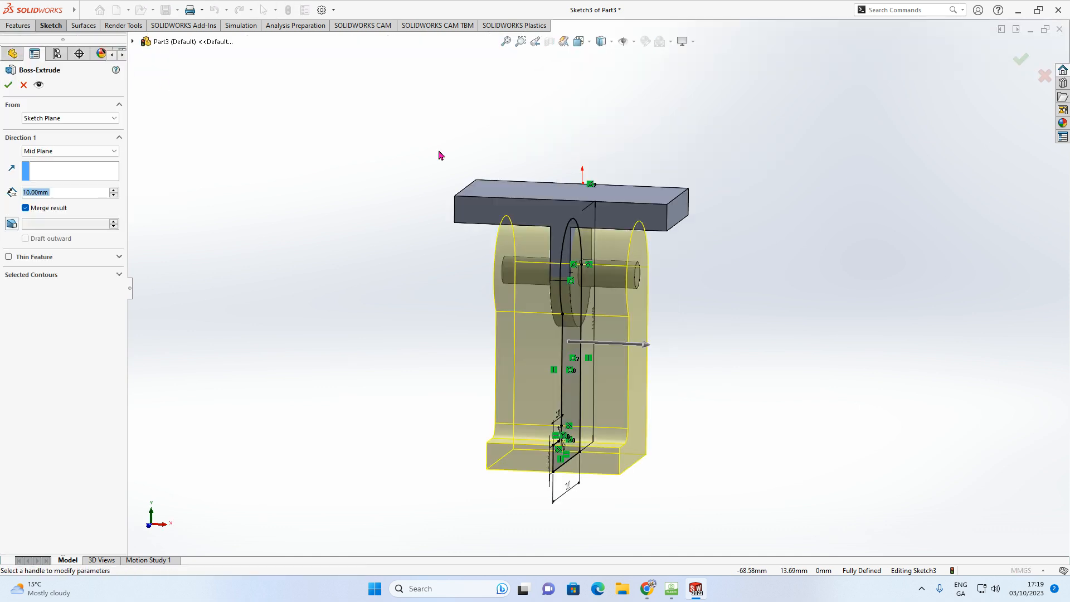
{"action": "middle_click_drag", "start_coordinate": [466, 240], "coordinate": [497, 244]}
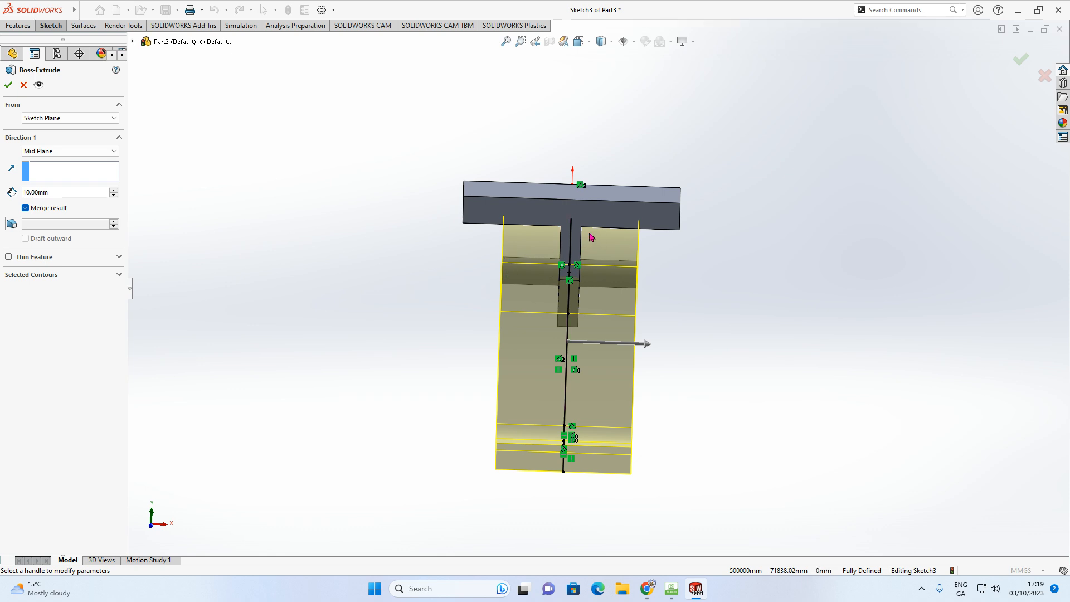
{"action": "left_click", "coordinate": [113, 156]}
{"action": "left_click", "coordinate": [66, 162]}
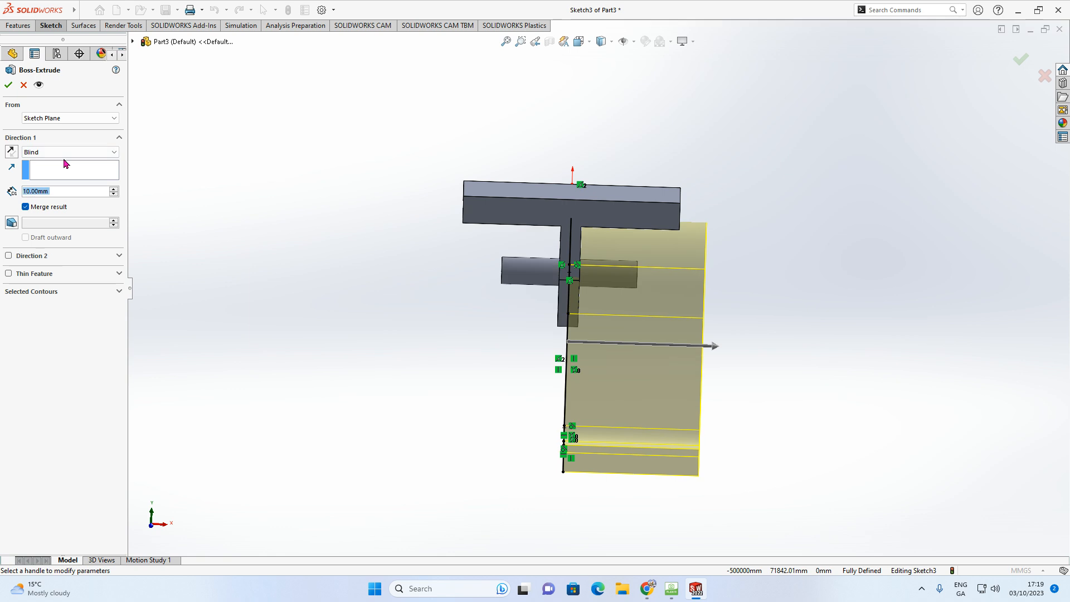
{"action": "middle_click_drag", "start_coordinate": [405, 254], "coordinate": [396, 234]}
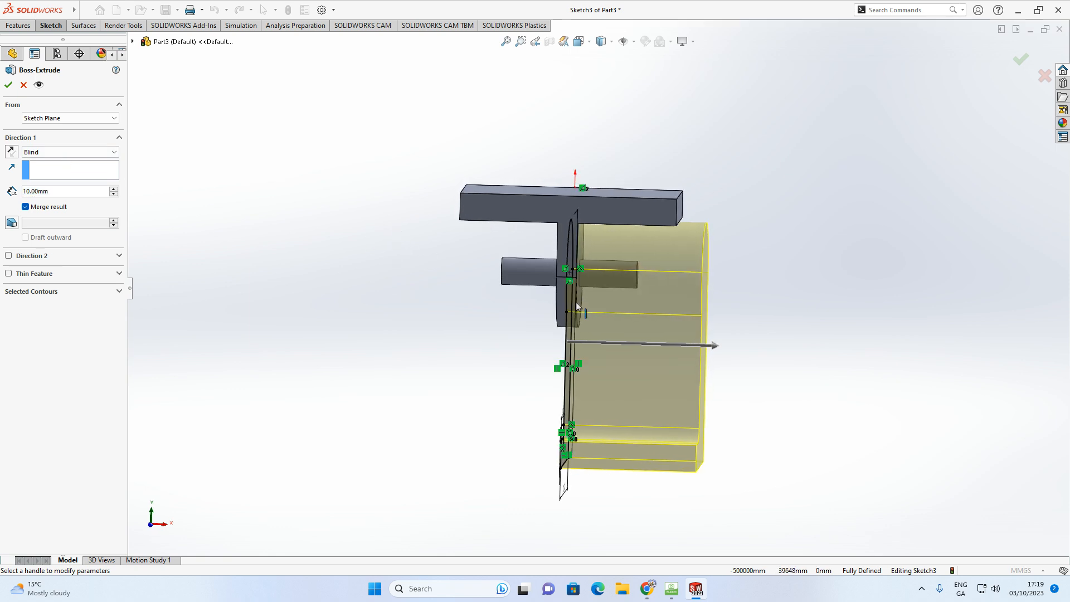
{"action": "scroll", "coordinate": [580, 321], "scroll_direction": "down", "scroll_amount": 2}
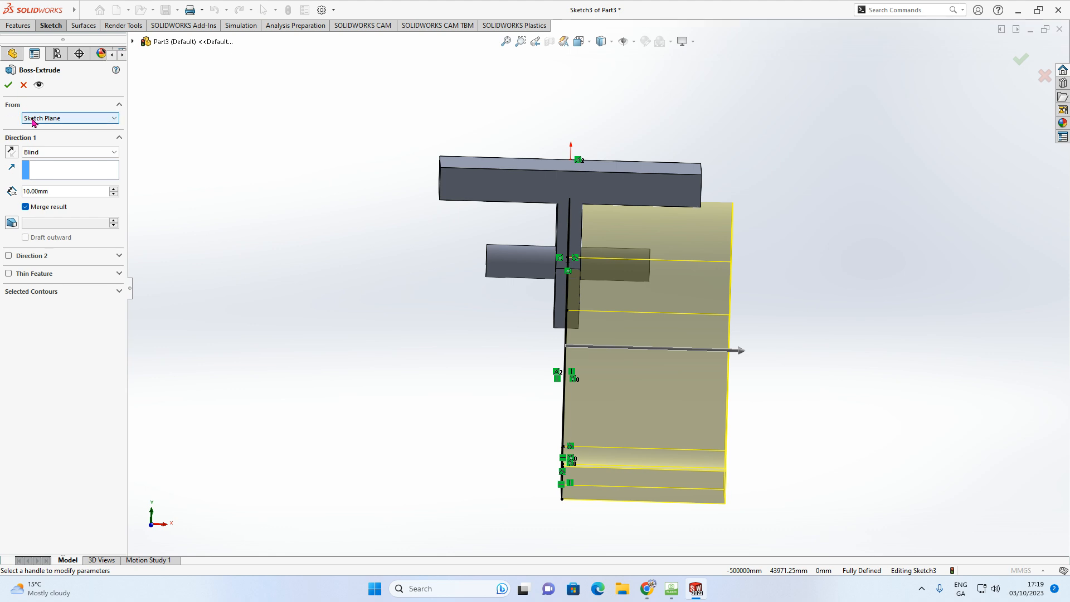
Step: Start the leg extrusion from an offset of 0.25 mm from the sketch plane
{"action": "left_click", "coordinate": [87, 119]}
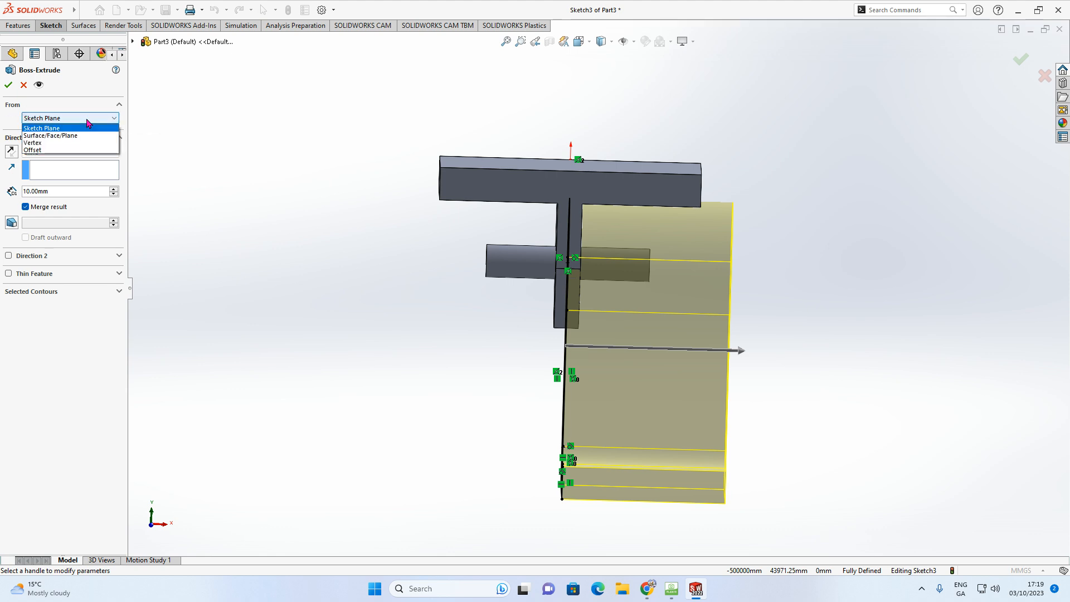
{"action": "left_click", "coordinate": [54, 151]}
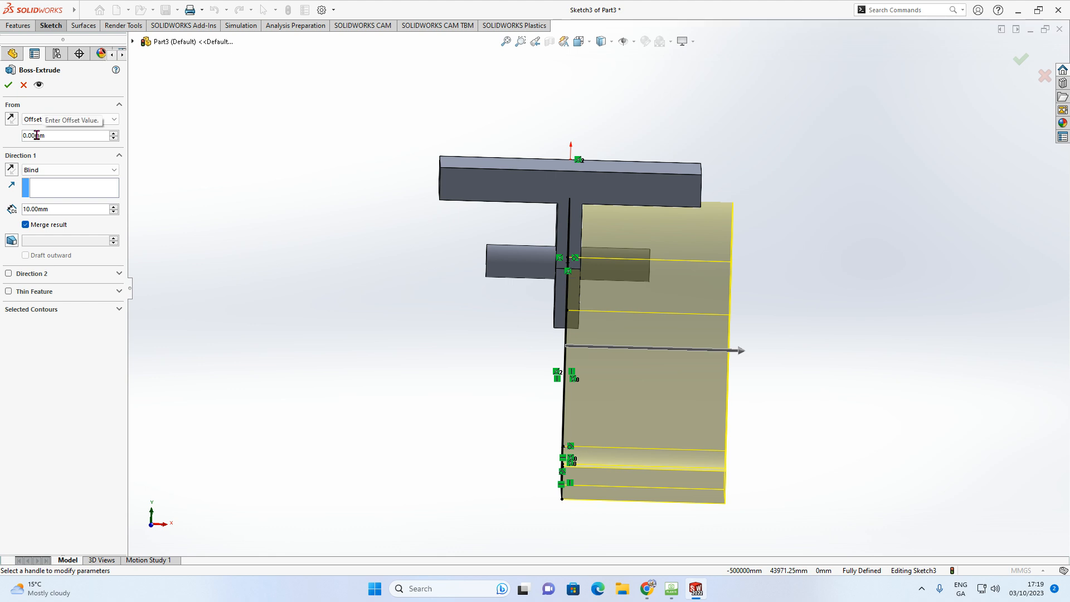
{"action": "left_click_drag", "start_coordinate": [60, 136], "coordinate": [14, 139]}
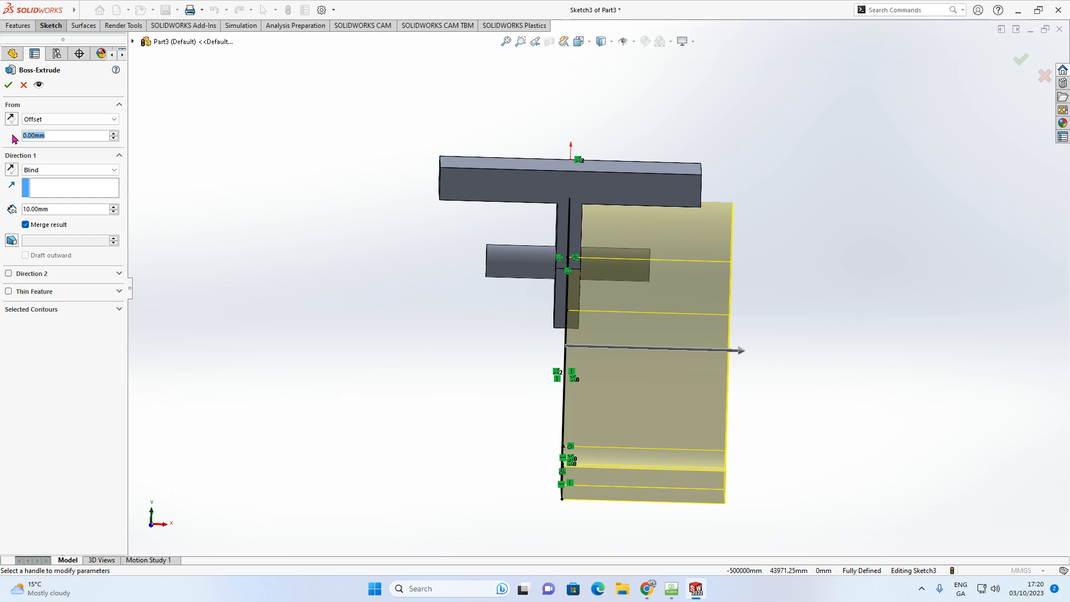
{"action": "type", "text": "0.25"}
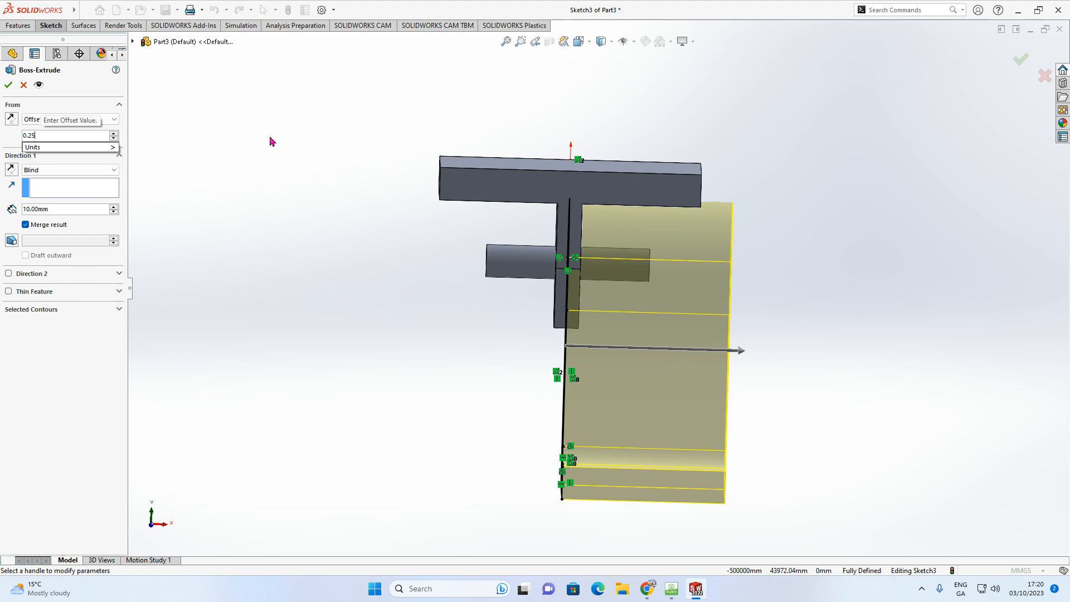
{"action": "key", "text": "Return"}
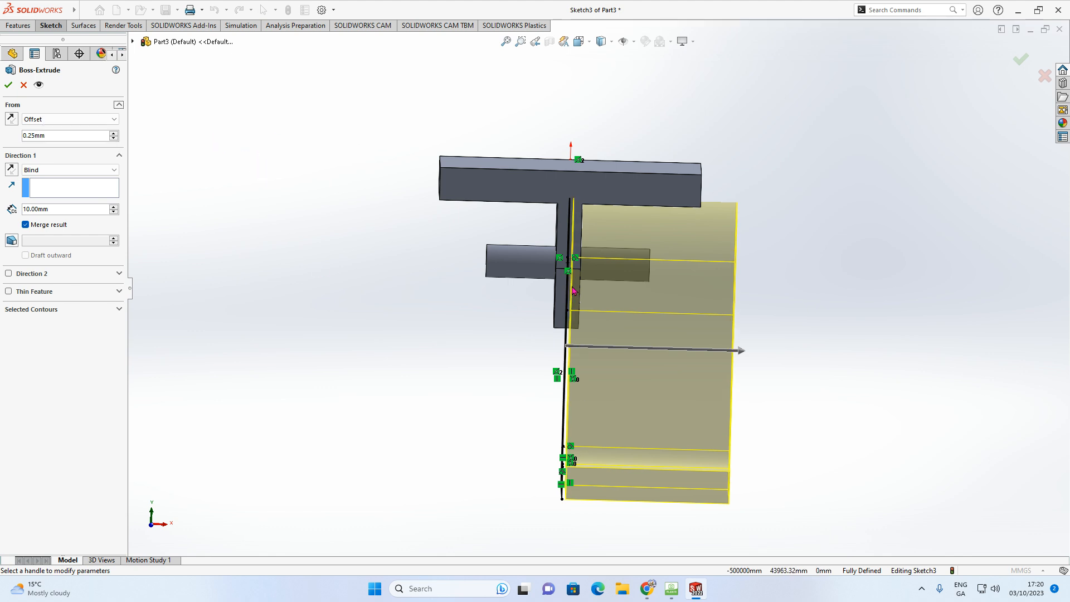
Step: Compare the leg extrusion's start positions by switching from Offset to Sketch Plane and back to the 0.25 mm offset
{"action": "scroll", "coordinate": [580, 238], "scroll_direction": "down", "scroll_amount": 2}
{"action": "scroll", "coordinate": [574, 212], "scroll_direction": "down", "scroll_amount": 1}
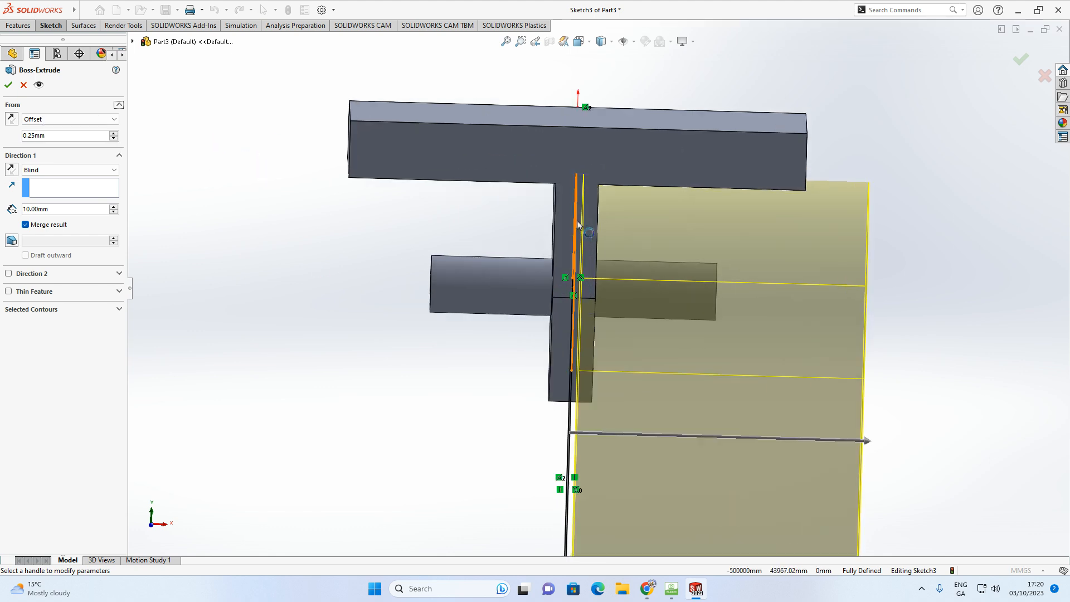
{"action": "left_click_drag", "start_coordinate": [46, 136], "coordinate": [6, 137]}
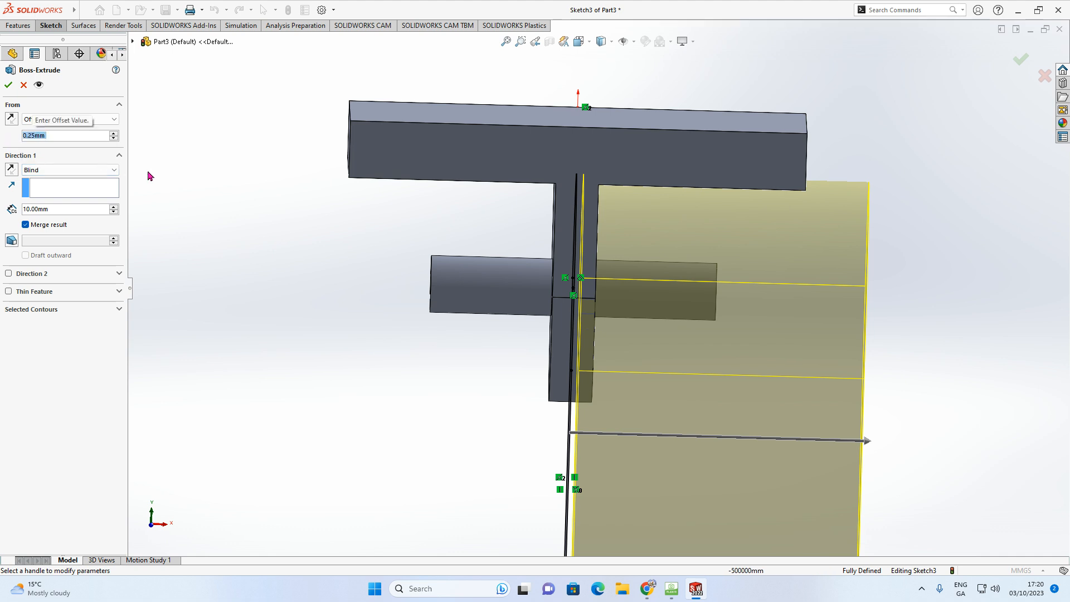
{"action": "left_click", "coordinate": [80, 137]}
{"action": "left_click", "coordinate": [113, 139]}
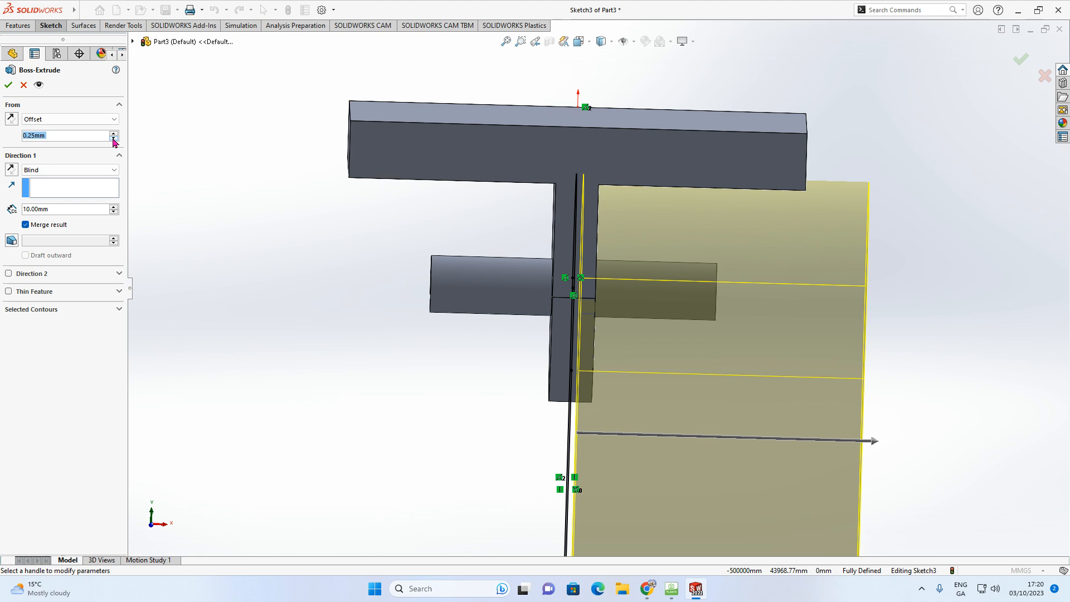
{"action": "left_click", "coordinate": [54, 120]}
{"action": "left_click", "coordinate": [54, 130]}
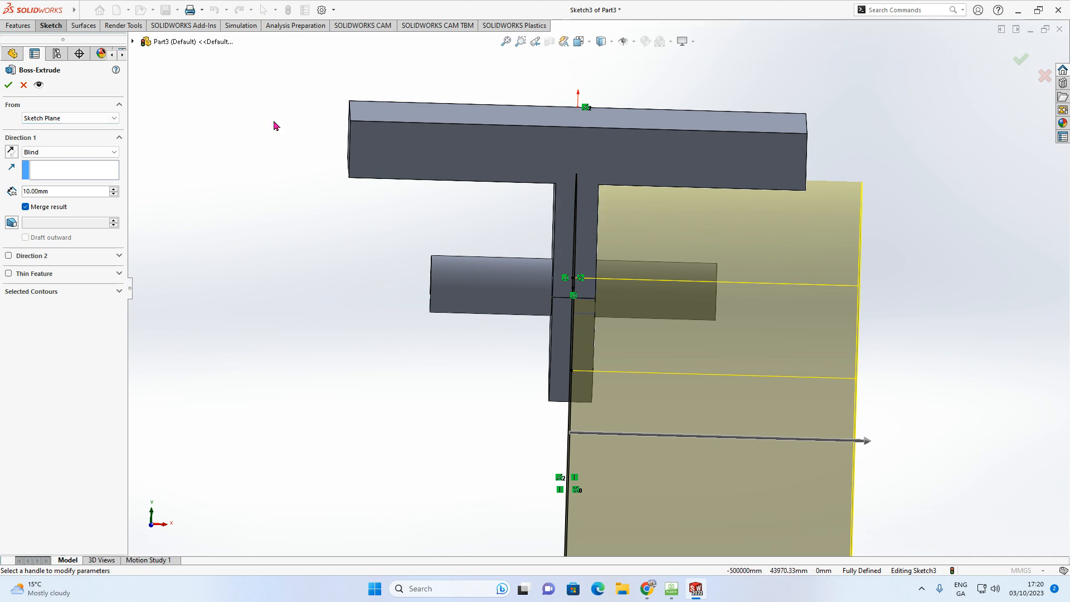
{"action": "left_click", "coordinate": [66, 118]}
{"action": "left_click", "coordinate": [51, 154]}
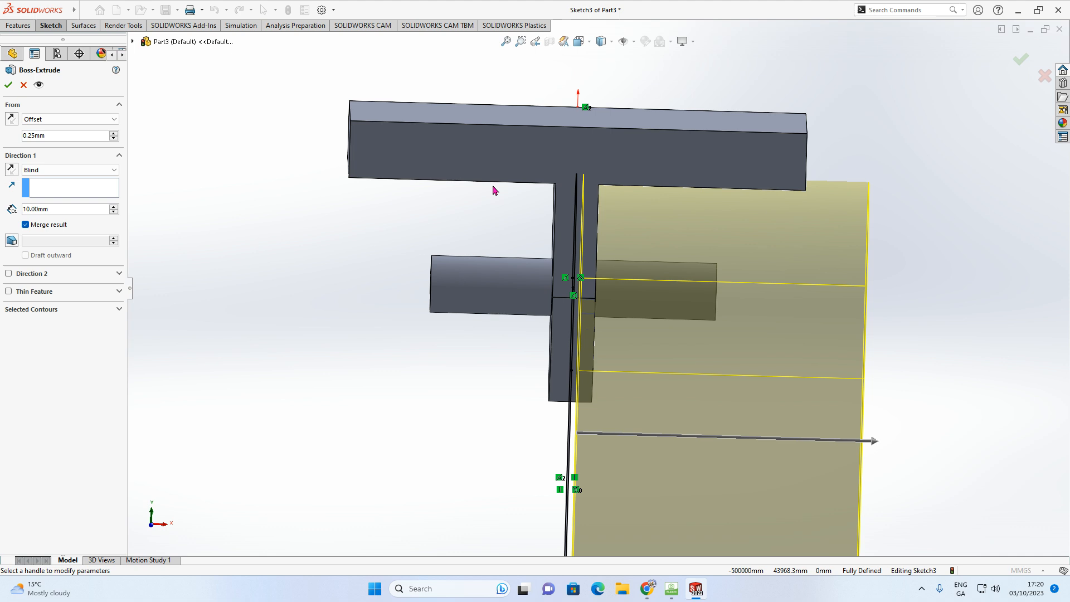
{"action": "scroll", "coordinate": [553, 257], "scroll_direction": "up", "scroll_amount": 3}
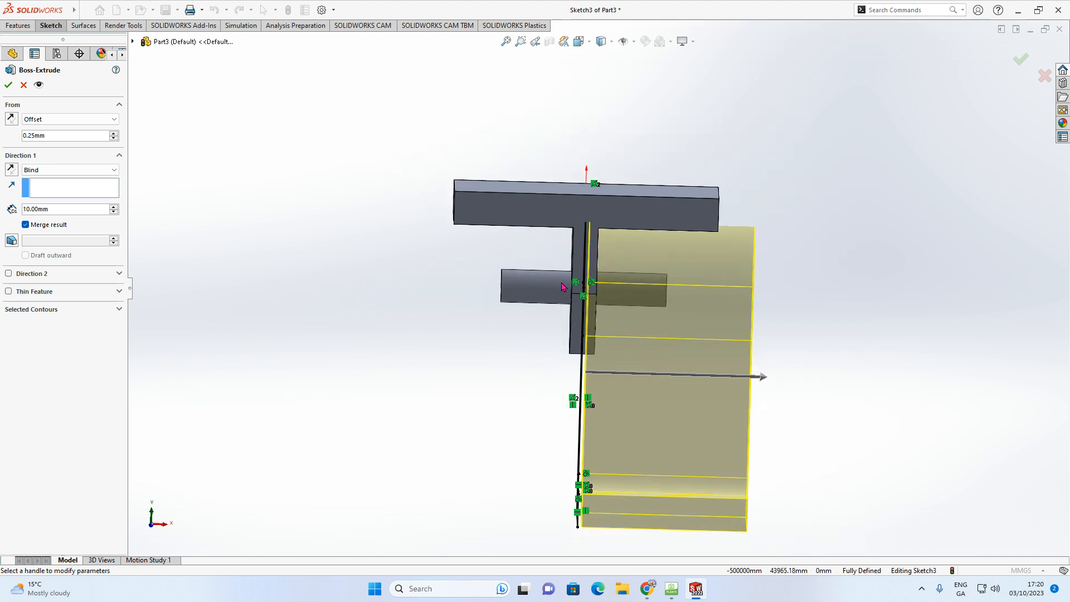
Step: Extrude the leg profile 7.75 mm blind from its 0.25 mm offset start, with Merge result turned off
{"action": "middle_click_drag", "start_coordinate": [609, 361], "coordinate": [595, 375]}
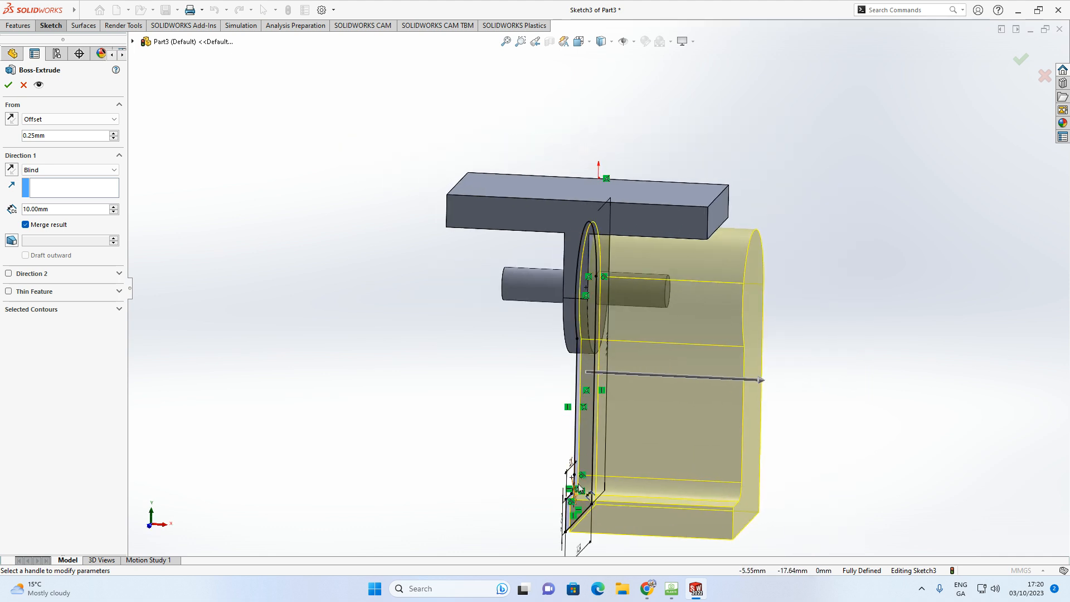
{"action": "scroll", "coordinate": [574, 487], "scroll_direction": "down", "scroll_amount": 6}
{"action": "middle_click_drag", "start_coordinate": [574, 487], "coordinate": [586, 510]}
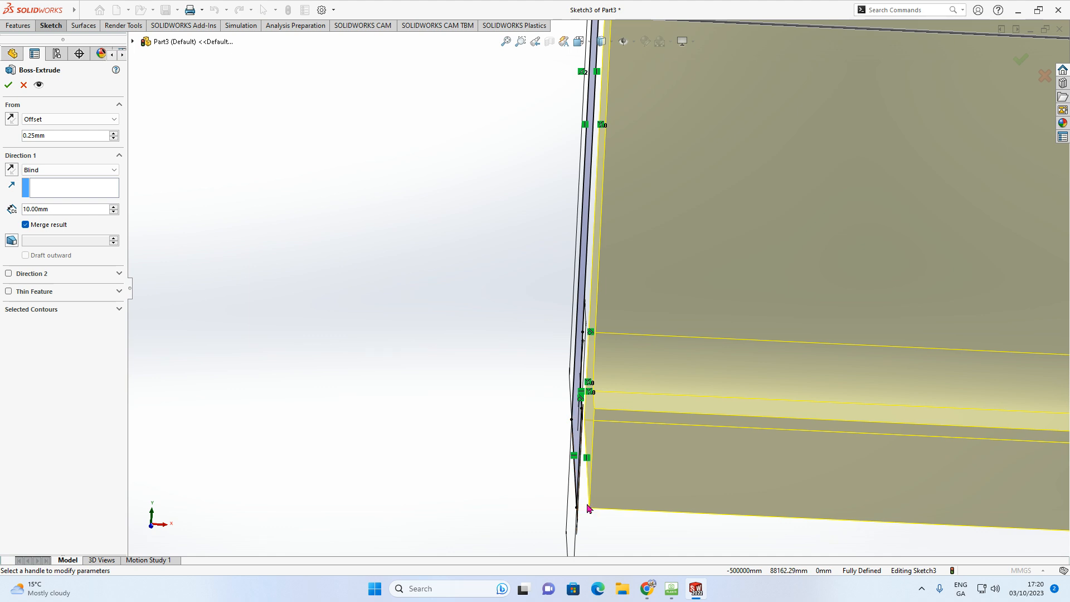
{"action": "key", "text": "f"}
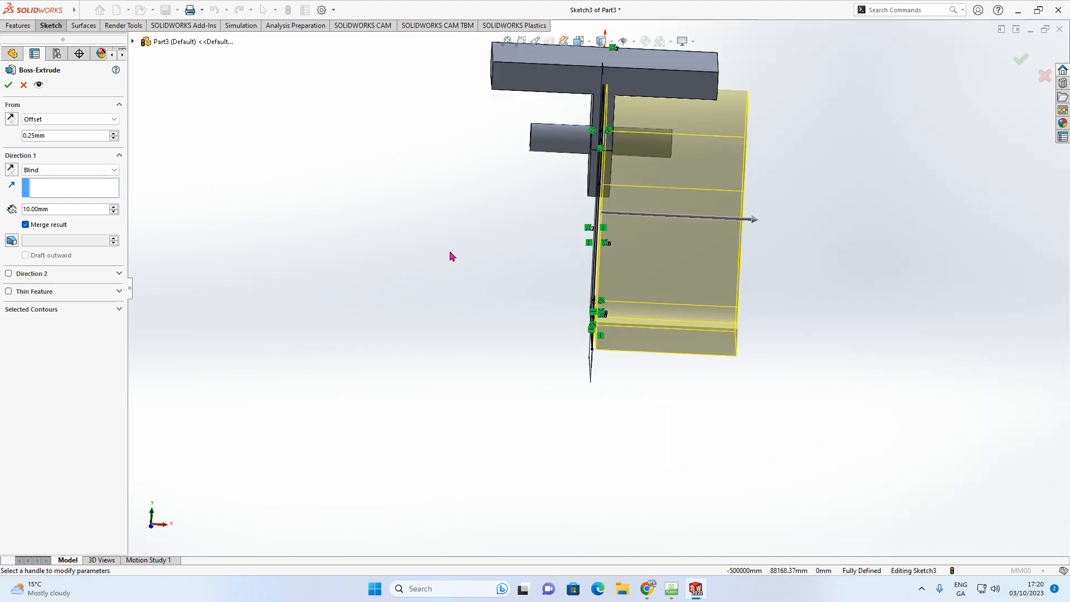
{"action": "middle_click_drag", "start_coordinate": [692, 133], "coordinate": [692, 128]}
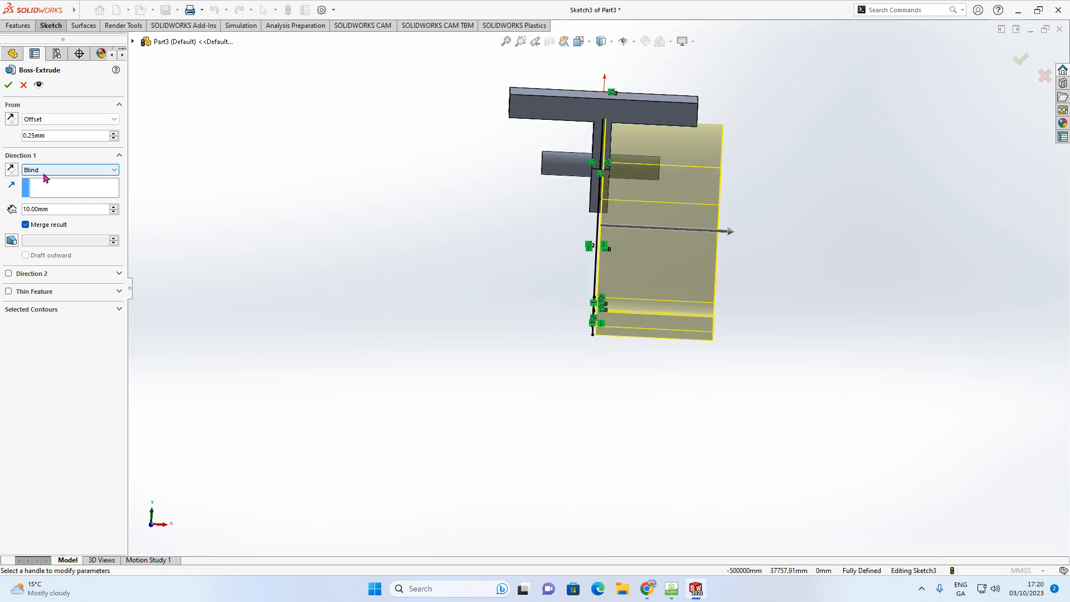
{"action": "left_click", "coordinate": [55, 209]}
{"action": "left_click_drag", "start_coordinate": [75, 209], "coordinate": [19, 209]}
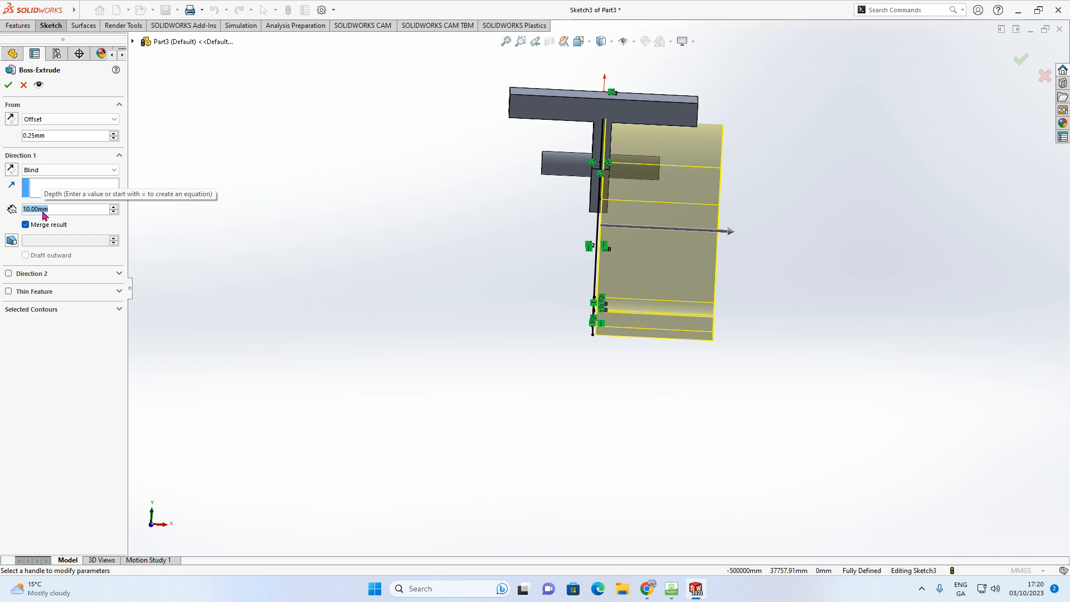
{"action": "type", "text": "7.75"}
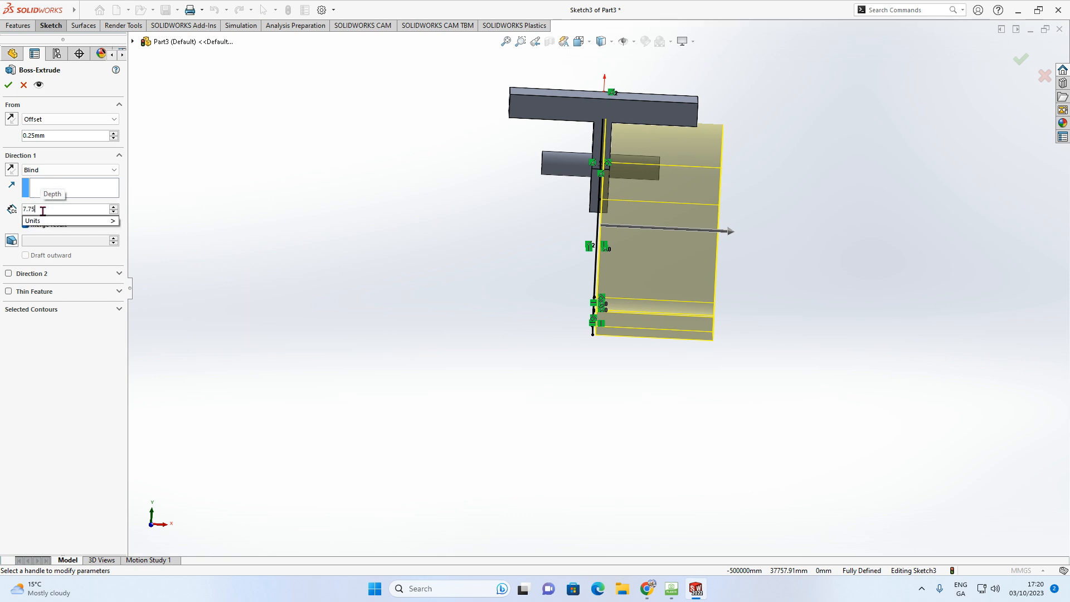
{"action": "key", "text": "Return"}
{"action": "middle_click_drag", "start_coordinate": [497, 179], "coordinate": [522, 201]}
{"action": "key", "text": "f"}
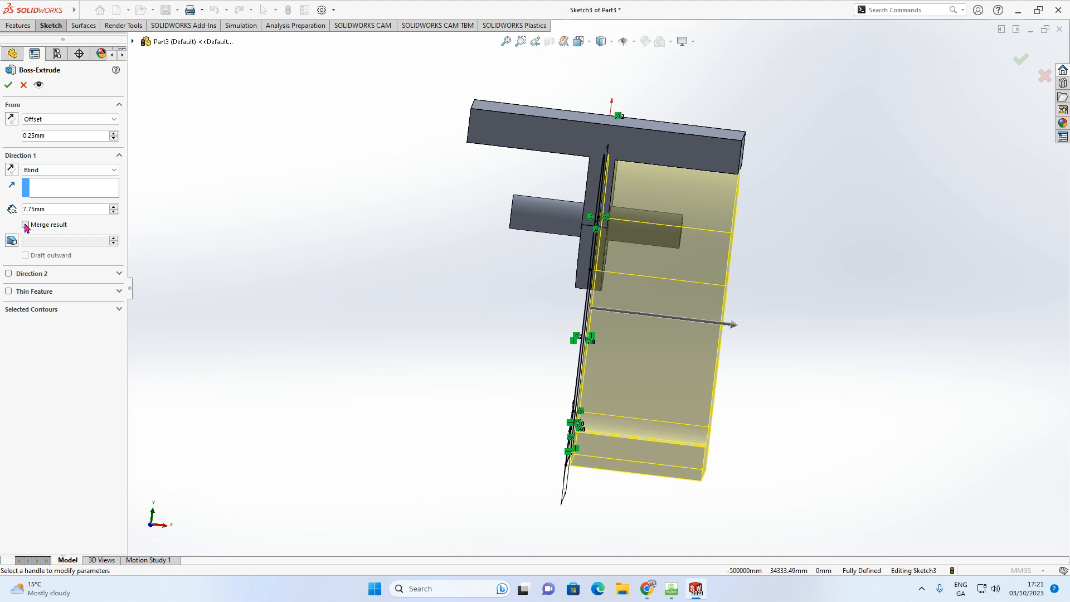
{"action": "left_click", "coordinate": [9, 85]}
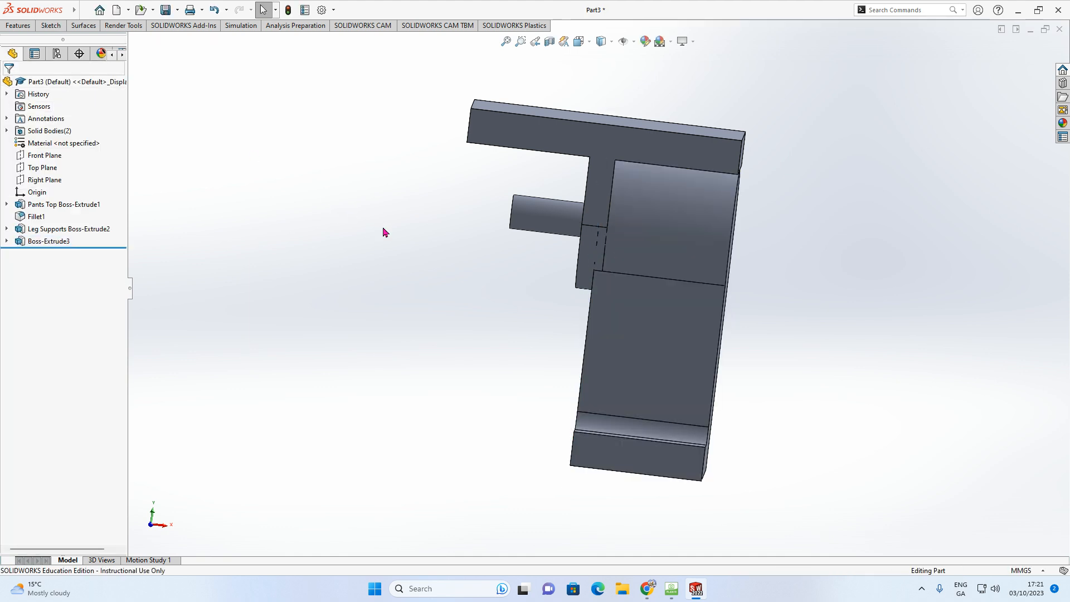
Step: Isolate the pants-top body and the leg body in turn to examine each alone, exiting isolation each time
{"action": "scroll", "coordinate": [571, 249], "scroll_direction": "down", "scroll_amount": 5}
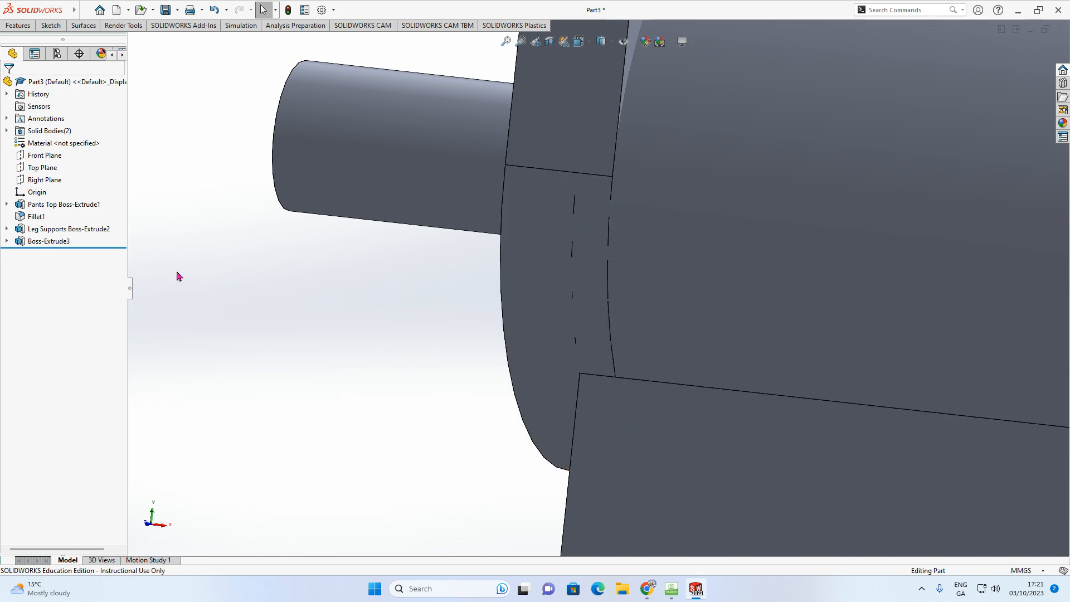
{"action": "key", "text": "f"}
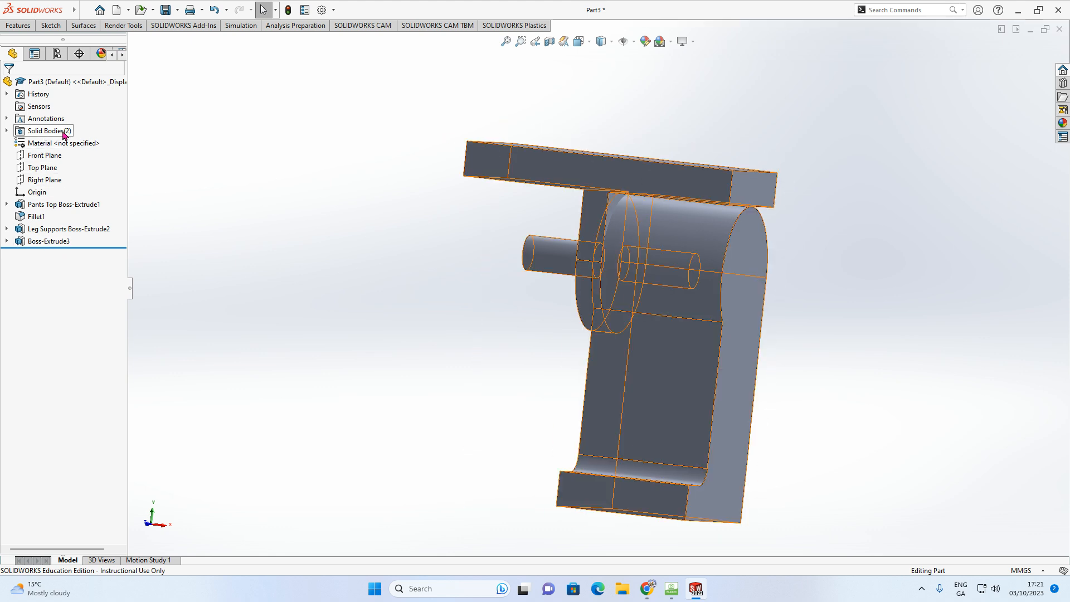
{"action": "left_click", "coordinate": [574, 174]}
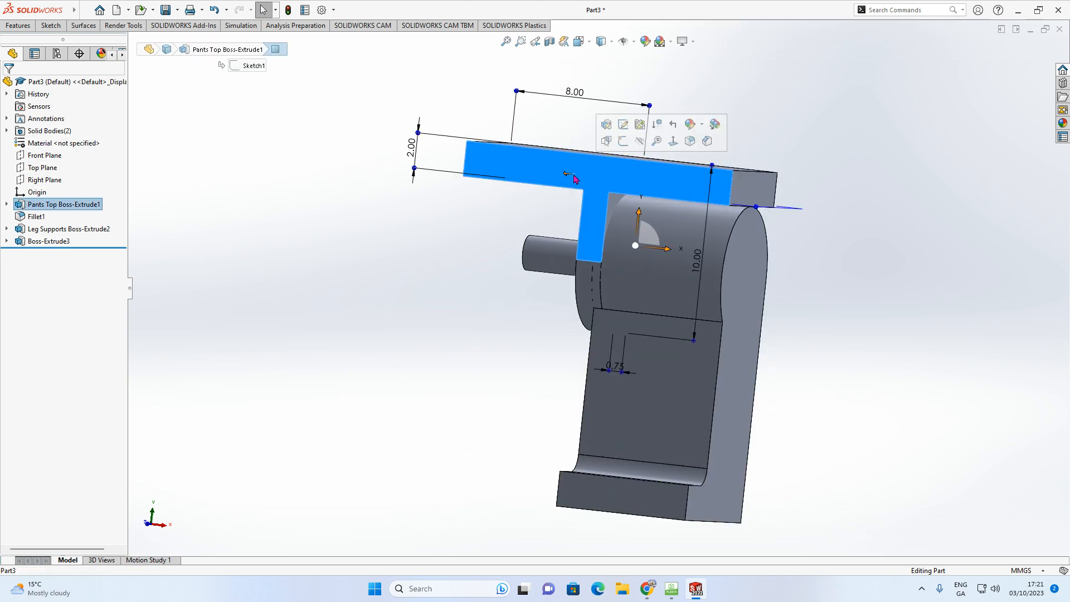
{"action": "right_click", "coordinate": [566, 174]}
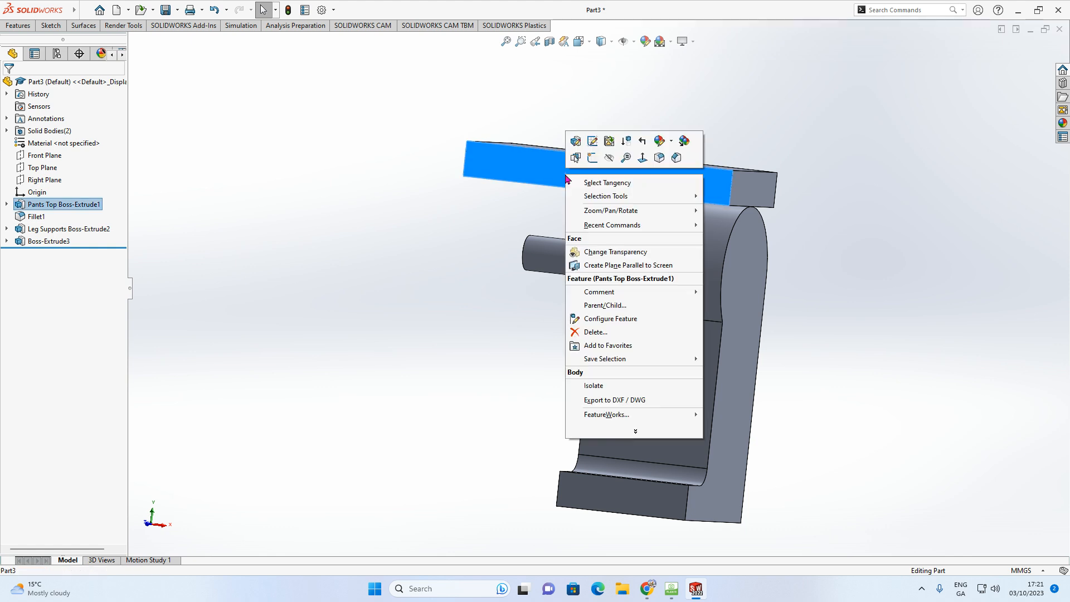
{"action": "left_click", "coordinate": [591, 385]}
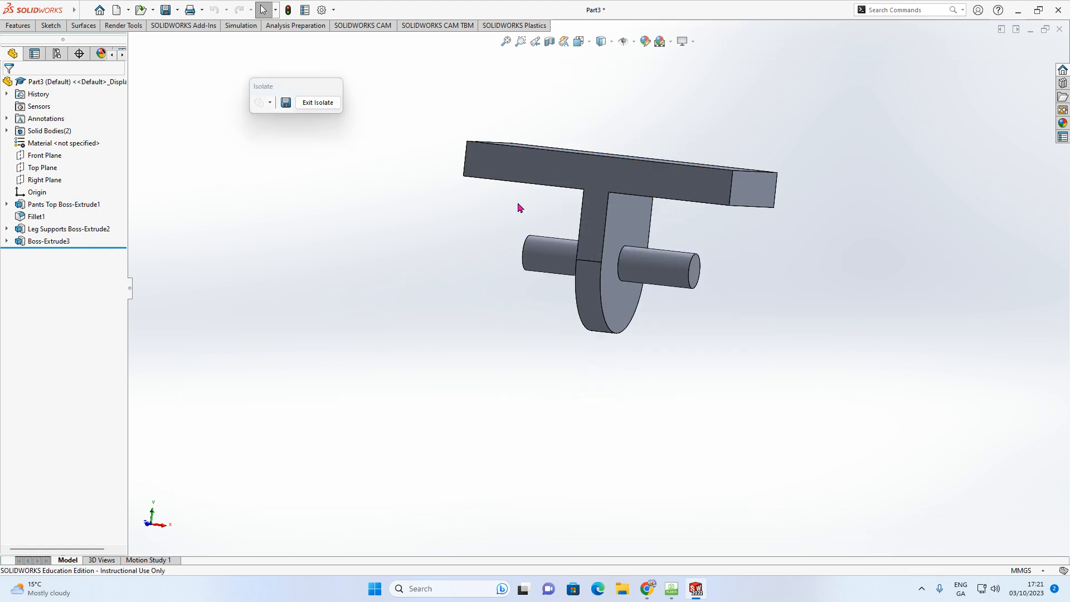
{"action": "left_click", "coordinate": [311, 103]}
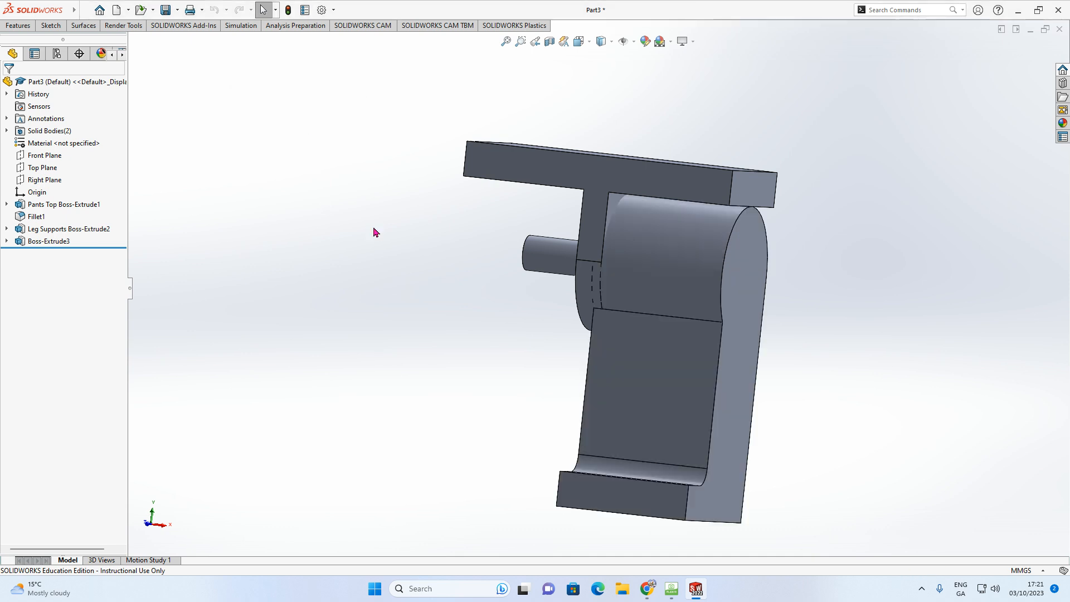
{"action": "right_click", "coordinate": [642, 374]}
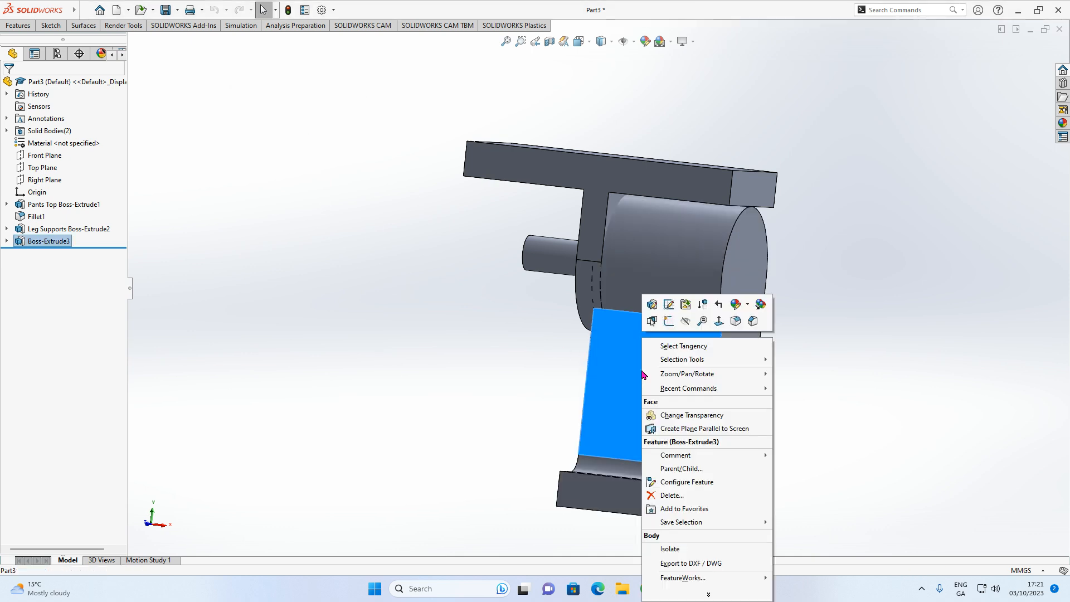
{"action": "left_click", "coordinate": [675, 543]}
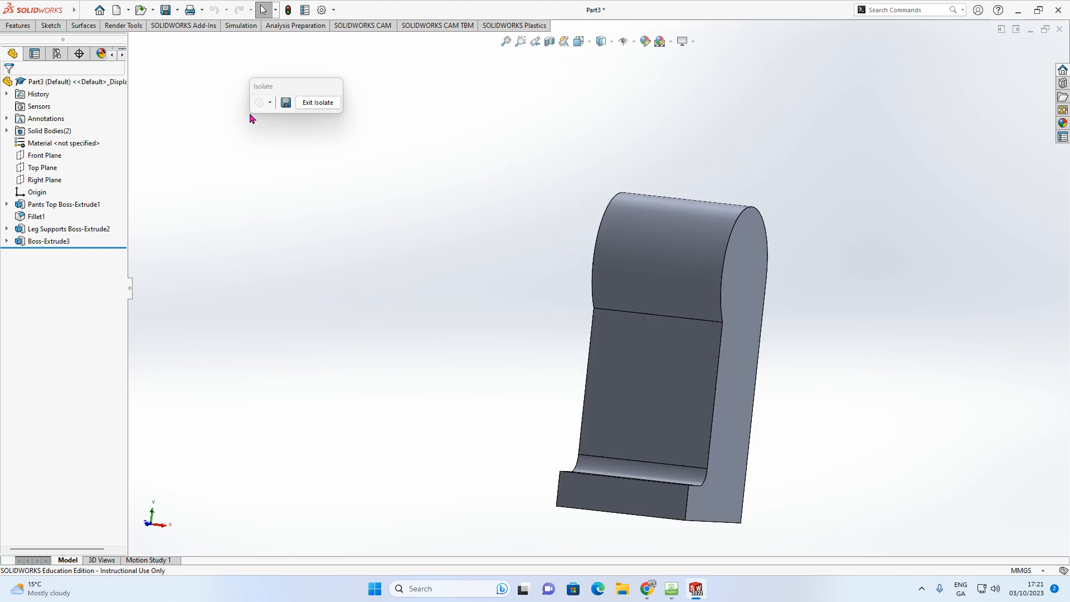
{"action": "left_click", "coordinate": [317, 103]}
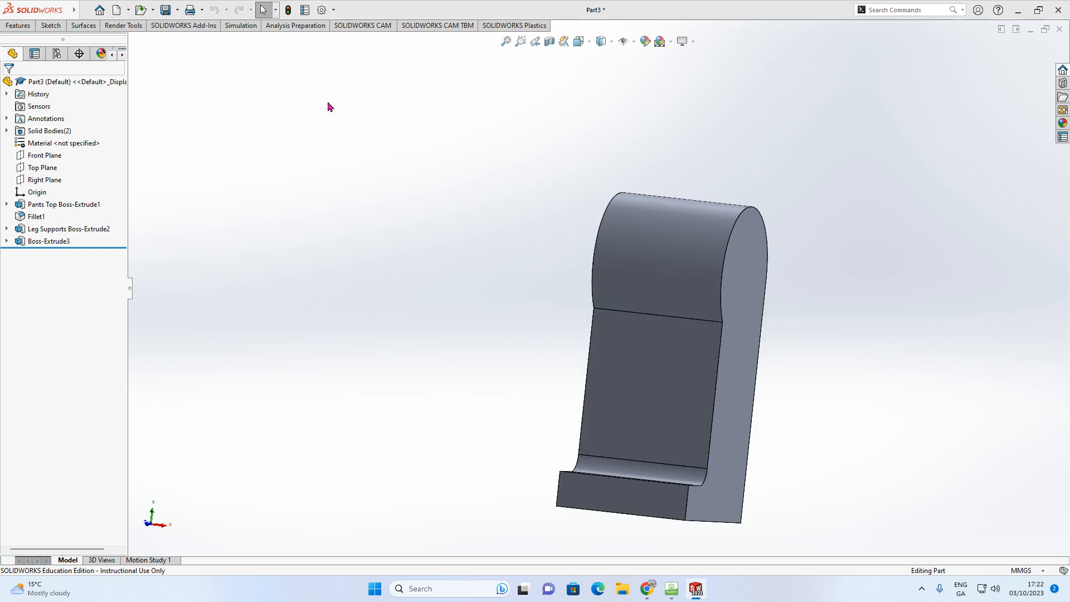
Step: Edit the leg extrusion and try to rebuild it with Merge result turned on
{"action": "left_click", "coordinate": [68, 243]}
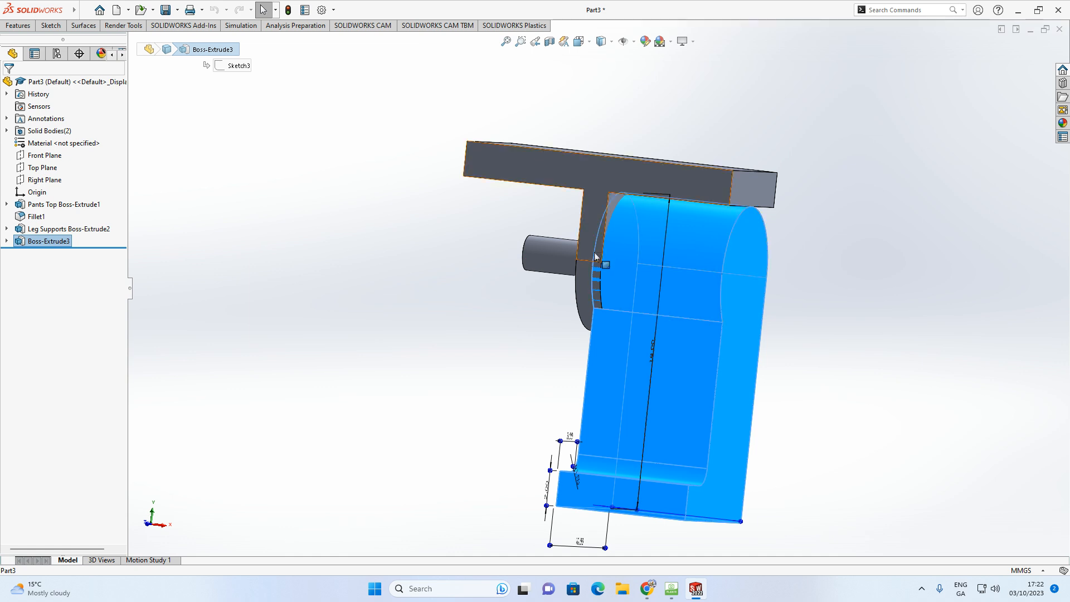
{"action": "left_click", "coordinate": [206, 250]}
{"action": "left_click", "coordinate": [66, 241]}
{"action": "left_click", "coordinate": [72, 206]}
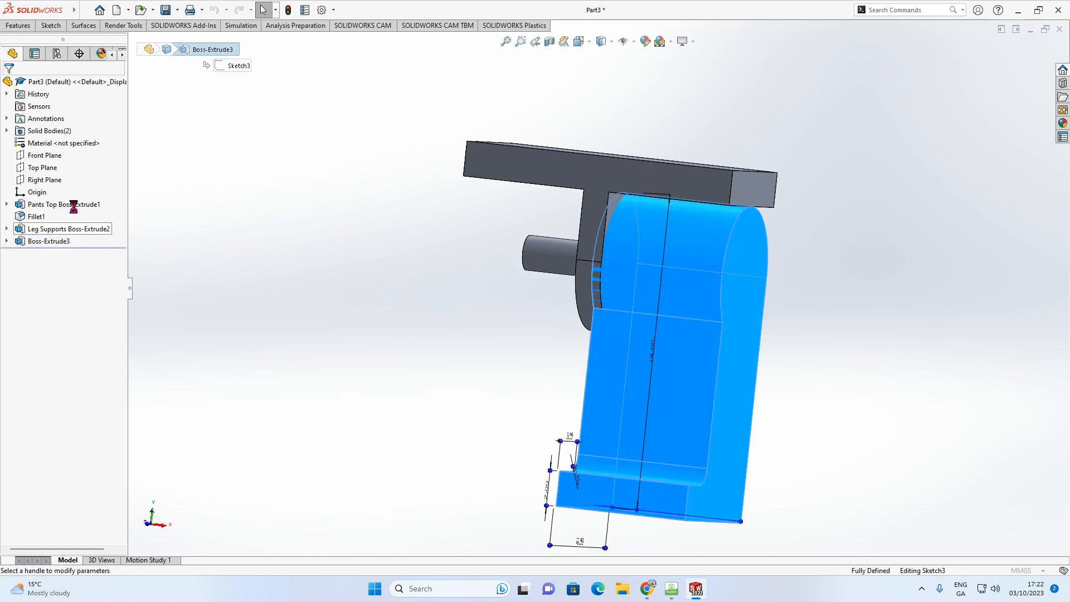
{"action": "left_click", "coordinate": [25, 225]}
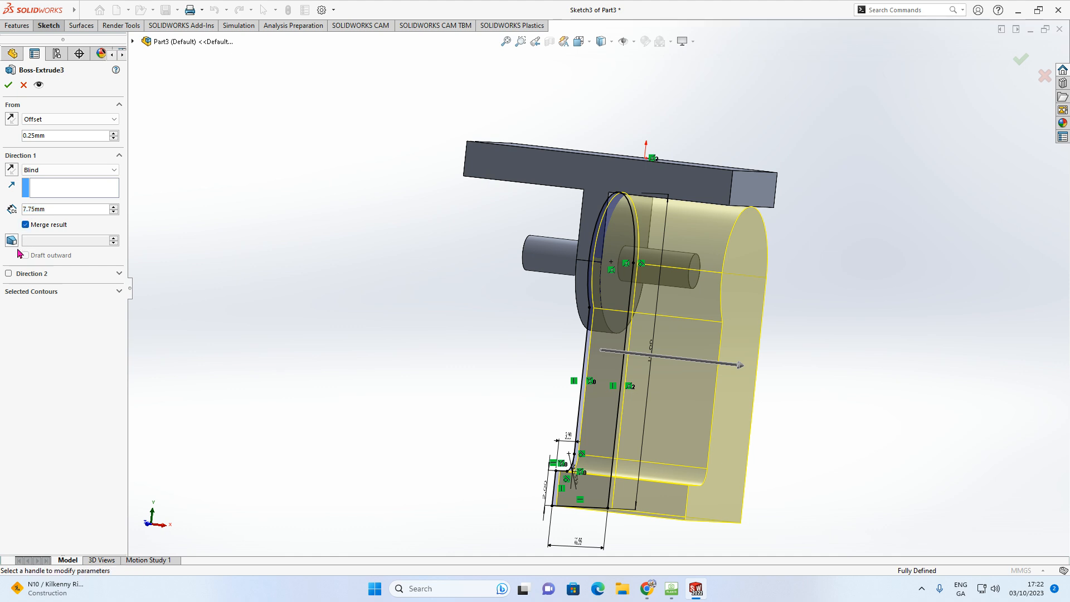
{"action": "left_click", "coordinate": [7, 88]}
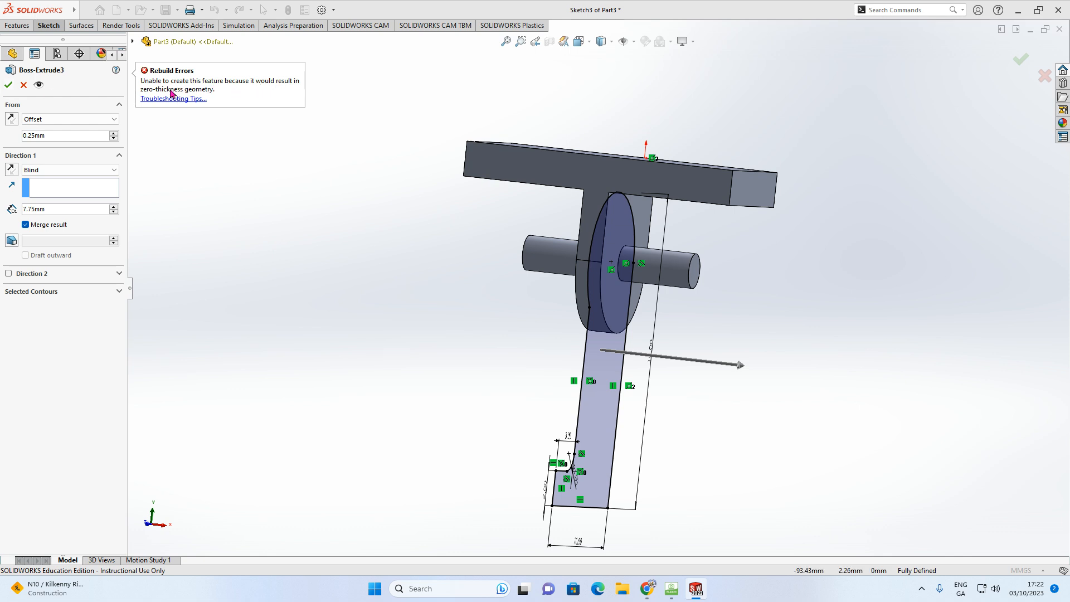
Step: Try to rebuild the merged leg extrusion starting from the sketch plane instead of the offset
{"action": "left_click", "coordinate": [50, 120]}
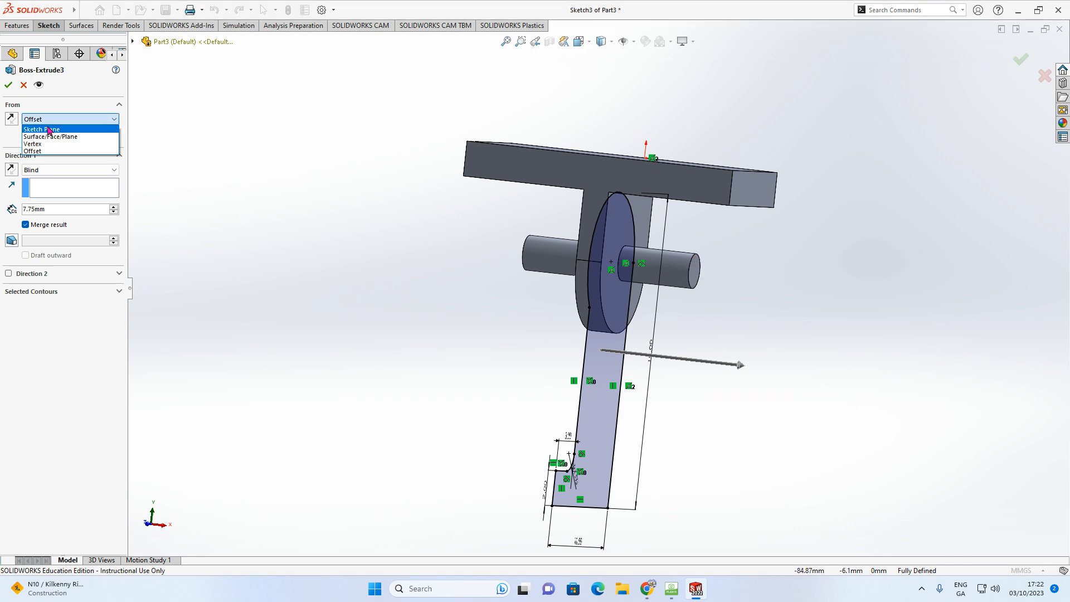
{"action": "left_click", "coordinate": [50, 130]}
{"action": "left_click", "coordinate": [9, 86]}
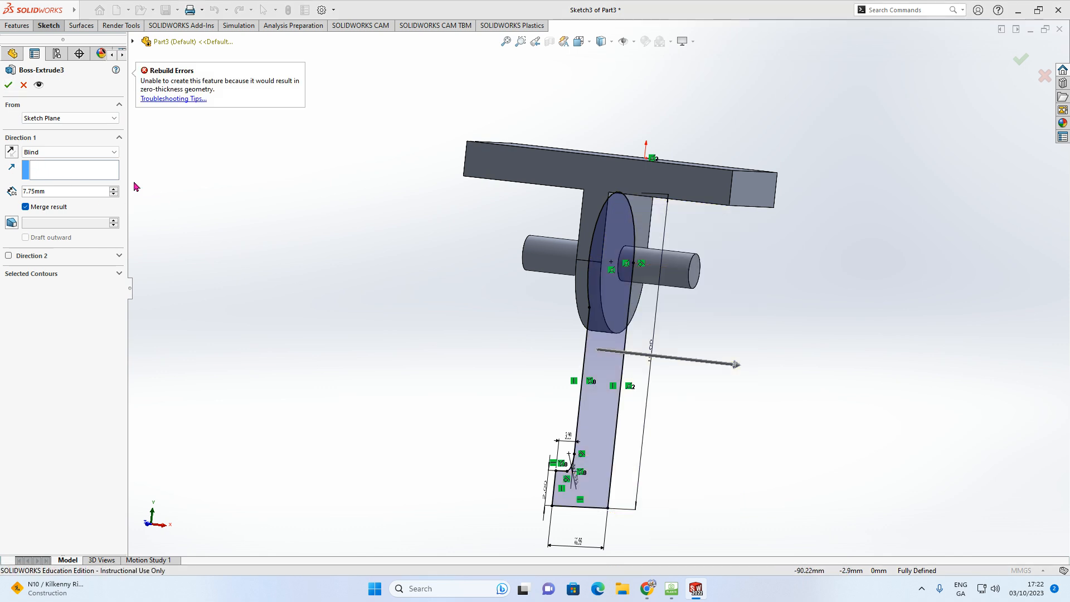
Step: Restore the leg extrusion to an unmerged body with its 0.25 mm offset start
{"action": "left_click", "coordinate": [26, 207]}
{"action": "left_click", "coordinate": [50, 118]}
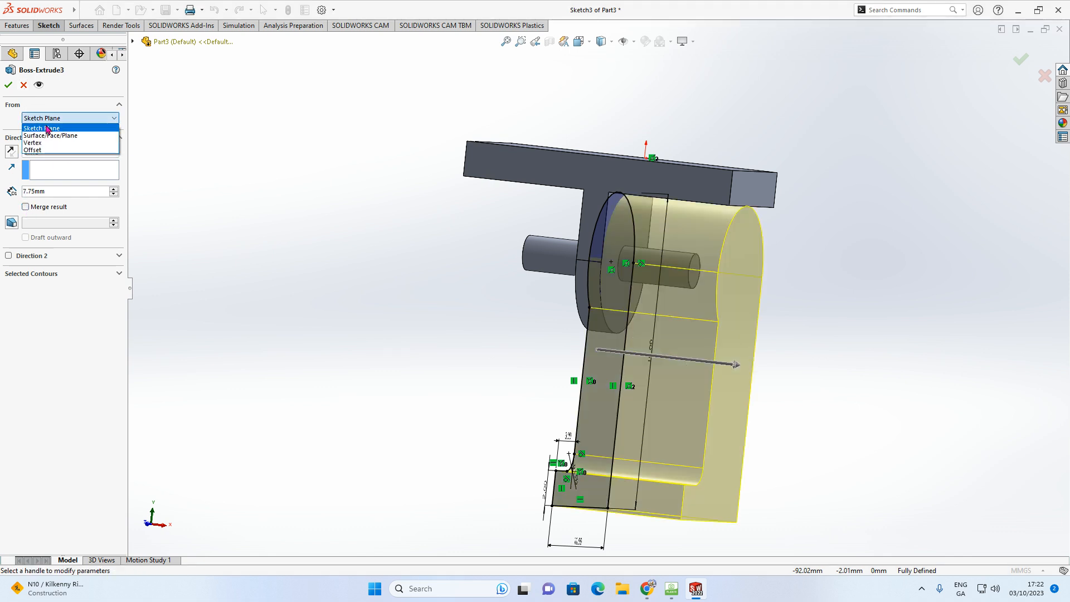
{"action": "left_click", "coordinate": [48, 150]}
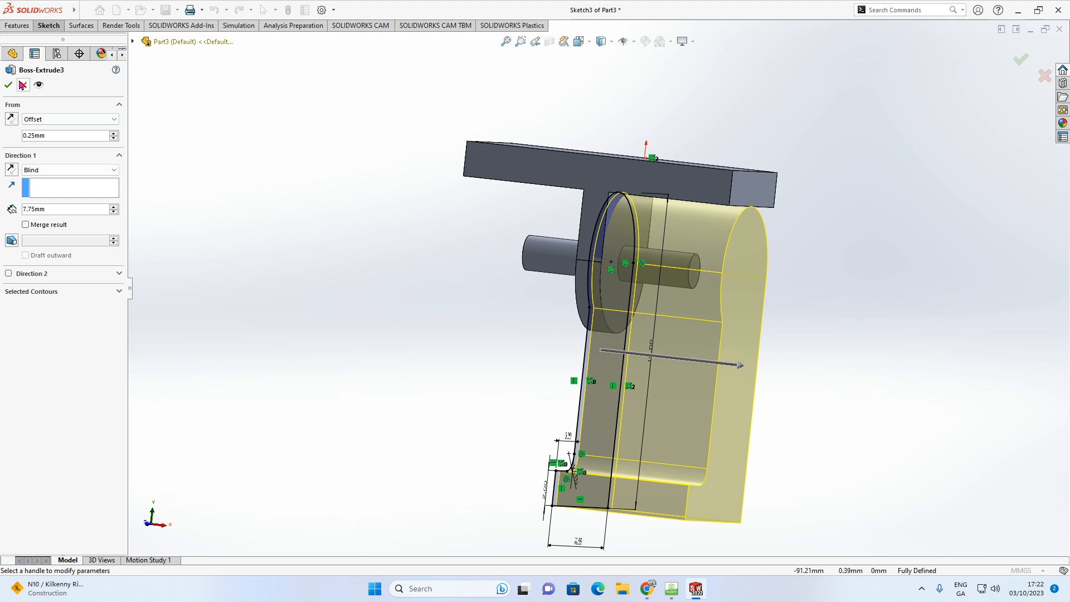
{"action": "left_click", "coordinate": [11, 85]}
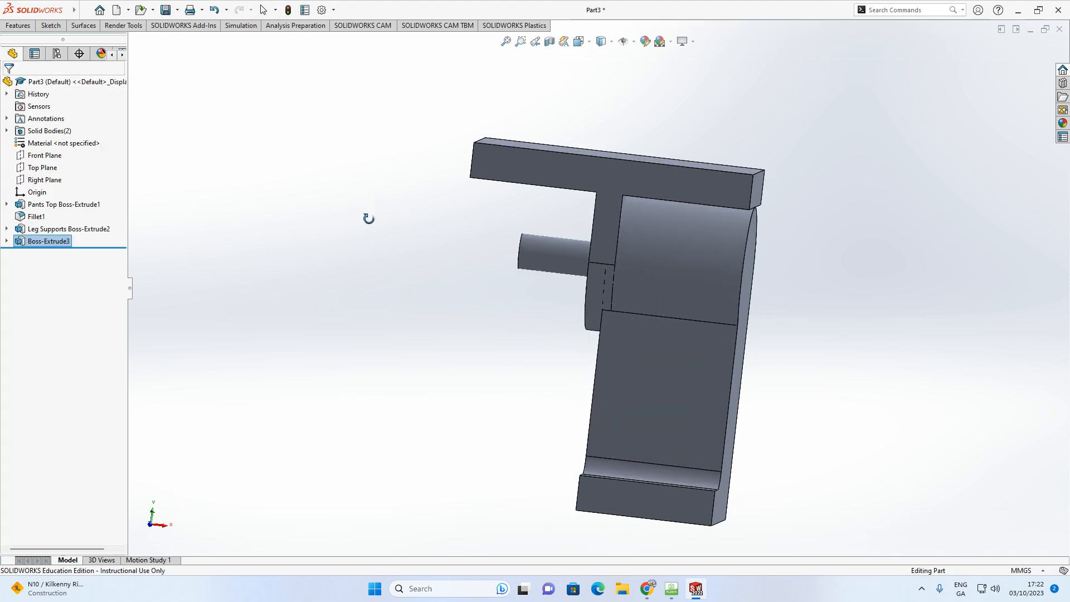
Step: Examine the pants top and the leg as separate solid bodies, highlighting their faces in turn
{"action": "middle_click_drag", "start_coordinate": [395, 229], "coordinate": [370, 222]}
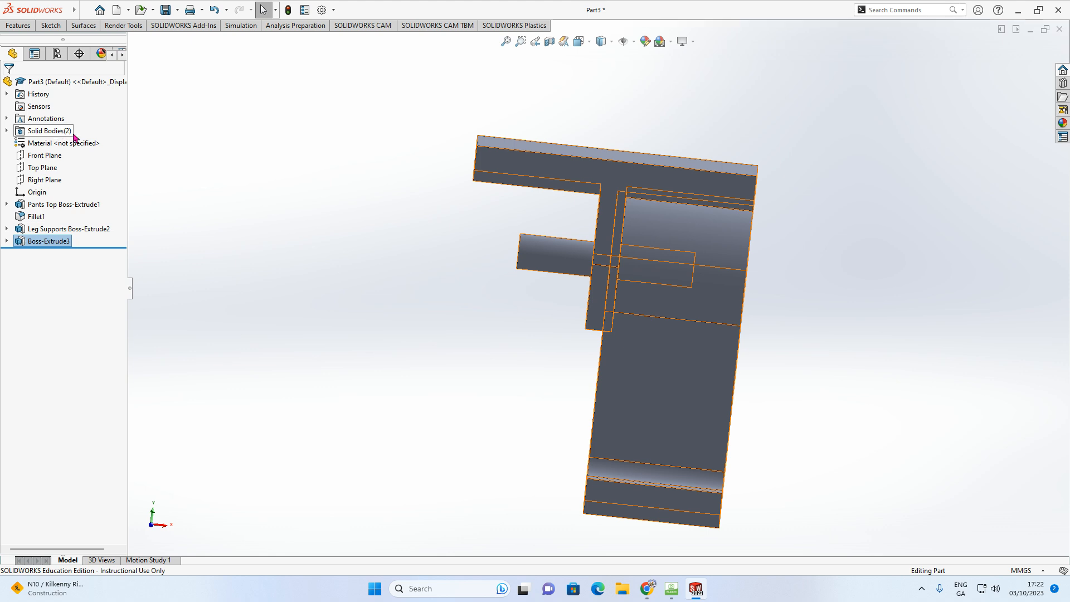
{"action": "left_click", "coordinate": [520, 166]}
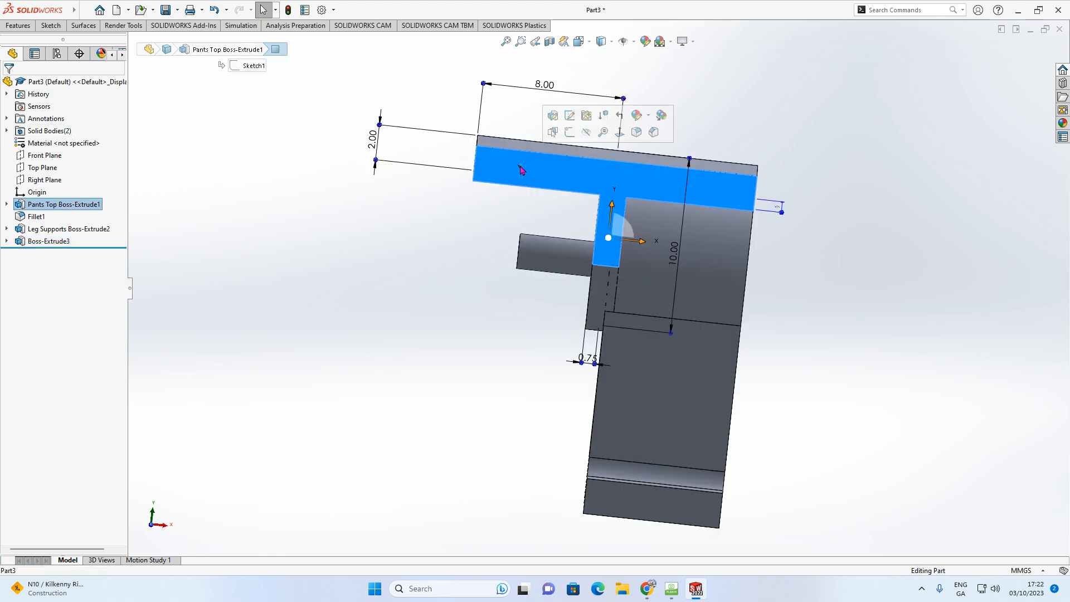
{"action": "left_click", "coordinate": [707, 288]}
{"action": "left_click", "coordinate": [699, 365]}
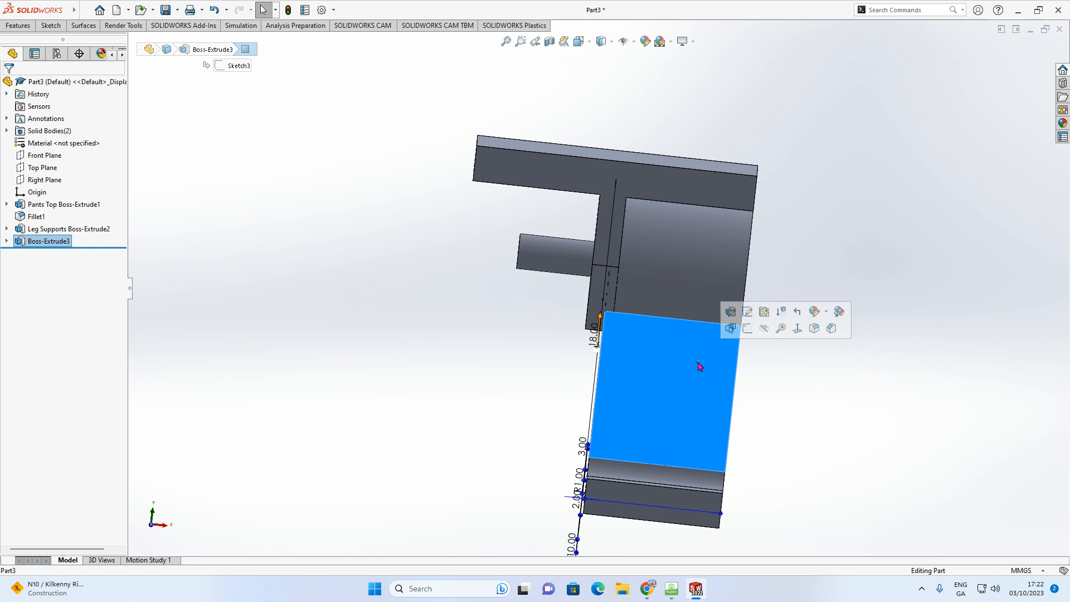
{"action": "middle_click_drag", "start_coordinate": [674, 373], "coordinate": [686, 379]}
{"action": "left_click", "coordinate": [478, 321]}
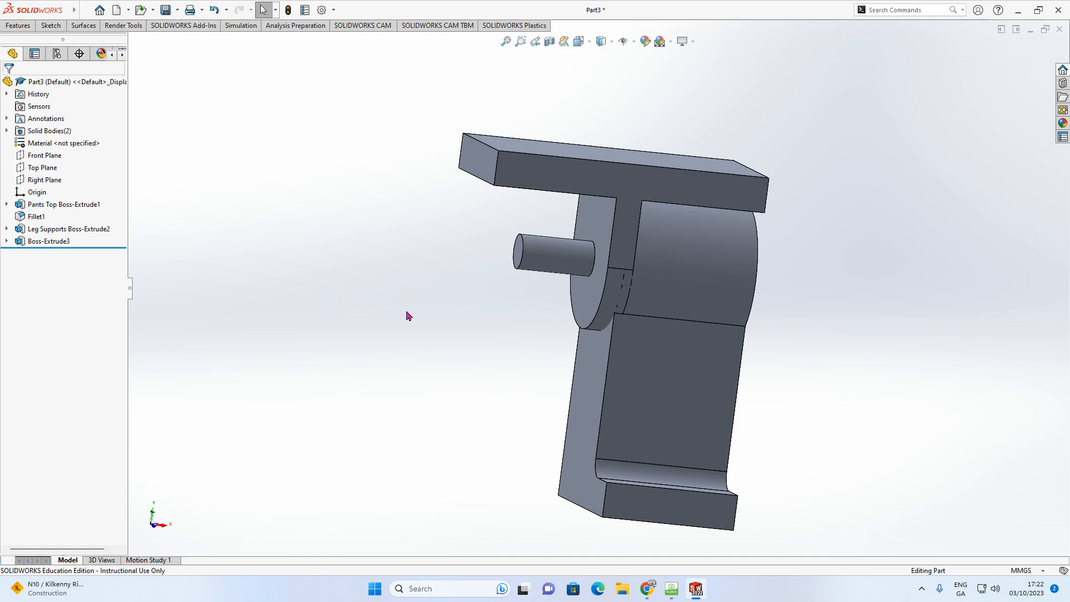
Step: Try to mirror the leg extrusion about the Right Plane as a feature
{"action": "left_click", "coordinate": [18, 26]}
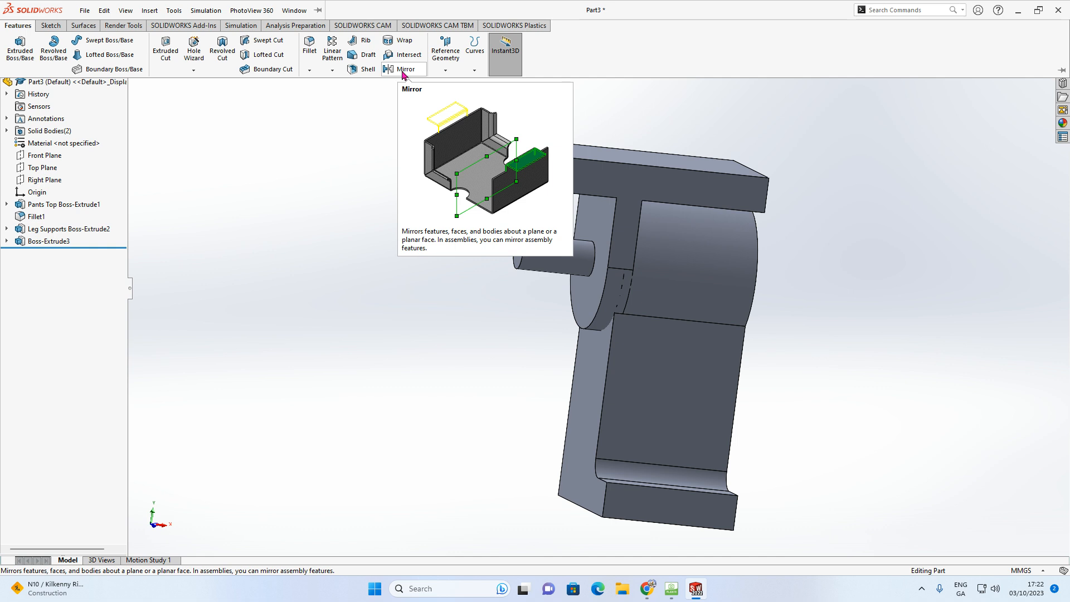
{"action": "left_click", "coordinate": [404, 70]}
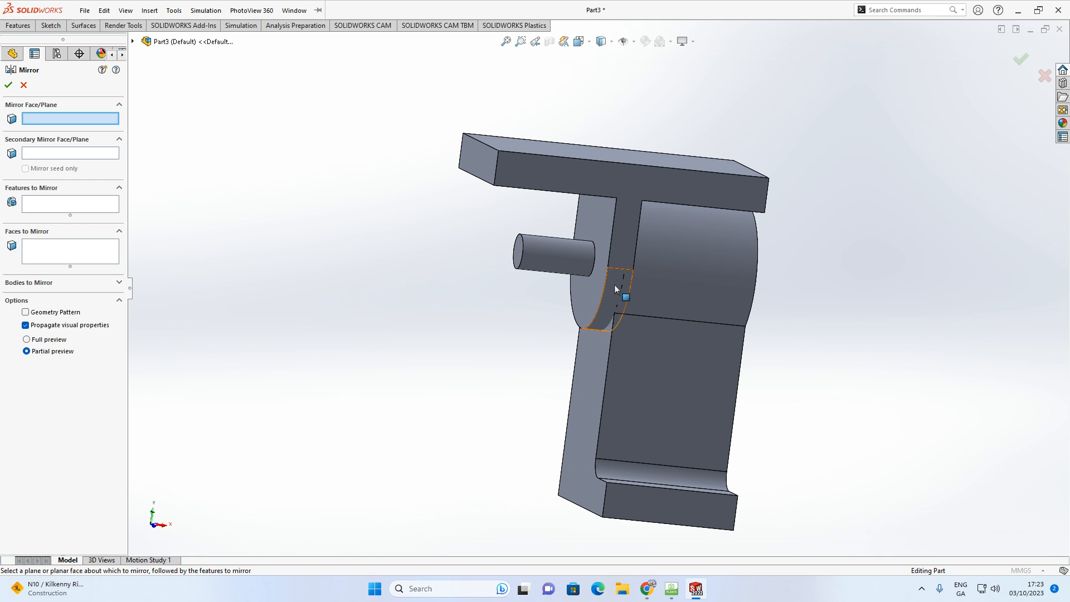
{"action": "left_click", "coordinate": [133, 42]}
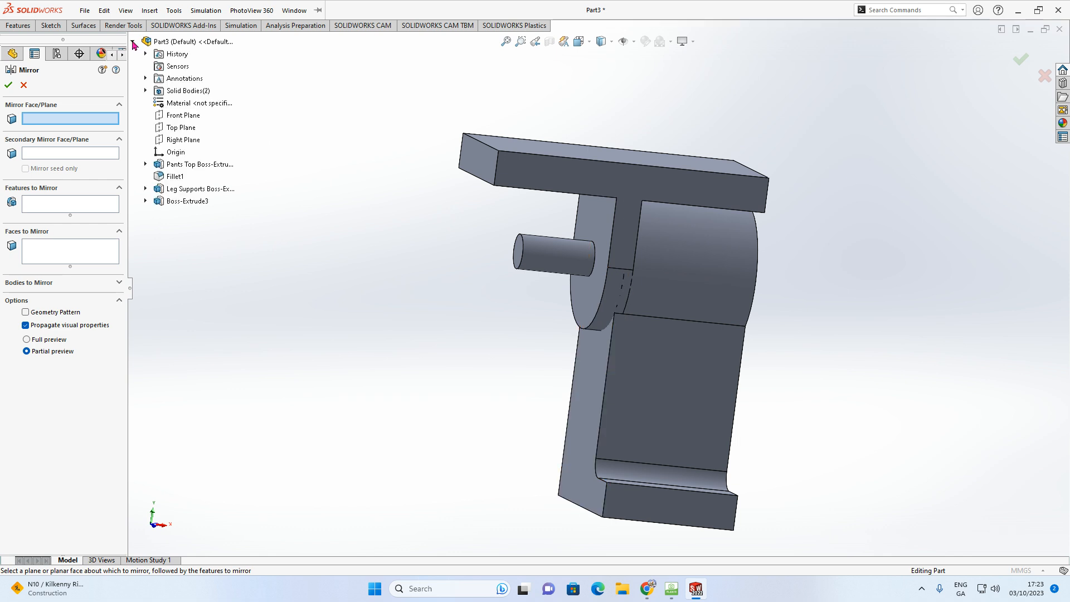
{"action": "left_click", "coordinate": [175, 140]}
{"action": "middle_click_drag", "start_coordinate": [349, 239], "coordinate": [329, 231]}
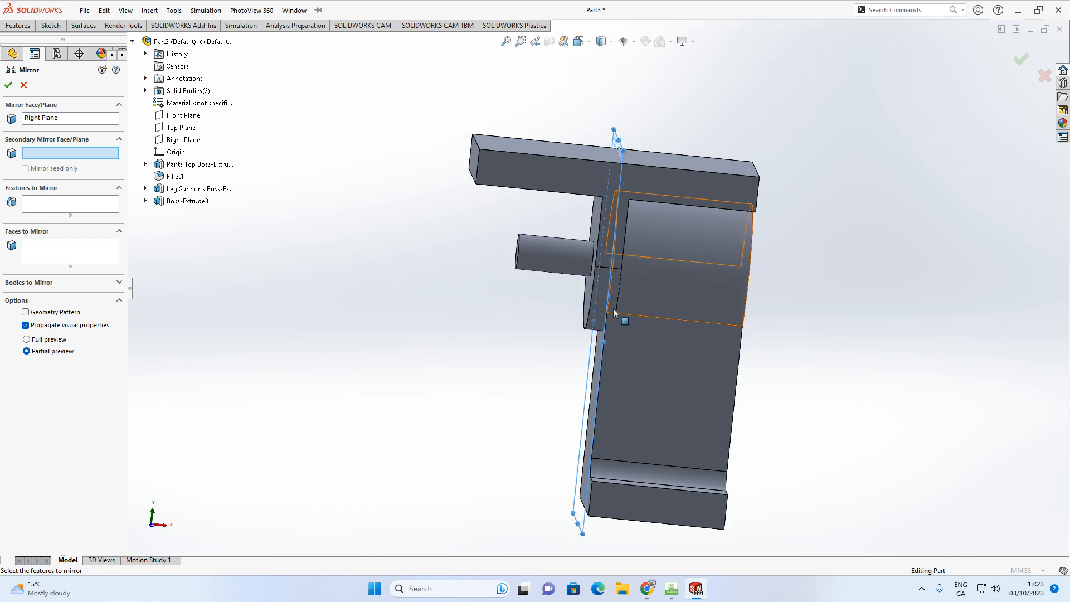
{"action": "left_click", "coordinate": [39, 206]}
{"action": "left_click", "coordinate": [189, 201]}
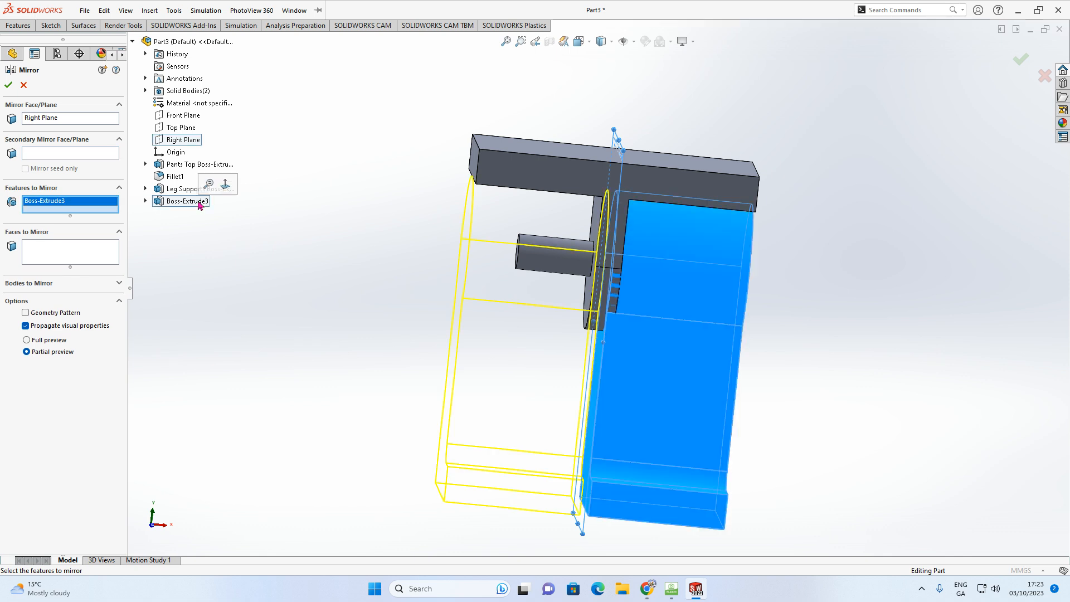
{"action": "left_click", "coordinate": [12, 89]}
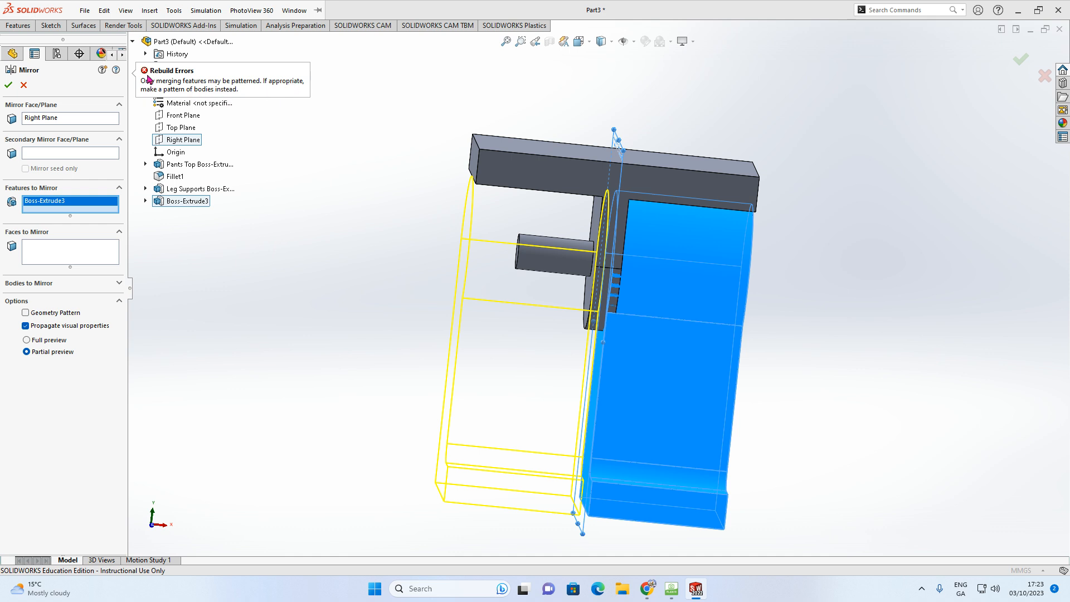
{"action": "left_click", "coordinate": [23, 86]}
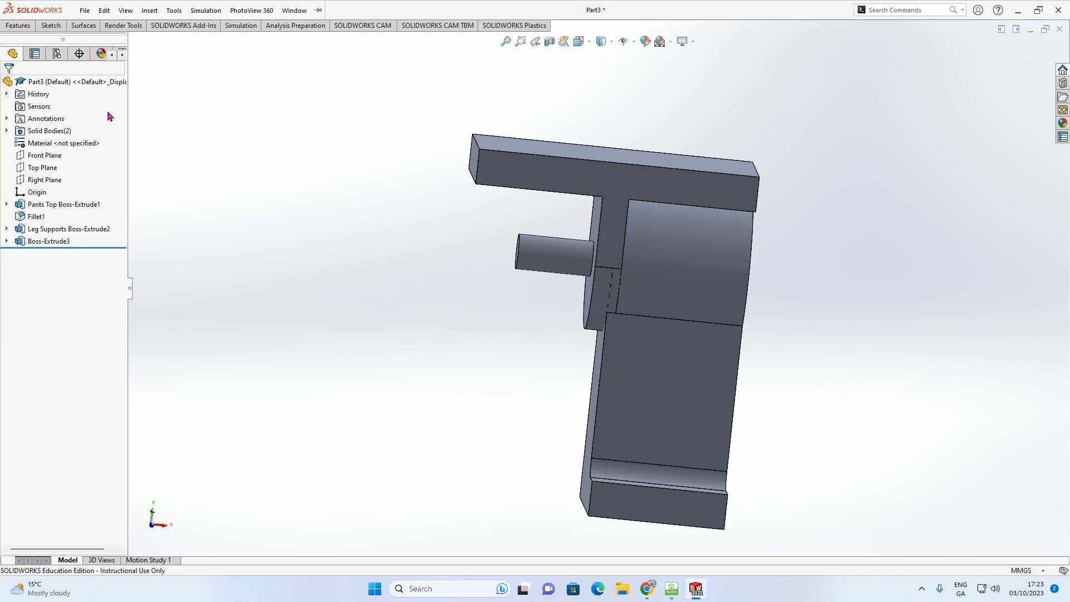
Step: Start a linear pattern along the pants top's long upper front edge with 8.25 mm spacing
{"action": "left_click", "coordinate": [19, 28]}
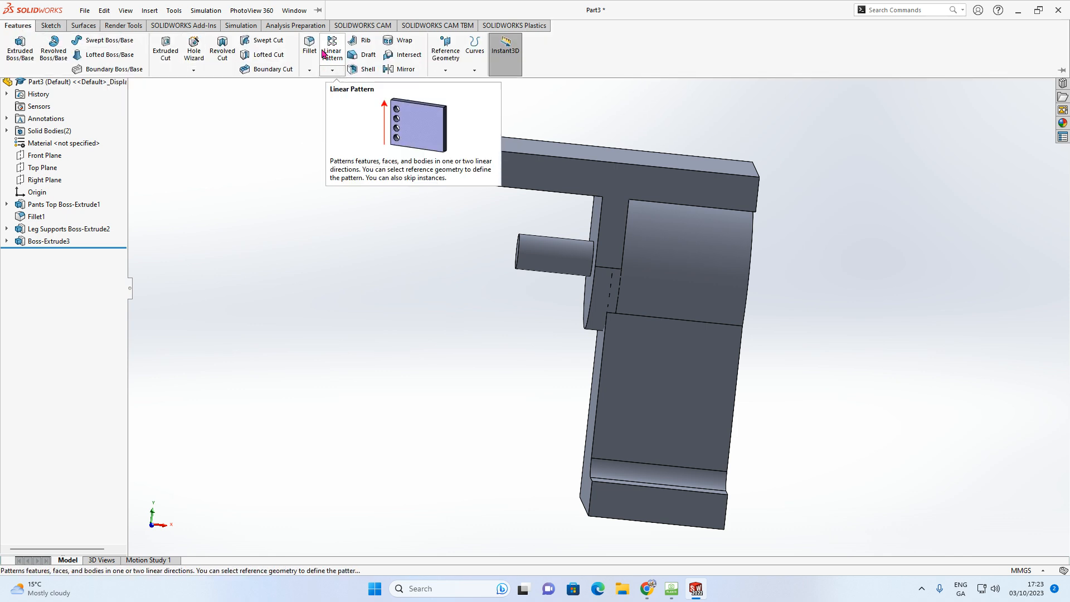
{"action": "left_click", "coordinate": [332, 71]}
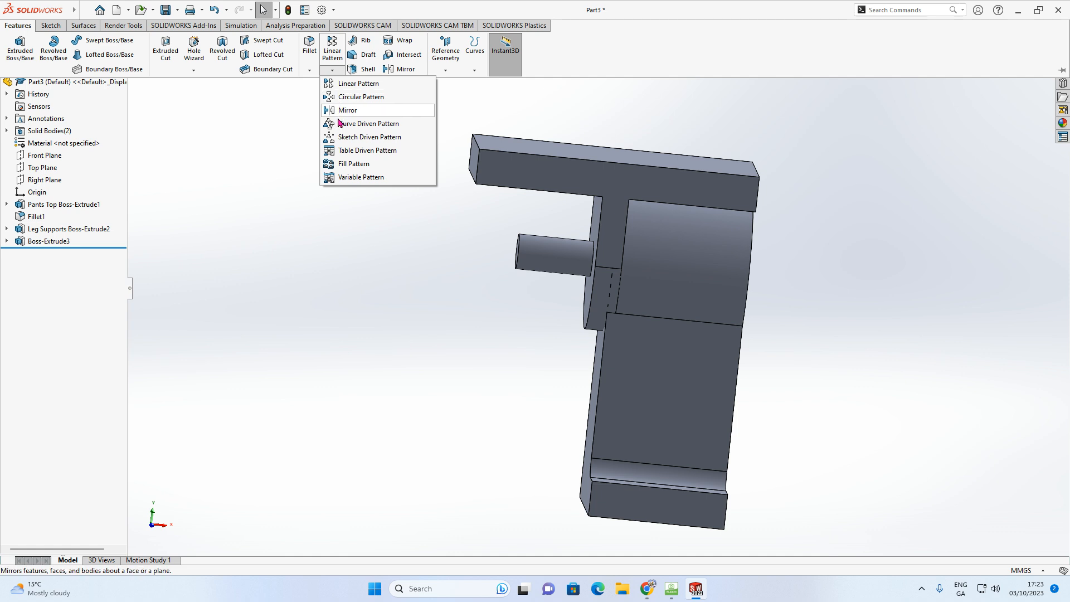
{"action": "left_click", "coordinate": [18, 25]}
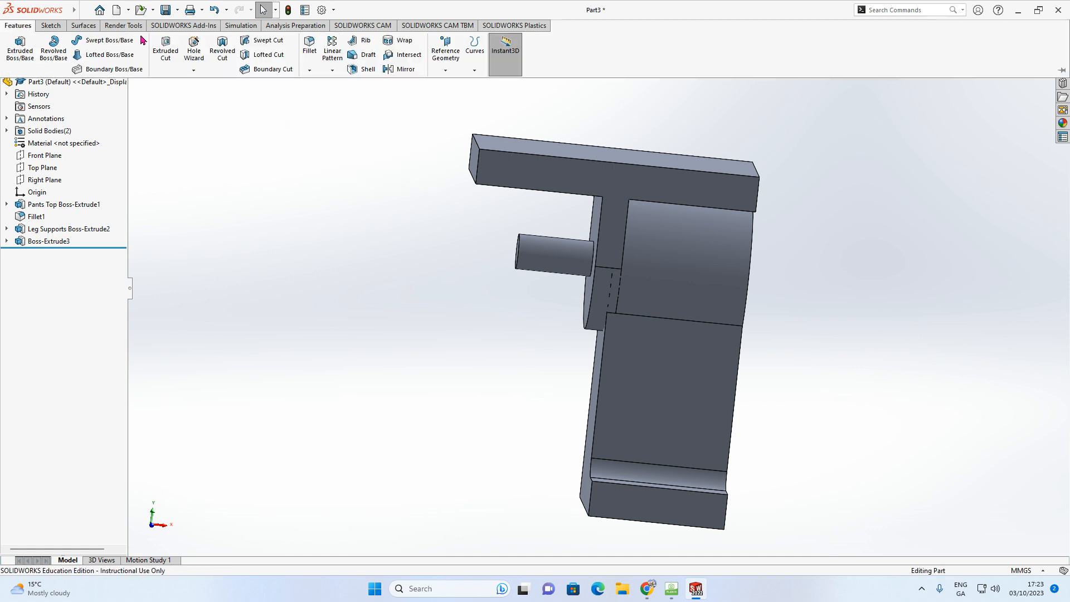
{"action": "left_click", "coordinate": [332, 70]}
{"action": "left_click", "coordinate": [329, 83]}
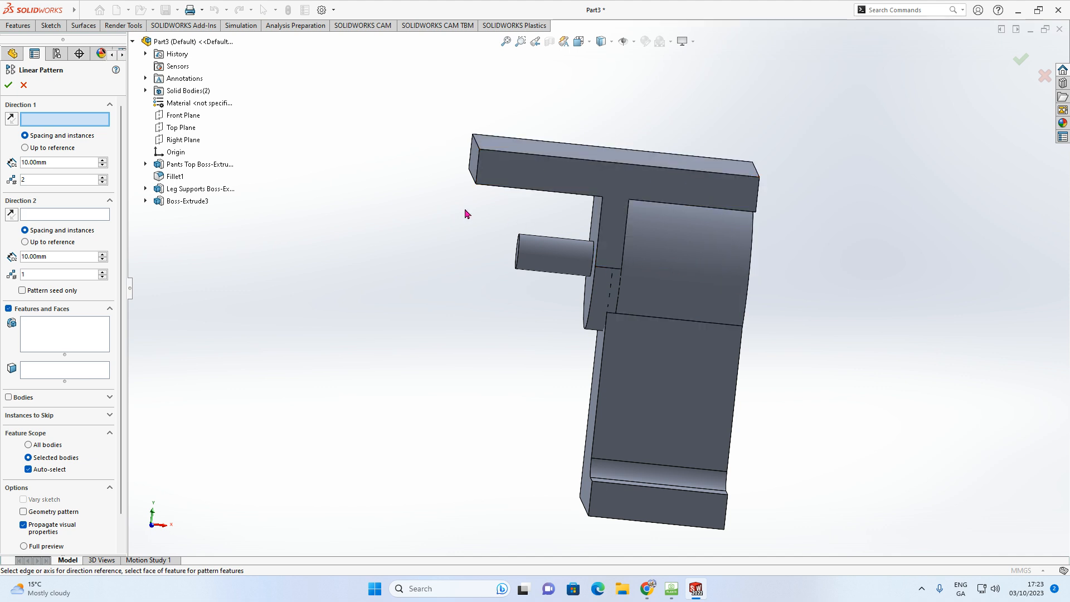
{"action": "left_click", "coordinate": [597, 165]}
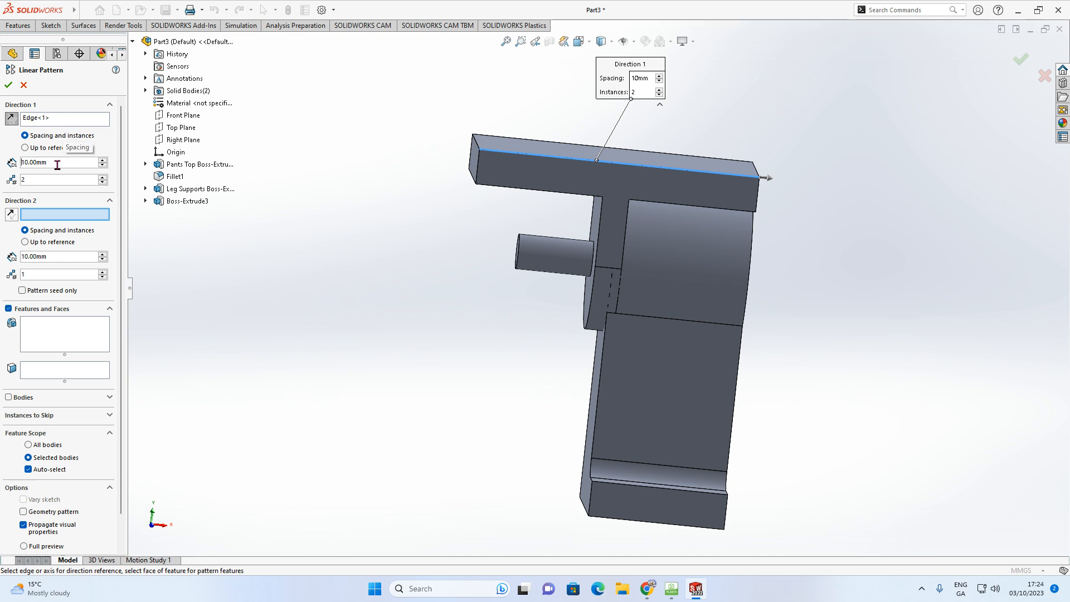
{"action": "left_click_drag", "start_coordinate": [57, 164], "coordinate": [16, 165]}
{"action": "type", "text": "8.25"}
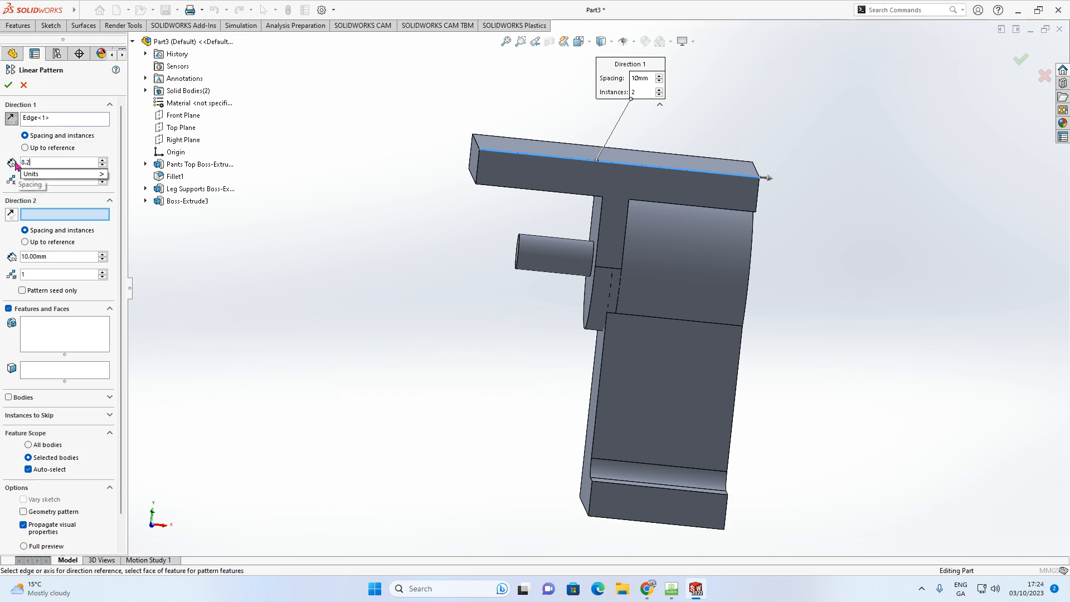
{"action": "key", "text": "Return"}
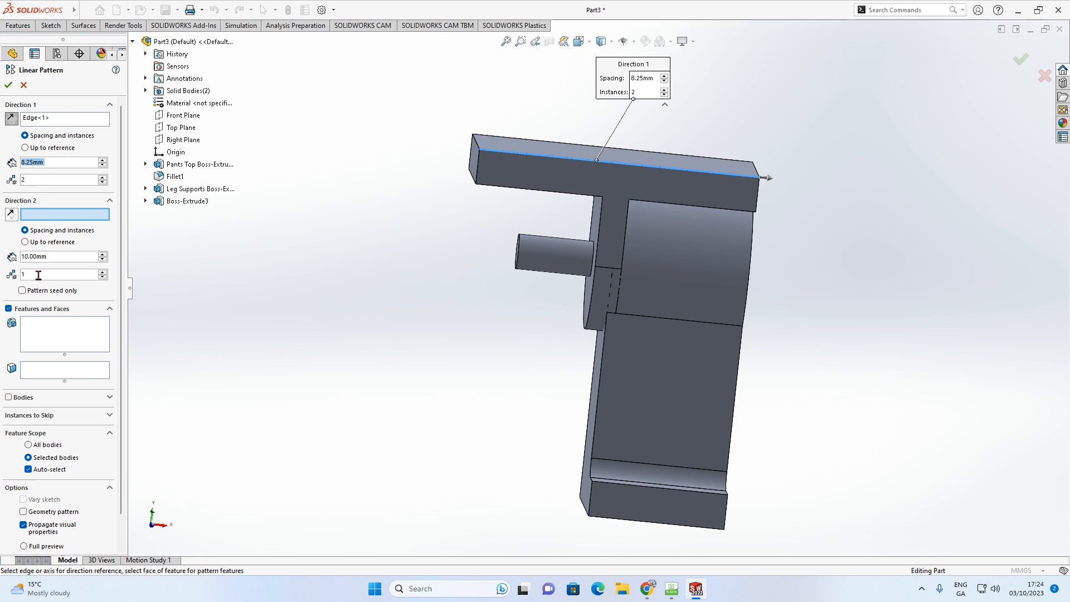
Step: Choose the leg extrusion as the feature to repeat in the linear pattern
{"action": "left_click", "coordinate": [51, 331]}
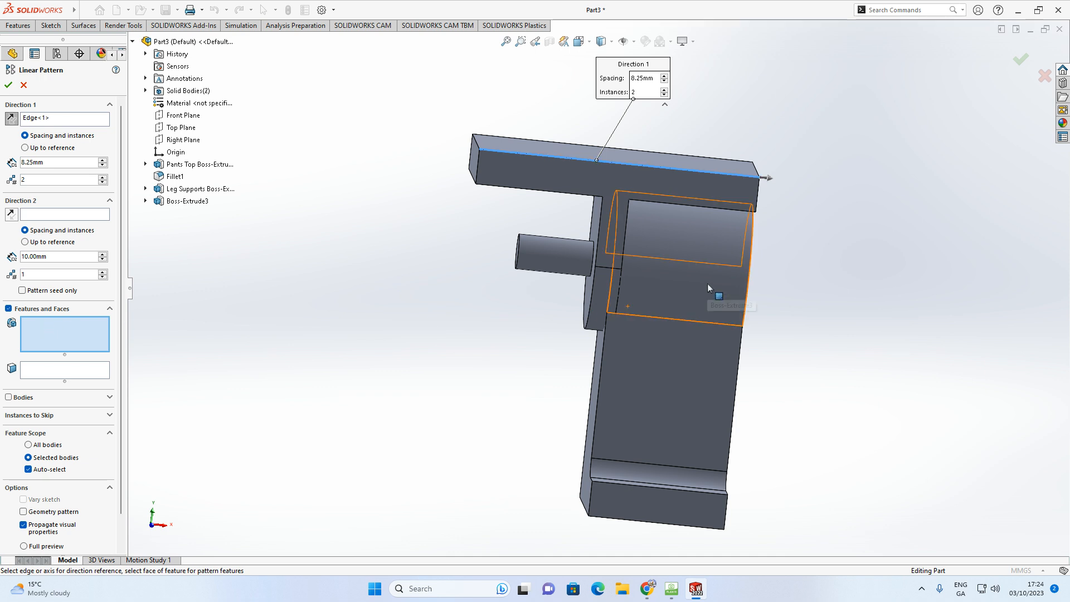
{"action": "left_click", "coordinate": [699, 361]}
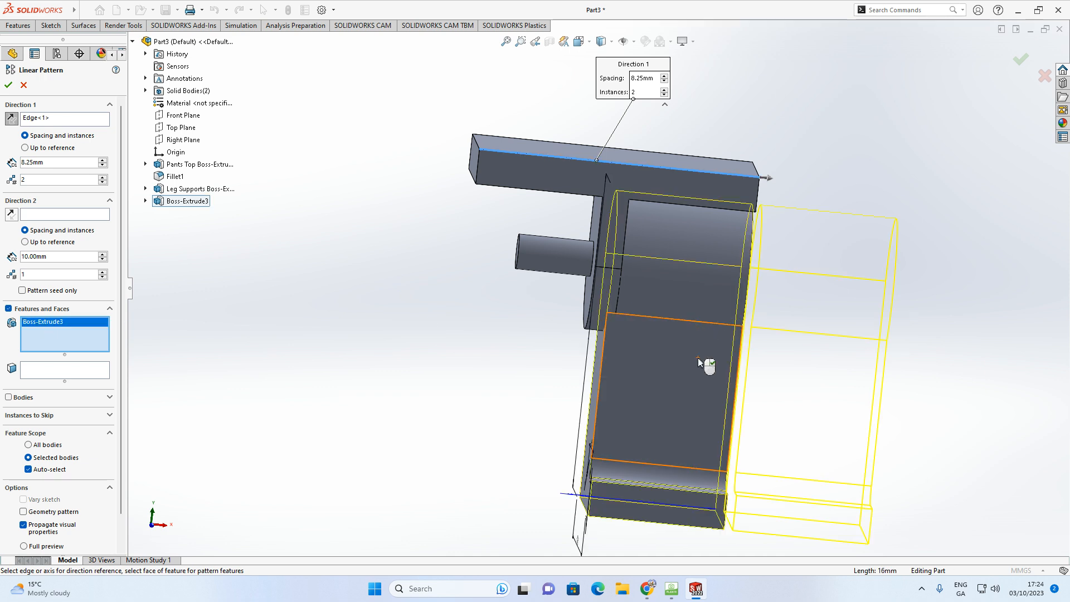
{"action": "left_click", "coordinate": [67, 323]}
{"action": "key", "text": "Delete"}
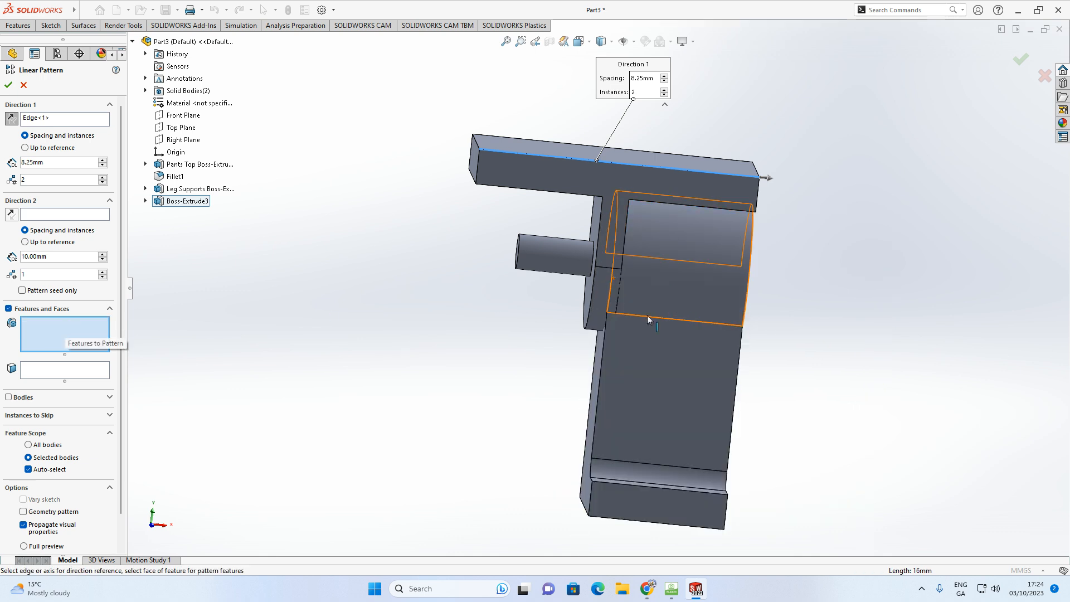
{"action": "left_click", "coordinate": [676, 398]}
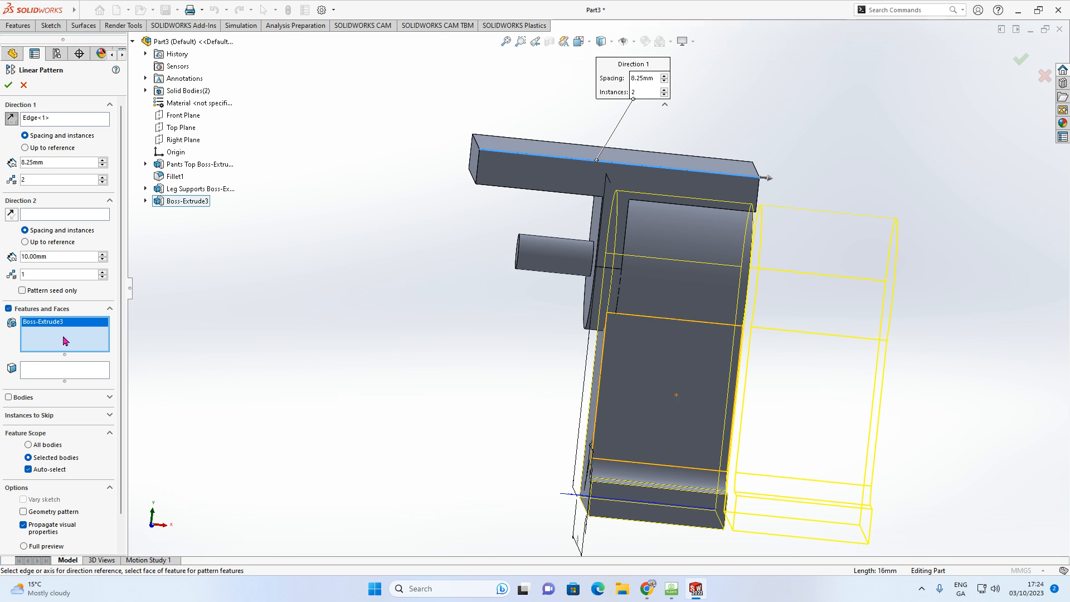
Step: Reverse the pattern direction toward the exposed support pin and create the second leg with 2 instances in total
{"action": "middle_click_drag", "start_coordinate": [697, 306], "coordinate": [668, 326]}
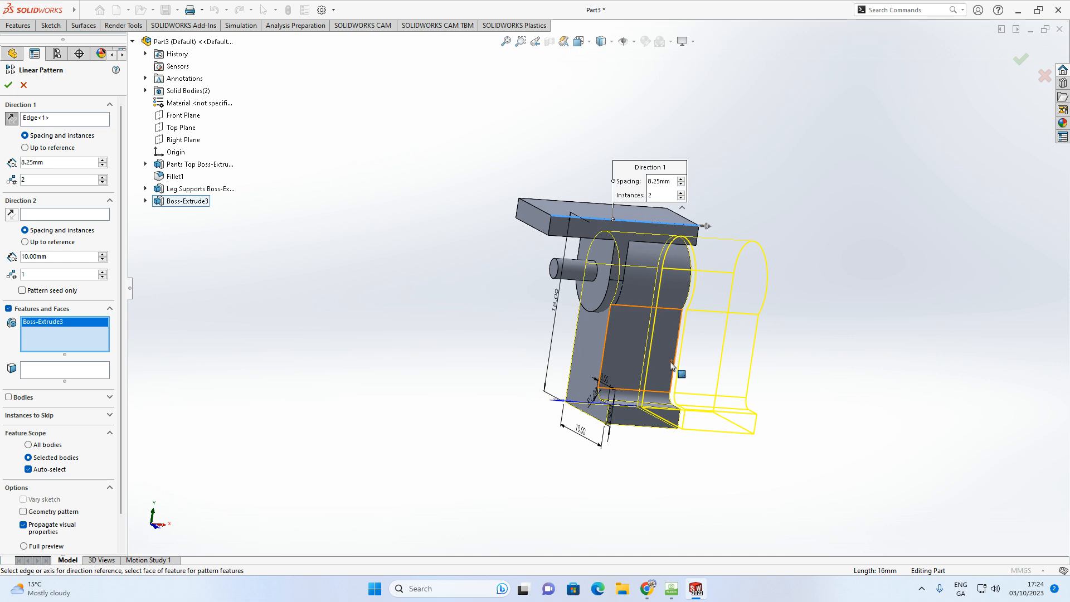
{"action": "scroll", "coordinate": [667, 315], "scroll_direction": "down", "scroll_amount": 2}
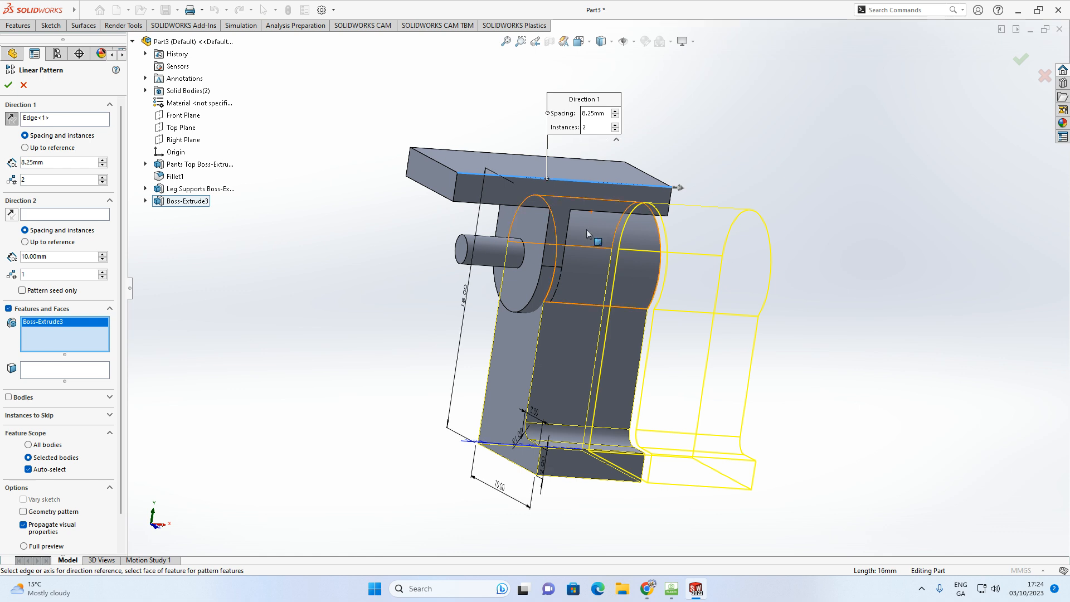
{"action": "mouse_move", "coordinate": [707, 248]}
{"action": "middle_mouse_down"}
{"action": "mouse_move", "coordinate": [677, 240]}
{"action": "mouse_move", "coordinate": [702, 241]}
{"action": "middle_mouse_up"}
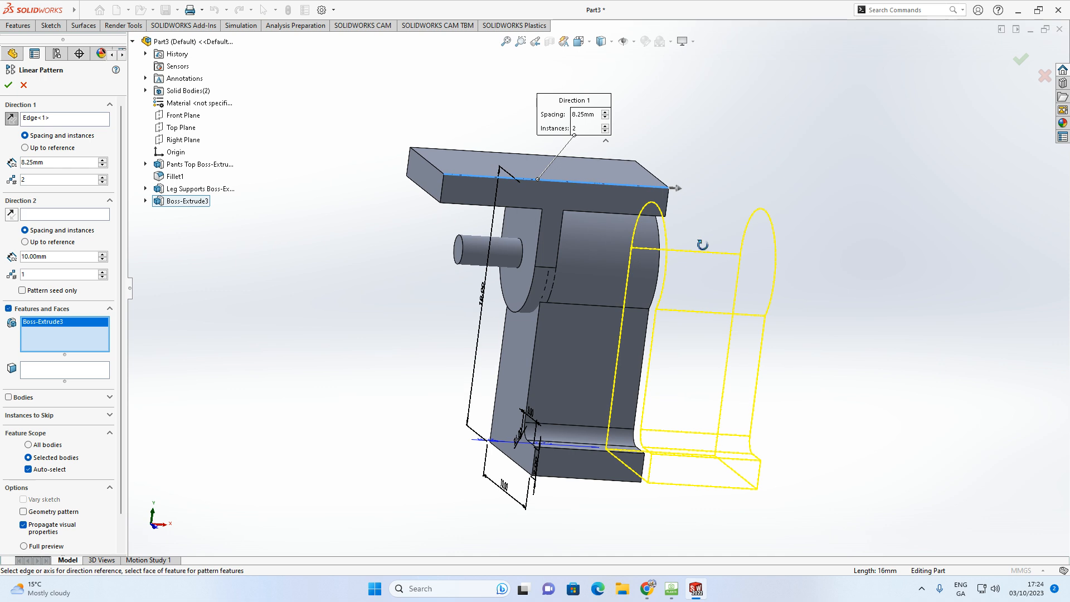
{"action": "left_click", "coordinate": [11, 119]}
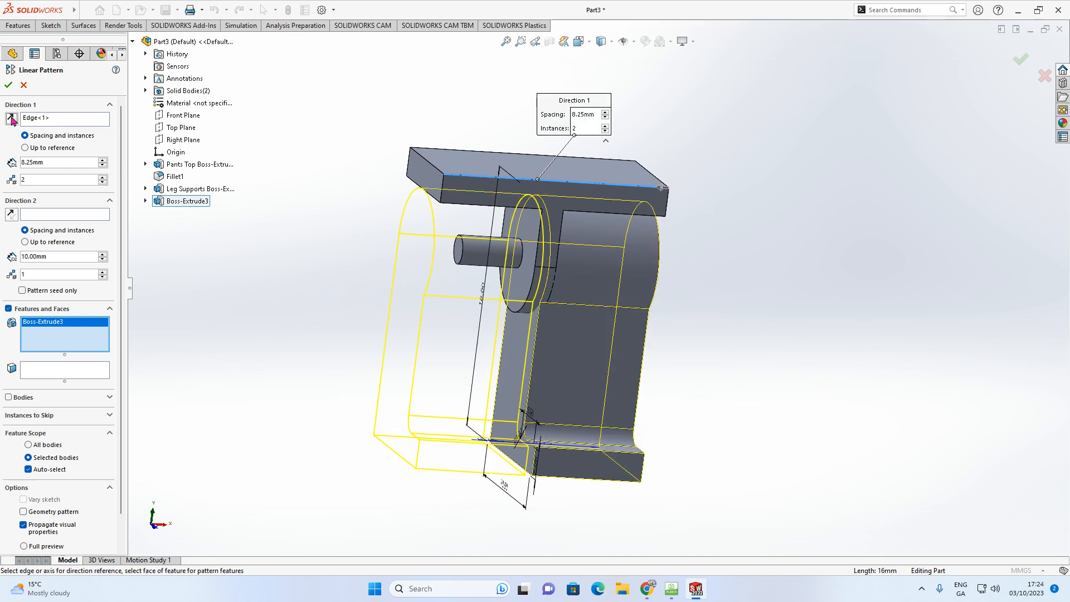
{"action": "middle_click_drag", "start_coordinate": [353, 279], "coordinate": [331, 250]}
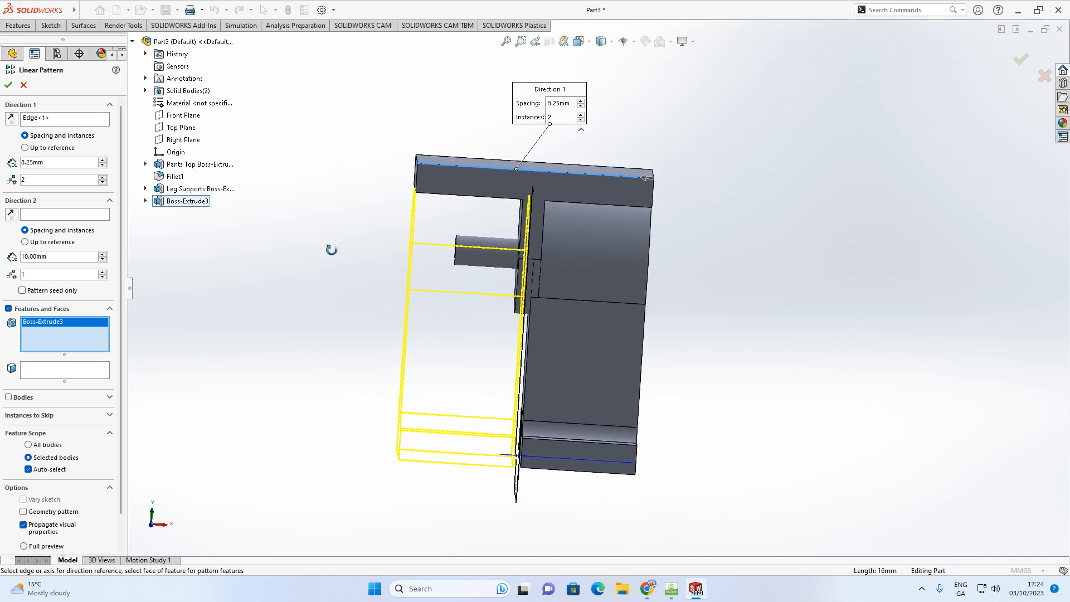
{"action": "scroll", "coordinate": [123, 391], "scroll_direction": "down", "scroll_amount": 2}
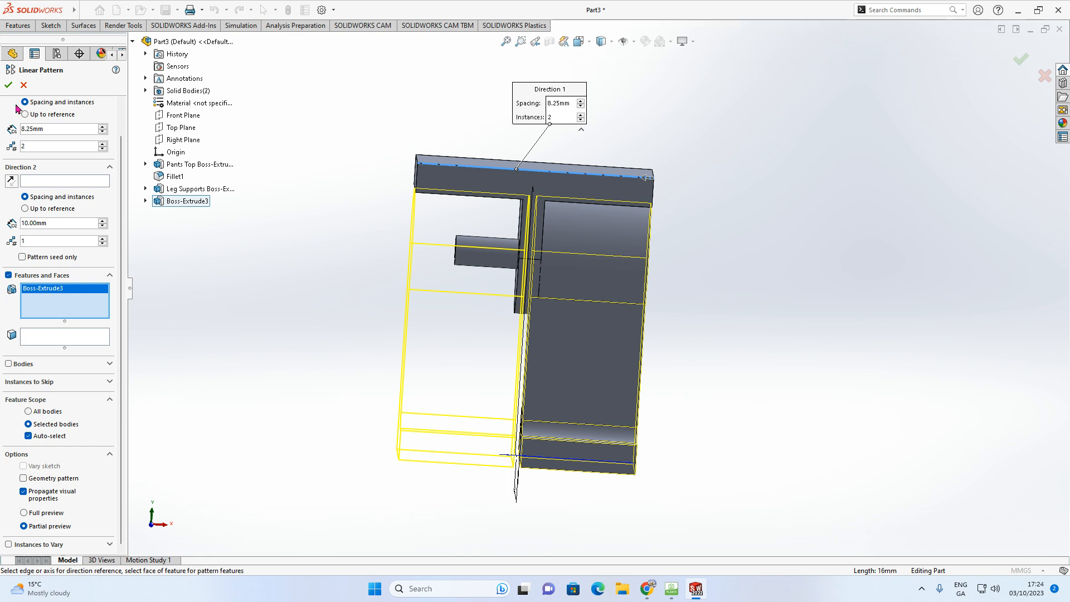
{"action": "left_click", "coordinate": [8, 85]}
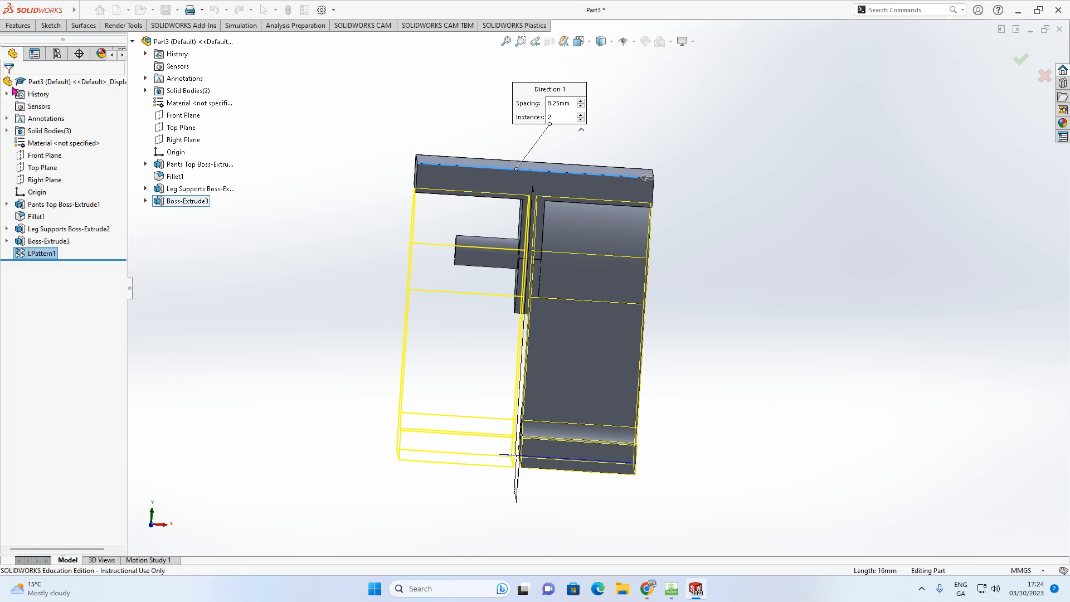
{"action": "middle_click_drag", "start_coordinate": [334, 270], "coordinate": [354, 340]}
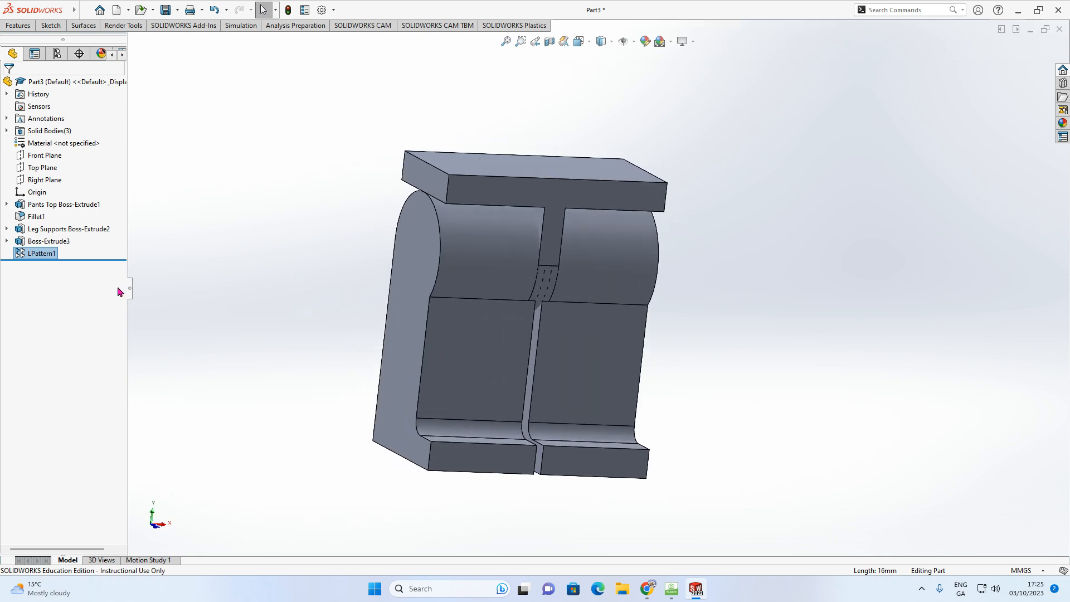
{"action": "left_click", "coordinate": [255, 224]}
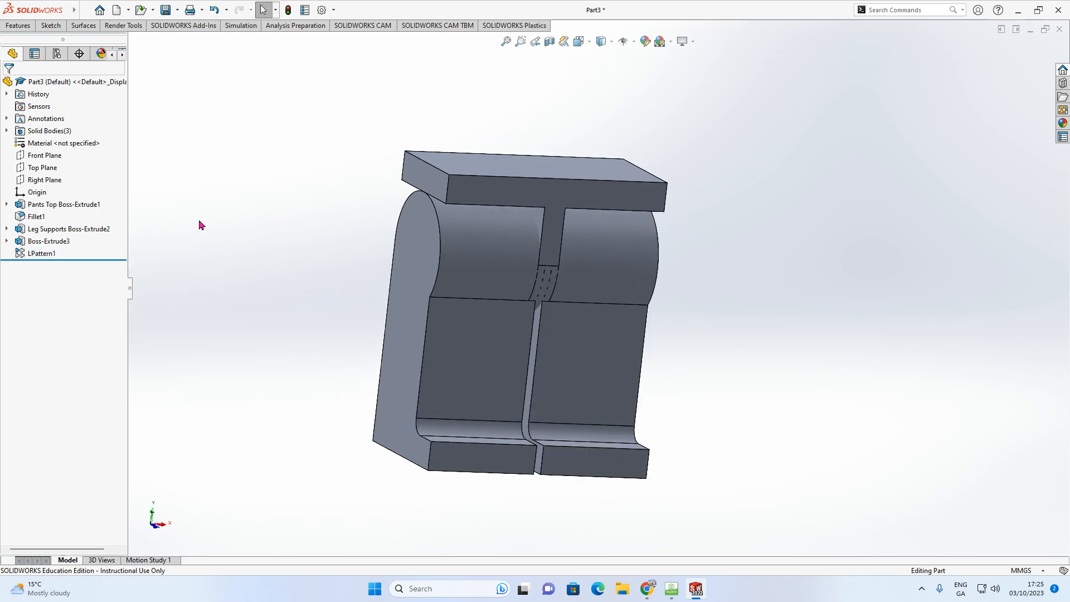
Step: Rename the leg extrusion feature as Leg 1 Boss-Extrude3
{"action": "left_click", "coordinate": [49, 242]}
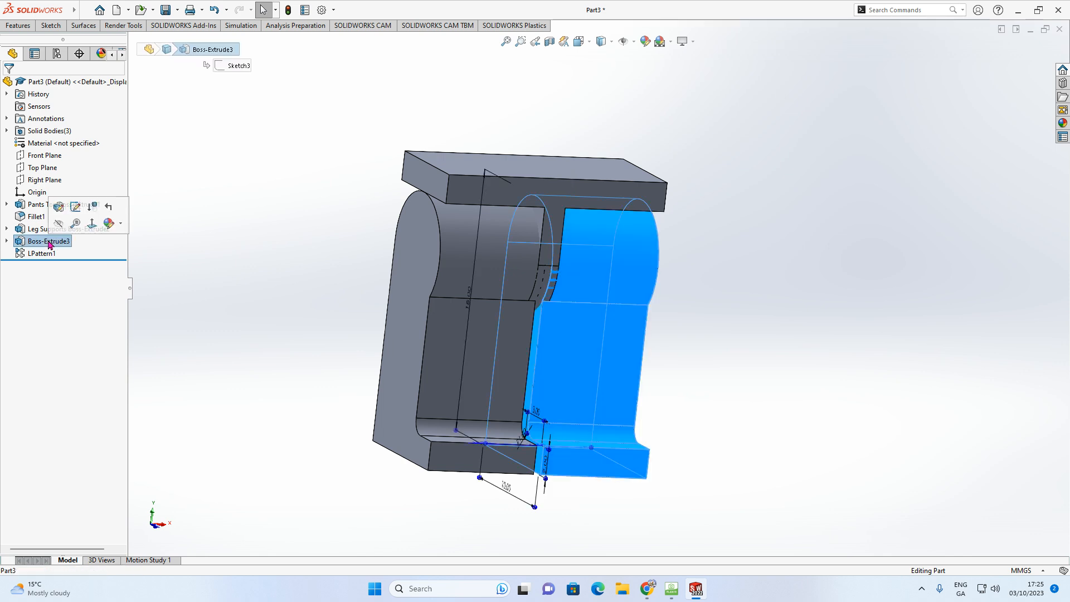
{"action": "left_click", "coordinate": [29, 240]}
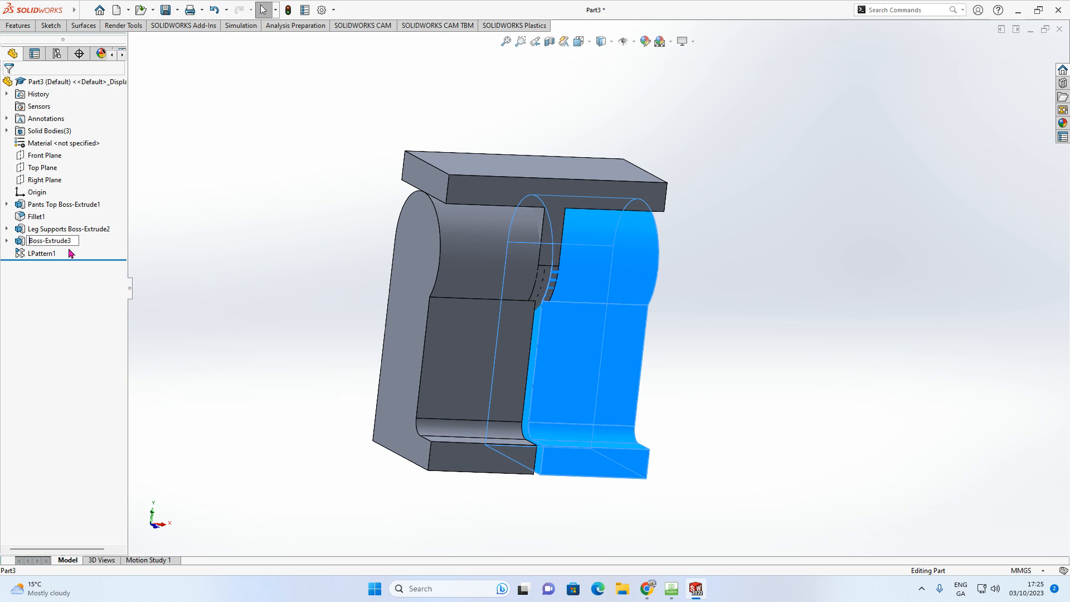
{"action": "type", "text": "Leg 1"}
{"action": "key", "text": "Return"}
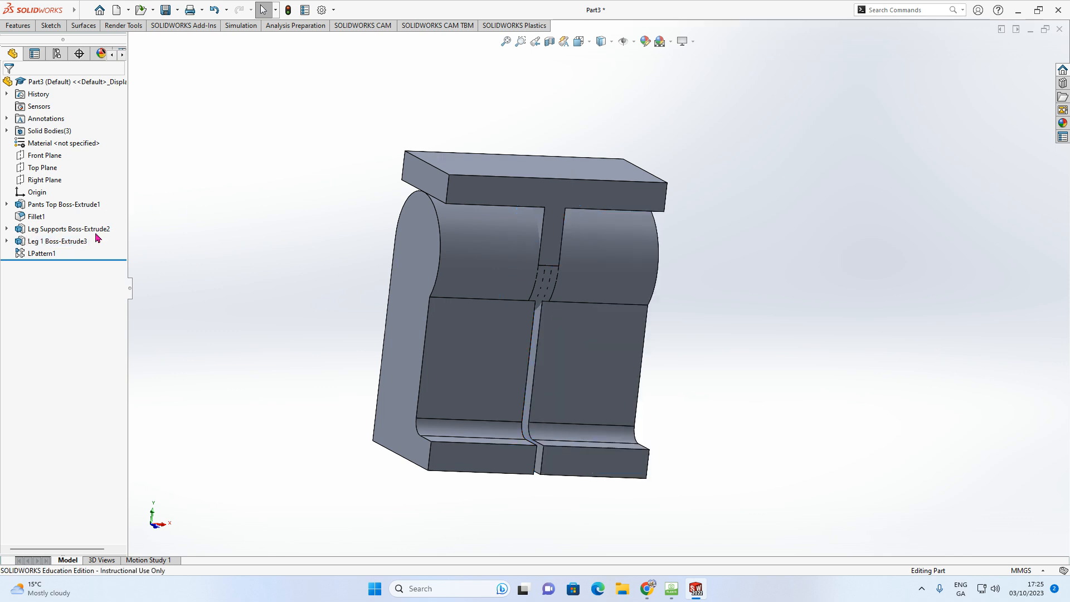
Step: Rename the linear pattern as Leg 2 LPattern1 and highlight both leg features in turn to check their bodies
{"action": "left_click", "coordinate": [42, 253]}
{"action": "left_click", "coordinate": [41, 253]}
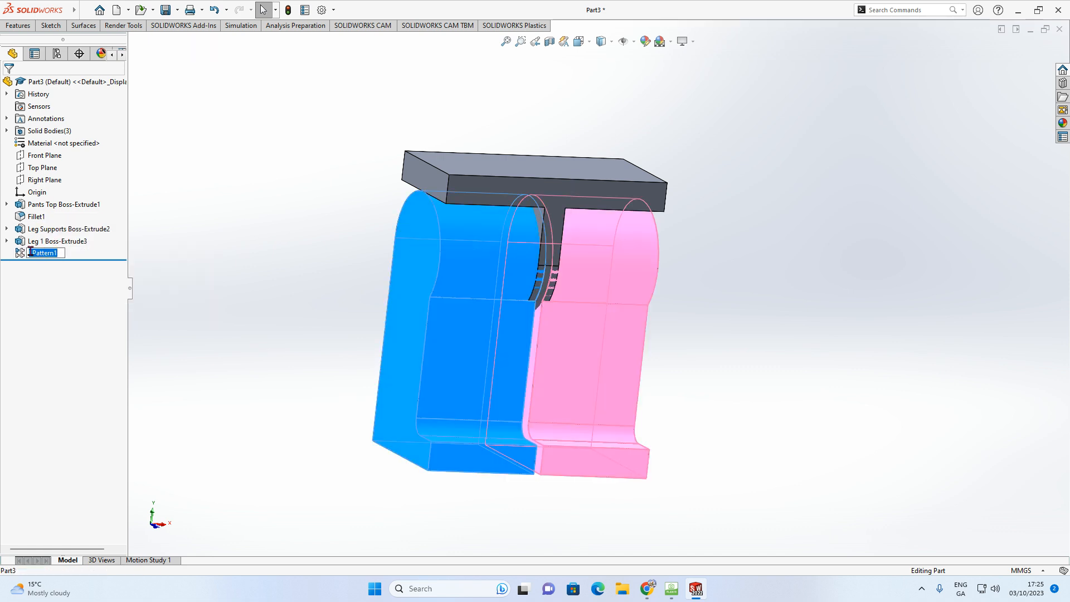
{"action": "type", "text": "leg 2"}
{"action": "key", "text": "BackSpace"}
{"action": "type", "text": "Leg 2 L"}
{"action": "left_click", "coordinate": [369, 102]}
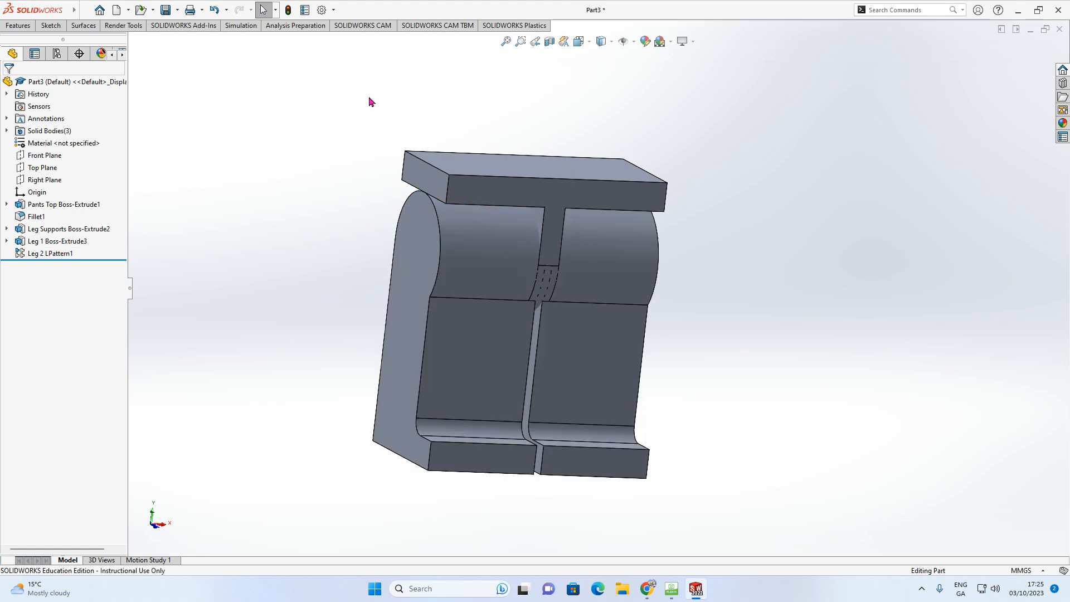
{"action": "left_click", "coordinate": [41, 253]}
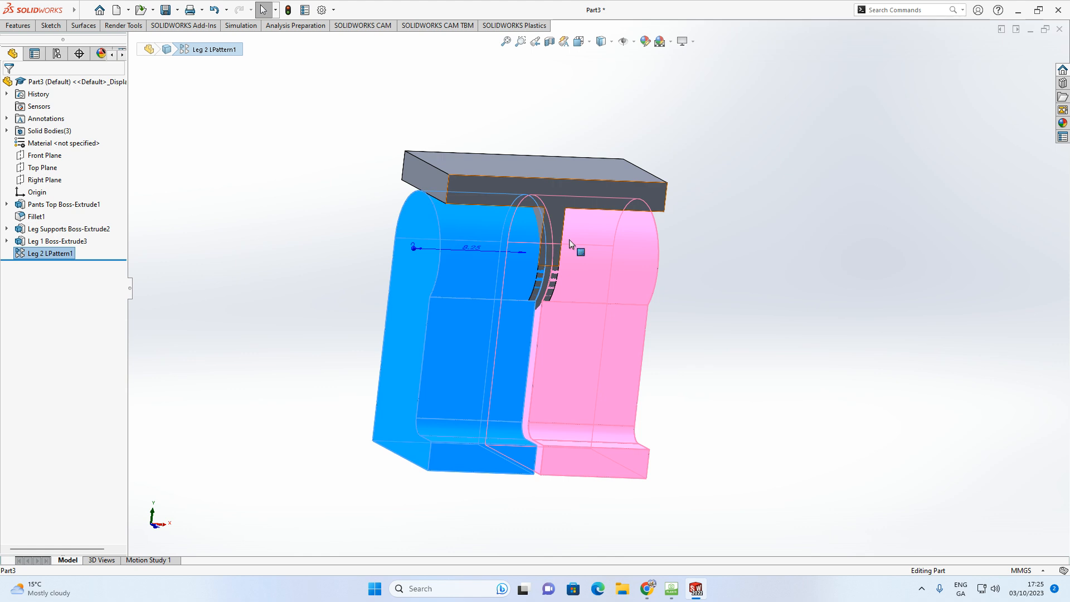
{"action": "left_click", "coordinate": [713, 248]}
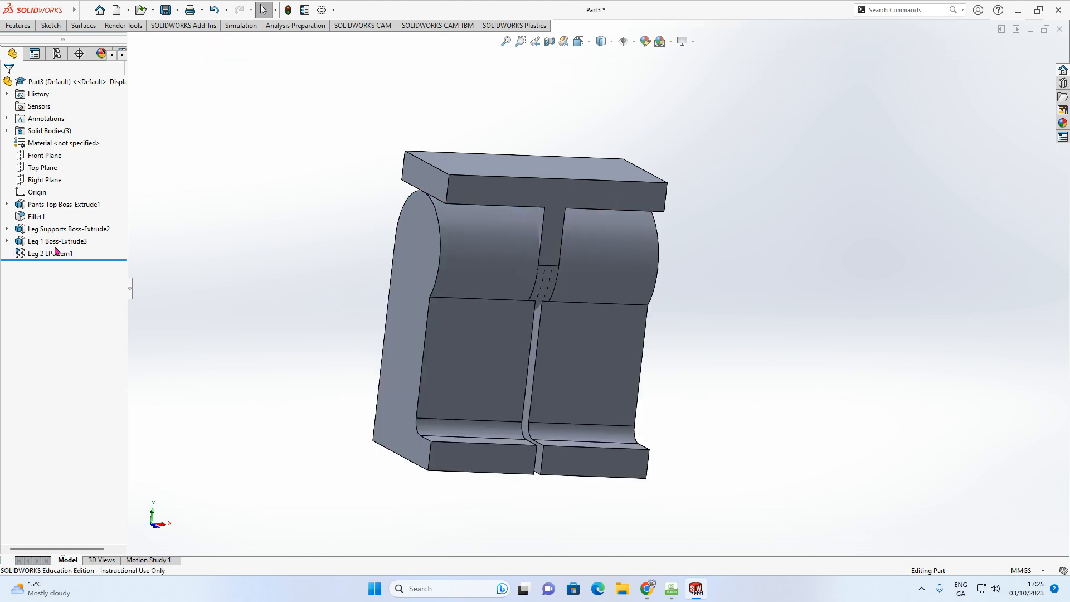
{"action": "left_click", "coordinate": [39, 243]}
{"action": "left_click", "coordinate": [812, 184]}
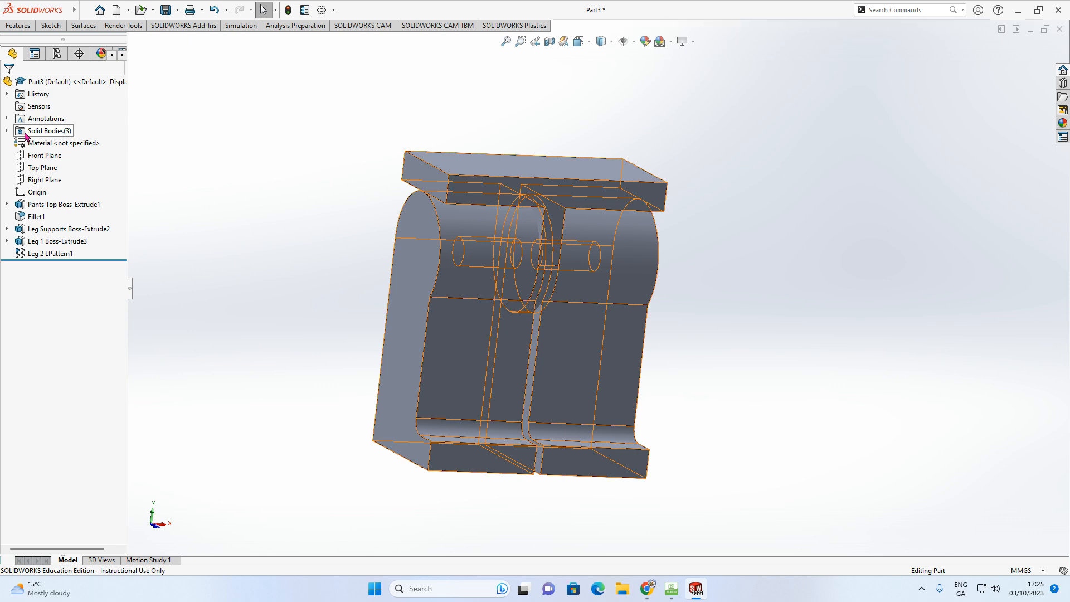
Step: Expand the part's solid bodies and highlight the leg supports, Leg 1 and Leg 2 bodies in turn, then collapse the list
{"action": "left_click", "coordinate": [7, 131]}
{"action": "left_click", "coordinate": [49, 146]}
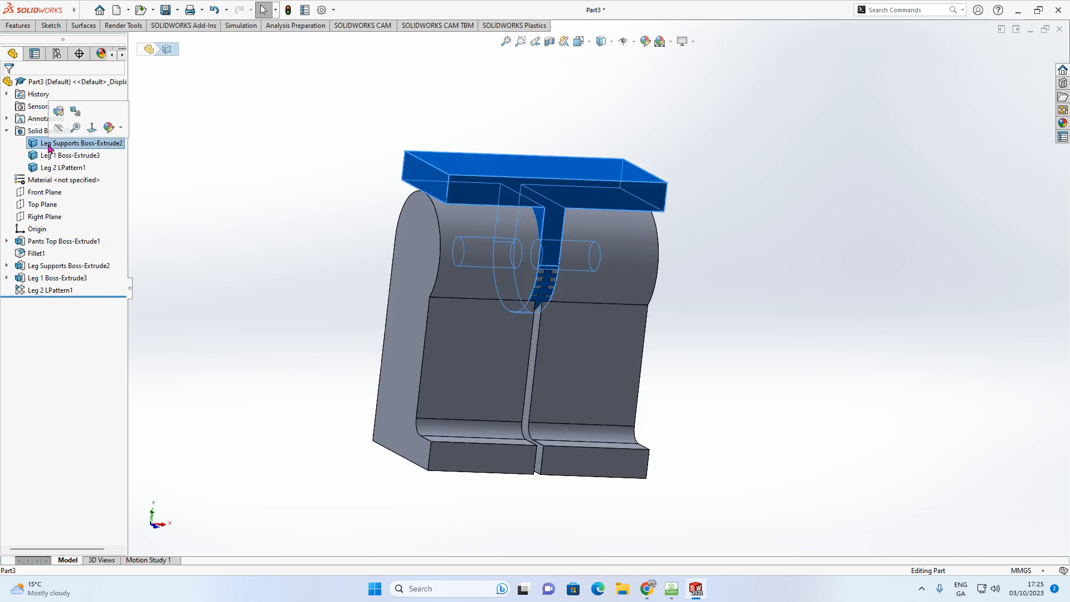
{"action": "left_click", "coordinate": [50, 156]}
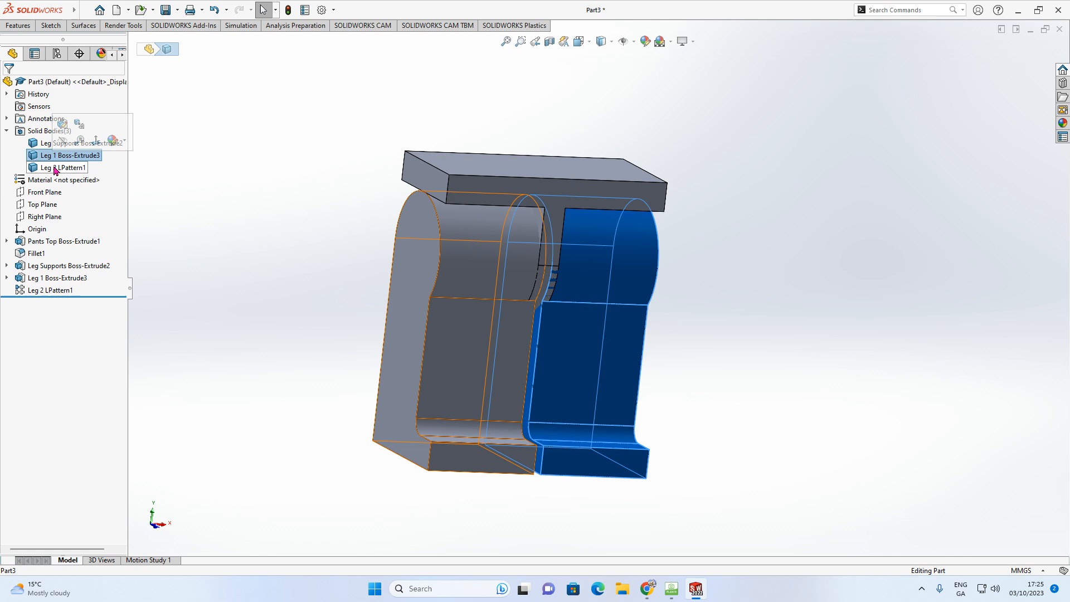
{"action": "left_click", "coordinate": [55, 170]}
{"action": "left_click", "coordinate": [253, 137]}
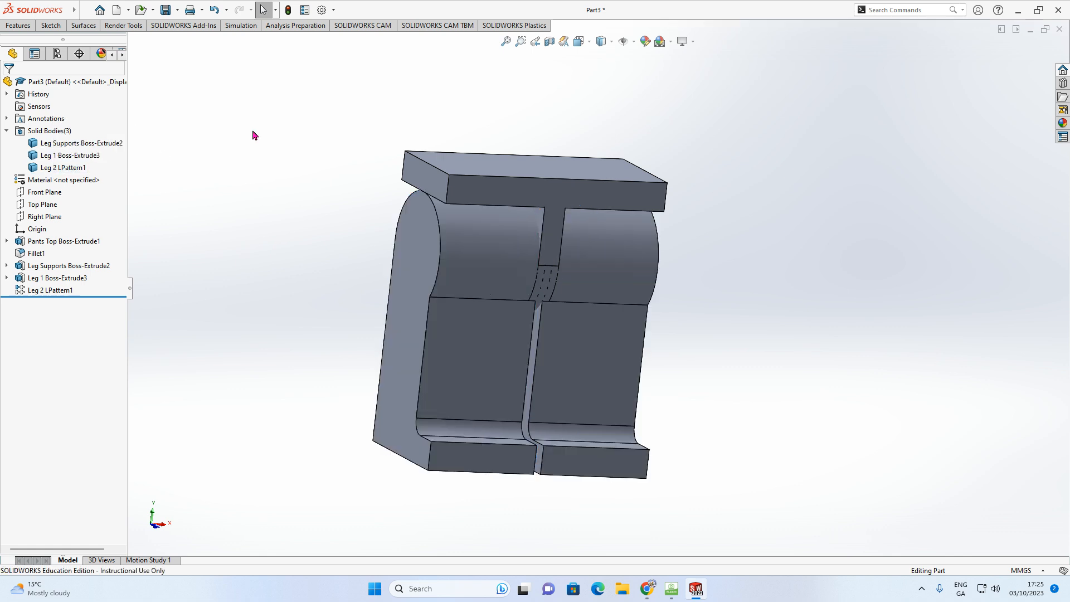
{"action": "left_click", "coordinate": [7, 132]}
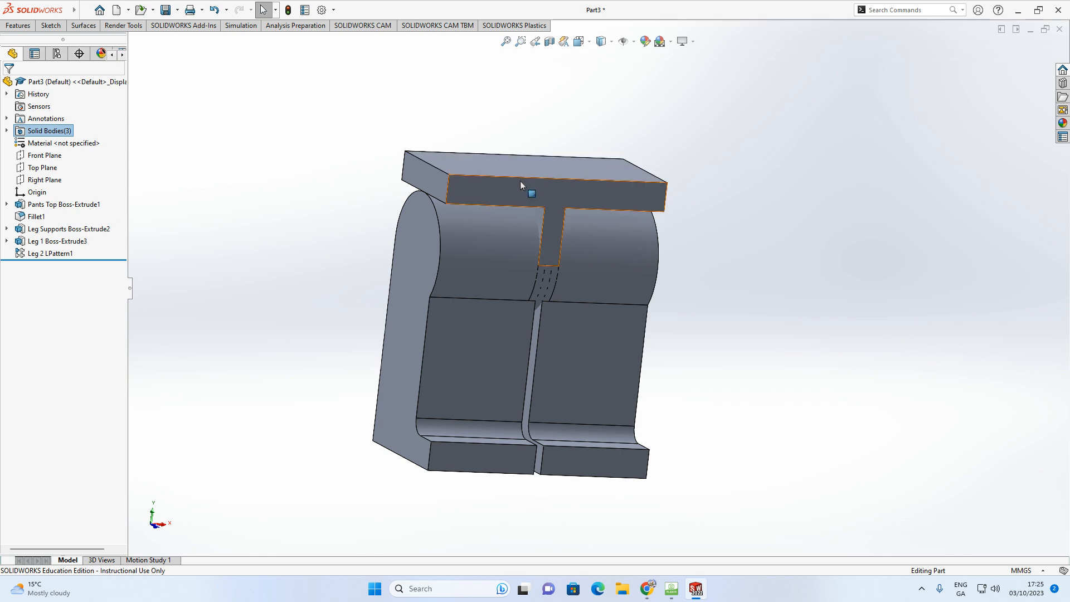
Step: Start a new sketch on the upper face of the pants top
{"action": "scroll", "coordinate": [520, 180], "scroll_direction": "up", "scroll_amount": 1}
{"action": "scroll", "coordinate": [518, 170], "scroll_direction": "down", "scroll_amount": 1}
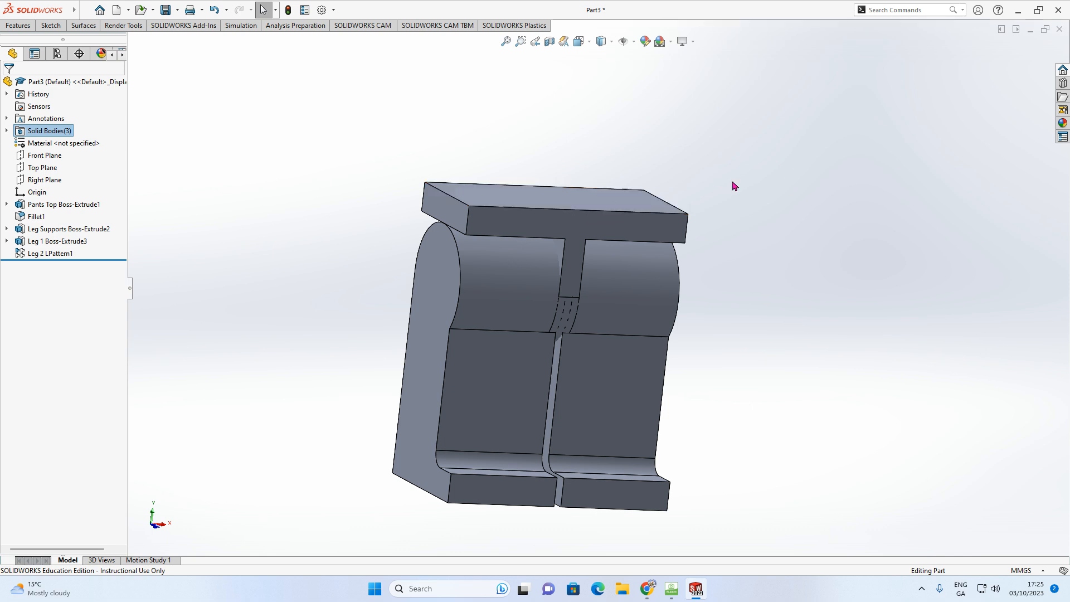
{"action": "mouse_move", "coordinate": [666, 185]}
{"action": "middle_mouse_down"}
{"action": "mouse_move", "coordinate": [642, 210]}
{"action": "mouse_move", "coordinate": [557, 235]}
{"action": "middle_mouse_up"}
{"action": "left_click", "coordinate": [514, 224]}
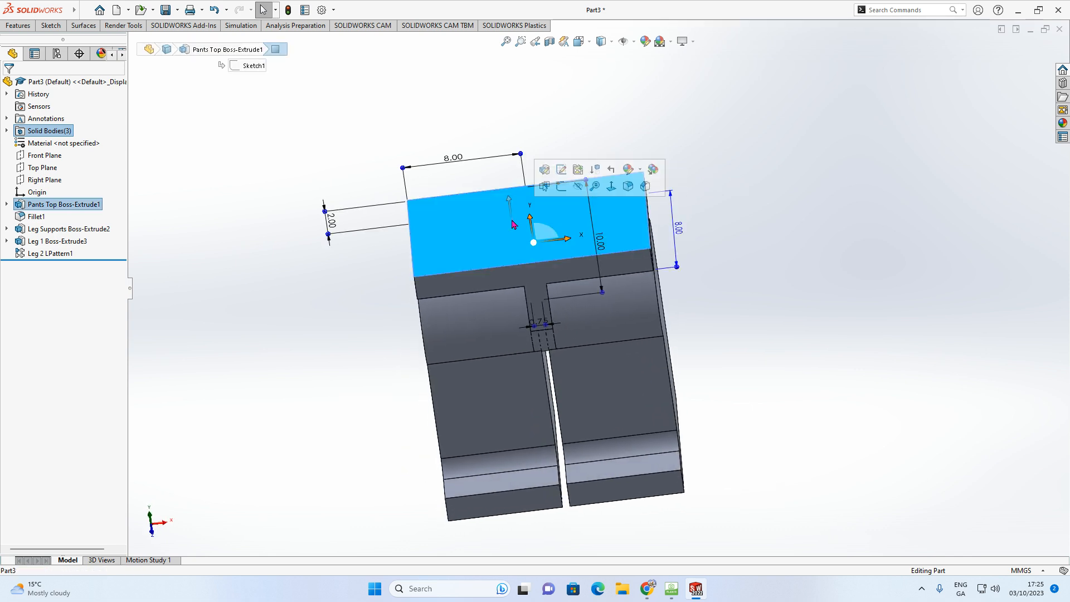
{"action": "left_click", "coordinate": [560, 188]}
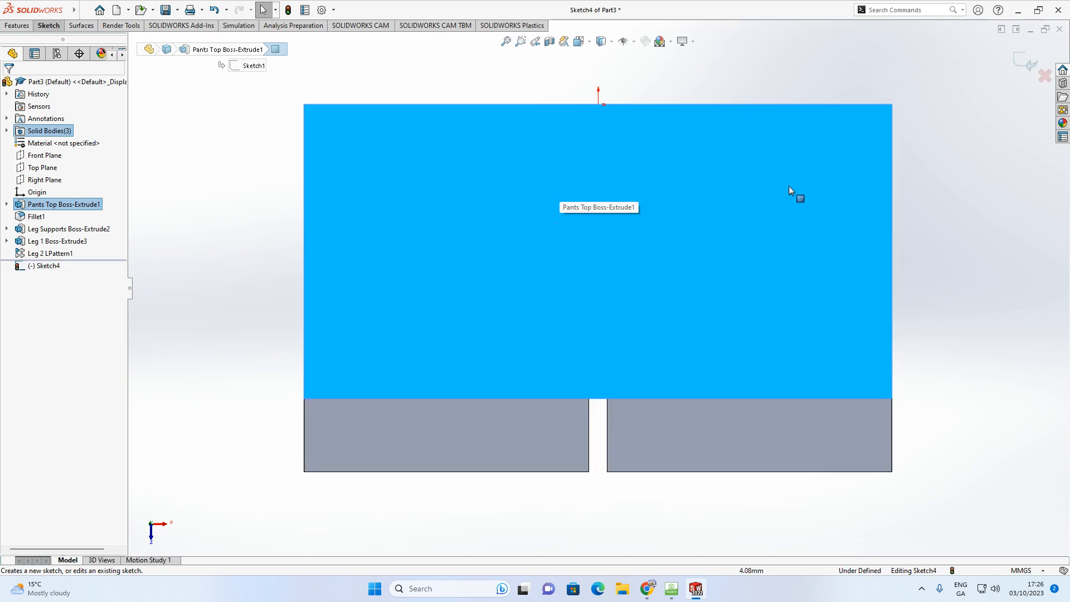
Step: Draw a vertical centerline across the pants top face from the origin to the midpoint of the front edge
{"action": "left_click", "coordinate": [55, 27]}
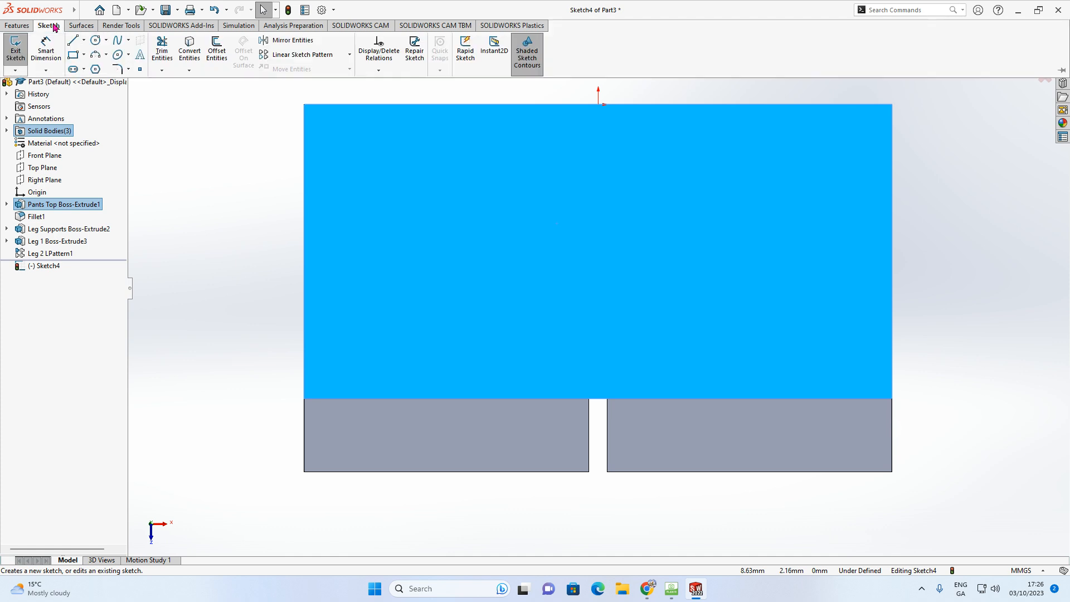
{"action": "left_click", "coordinate": [84, 41]}
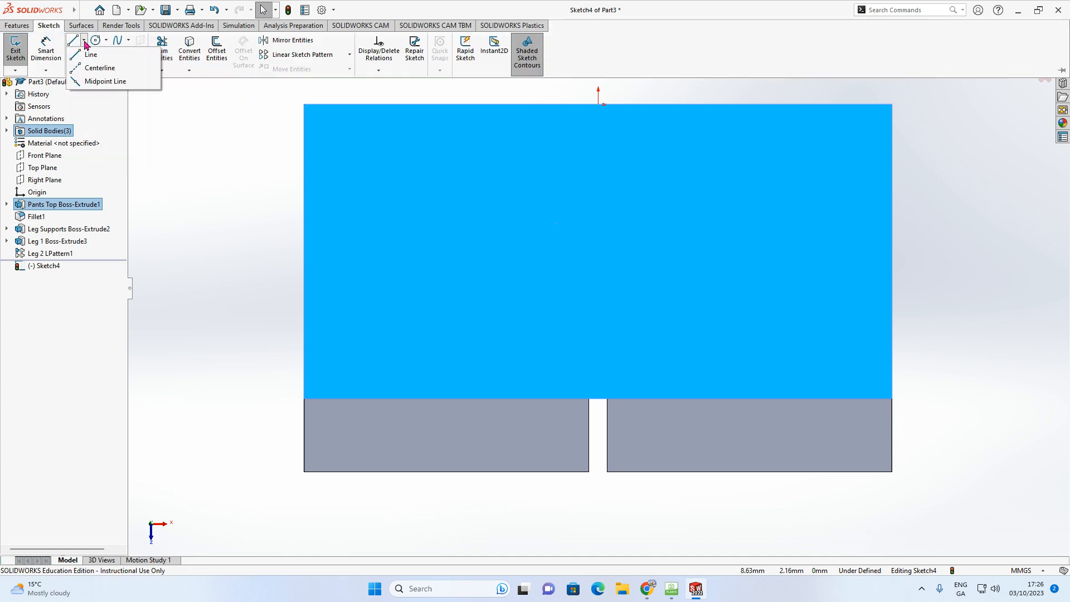
{"action": "left_click", "coordinate": [91, 69]}
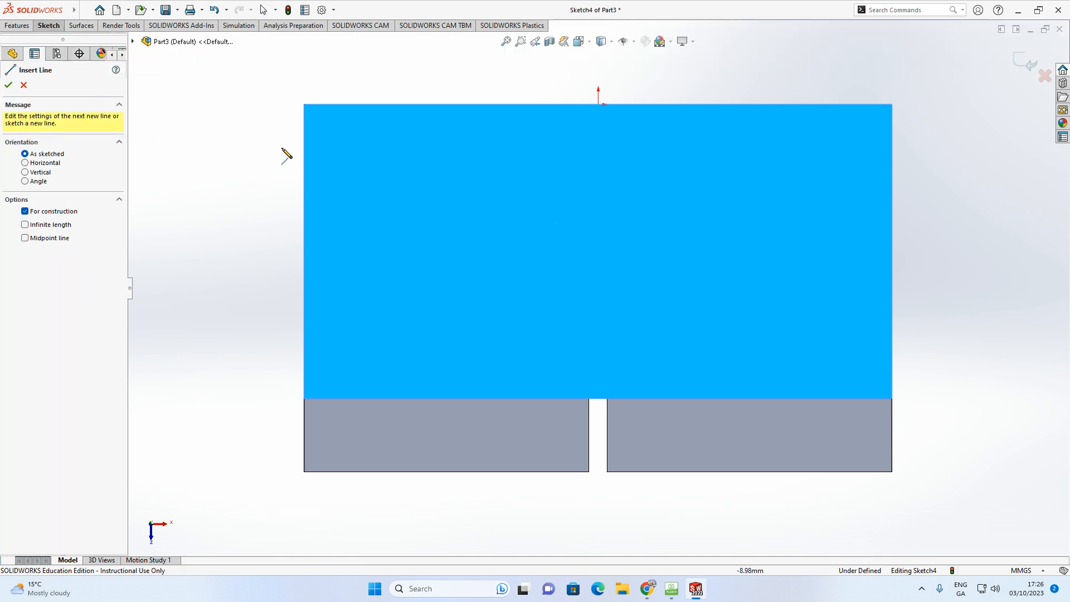
{"action": "left_click", "coordinate": [598, 105]}
{"action": "left_click", "coordinate": [598, 104]}
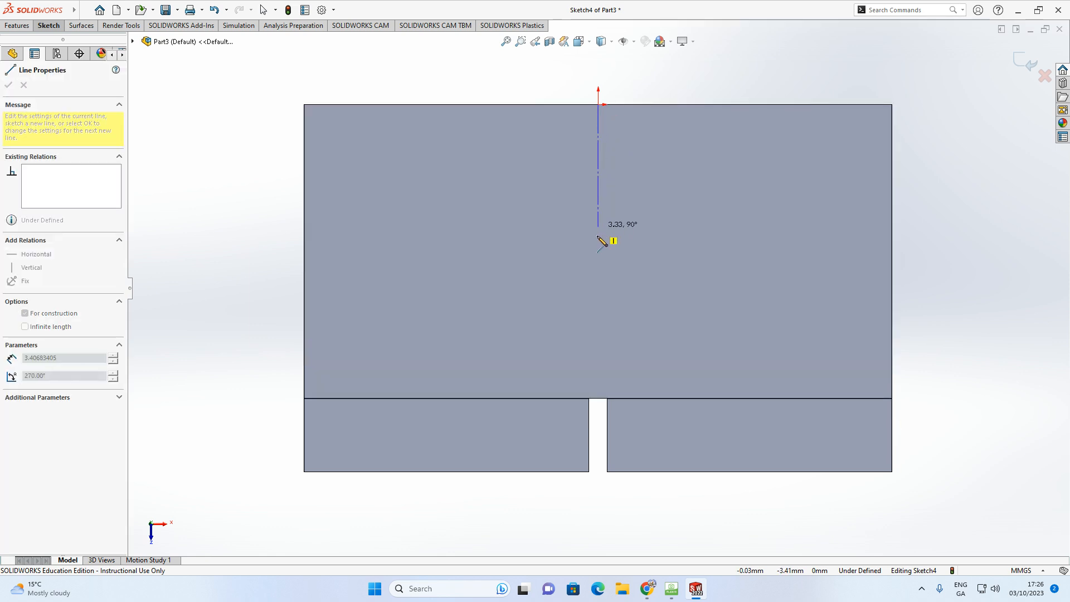
{"action": "left_click", "coordinate": [598, 398]}
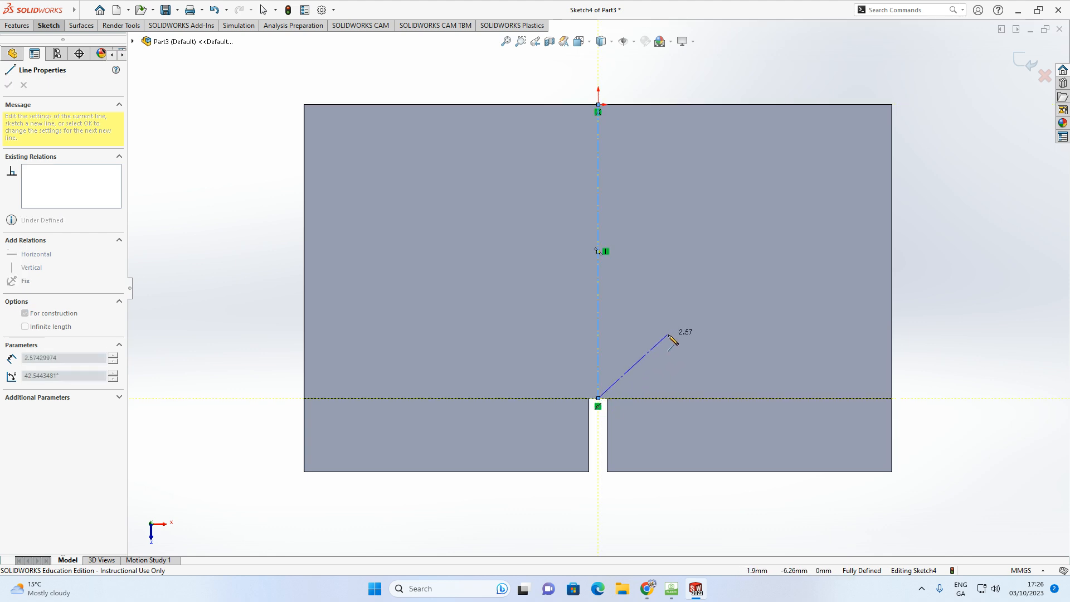
{"action": "key", "text": "Escape"}
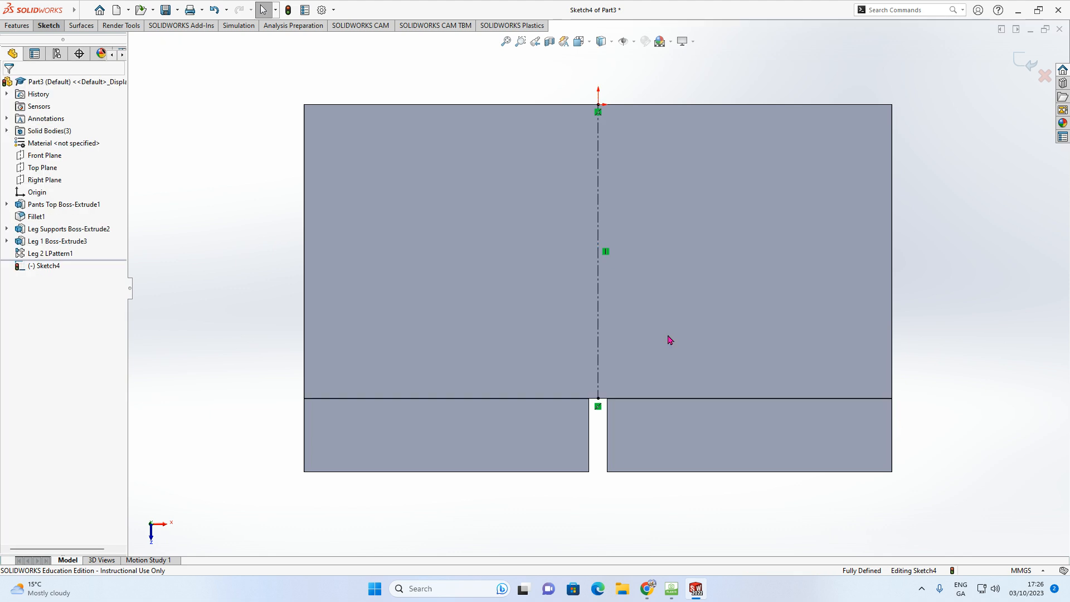
Step: Sketch a 6-sided polygon with an inscribed circle about 3.5 mm in diameter on the face, left of the centerline
{"action": "middle_click_drag", "start_coordinate": [608, 345], "coordinate": [623, 271]}
{"action": "scroll", "coordinate": [623, 271], "scroll_direction": "up", "scroll_amount": 4}
{"action": "middle_click_drag", "start_coordinate": [604, 186], "coordinate": [641, 169]}
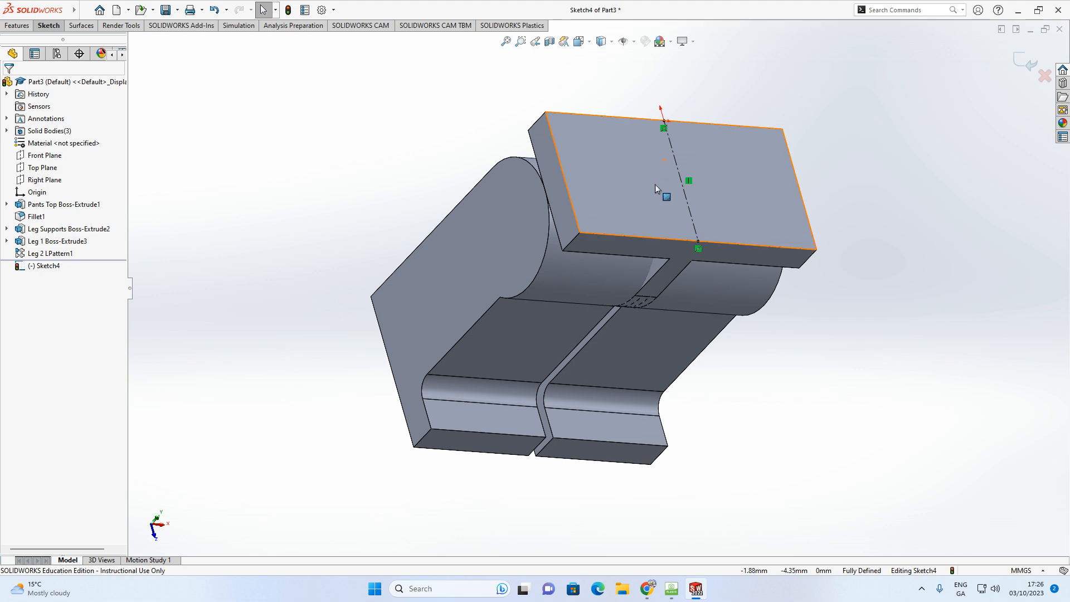
{"action": "key", "text": "space"}
{"action": "left_click", "coordinate": [684, 228]}
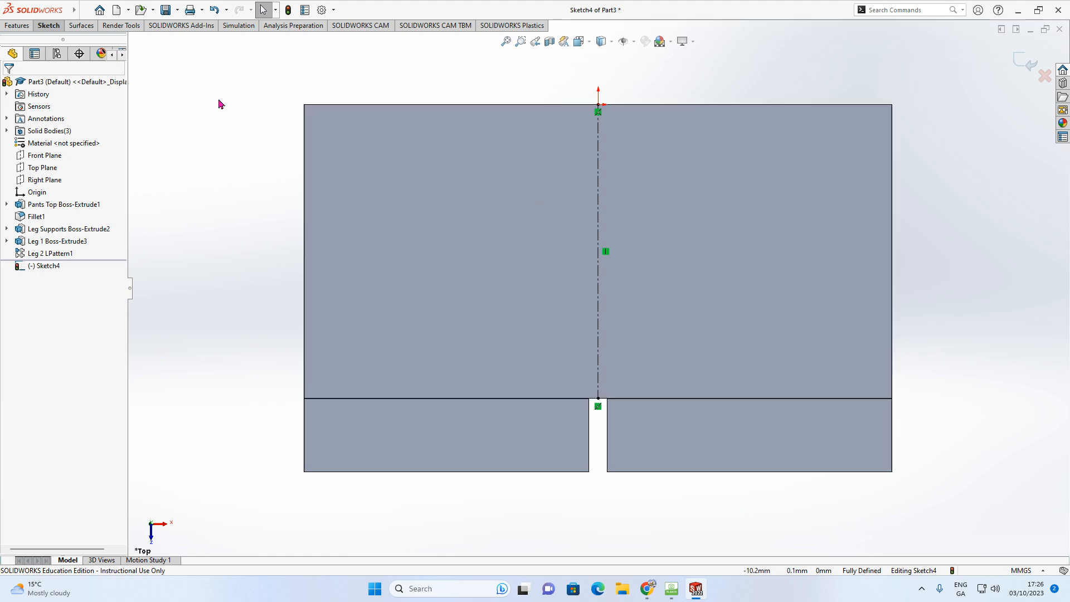
{"action": "left_click", "coordinate": [54, 29]}
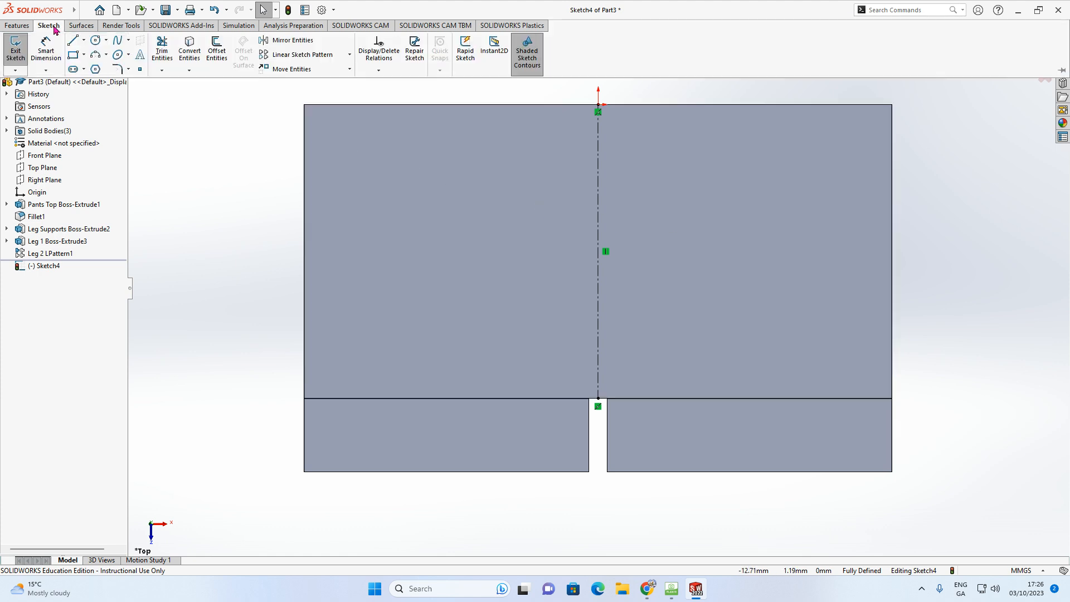
{"action": "left_click", "coordinate": [95, 69]}
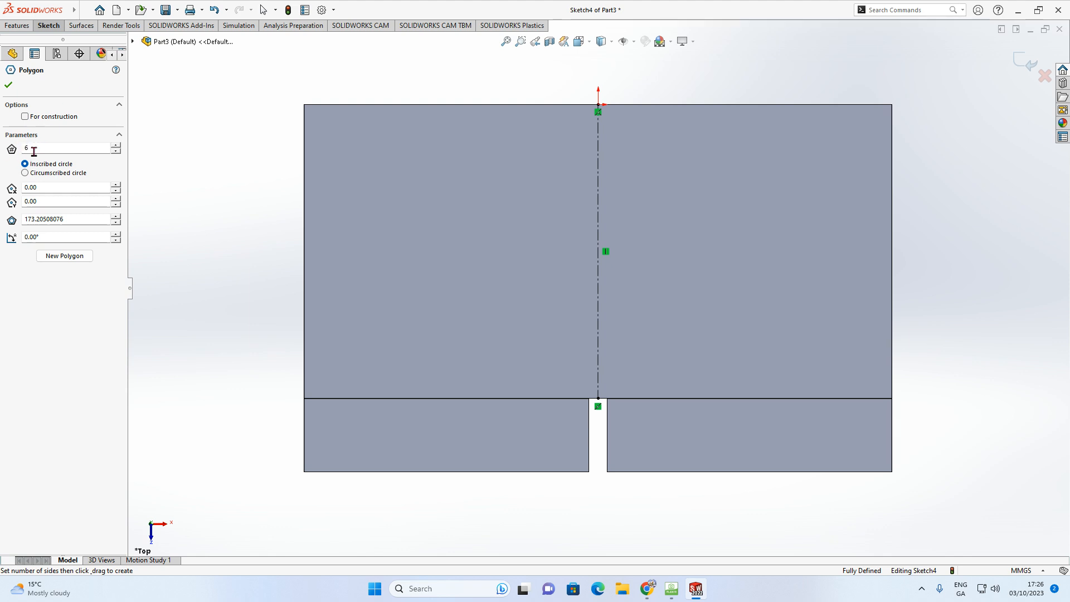
{"action": "left_click", "coordinate": [115, 151]}
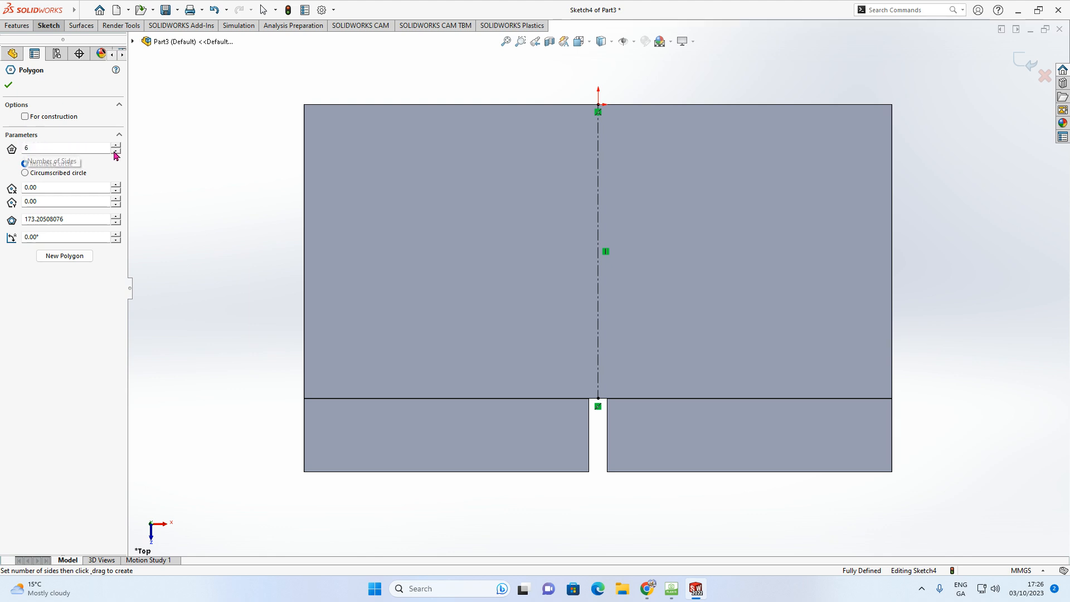
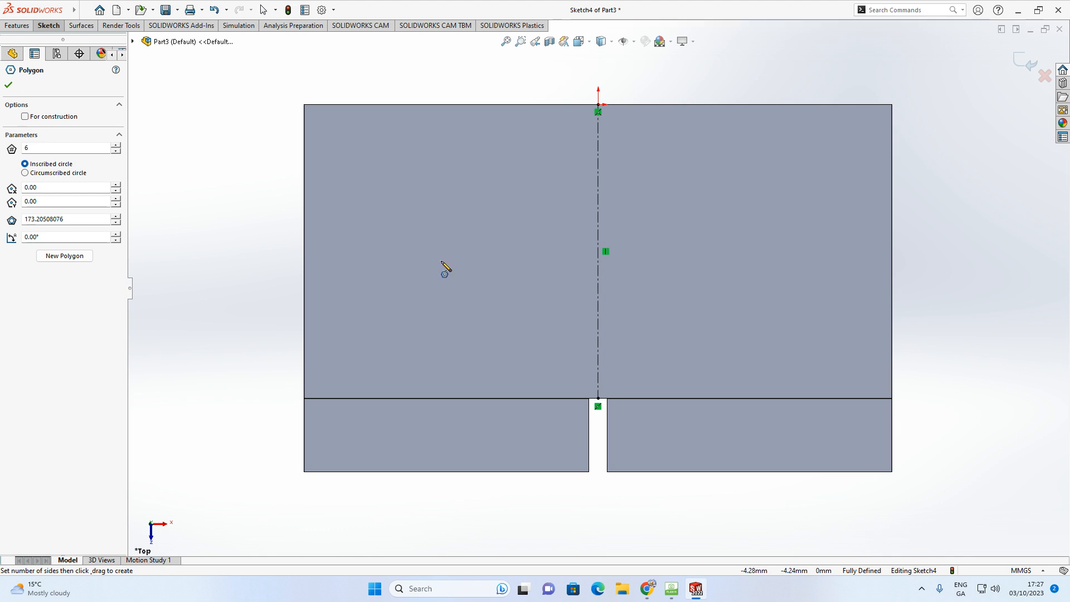
{"action": "left_click_drag", "start_coordinate": [448, 260], "coordinate": [499, 208]}
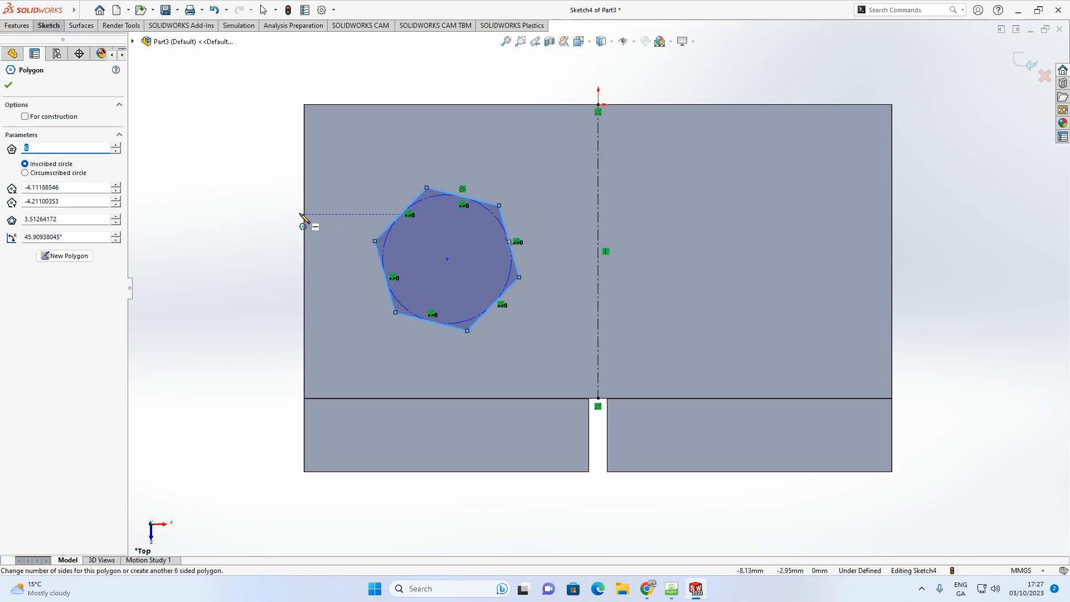
{"action": "key", "text": "Escape"}
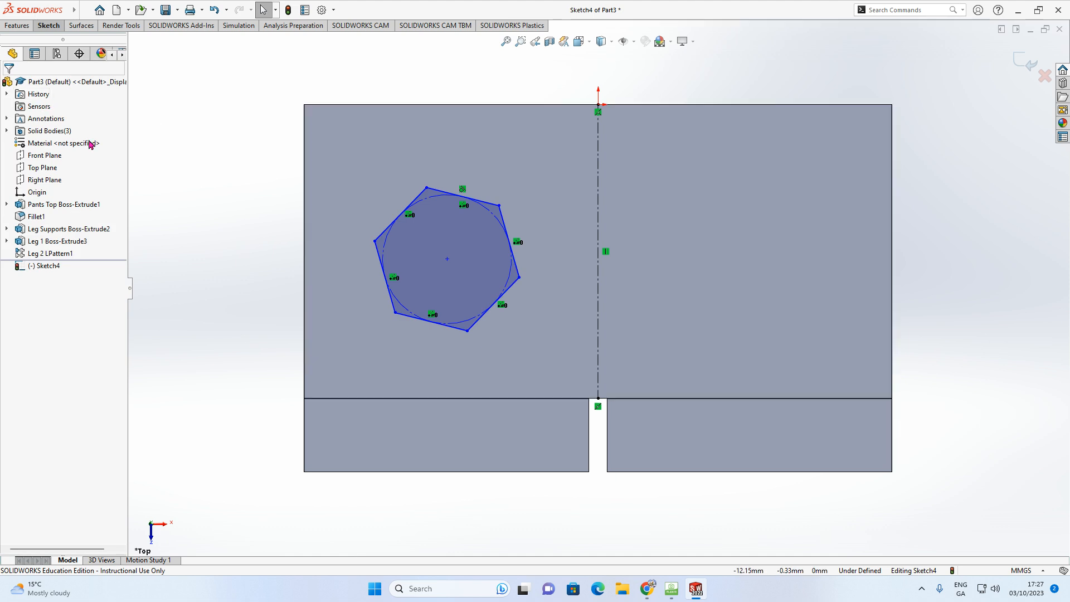
Step: Dimension the hexagon's inscribed circle to a diameter of 5 mm
{"action": "left_click", "coordinate": [48, 28]}
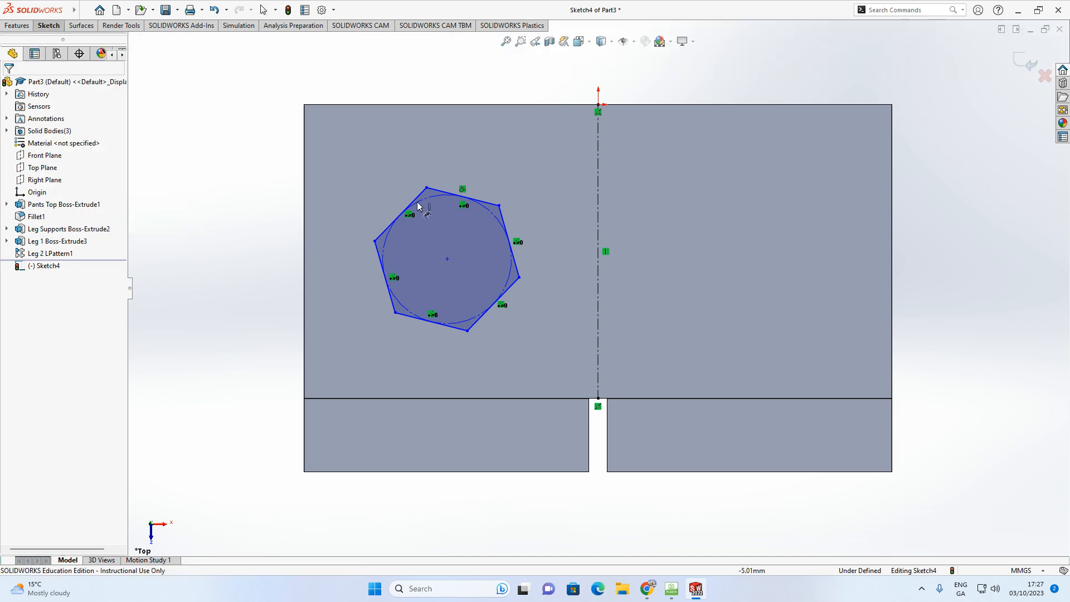
{"action": "left_click", "coordinate": [388, 247]}
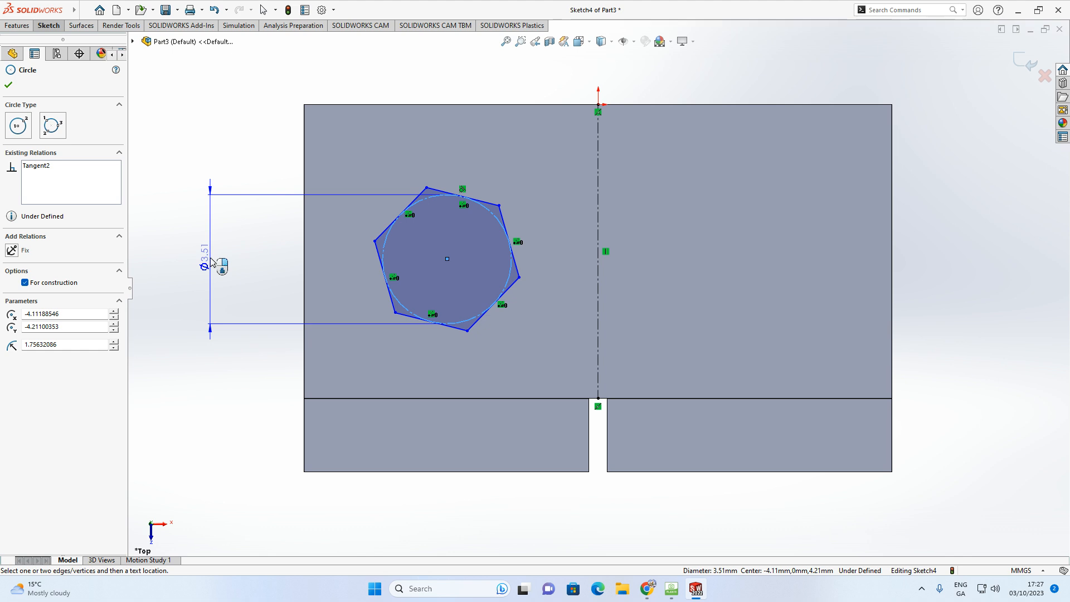
{"action": "left_click", "coordinate": [212, 261]}
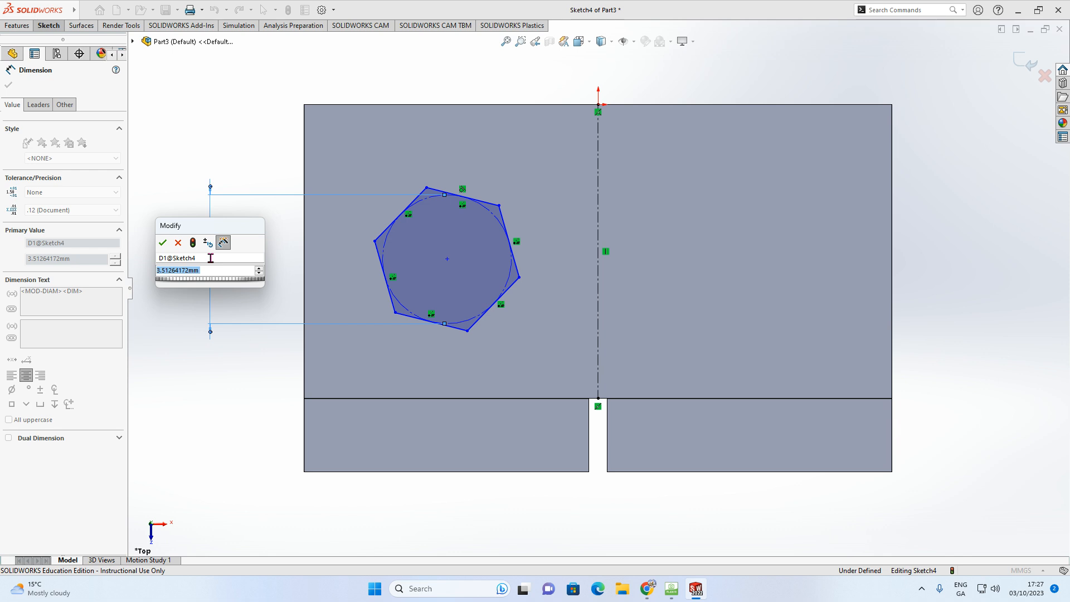
{"action": "type", "text": "5"}
{"action": "key", "text": "Return"}
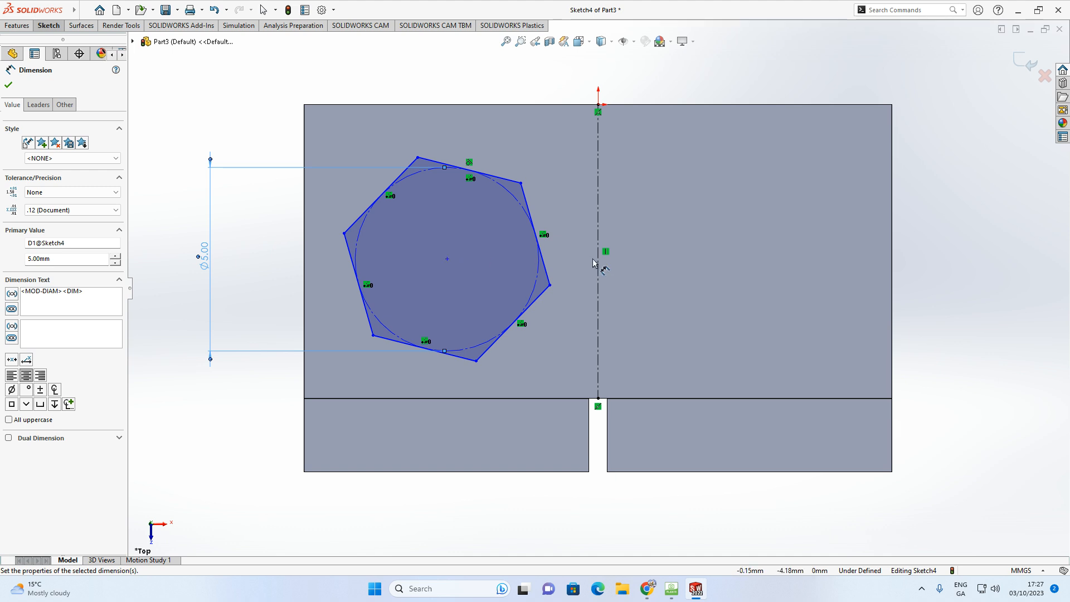
Step: Dimension the distance from the hexagon's center to the vertical centerline as 4 mm
{"action": "left_click", "coordinate": [447, 259]}
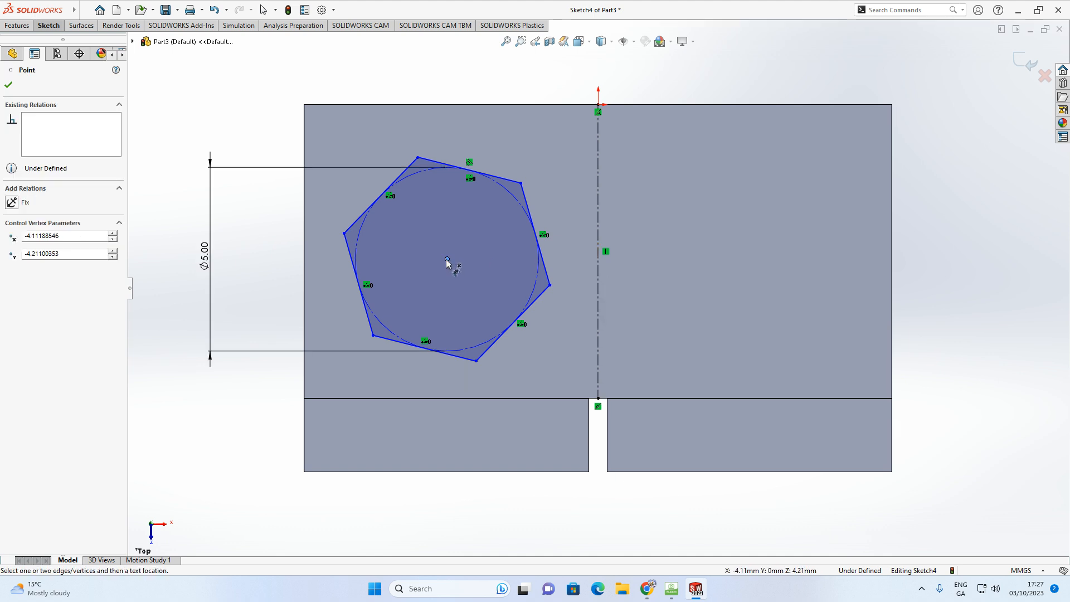
{"action": "left_click", "coordinate": [598, 265]}
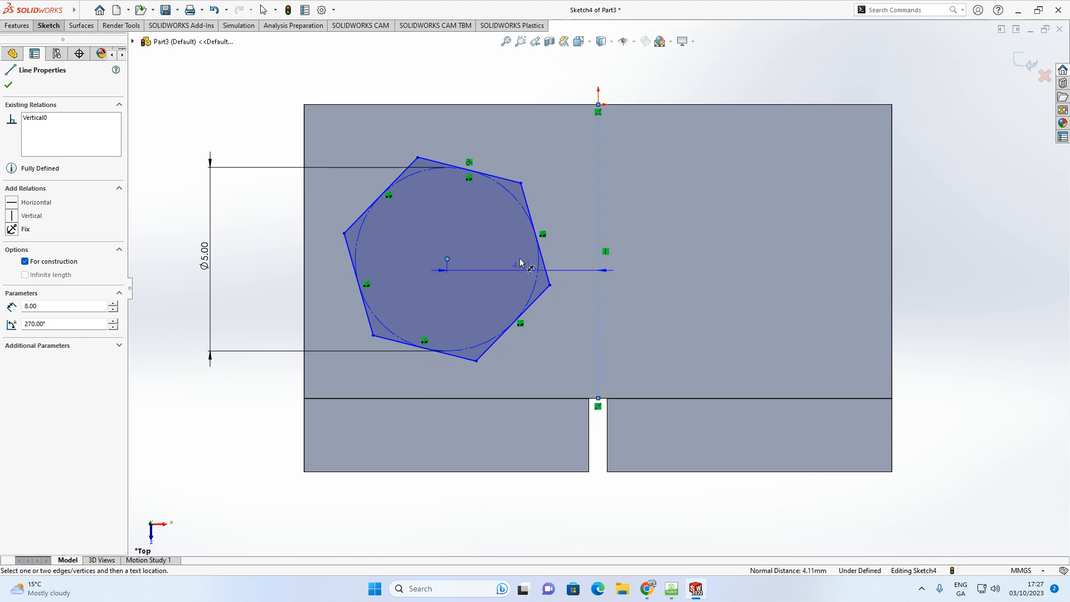
{"action": "left_click", "coordinate": [526, 83]}
{"action": "type", "text": "4"}
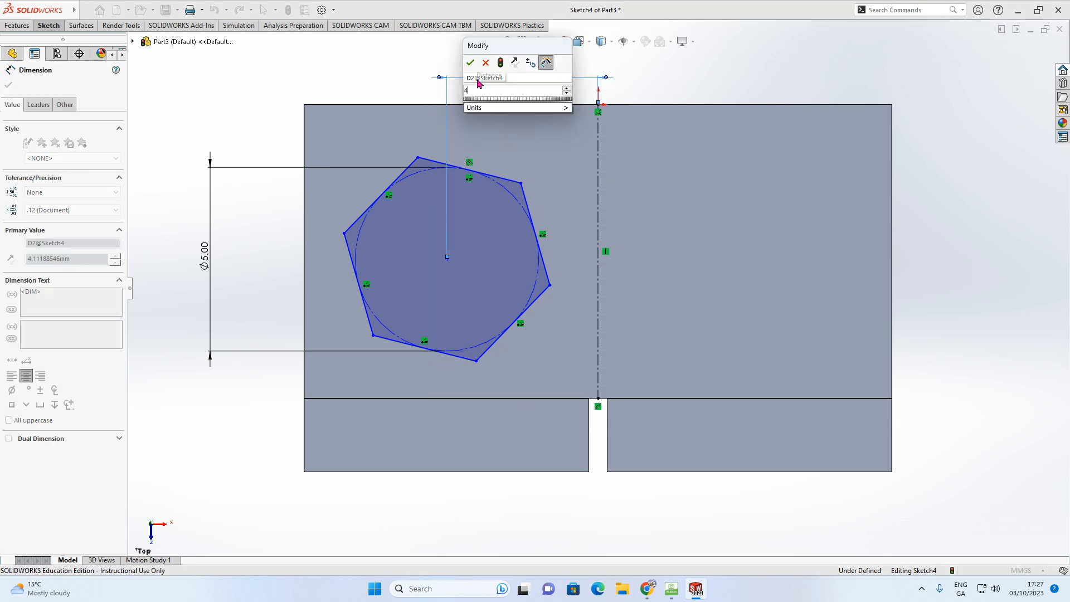
{"action": "key", "text": "Return"}
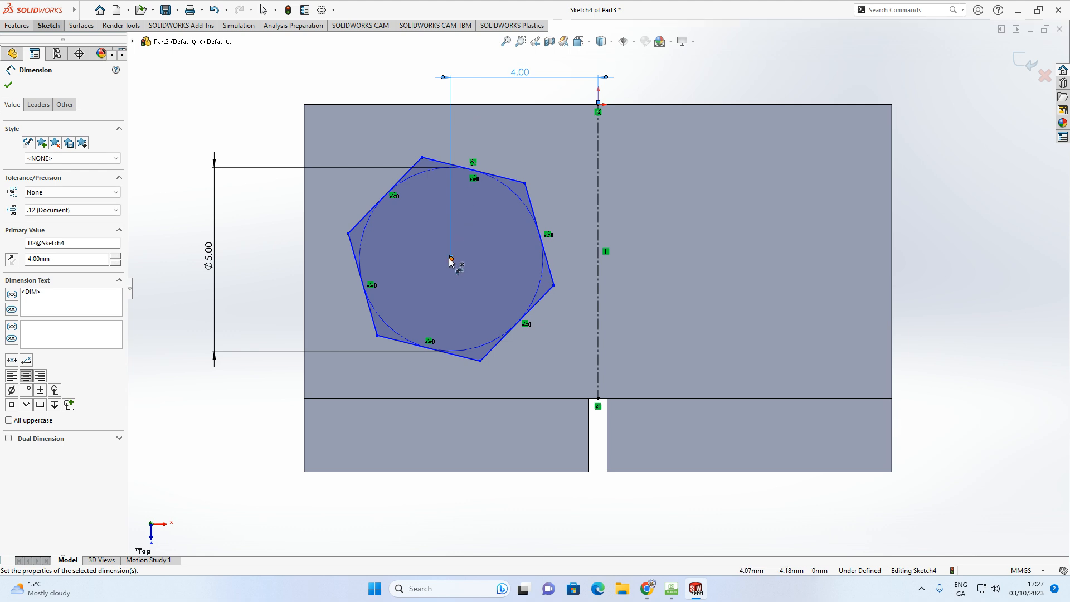
Step: Dimension the distance from the hexagon's center to the front edge of the pants top as 4 mm and finish dimensioning
{"action": "left_click", "coordinate": [451, 260]}
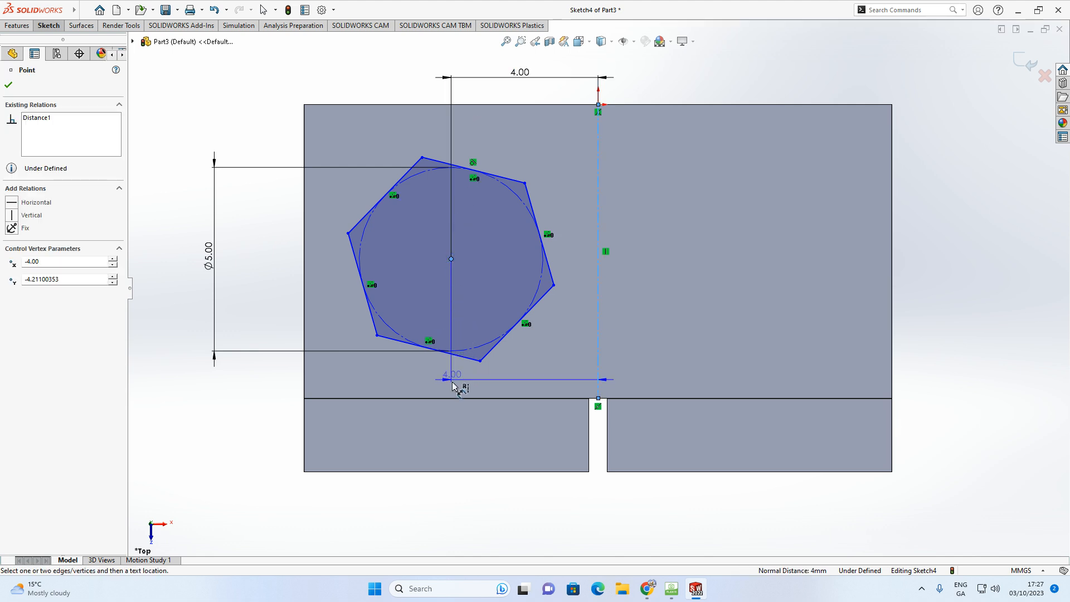
{"action": "left_click", "coordinate": [453, 399]}
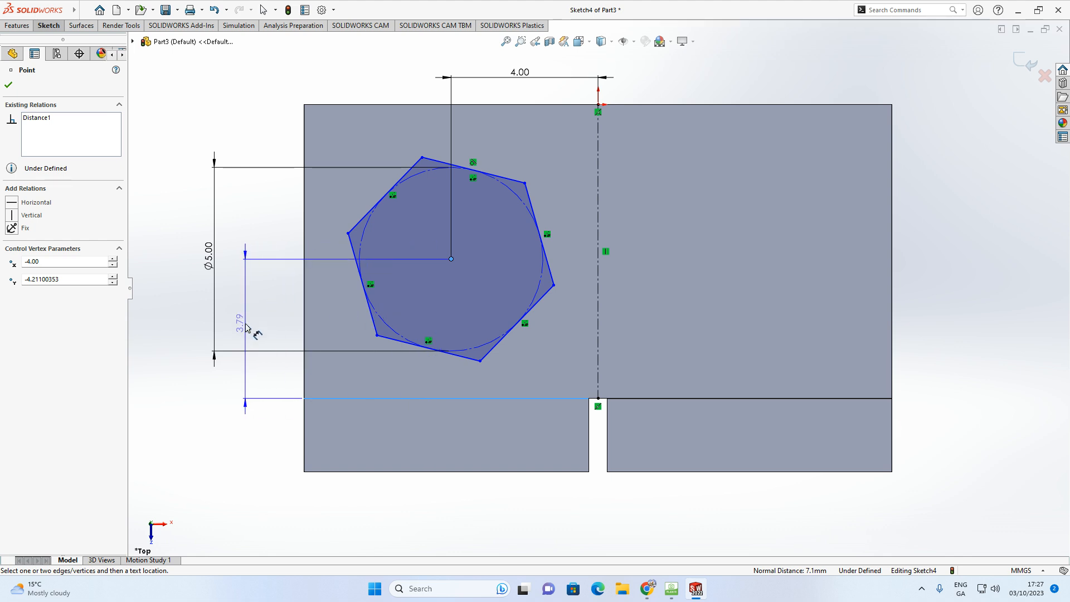
{"action": "left_click", "coordinate": [248, 327]}
{"action": "type", "text": "4"}
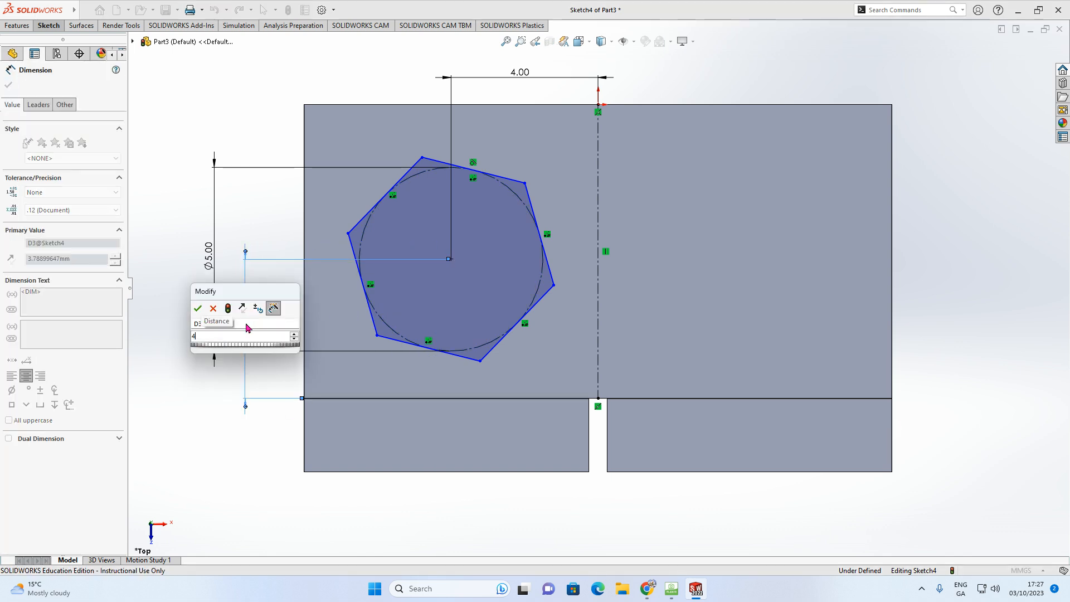
{"action": "key", "text": "Return"}
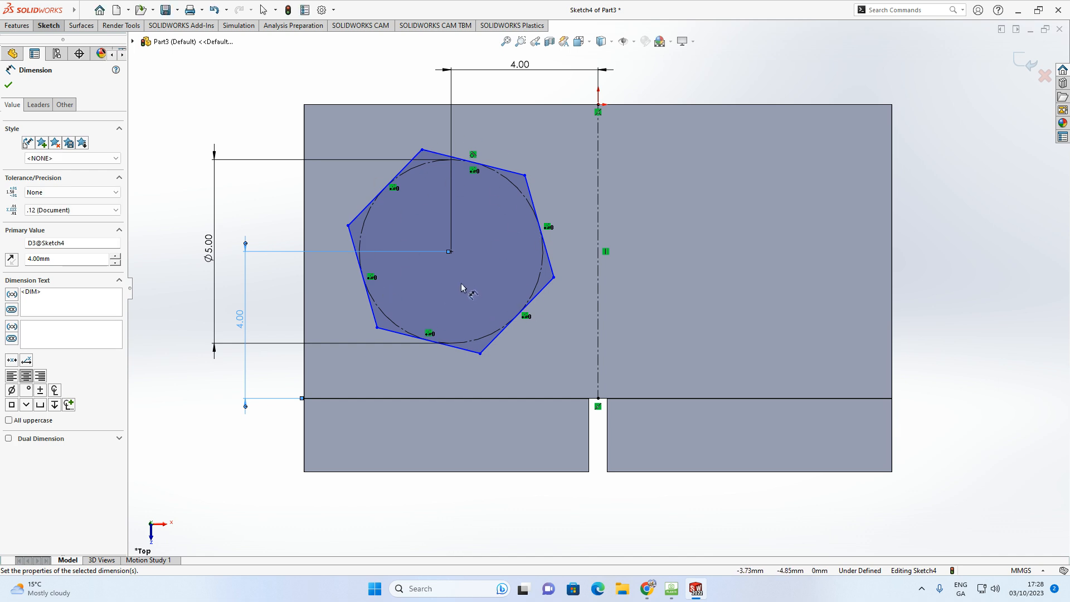
{"action": "key", "text": "Escape"}
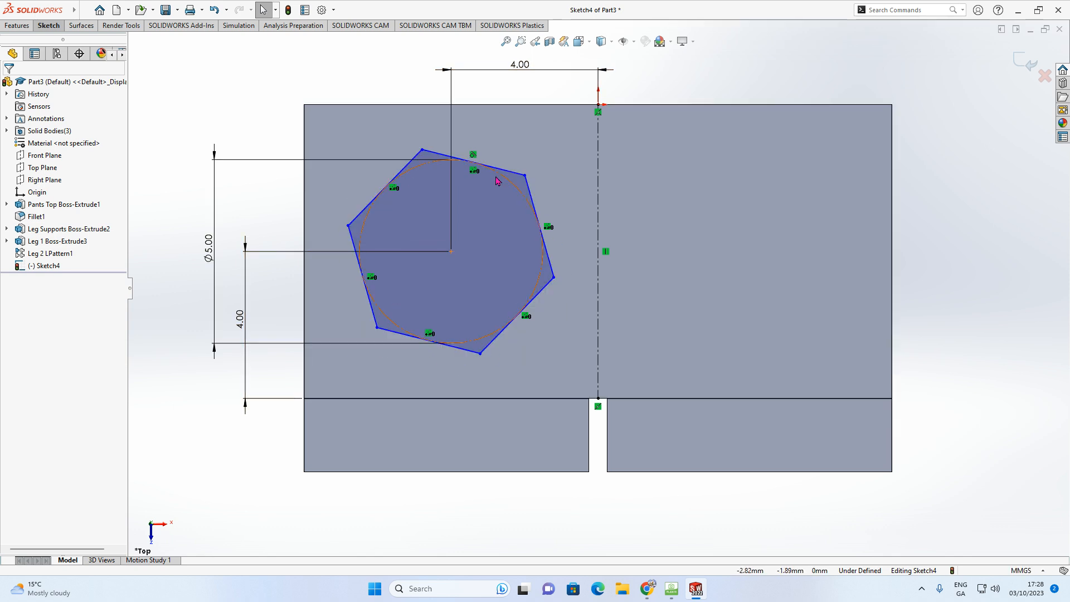
Step: Make the hexagon's front side horizontal to fully define the polygon, and exit the sketch
{"action": "left_click", "coordinate": [394, 337]}
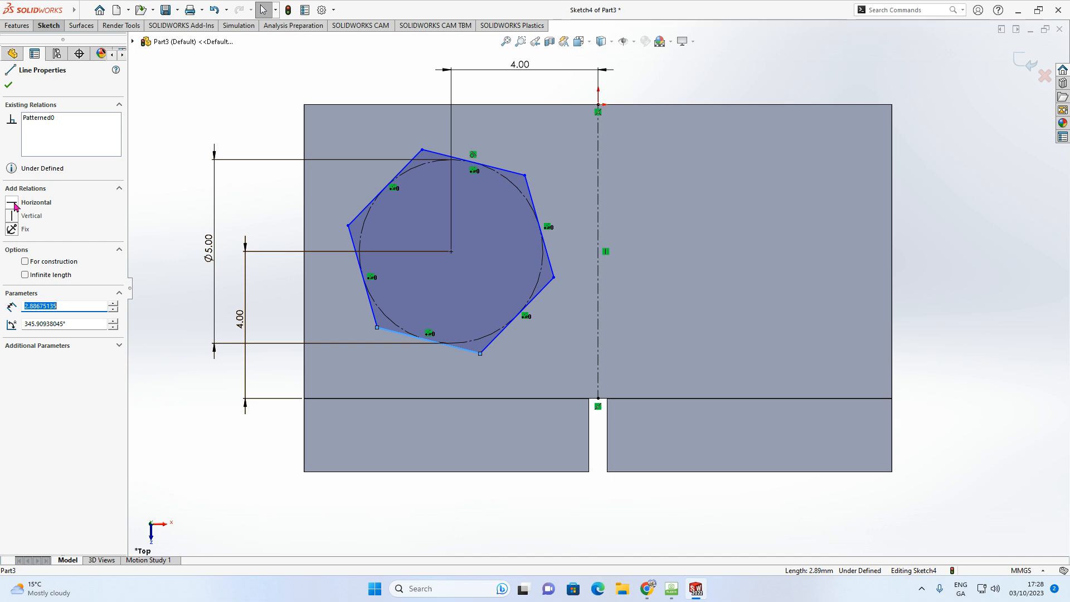
{"action": "left_click", "coordinate": [15, 206]}
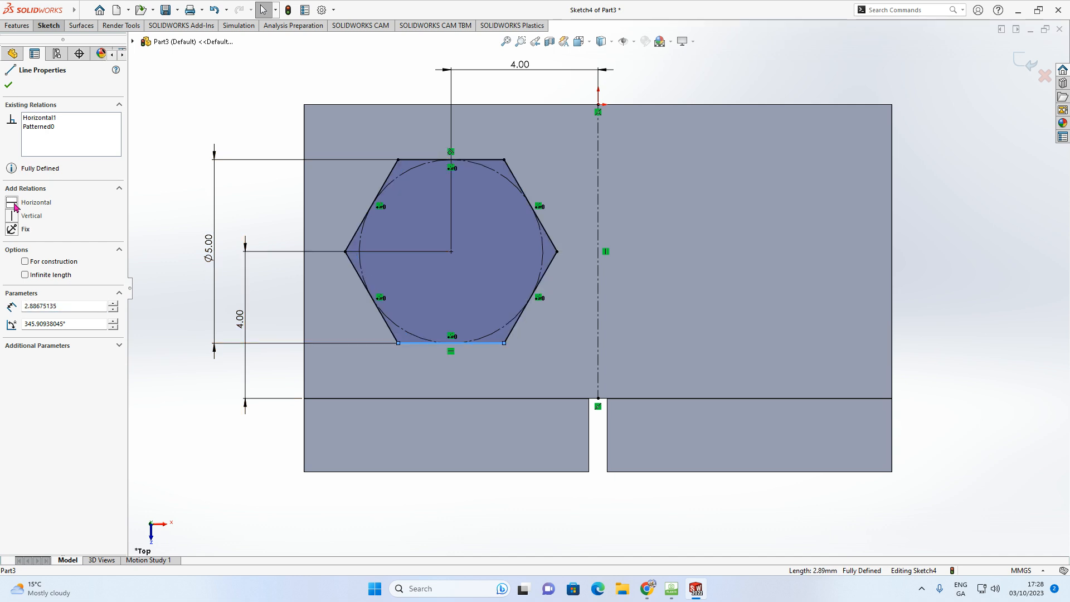
{"action": "left_click", "coordinate": [976, 285]}
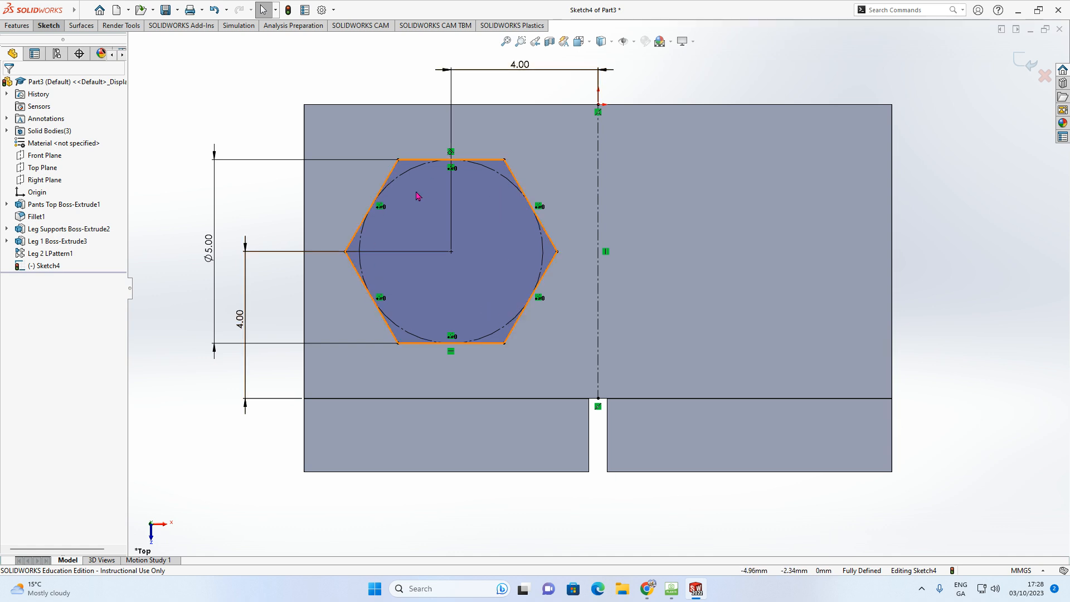
{"action": "left_click", "coordinate": [1022, 66]}
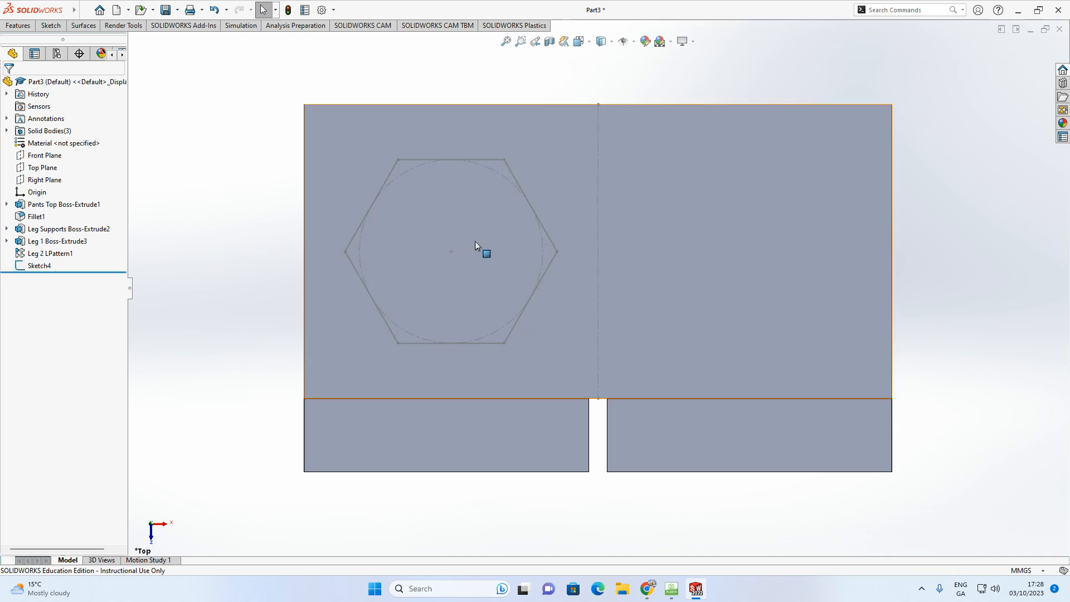
Step: Create a reference plane offset 4 mm above the upper face of the pants top
{"action": "middle_click_drag", "start_coordinate": [445, 270], "coordinate": [576, 242]}
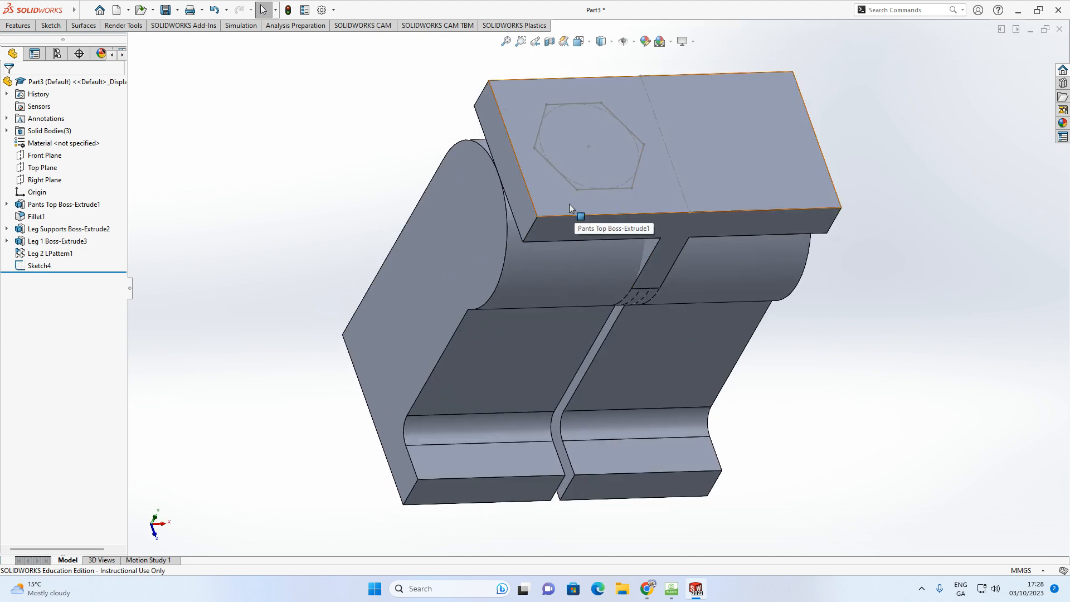
{"action": "scroll", "coordinate": [631, 172], "scroll_direction": "down", "scroll_amount": 1}
{"action": "scroll", "coordinate": [631, 172], "scroll_direction": "up", "scroll_amount": 2}
{"action": "mouse_move", "coordinate": [631, 172]}
{"action": "middle_mouse_down"}
{"action": "mouse_move", "coordinate": [640, 232]}
{"action": "mouse_move", "coordinate": [633, 169]}
{"action": "mouse_move", "coordinate": [617, 179]}
{"action": "middle_mouse_up"}
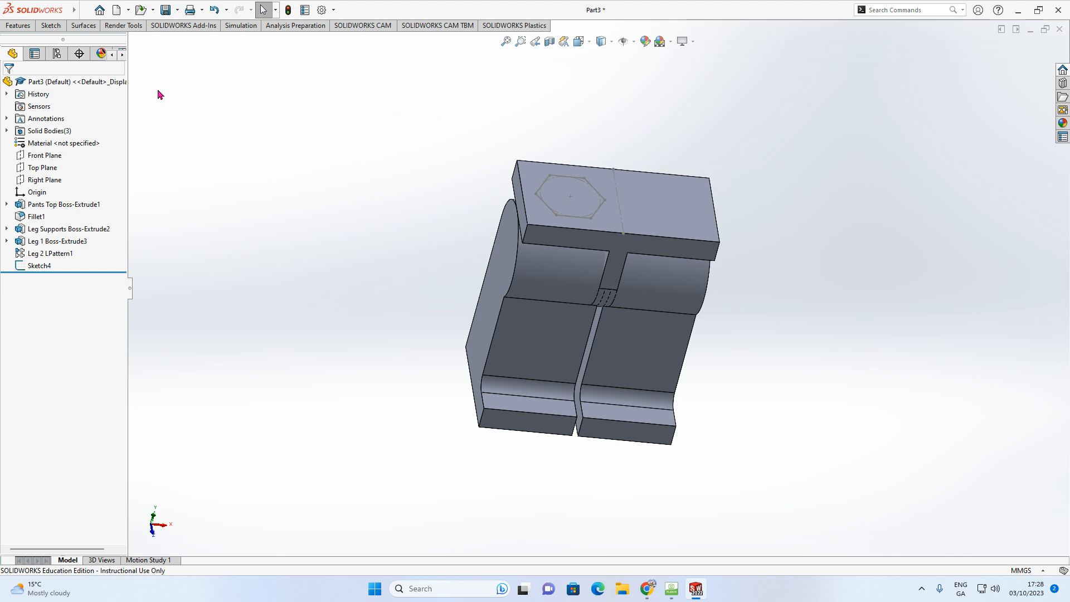
{"action": "left_click", "coordinate": [23, 28]}
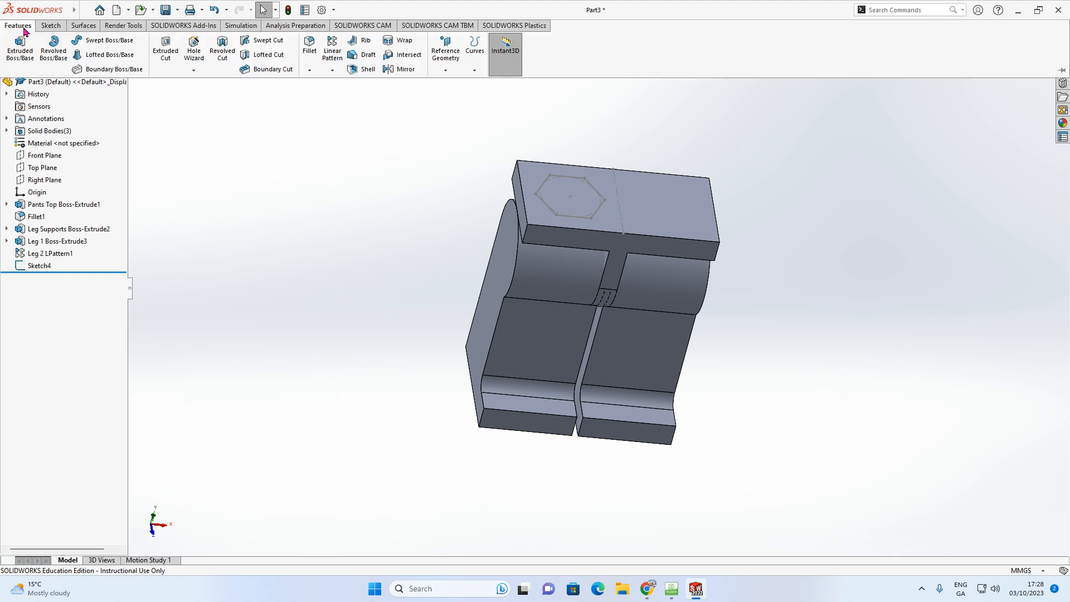
{"action": "left_click", "coordinate": [443, 71]}
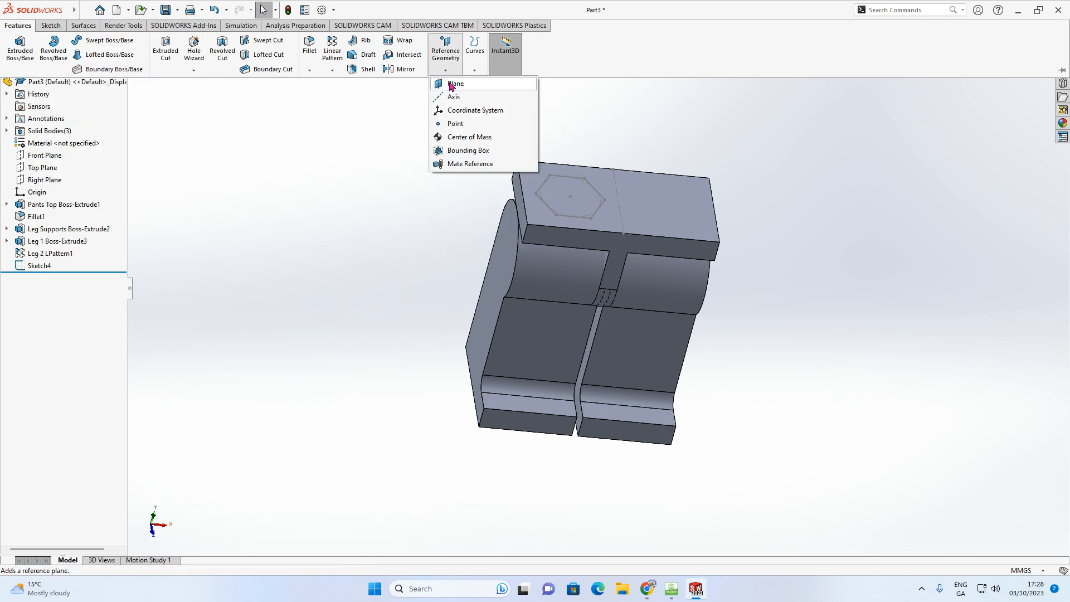
{"action": "left_click", "coordinate": [452, 86]}
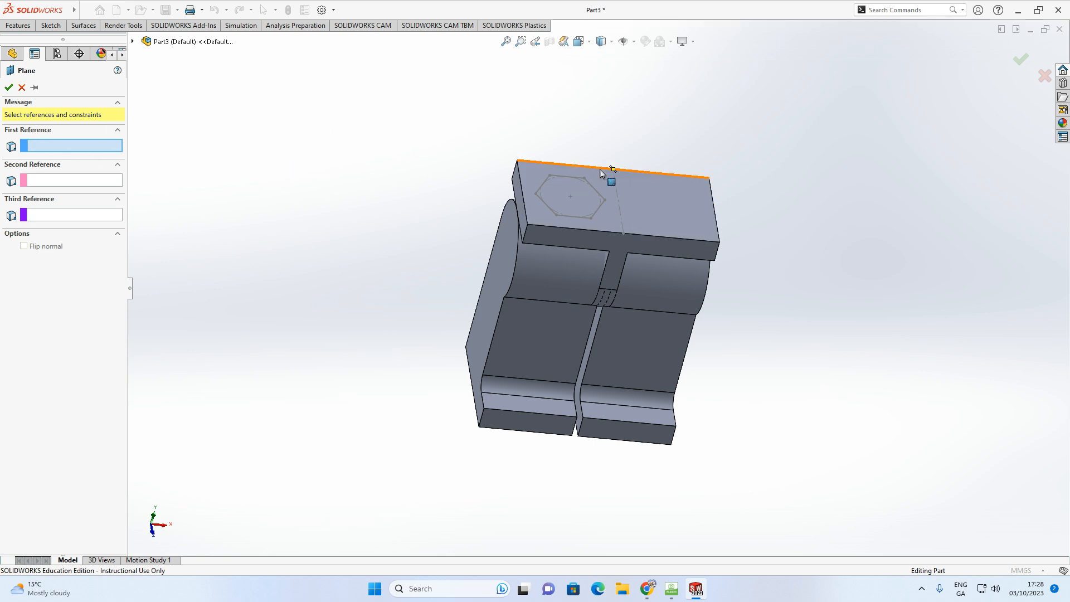
{"action": "left_click", "coordinate": [661, 200]}
{"action": "middle_click_drag", "start_coordinate": [718, 180], "coordinate": [747, 142]}
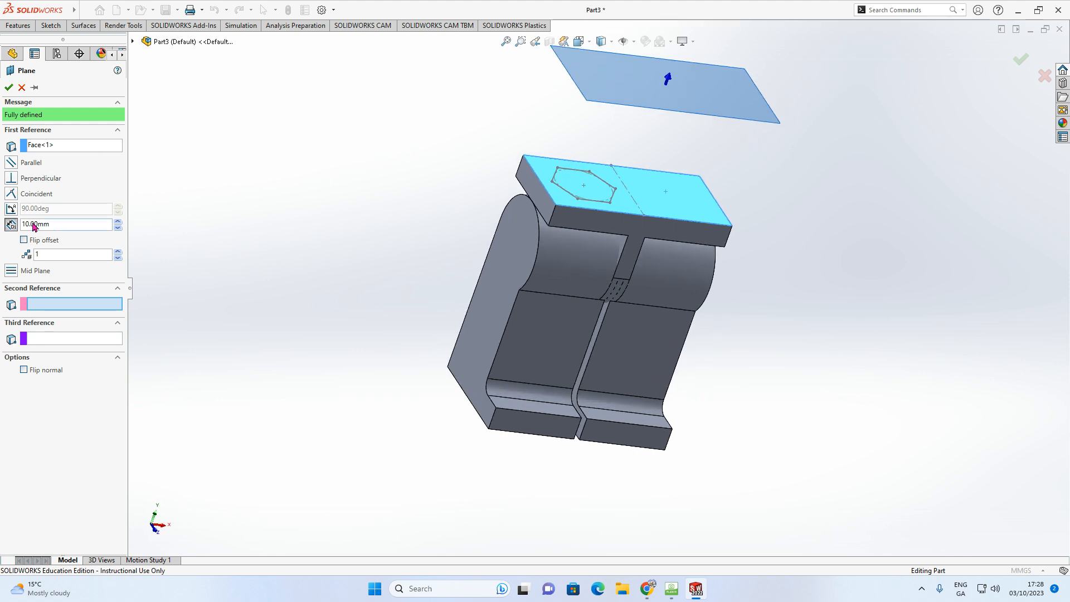
{"action": "left_click_drag", "start_coordinate": [61, 224], "coordinate": [18, 224]}
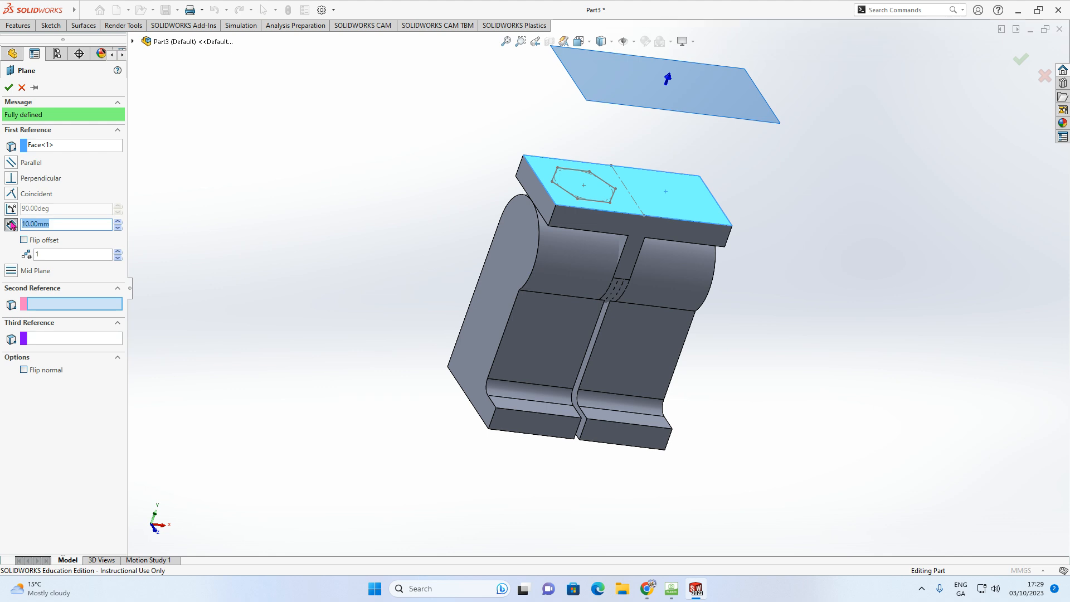
{"action": "type", "text": "4"}
{"action": "key", "text": "Return"}
{"action": "mouse_move", "coordinate": [492, 239]}
{"action": "middle_mouse_down"}
{"action": "mouse_move", "coordinate": [493, 215]}
{"action": "mouse_move", "coordinate": [493, 240]}
{"action": "middle_mouse_up"}
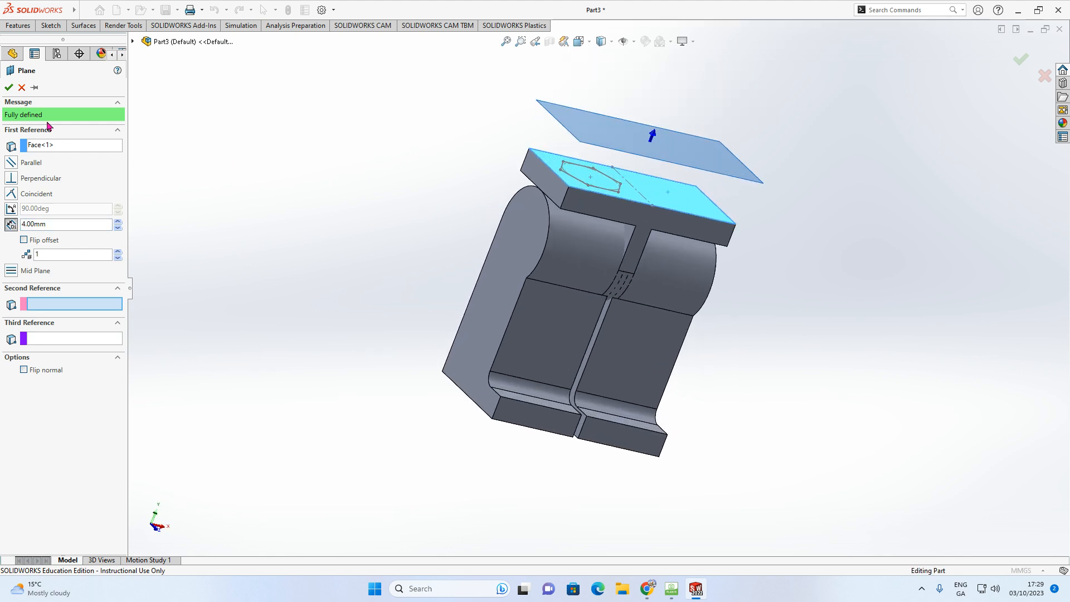
{"action": "left_click", "coordinate": [9, 88]}
Step: On the new offset plane, sketch a circle about 3.5 mm in diameter centered on the hexagon's center
{"action": "mouse_move", "coordinate": [557, 104]}
{"action": "middle_mouse_down"}
{"action": "mouse_move", "coordinate": [573, 108]}
{"action": "mouse_move", "coordinate": [552, 102]}
{"action": "middle_mouse_up"}
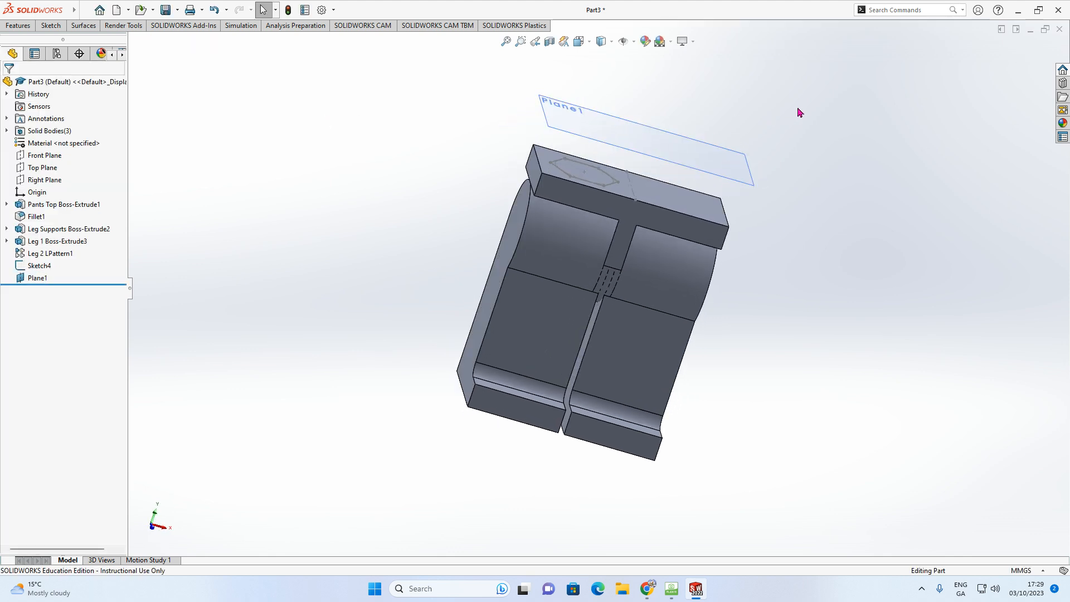
{"action": "left_click", "coordinate": [627, 133]}
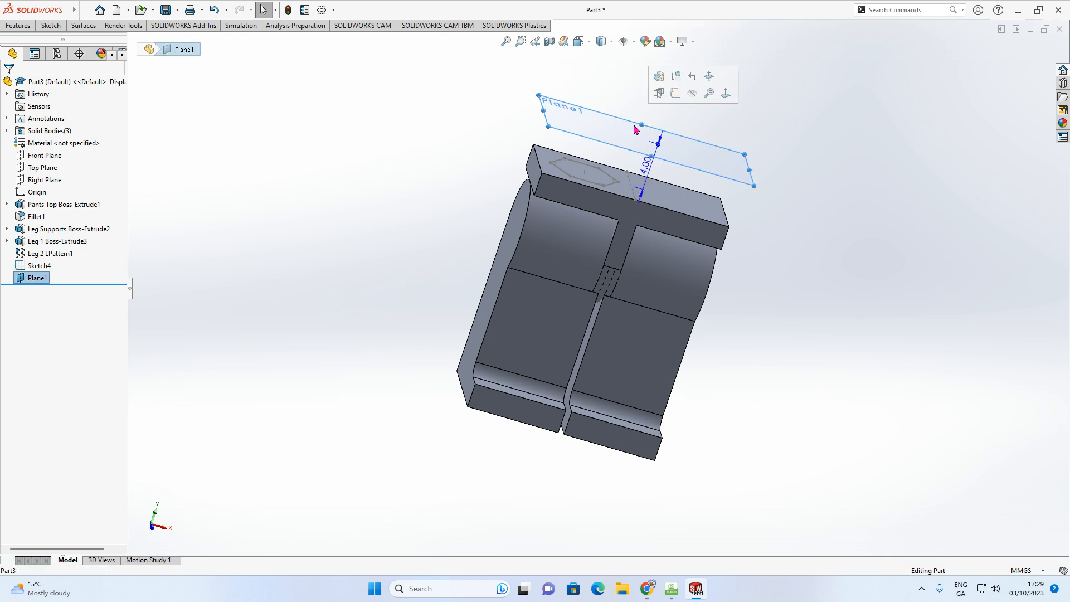
{"action": "left_click", "coordinate": [676, 94]}
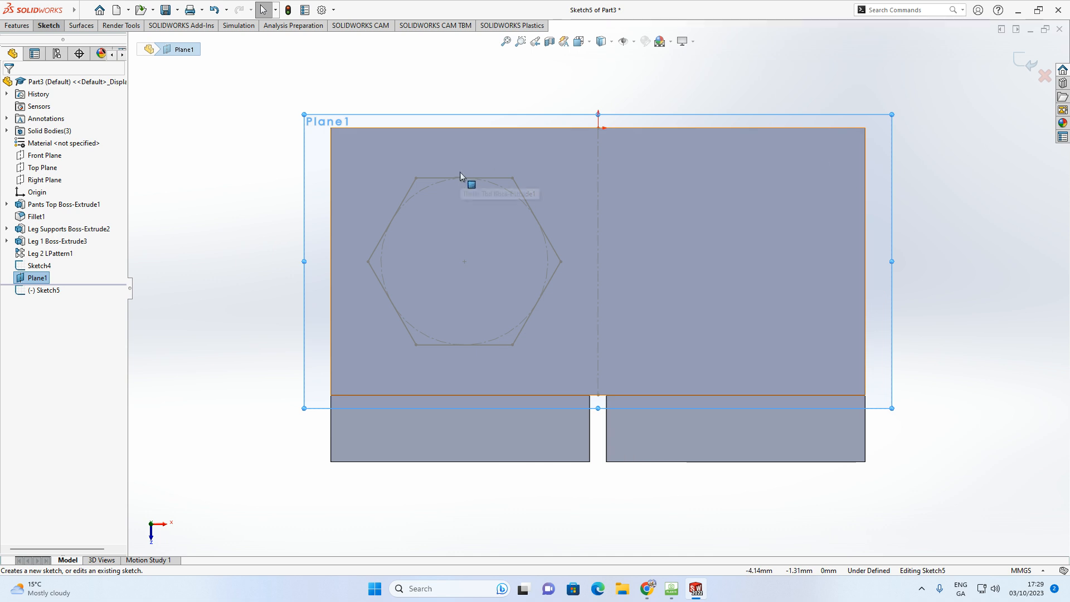
{"action": "left_click", "coordinate": [48, 26]}
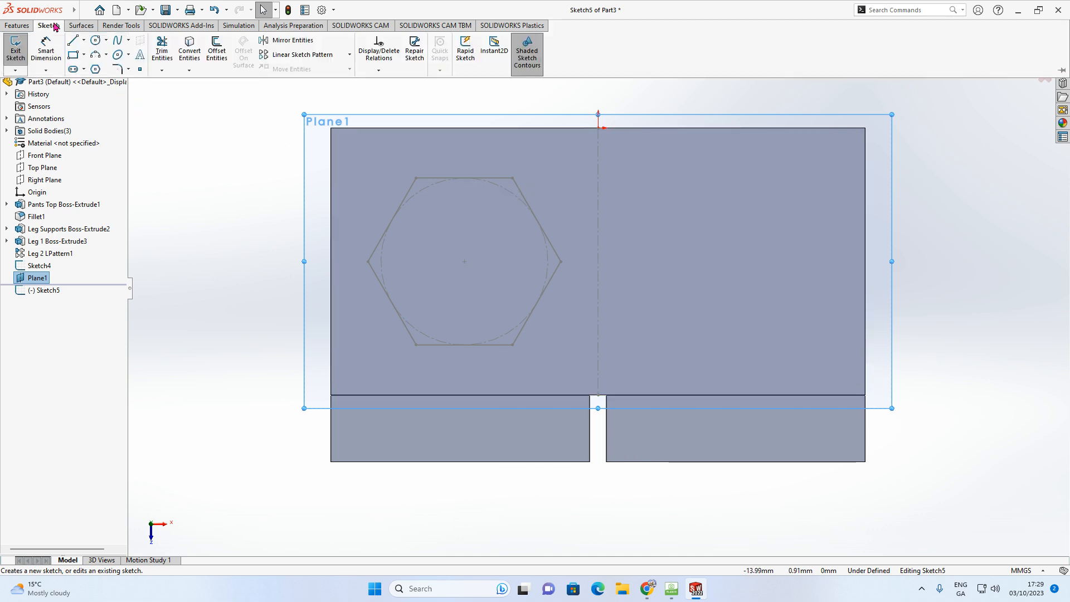
{"action": "left_click", "coordinate": [95, 40]}
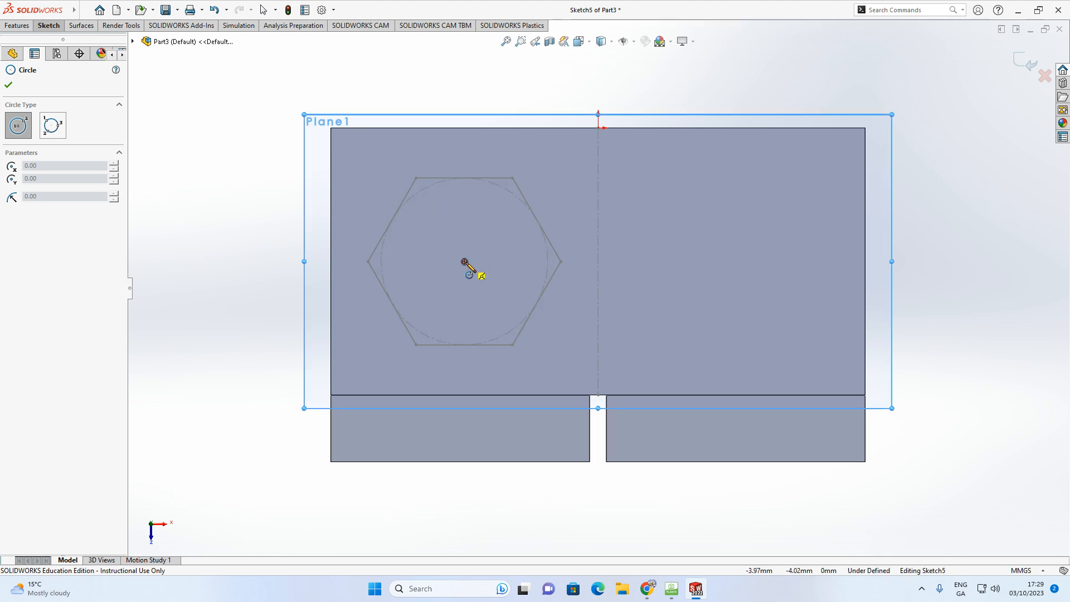
{"action": "left_click", "coordinate": [464, 262]}
{"action": "left_click", "coordinate": [525, 258]}
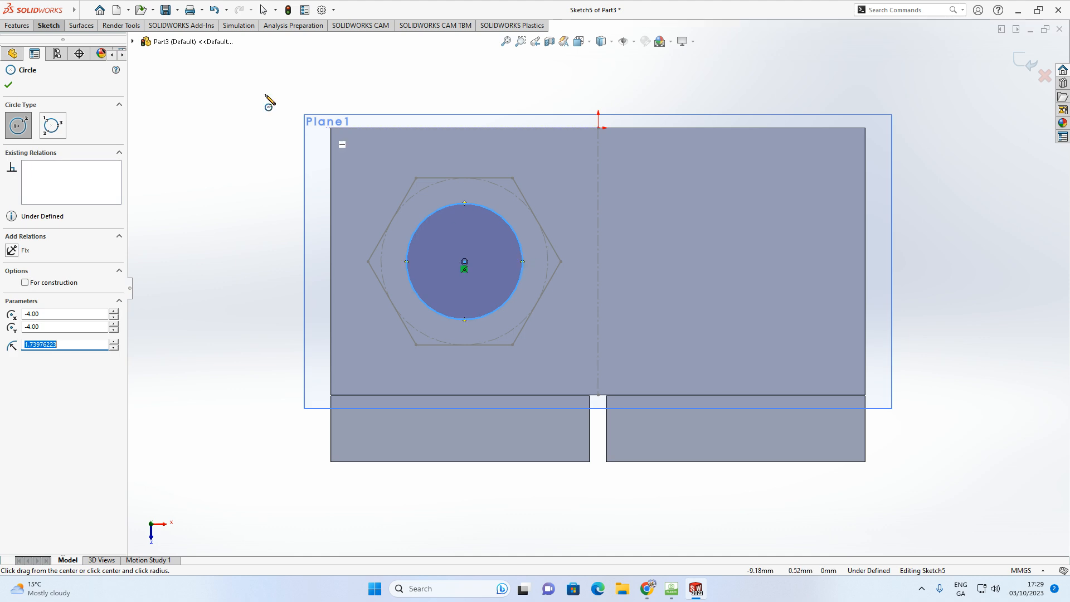
Step: Dimension the circle's diameter as 3 mm and exit the sketch
{"action": "left_click", "coordinate": [49, 25]}
{"action": "left_click", "coordinate": [48, 50]}
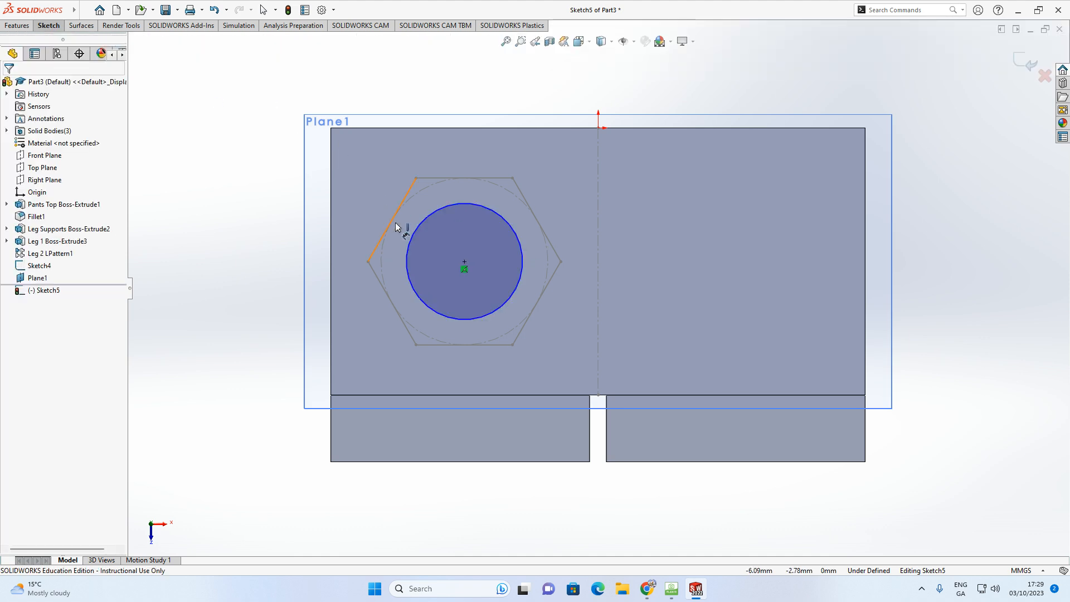
{"action": "left_click", "coordinate": [406, 243]}
{"action": "left_click", "coordinate": [215, 261]}
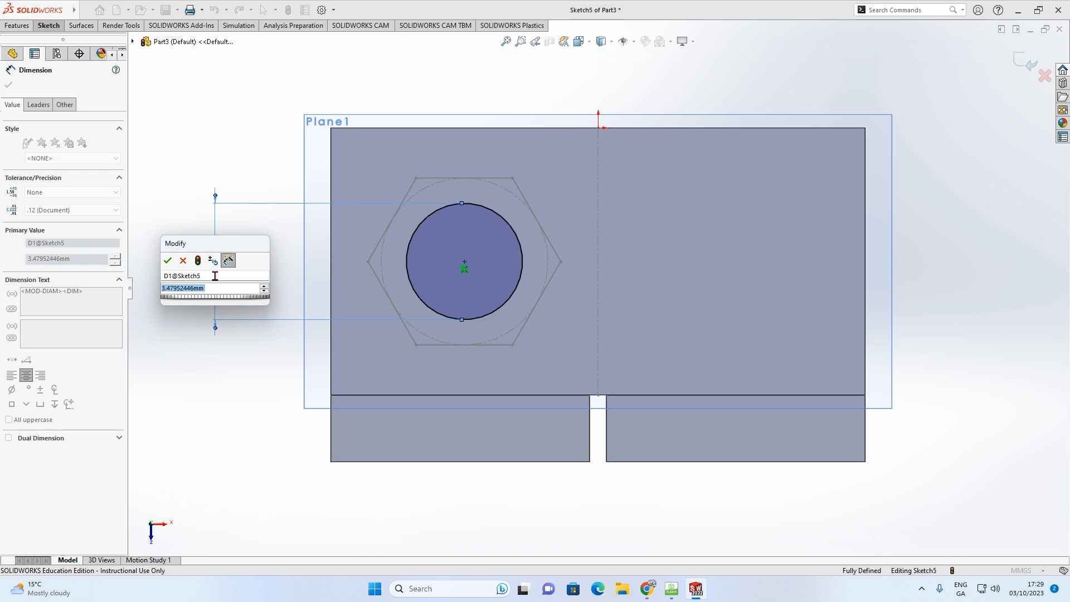
{"action": "type", "text": "3"}
{"action": "key", "text": "Return"}
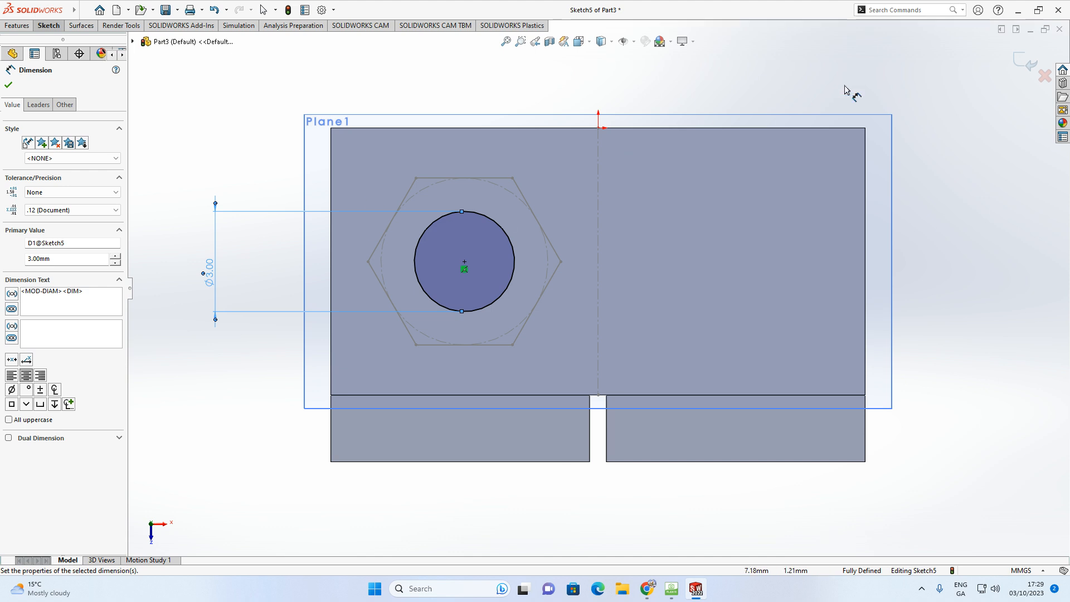
{"action": "left_click", "coordinate": [1029, 65]}
Step: Hide the offset reference plane above the pants top
{"action": "mouse_move", "coordinate": [917, 212]}
{"action": "middle_mouse_down"}
{"action": "mouse_move", "coordinate": [921, 191]}
{"action": "mouse_move", "coordinate": [715, 179]}
{"action": "mouse_move", "coordinate": [733, 54]}
{"action": "mouse_move", "coordinate": [716, 67]}
{"action": "middle_mouse_up"}
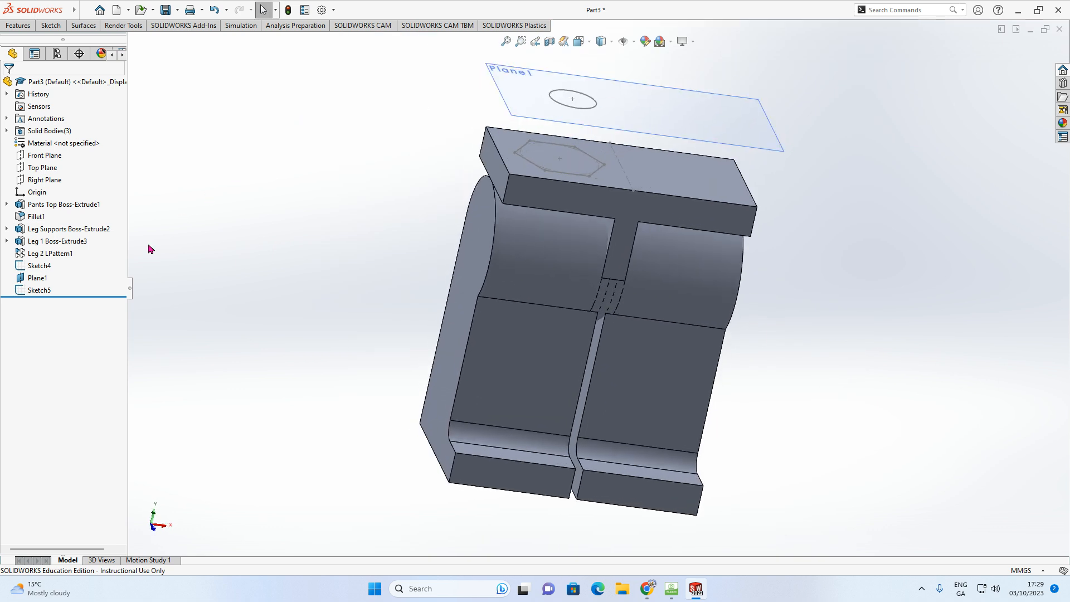
{"action": "left_click", "coordinate": [34, 278]}
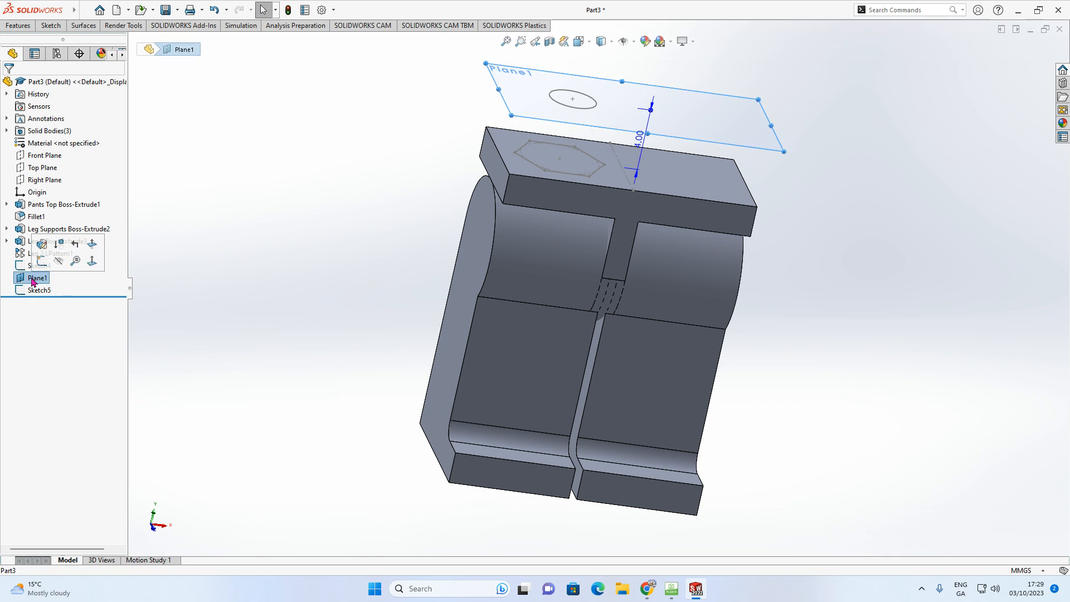
{"action": "left_click", "coordinate": [59, 262]}
Step: Loft a solid boss from the hexagon sketch on the pants top to the 3 mm circle above it, with Merge result on
{"action": "scroll", "coordinate": [600, 126], "scroll_direction": "down", "scroll_amount": 3}
{"action": "mouse_move", "coordinate": [600, 126]}
{"action": "middle_mouse_down"}
{"action": "mouse_move", "coordinate": [623, 146]}
{"action": "mouse_move", "coordinate": [633, 110]}
{"action": "mouse_move", "coordinate": [602, 178]}
{"action": "middle_mouse_up"}
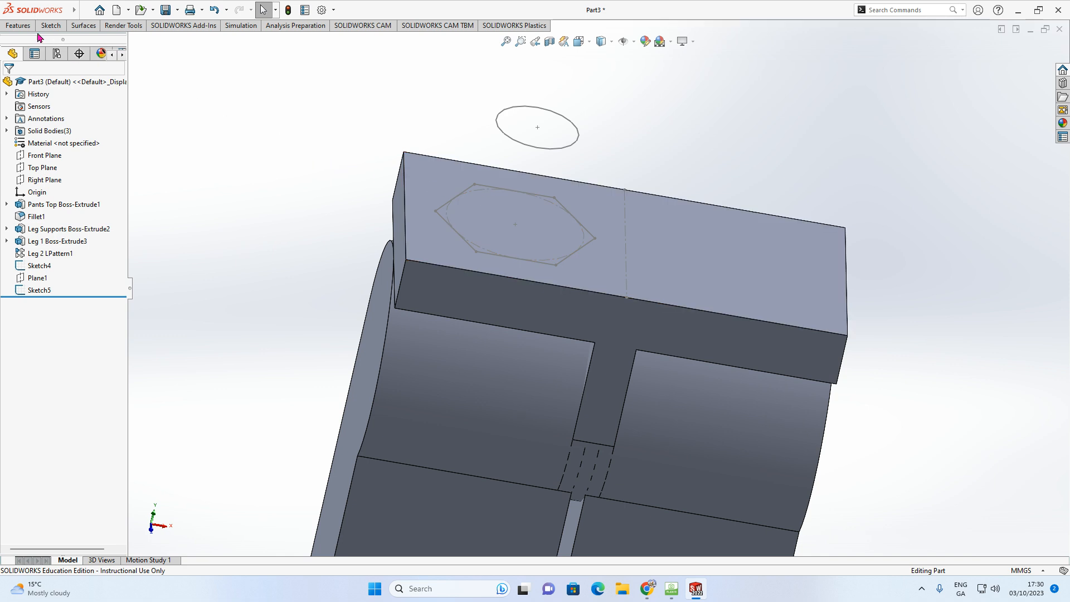
{"action": "left_click", "coordinate": [18, 26]}
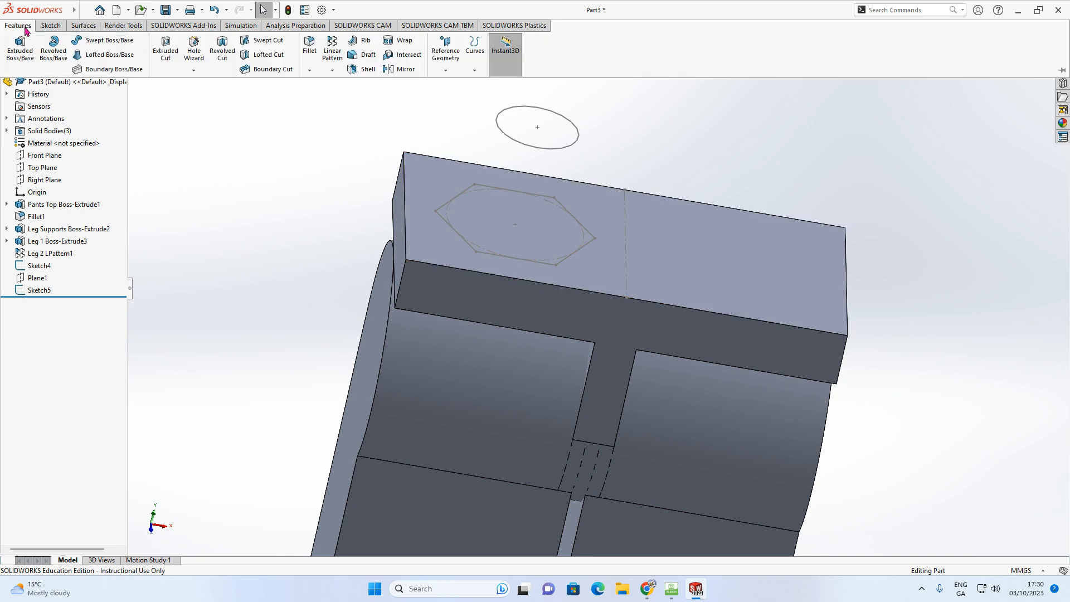
{"action": "left_click", "coordinate": [101, 56]}
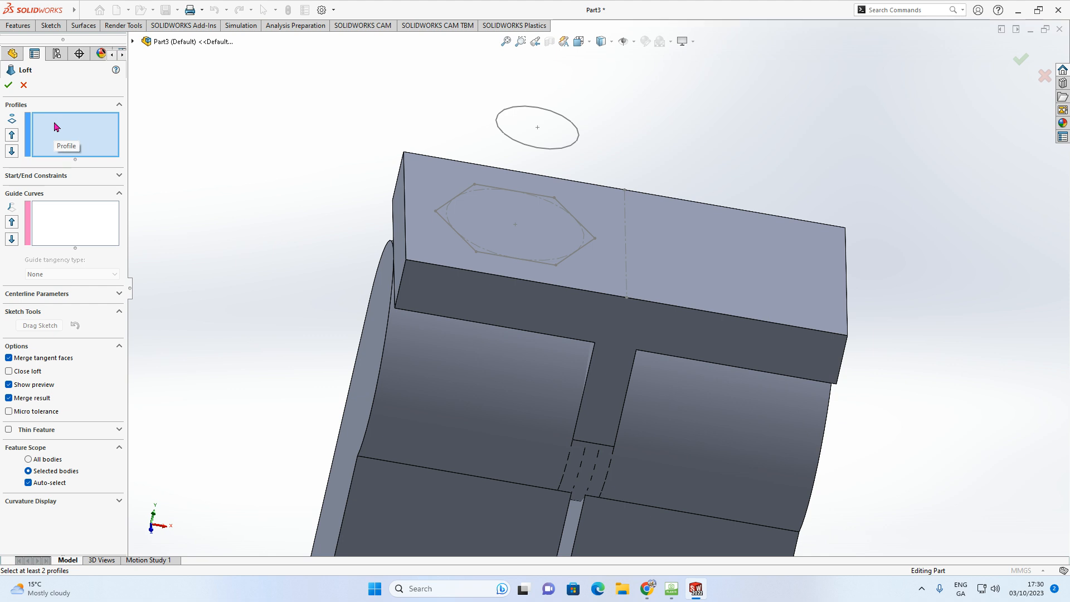
{"action": "left_click", "coordinate": [476, 254]}
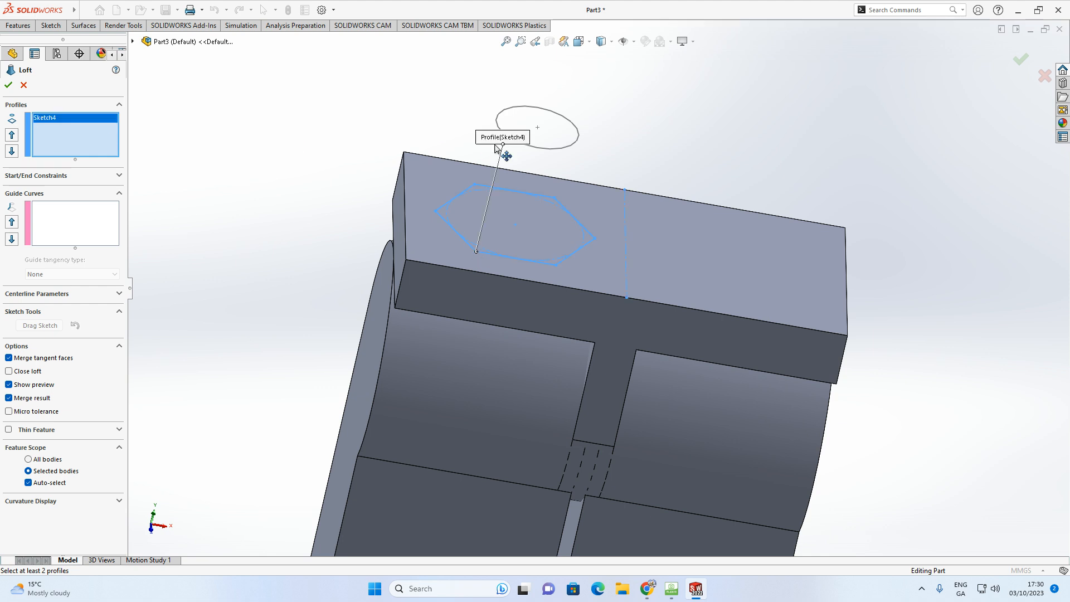
{"action": "left_click", "coordinate": [534, 149]}
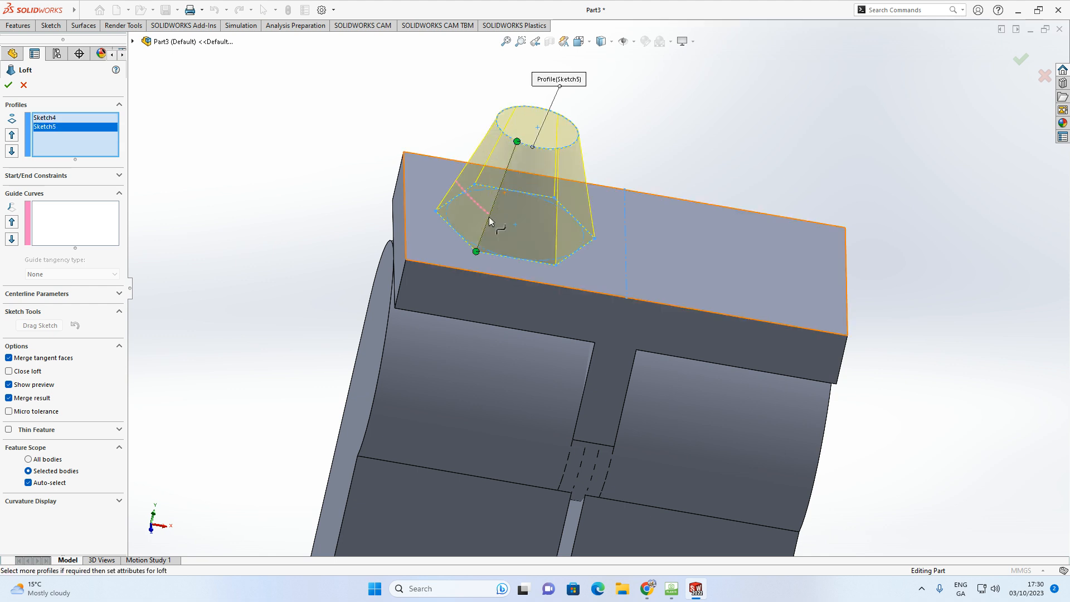
{"action": "middle_click_drag", "start_coordinate": [726, 197], "coordinate": [747, 160]}
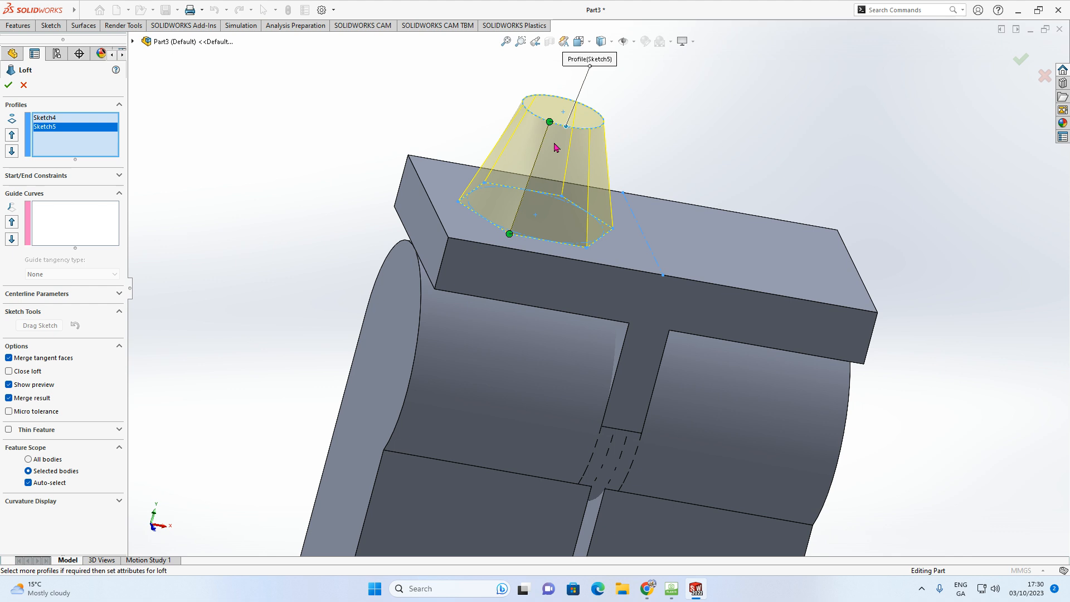
{"action": "mouse_move", "coordinate": [536, 219]}
{"action": "middle_mouse_down"}
{"action": "mouse_move", "coordinate": [576, 184]}
{"action": "mouse_move", "coordinate": [537, 214]}
{"action": "middle_mouse_up"}
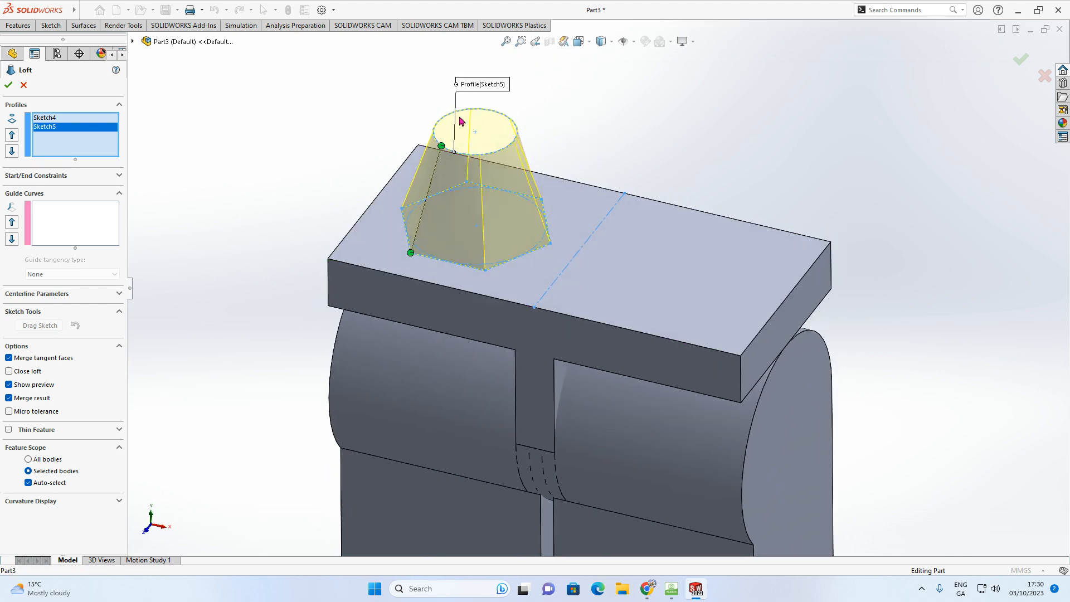
{"action": "left_click", "coordinate": [9, 85]}
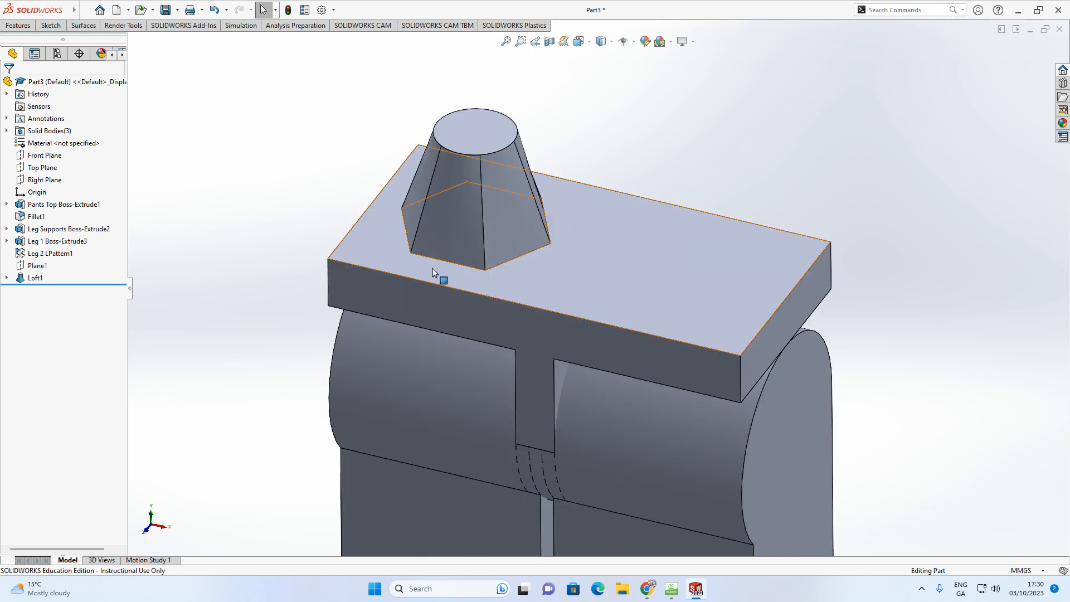
Step: Mirror the lofted hexagon-to-circle boss about the Right Plane to the other half of the pants top
{"action": "middle_click_drag", "start_coordinate": [474, 217], "coordinate": [610, 255]}
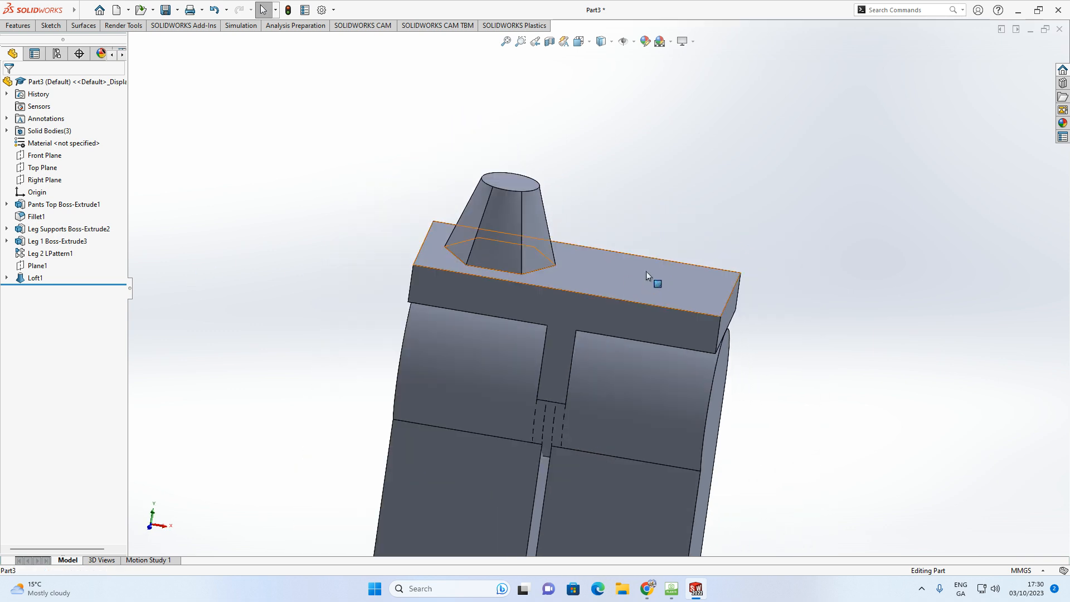
{"action": "middle_click_drag", "start_coordinate": [383, 195], "coordinate": [547, 250]}
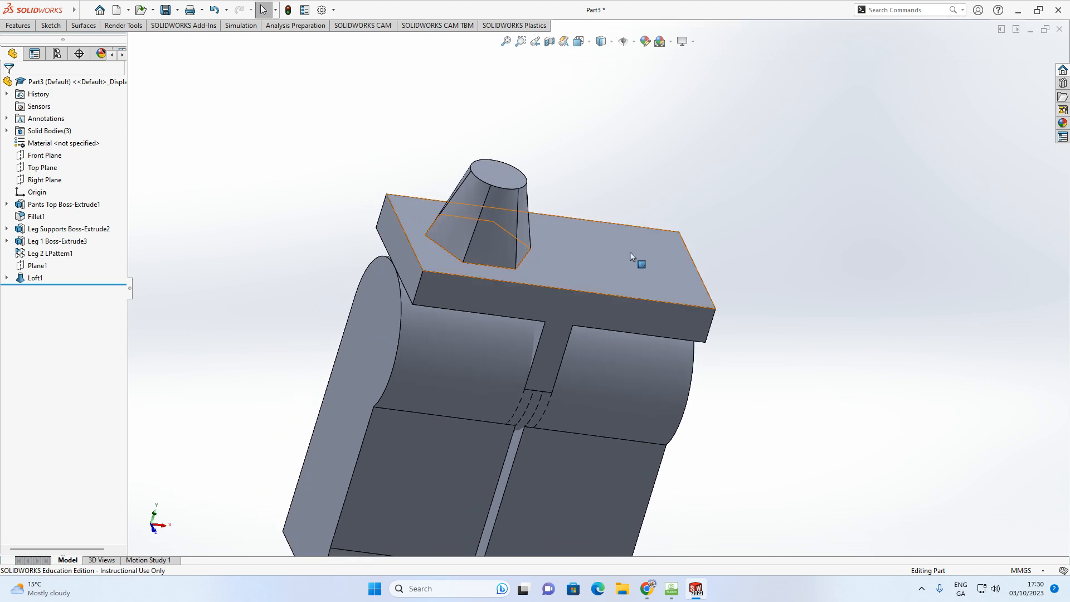
{"action": "left_click", "coordinate": [21, 26]}
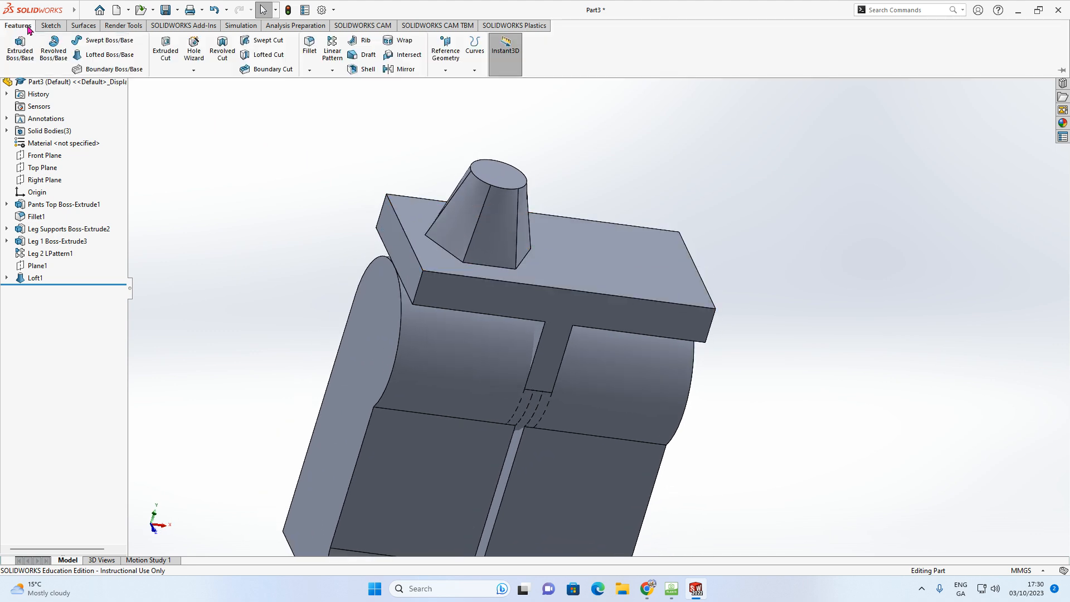
{"action": "left_click", "coordinate": [406, 71]}
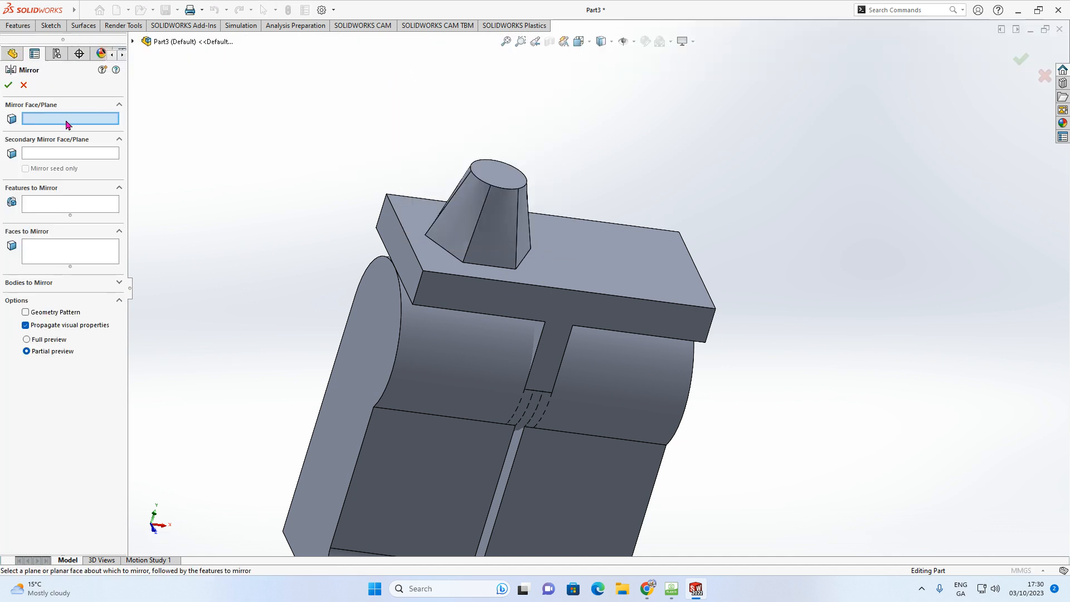
{"action": "middle_click_drag", "start_coordinate": [559, 221], "coordinate": [535, 205]}
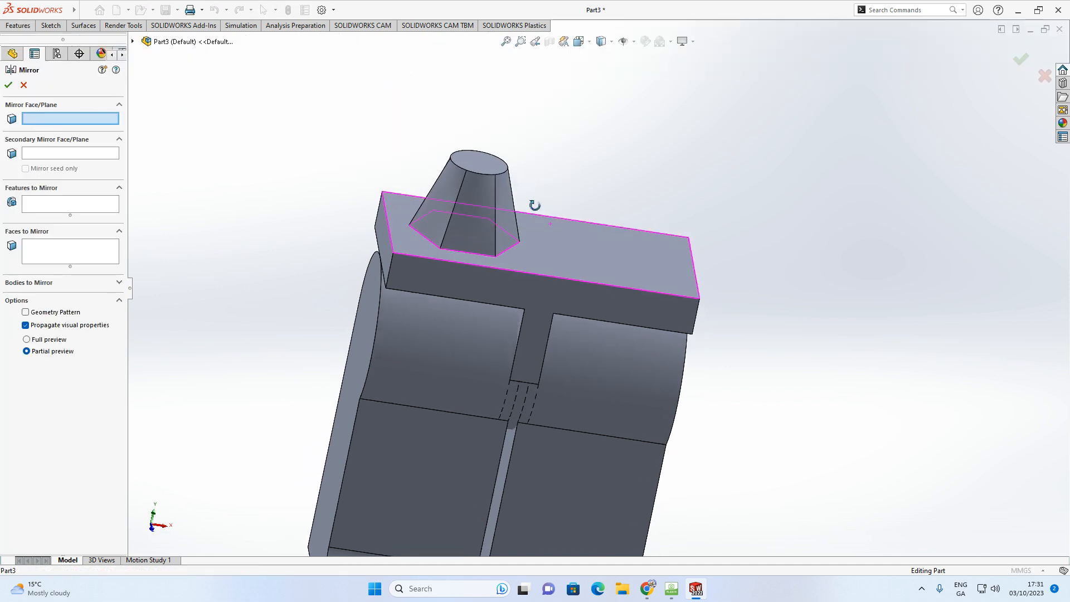
{"action": "left_click", "coordinate": [133, 42]}
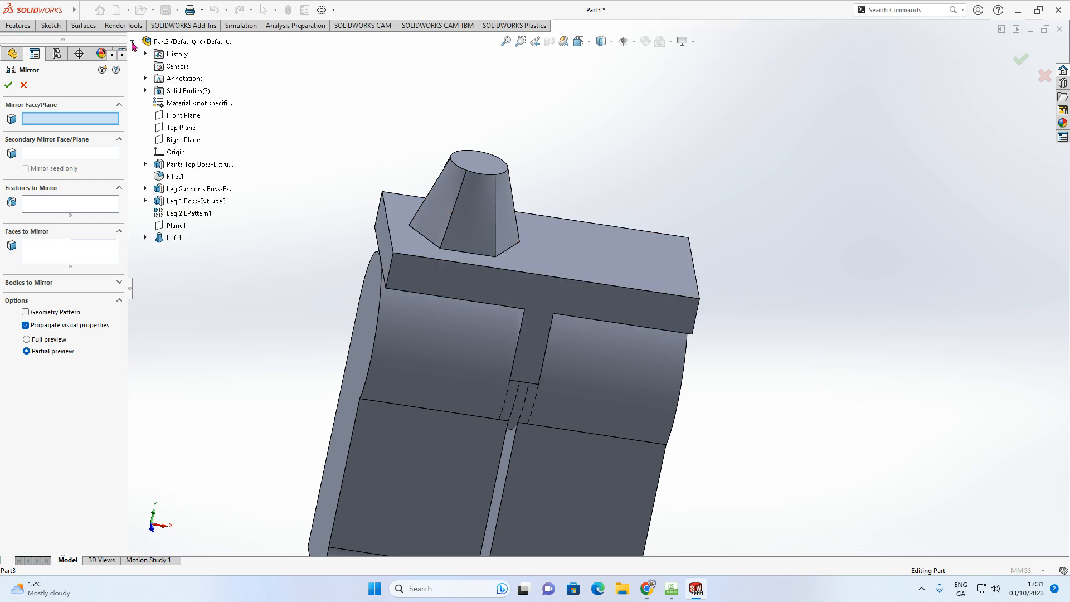
{"action": "left_click", "coordinate": [176, 141]}
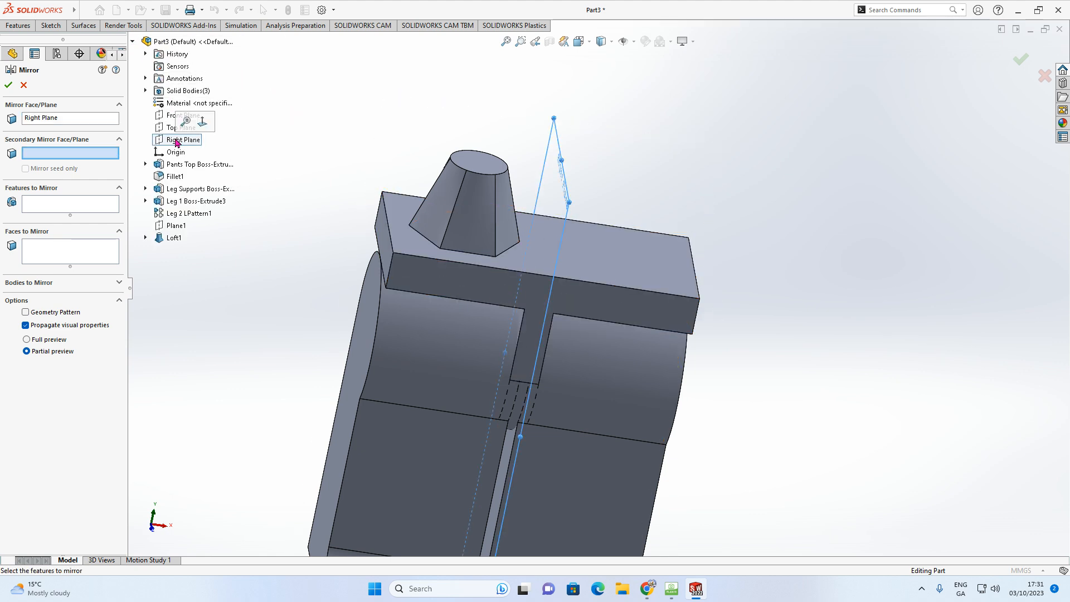
{"action": "left_click", "coordinate": [46, 204]}
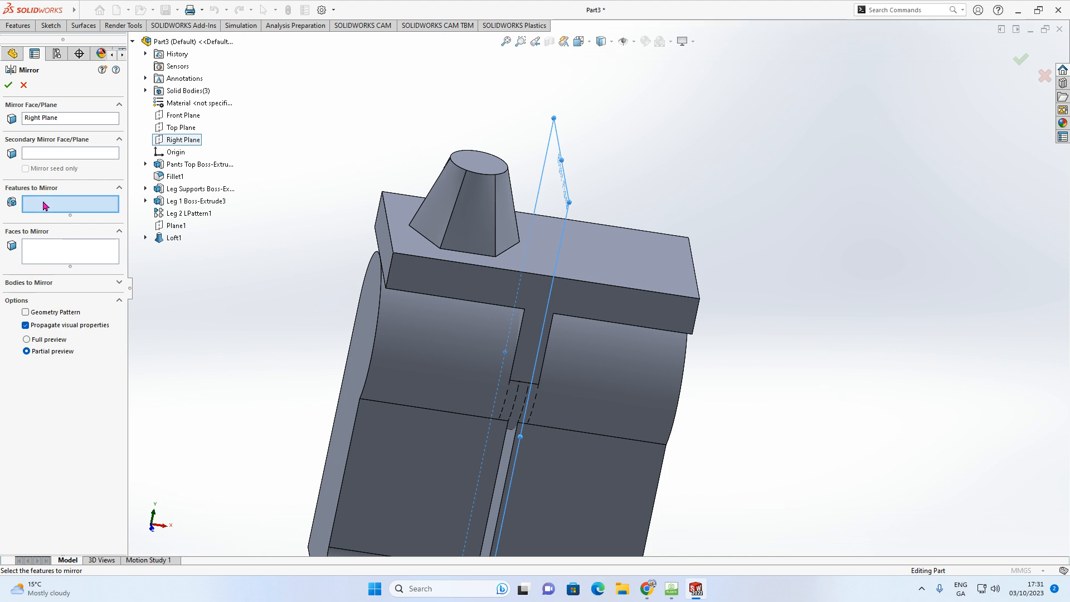
{"action": "left_click", "coordinate": [174, 238]}
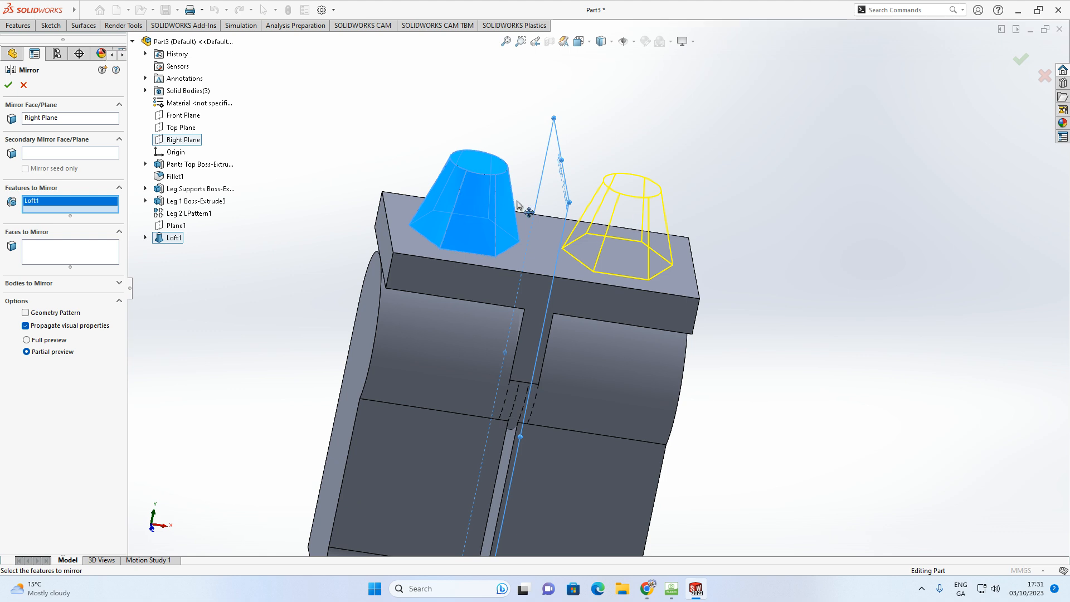
{"action": "left_click", "coordinate": [11, 85]}
{"action": "key", "text": "f"}
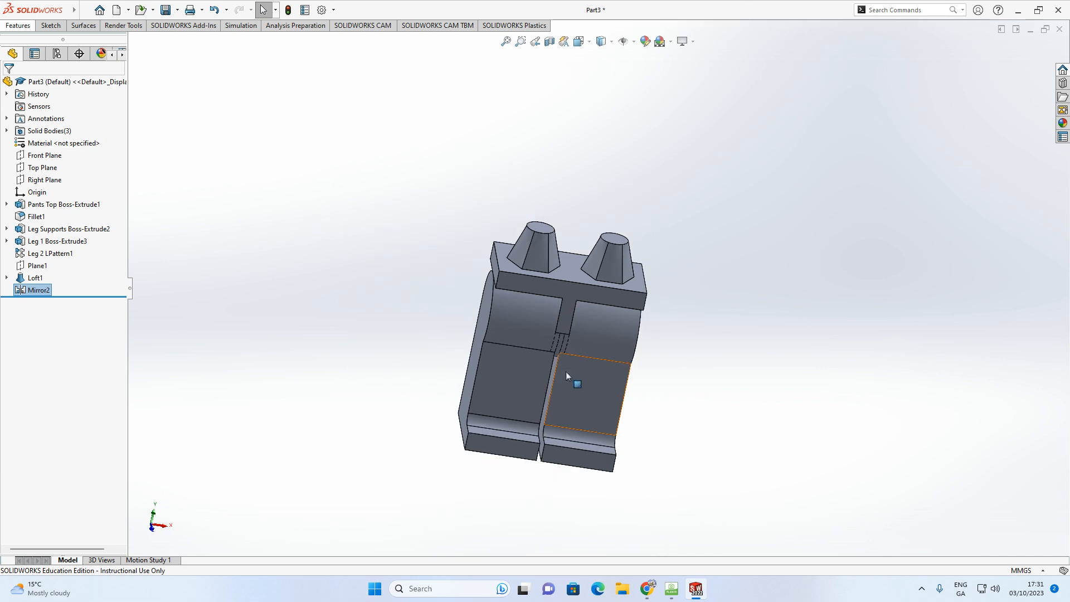
Step: Examine the model from several angles and its internal leg supports with hidden lines visible, ending in shaded display with edges
{"action": "scroll", "coordinate": [567, 373], "scroll_direction": "down", "scroll_amount": 3}
{"action": "middle_click_drag", "start_coordinate": [593, 317], "coordinate": [597, 136]}
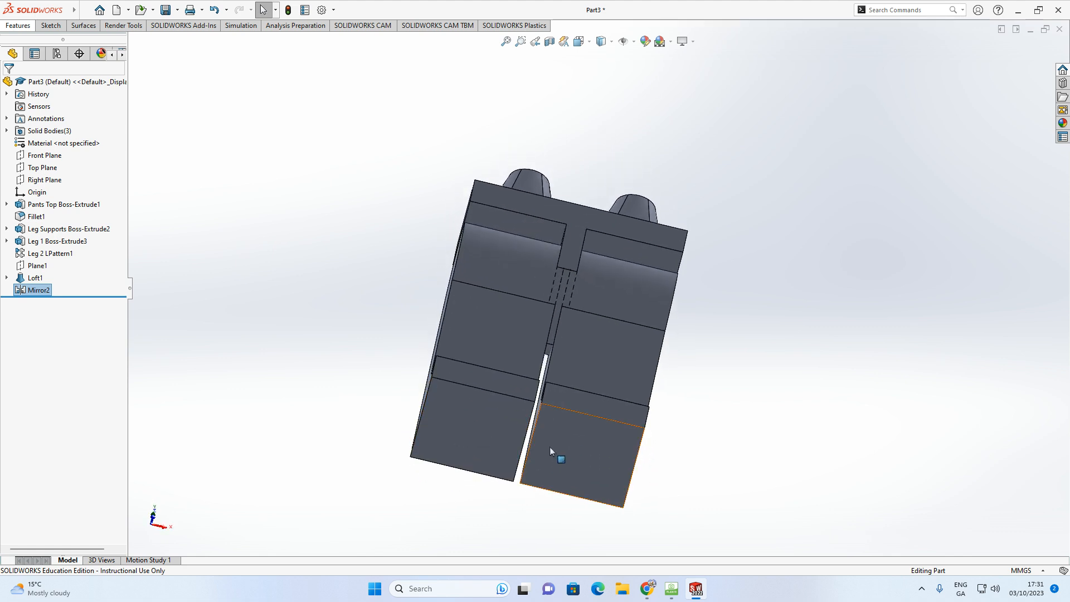
{"action": "middle_click_drag", "start_coordinate": [508, 293], "coordinate": [525, 425]}
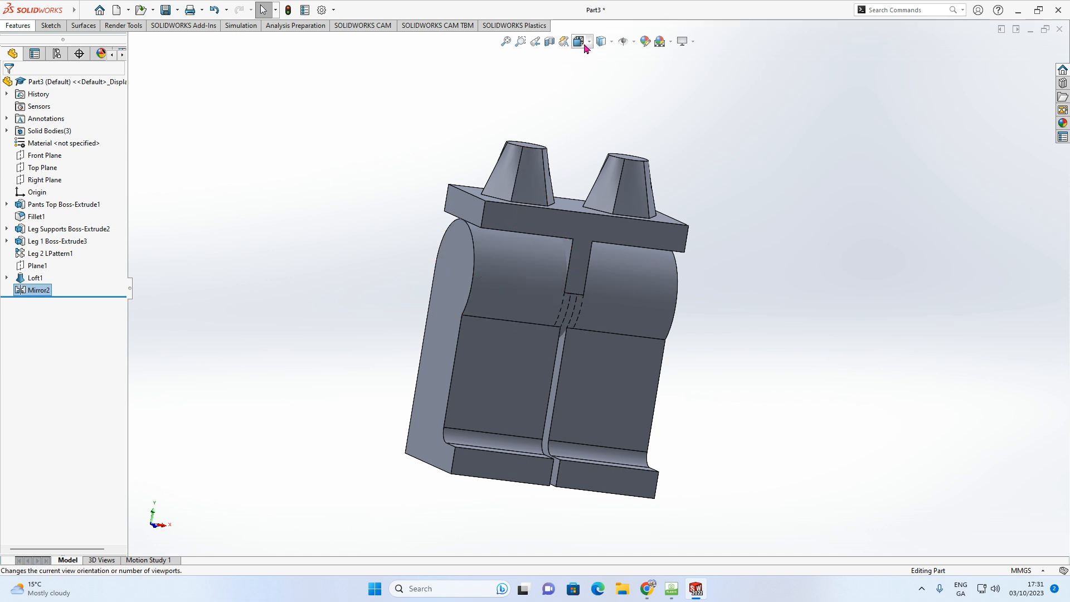
{"action": "mouse_move", "coordinate": [599, 45]}
{"action": "left_click", "coordinate": [601, 104]}
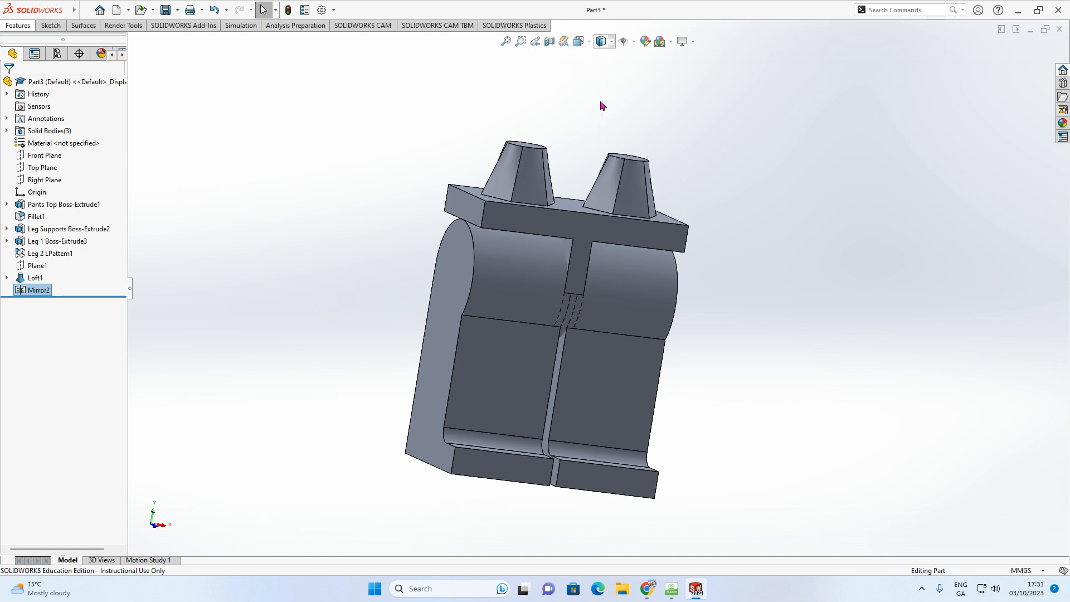
{"action": "mouse_move", "coordinate": [411, 270]}
{"action": "middle_mouse_down"}
{"action": "mouse_move", "coordinate": [363, 263]}
{"action": "mouse_move", "coordinate": [406, 272]}
{"action": "middle_mouse_up"}
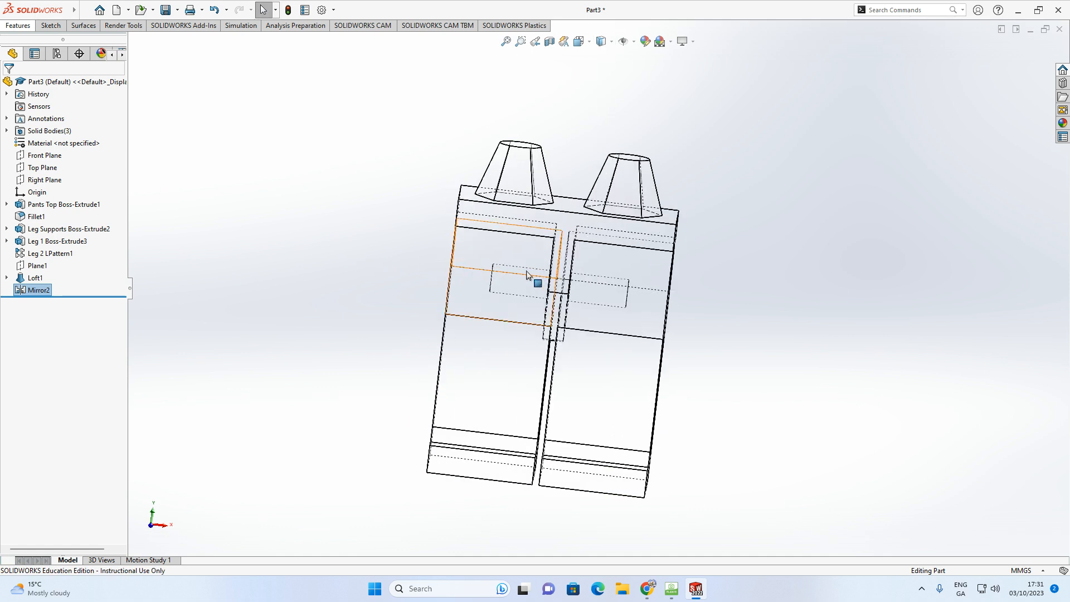
{"action": "middle_click_drag", "start_coordinate": [540, 301], "coordinate": [559, 285]}
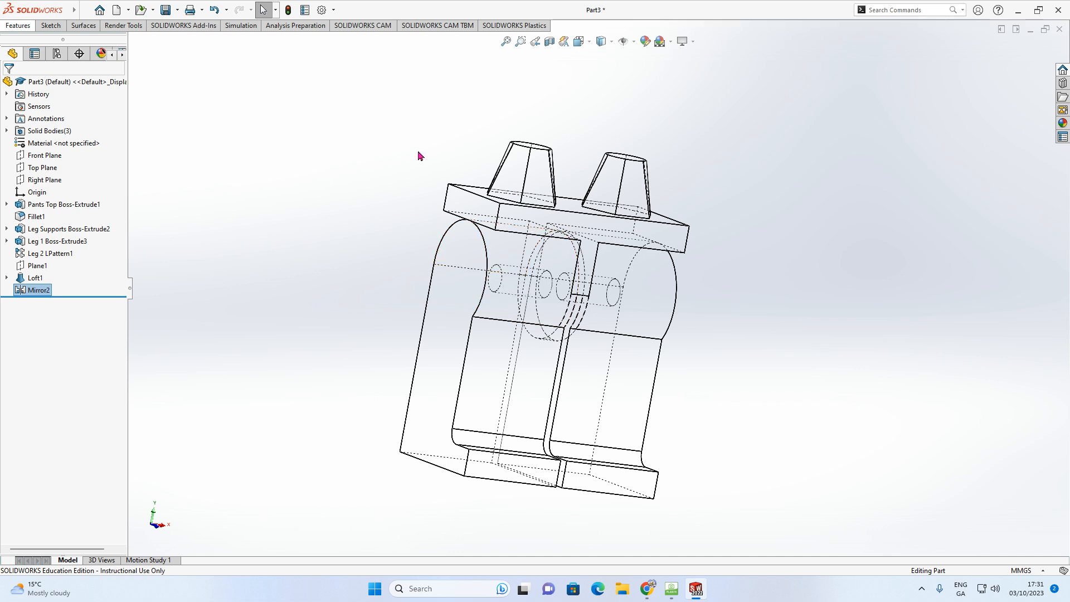
{"action": "left_click", "coordinate": [633, 41]}
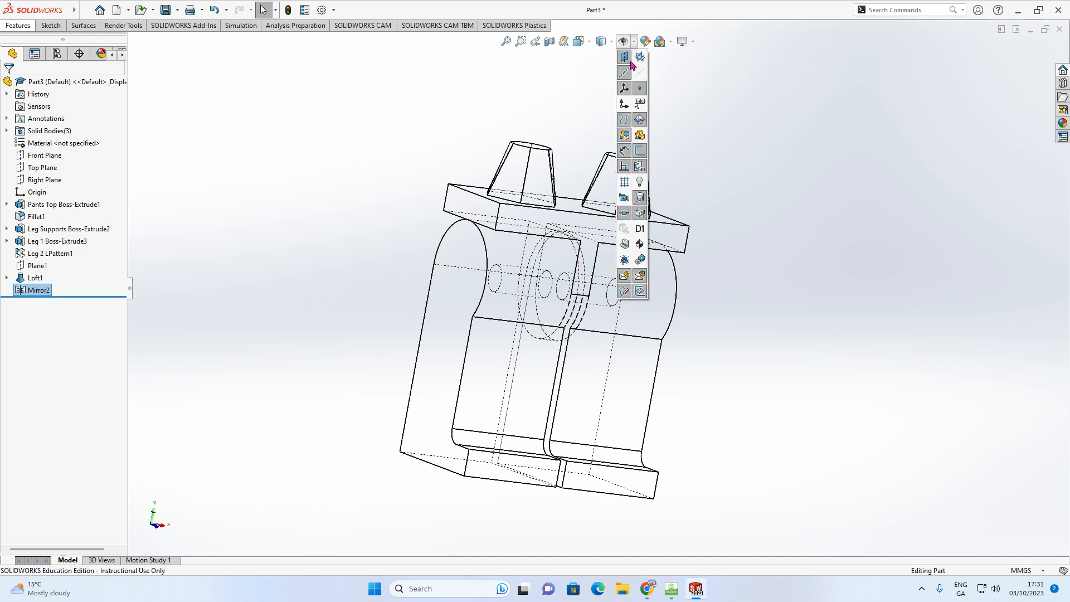
{"action": "left_click", "coordinate": [601, 42]}
{"action": "left_click", "coordinate": [602, 55]}
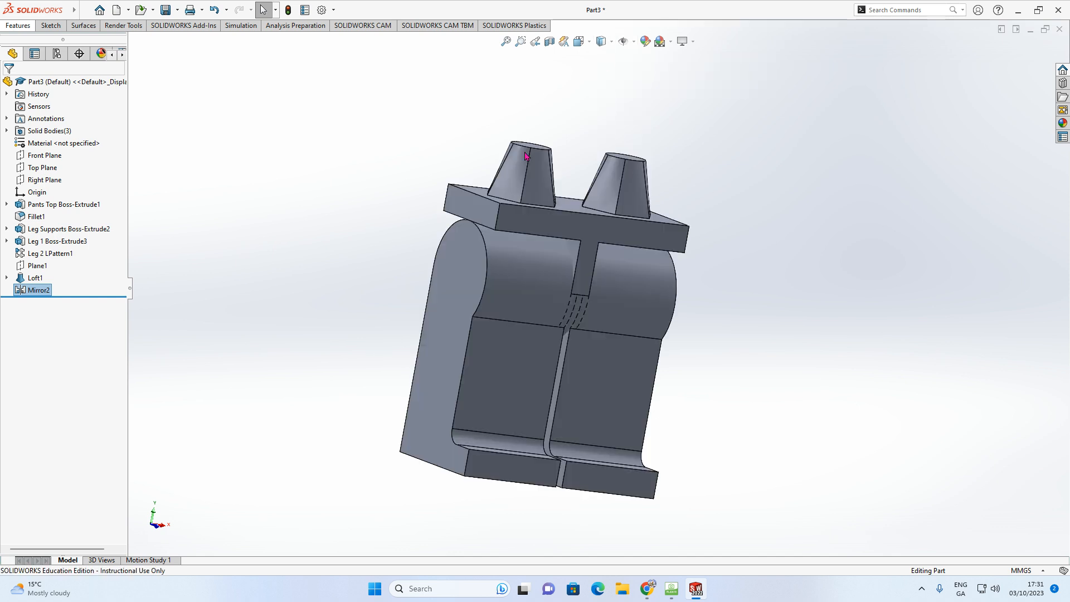
{"action": "left_click", "coordinate": [228, 210]}
{"action": "left_click", "coordinate": [888, 10]}
{"action": "left_click", "coordinate": [963, 10]}
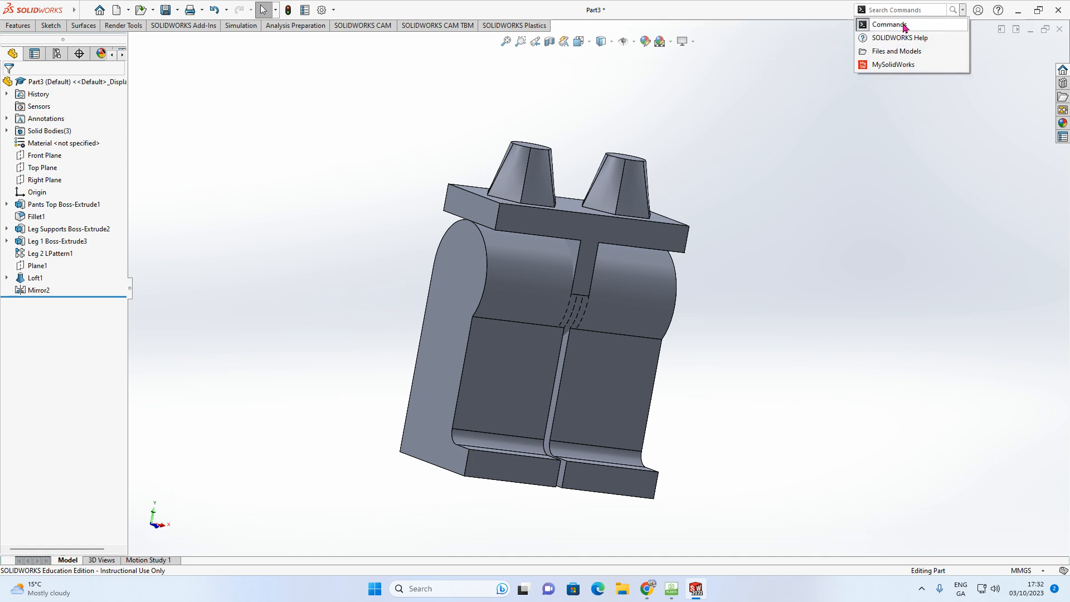
{"action": "left_click", "coordinate": [953, 24]}
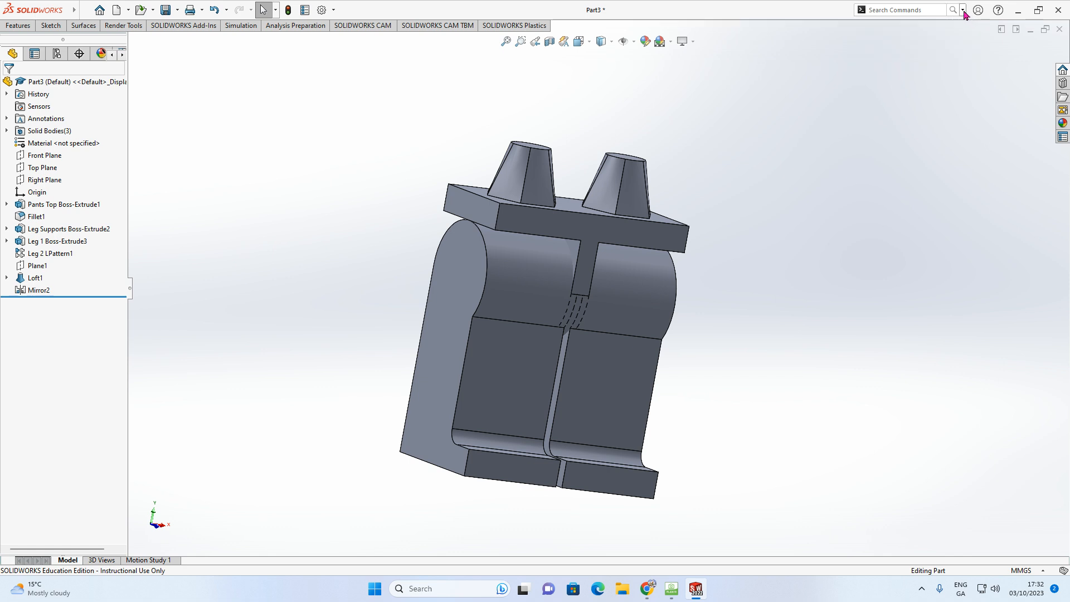
{"action": "left_click", "coordinate": [964, 11]}
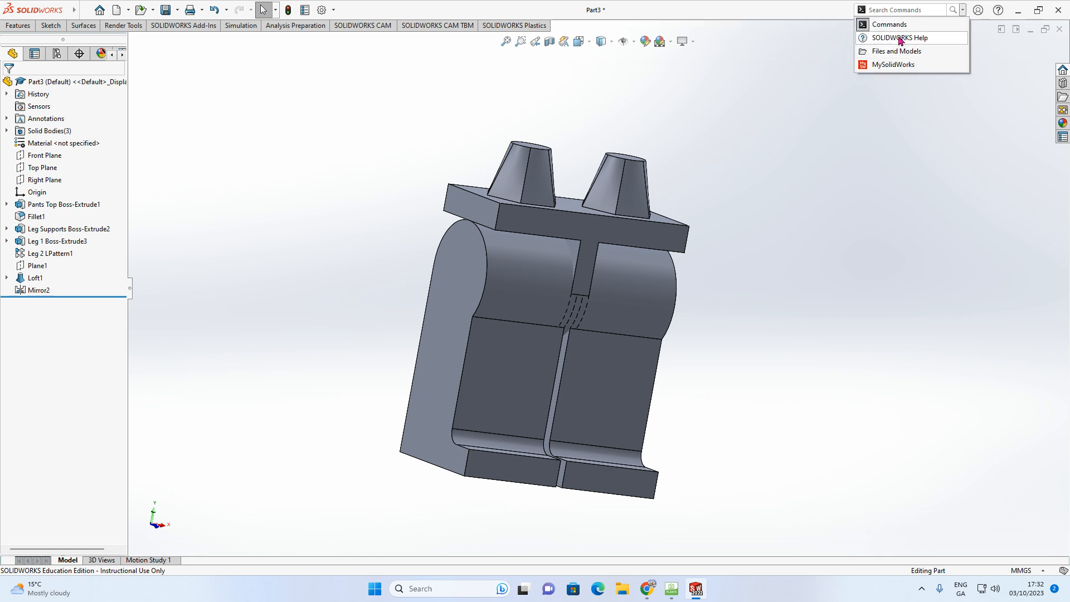
{"action": "left_click", "coordinate": [956, 85]}
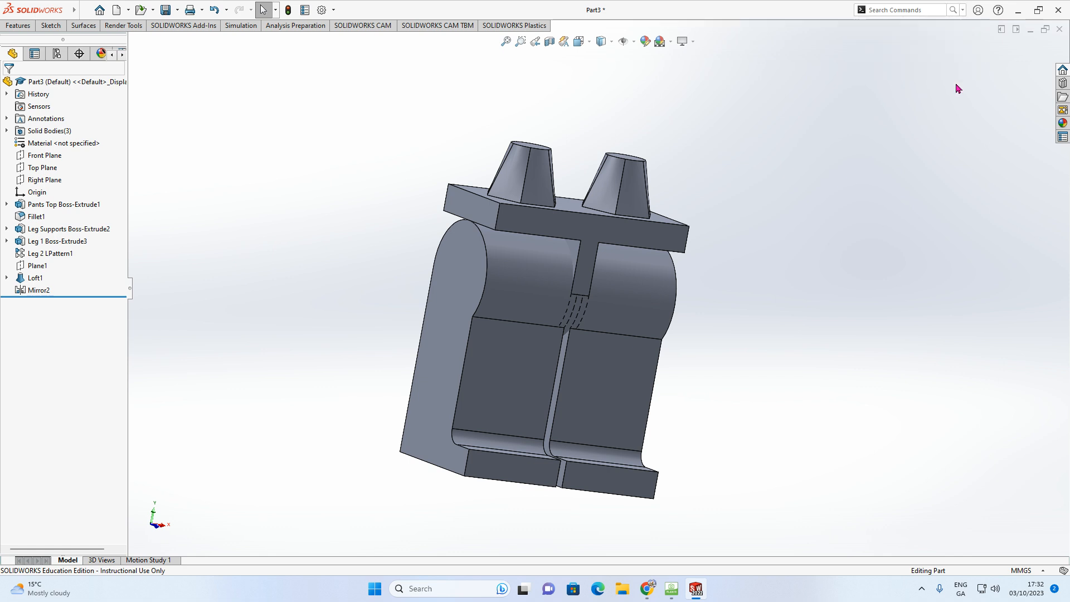
{"action": "left_click", "coordinate": [963, 11]}
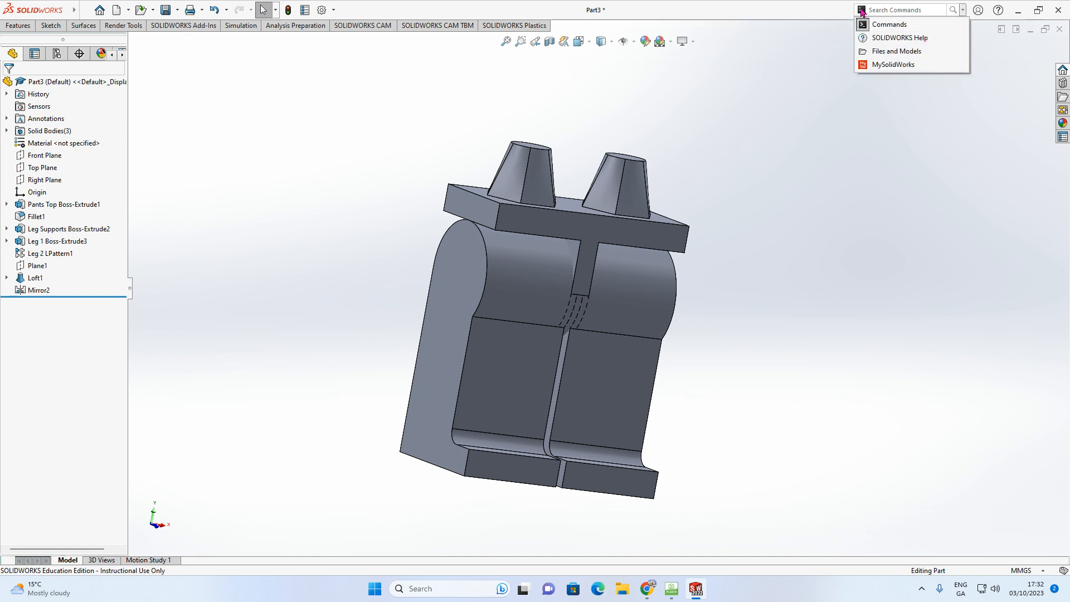
{"action": "left_click", "coordinate": [788, 66]}
Step: Search the commands for indent and start Indent with the Leg 1 body as target and the pants top body as tool region
{"action": "left_click", "coordinate": [882, 11]}
{"action": "type", "text": "i"}
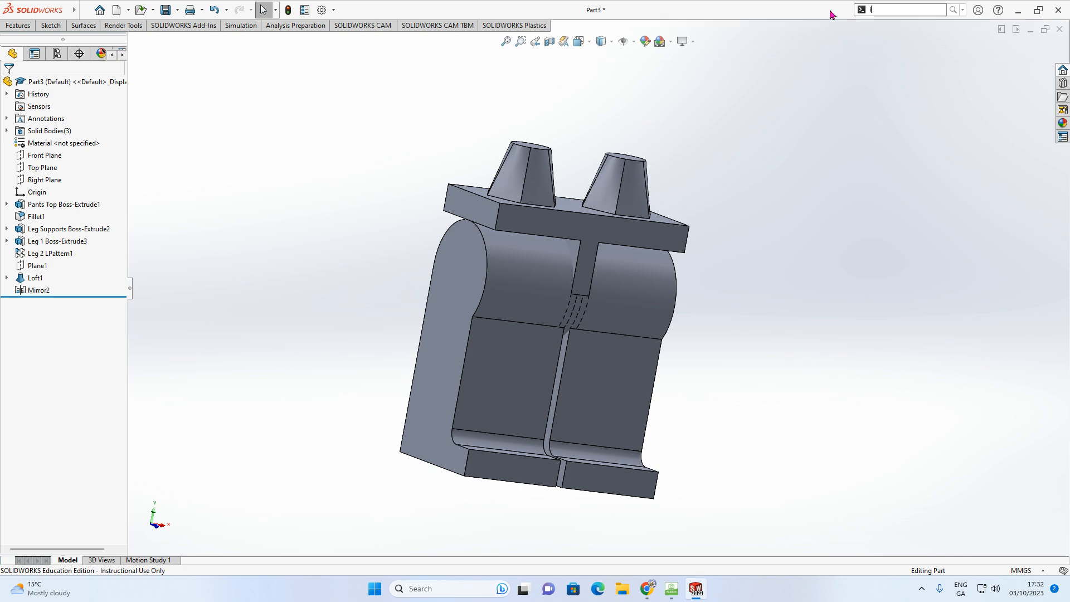
{"action": "type", "text": "ndent"}
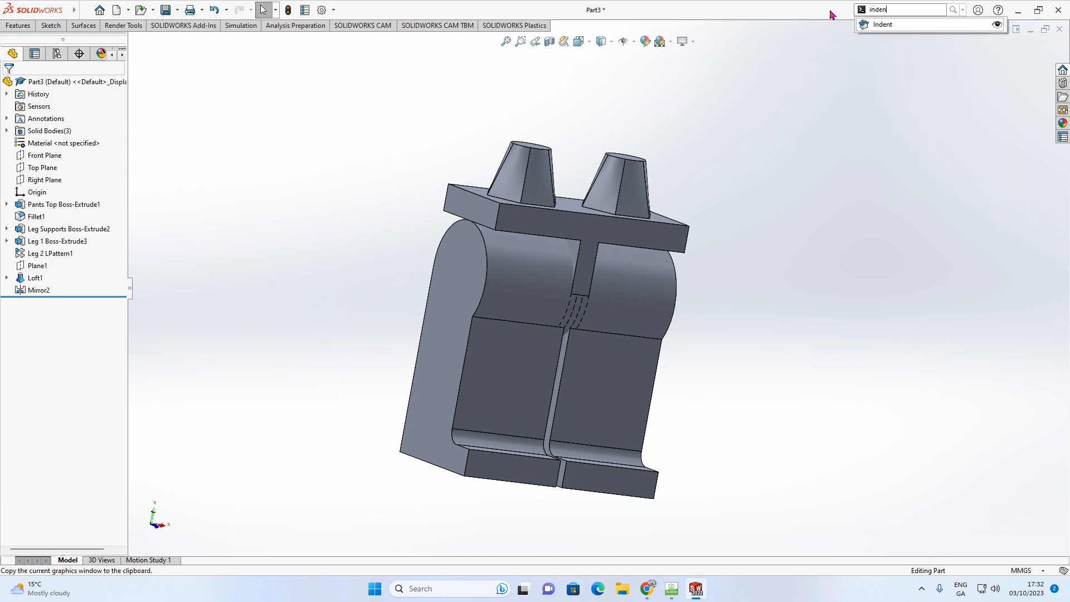
{"action": "left_click", "coordinate": [882, 25]}
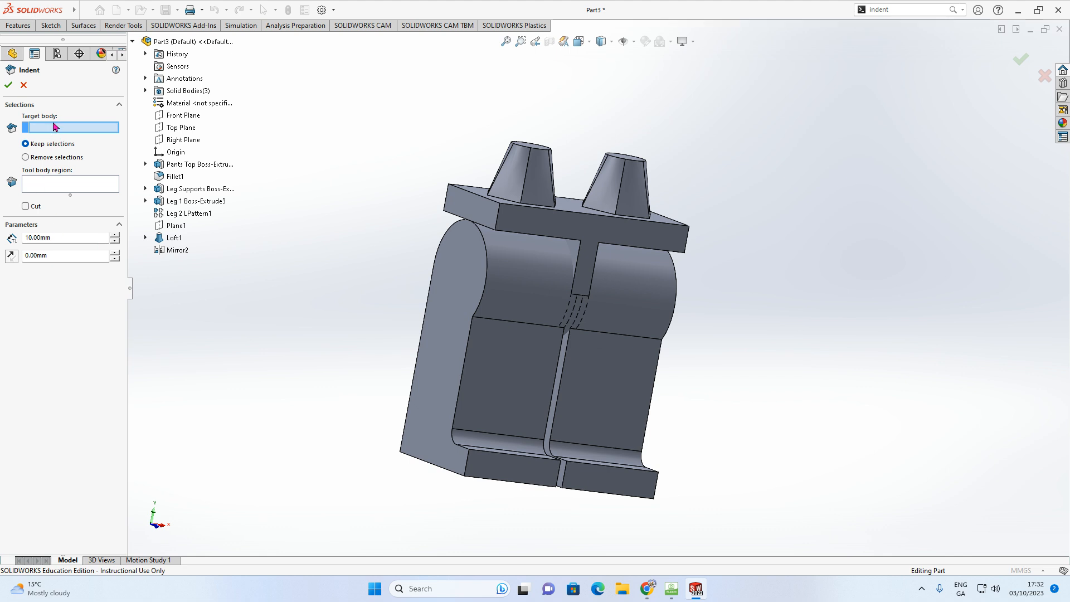
{"action": "middle_click_drag", "start_coordinate": [661, 375], "coordinate": [714, 345]}
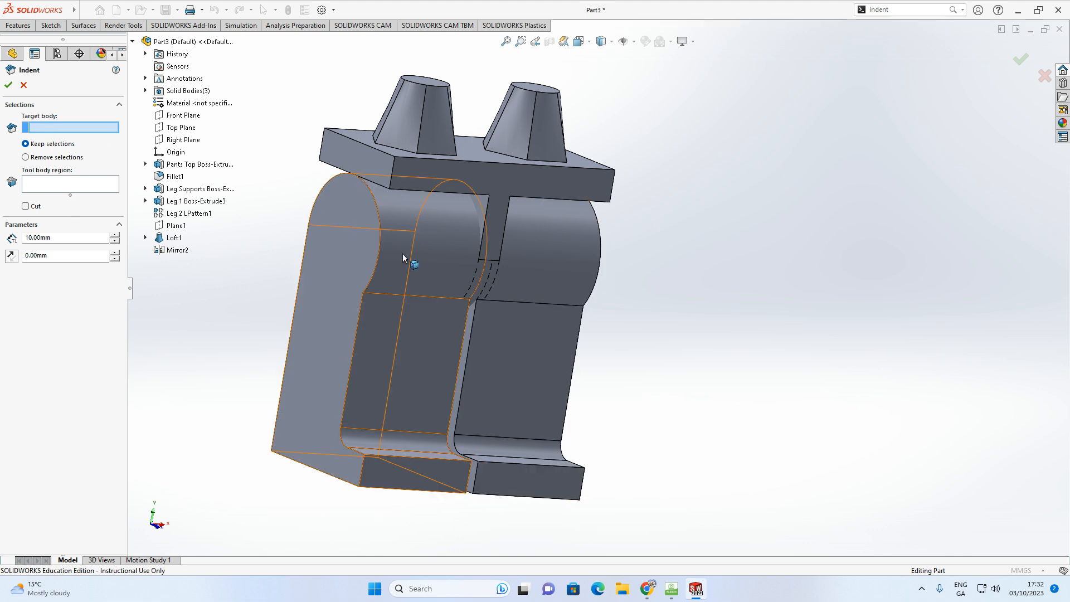
{"action": "left_click", "coordinate": [576, 272]}
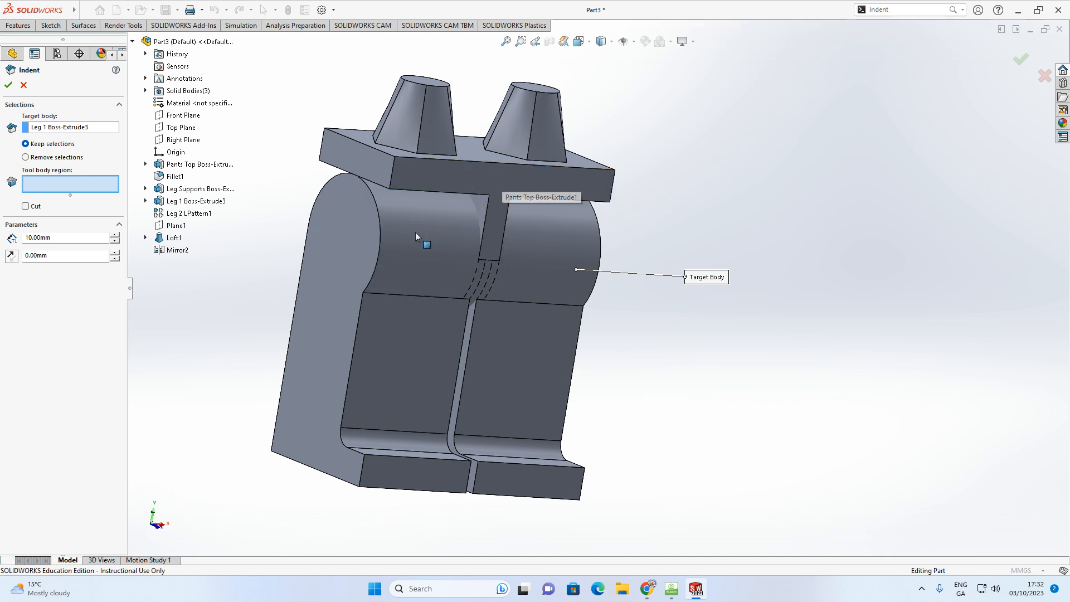
{"action": "left_click", "coordinate": [493, 174]}
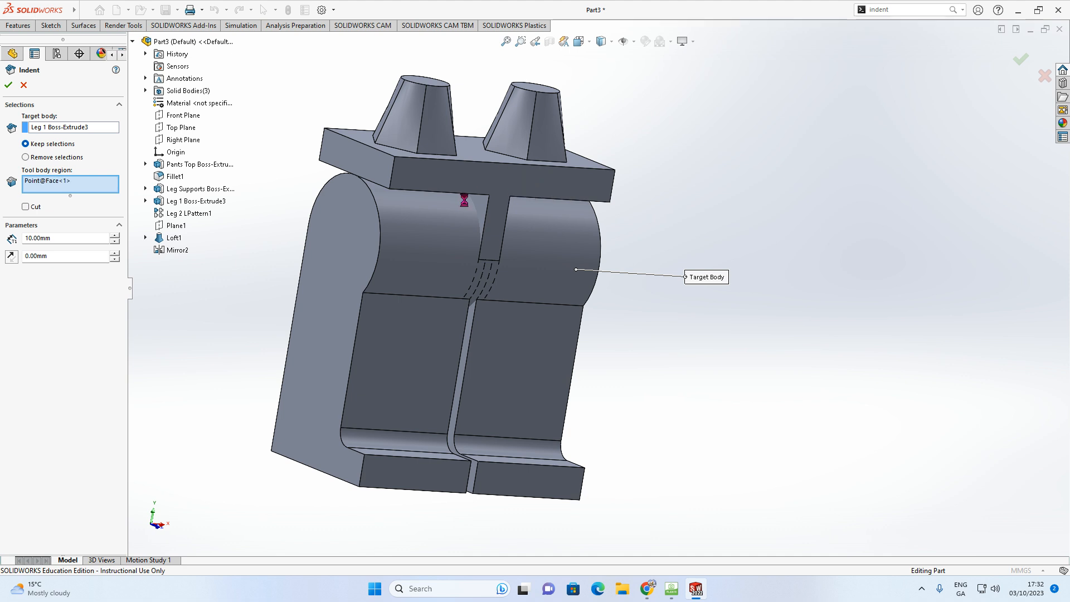
Step: Enable the Cut option for the indent, accept the feature, and check the cut around the leg support
{"action": "middle_click_drag", "start_coordinate": [367, 225], "coordinate": [466, 155]}
{"action": "scroll", "coordinate": [582, 272], "scroll_direction": "up", "scroll_amount": 1}
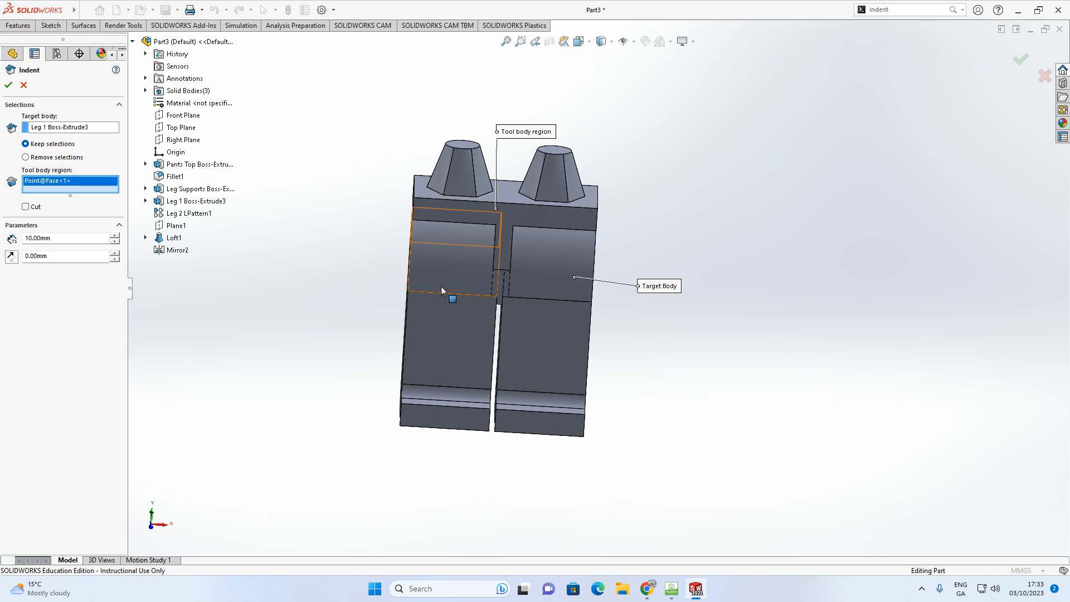
{"action": "left_click", "coordinate": [25, 207]}
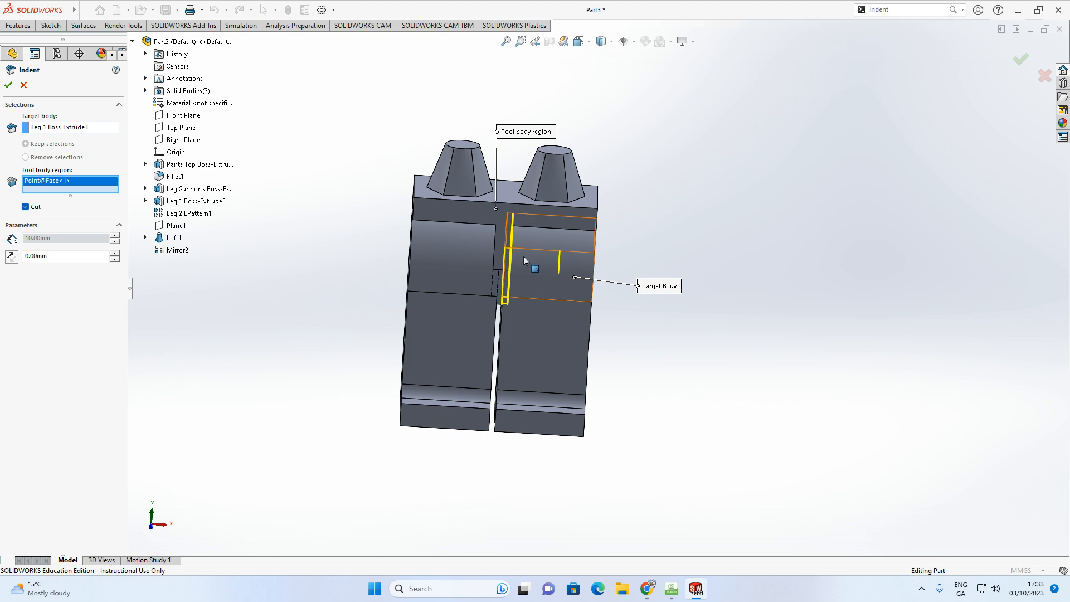
{"action": "scroll", "coordinate": [523, 256], "scroll_direction": "down", "scroll_amount": 2}
{"action": "scroll", "coordinate": [511, 326], "scroll_direction": "down", "scroll_amount": 3}
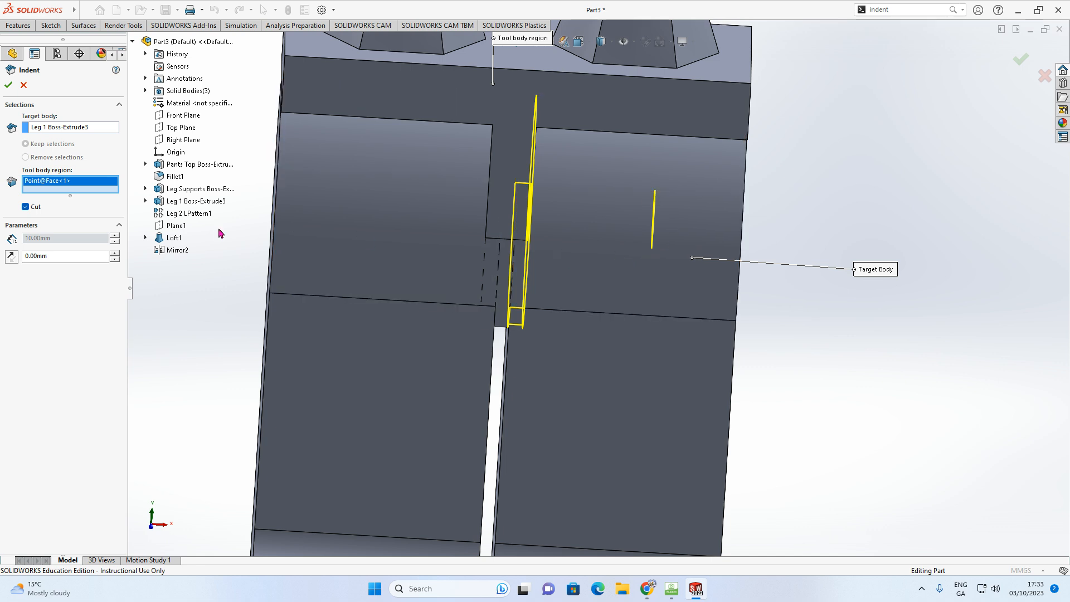
{"action": "key", "text": "f"}
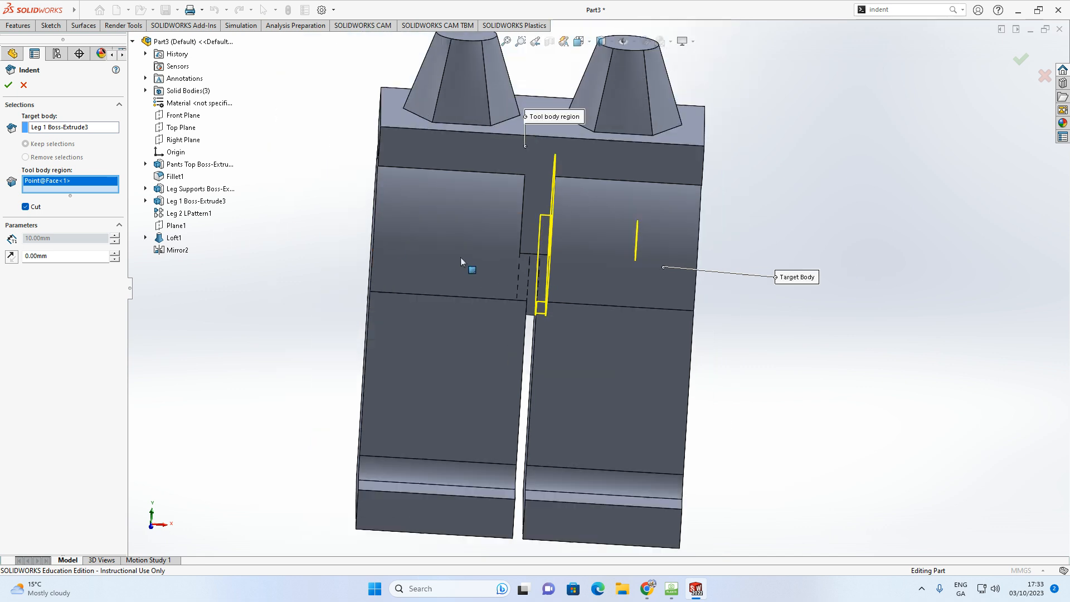
{"action": "left_click", "coordinate": [10, 86]}
{"action": "scroll", "coordinate": [555, 281], "scroll_direction": "down", "scroll_amount": 5}
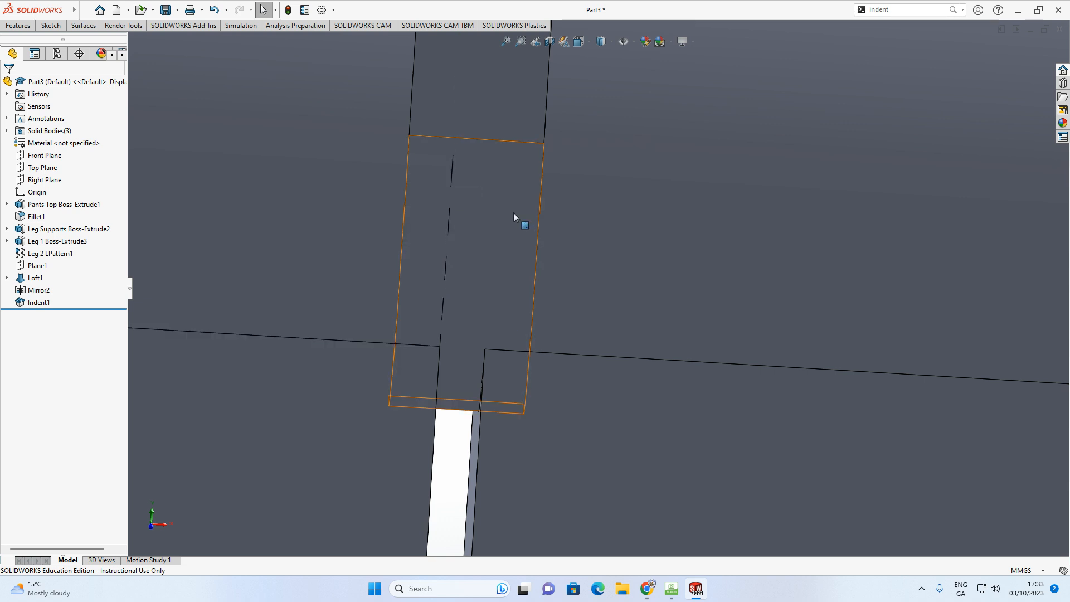
{"action": "scroll", "coordinate": [506, 326], "scroll_direction": "up", "scroll_amount": 5}
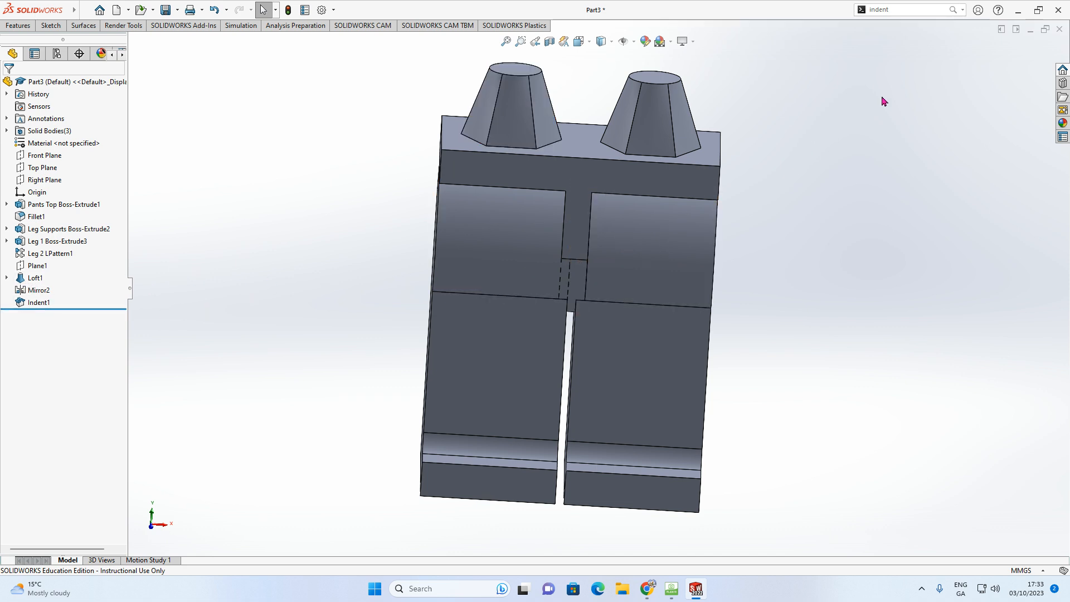
Step: Indent the Leg 2 body using the pants top body as tool region, with the Cut option enabled
{"action": "left_click", "coordinate": [953, 11]}
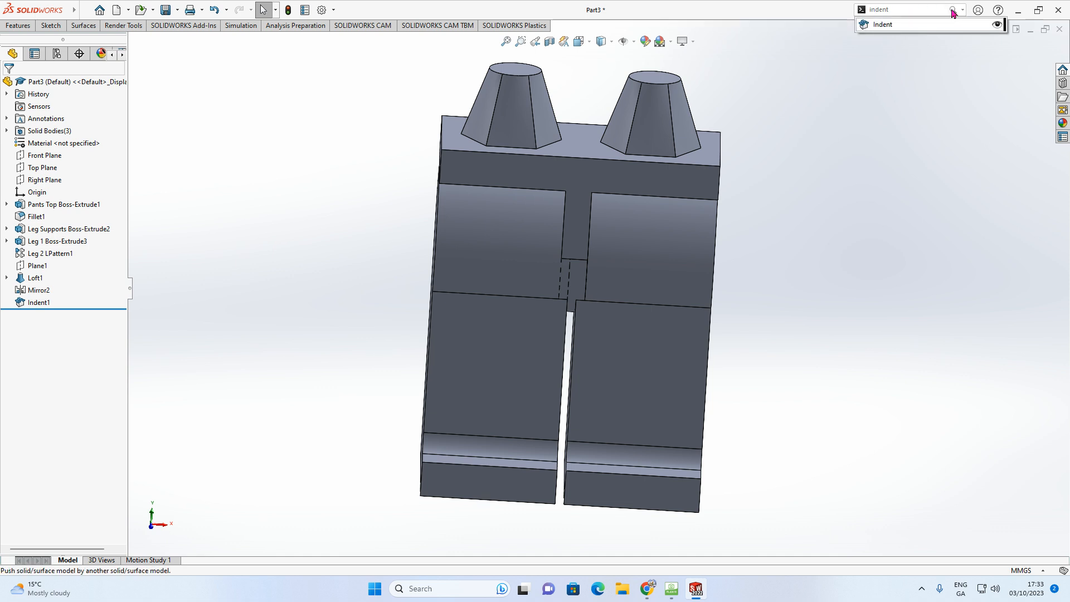
{"action": "left_click", "coordinate": [883, 25]}
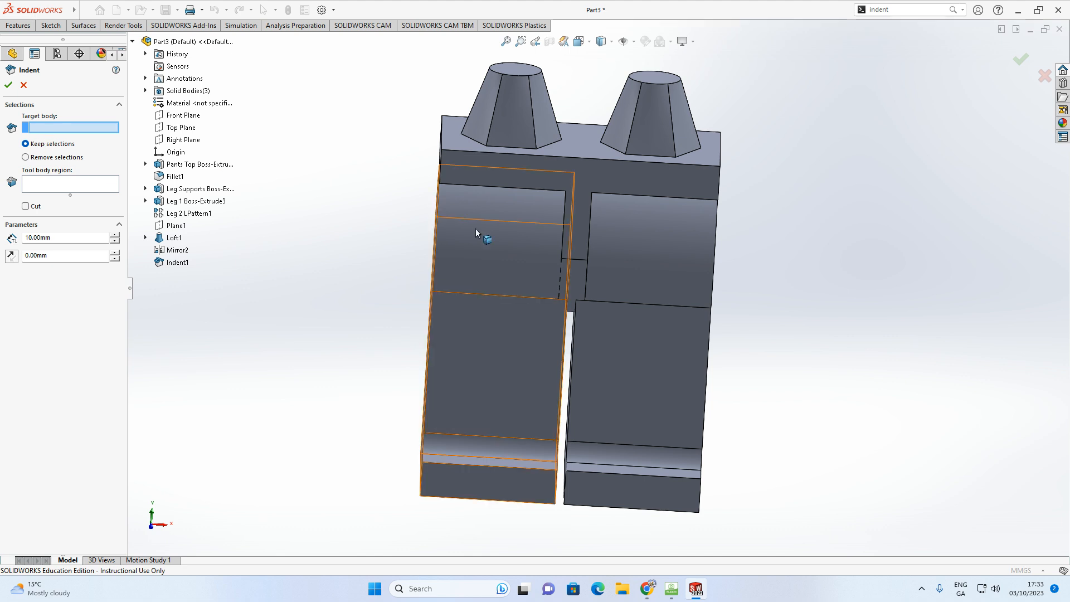
{"action": "left_click", "coordinate": [493, 252]}
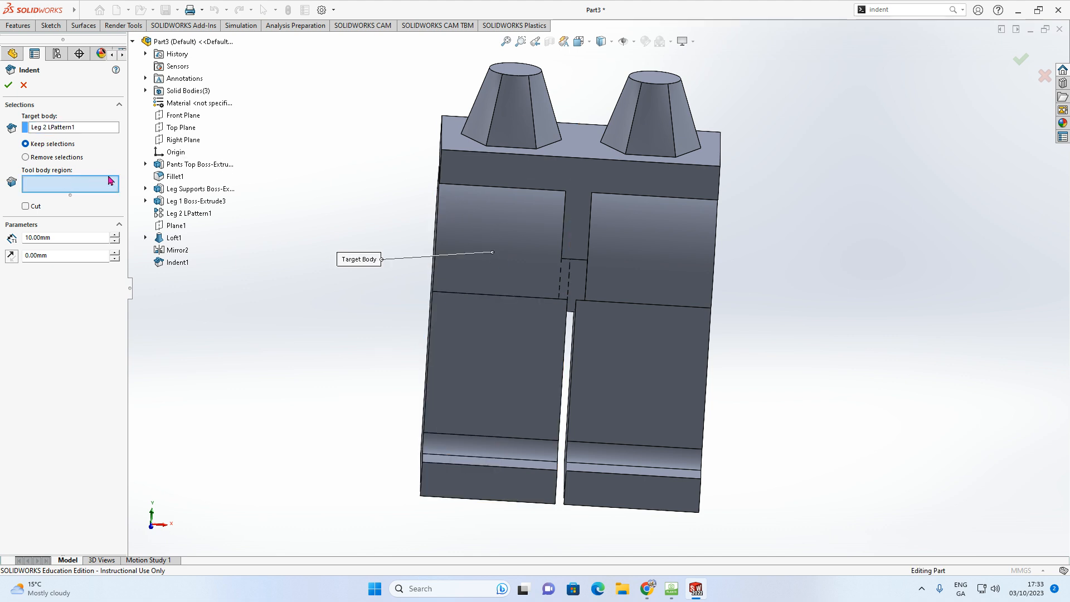
{"action": "left_click", "coordinate": [575, 168]}
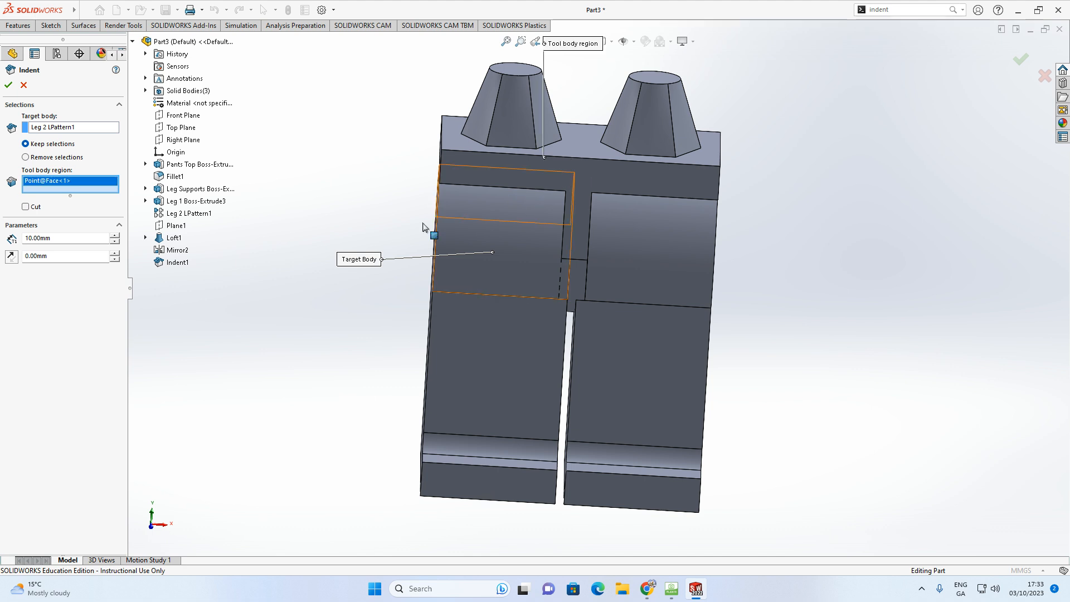
{"action": "left_click", "coordinate": [26, 206]}
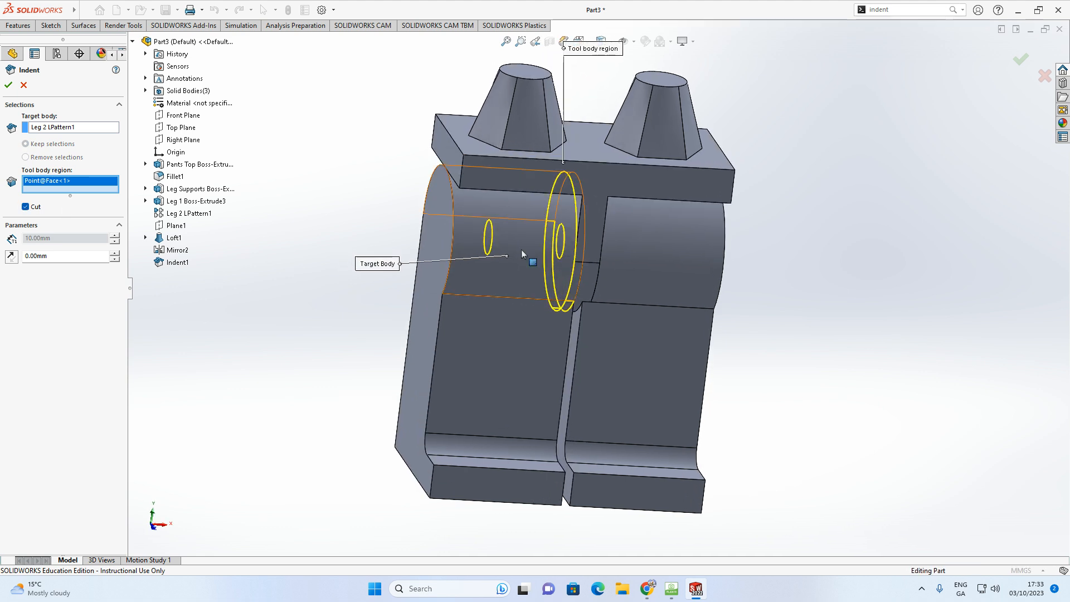
{"action": "left_click", "coordinate": [8, 86]}
{"action": "middle_click_drag", "start_coordinate": [315, 207], "coordinate": [333, 194]}
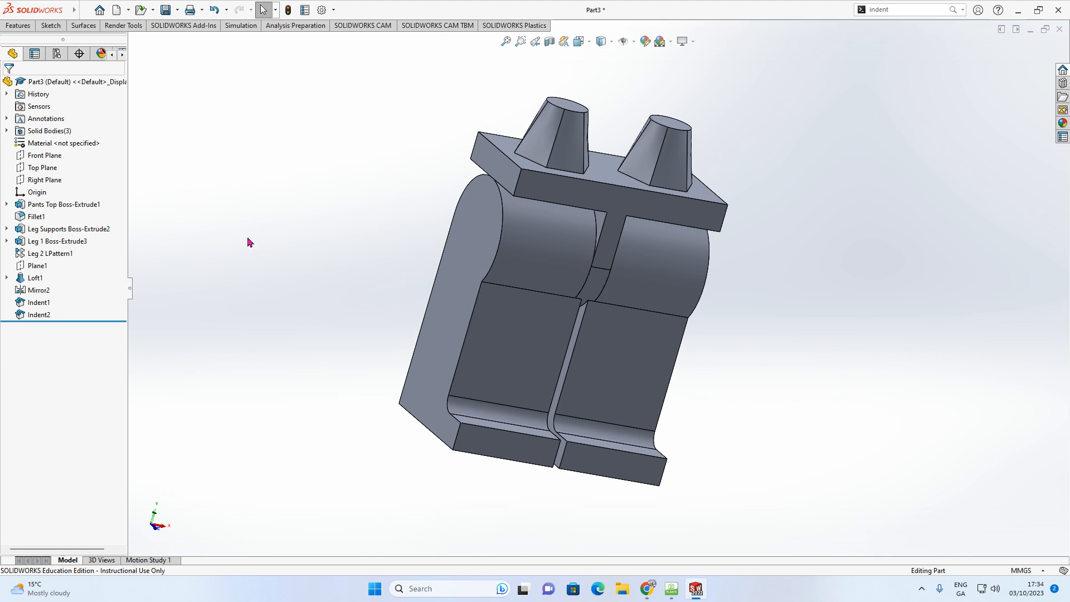
Step: Rename the loft feature as Body Support Loft1
{"action": "left_click", "coordinate": [36, 278]}
{"action": "left_click", "coordinate": [36, 278]}
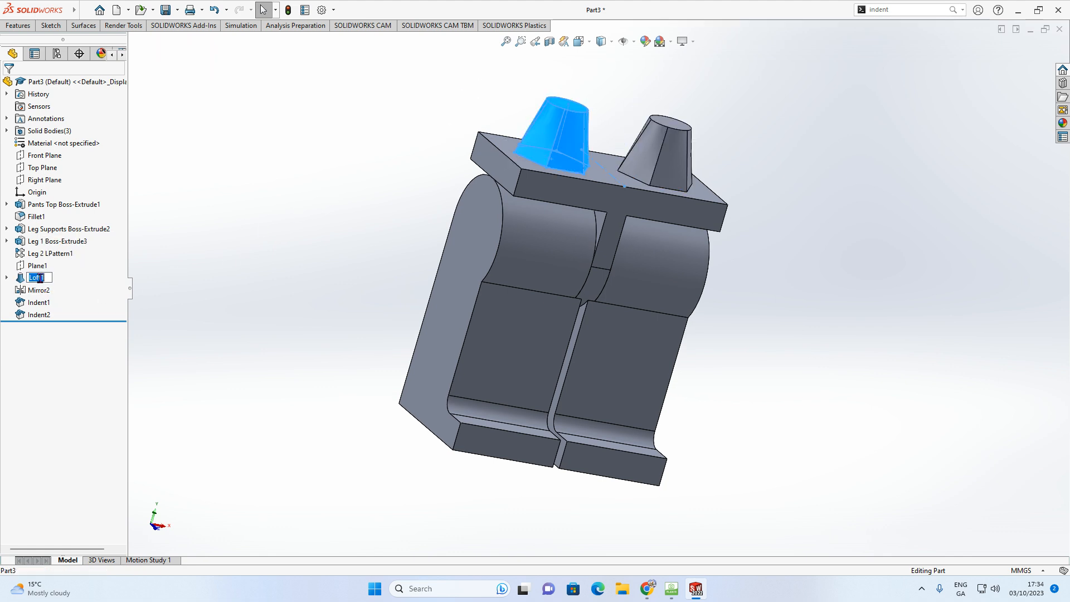
{"action": "left_click", "coordinate": [29, 278]}
{"action": "type", "text": "Body Support"}
{"action": "left_click", "coordinate": [316, 198]}
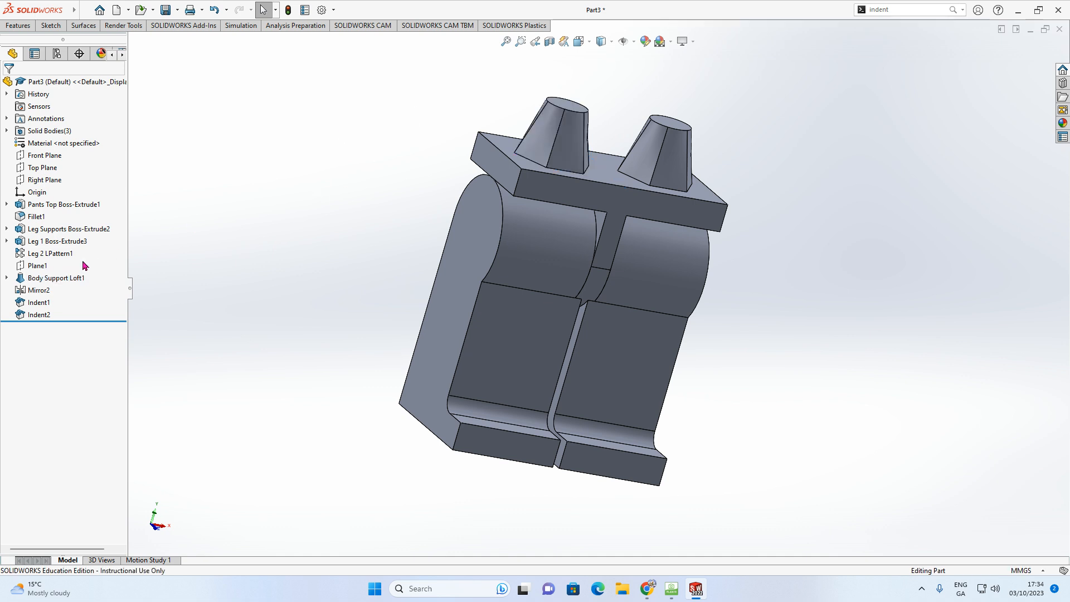
Step: Rename the first indent feature as Leg 1 Indent1
{"action": "left_click", "coordinate": [39, 303]}
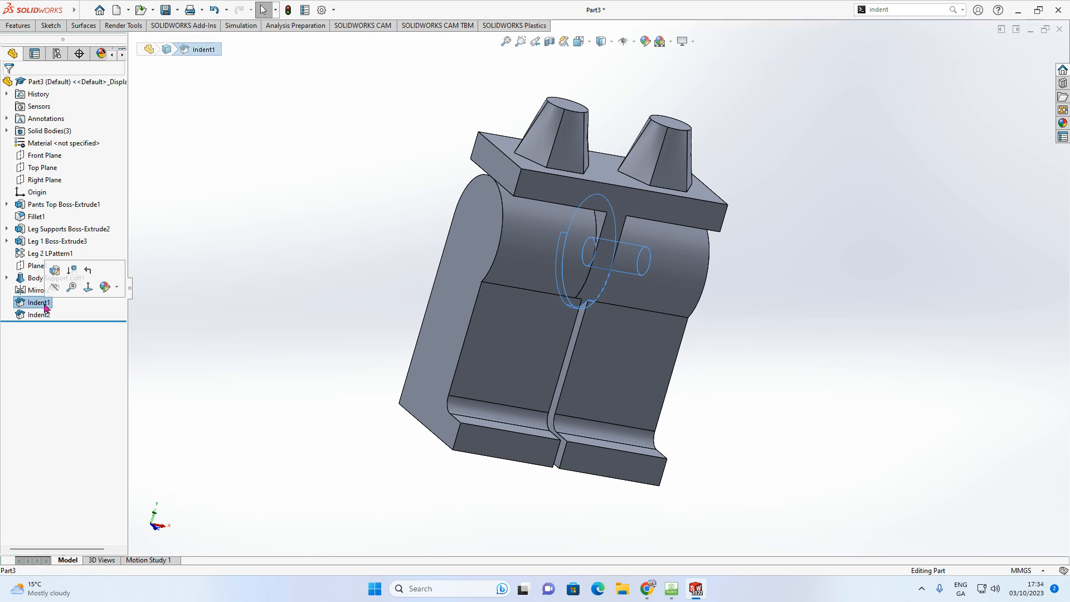
{"action": "left_click", "coordinate": [41, 303]}
{"action": "left_click", "coordinate": [33, 303]}
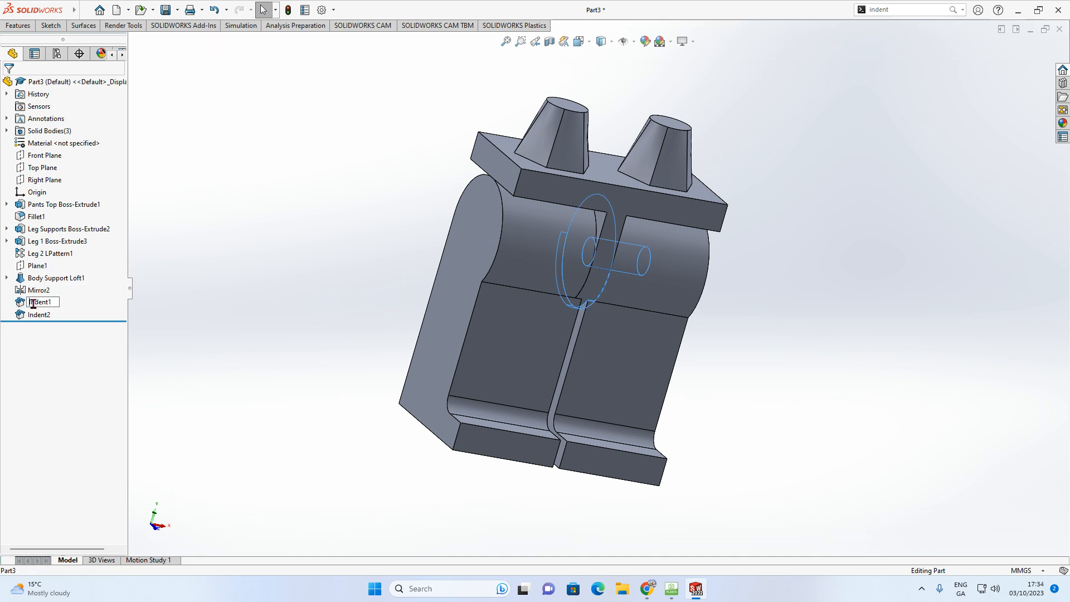
{"action": "type", "text": "Leg 1"}
{"action": "key", "text": "Return"}
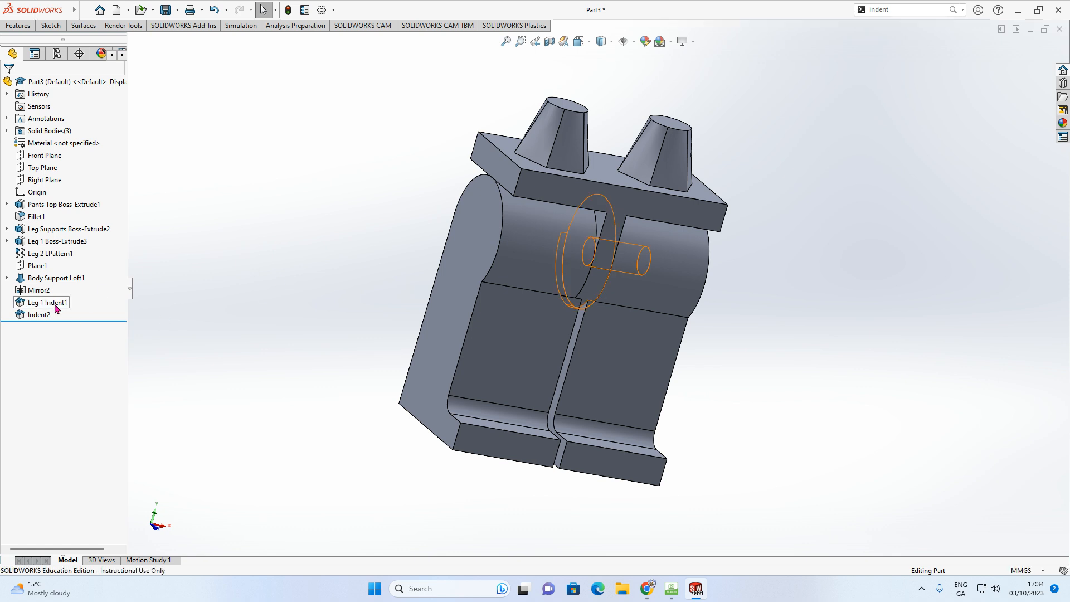
Step: Rename the second indent feature as Leg 2 Indent2
{"action": "left_click", "coordinate": [49, 315]}
{"action": "left_click", "coordinate": [50, 315]}
{"action": "left_click", "coordinate": [35, 315]}
{"action": "type", "text": "Leg 2"}
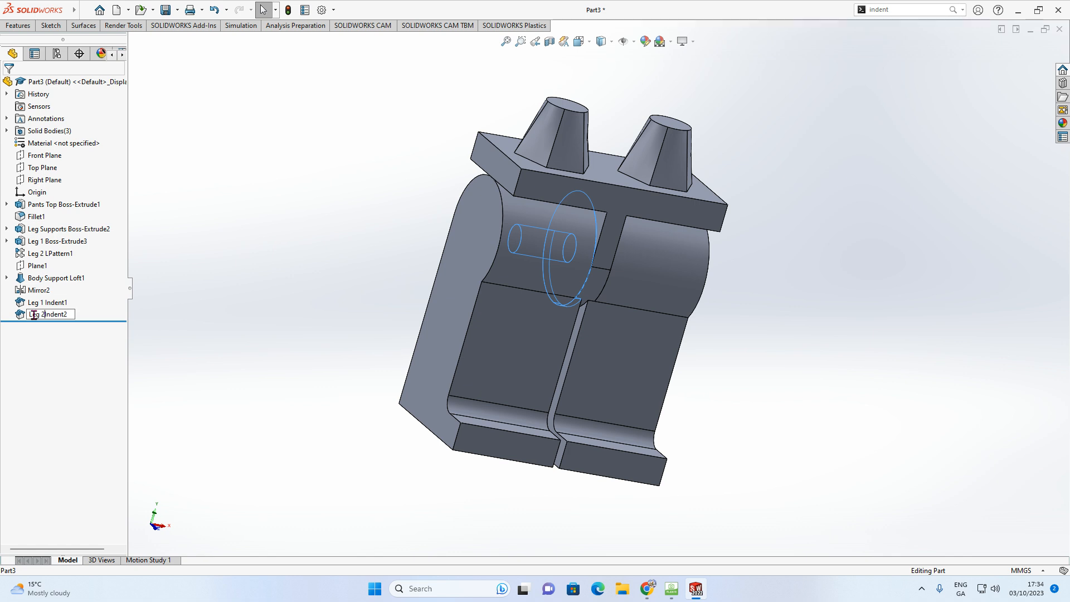
{"action": "left_click", "coordinate": [248, 269]}
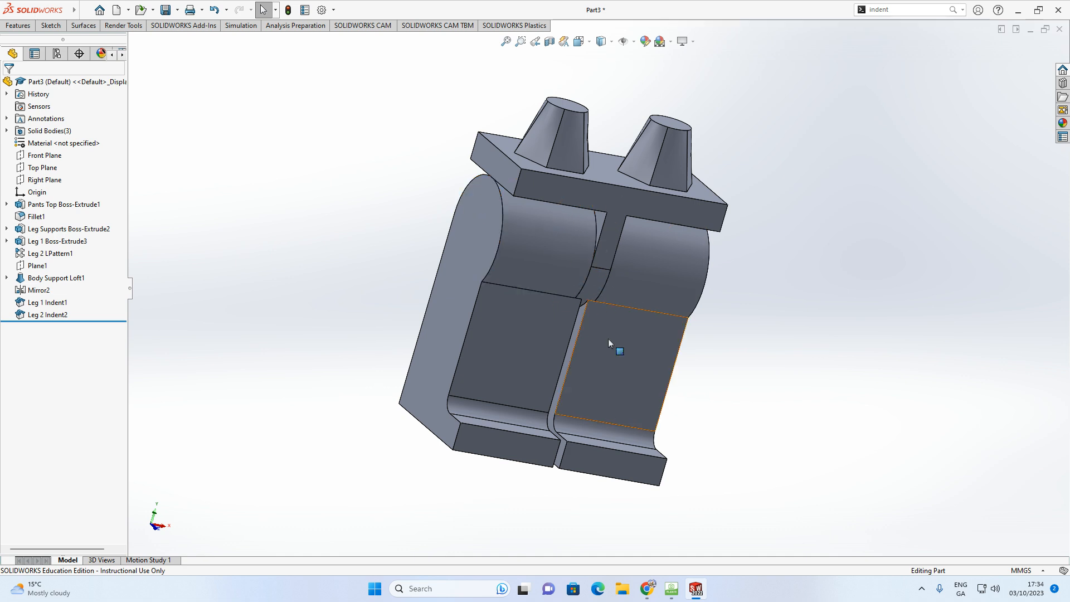
Step: Isolate the Leg 2 body, examine its indent and support hole from several angles, and exit isolation
{"action": "right_click", "coordinate": [520, 263]}
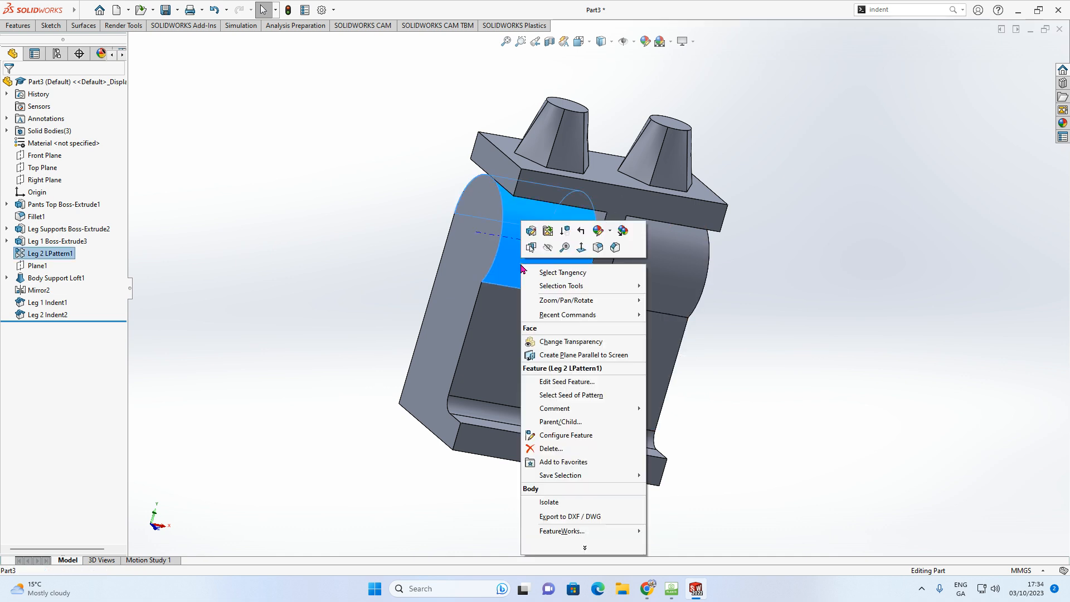
{"action": "left_click", "coordinate": [569, 503]}
{"action": "middle_click_drag", "start_coordinate": [761, 318], "coordinate": [642, 358]}
{"action": "scroll", "coordinate": [563, 326], "scroll_direction": "down", "scroll_amount": 2}
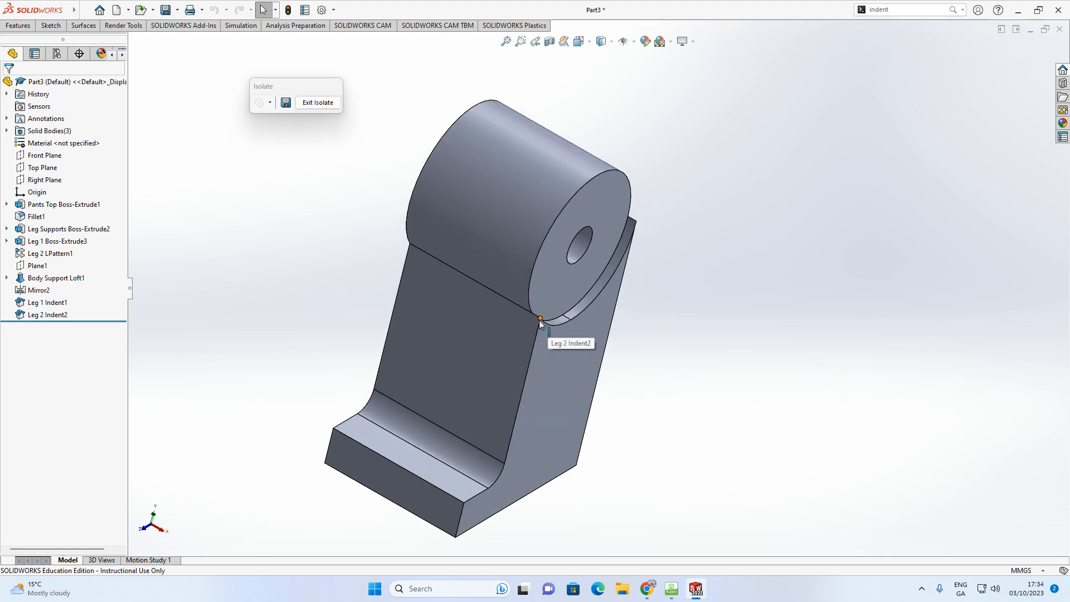
{"action": "middle_click_drag", "start_coordinate": [542, 325], "coordinate": [554, 359]}
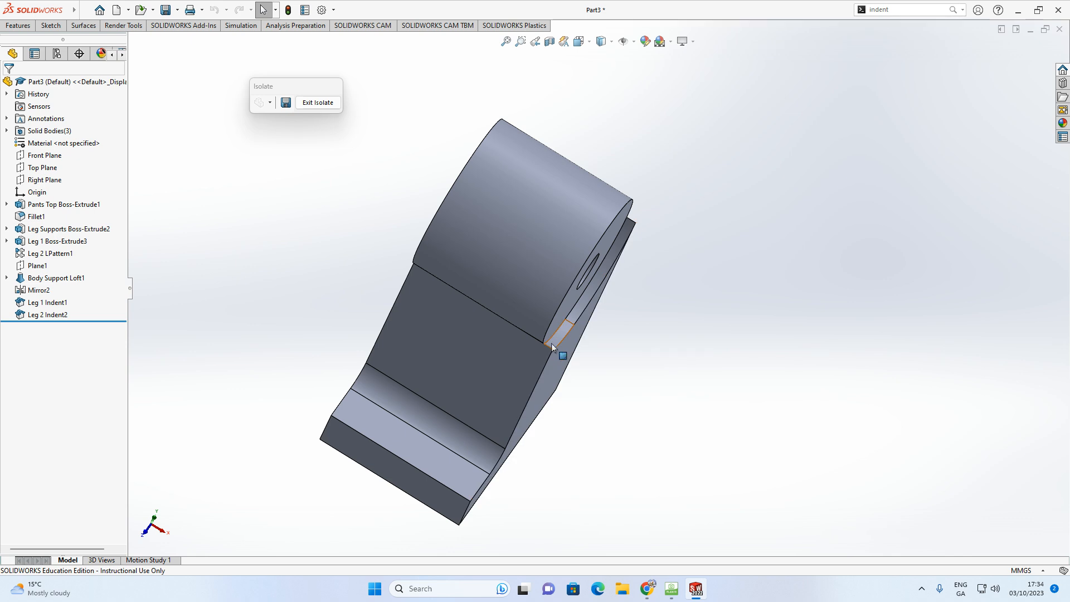
{"action": "middle_click_drag", "start_coordinate": [633, 250], "coordinate": [569, 96]}
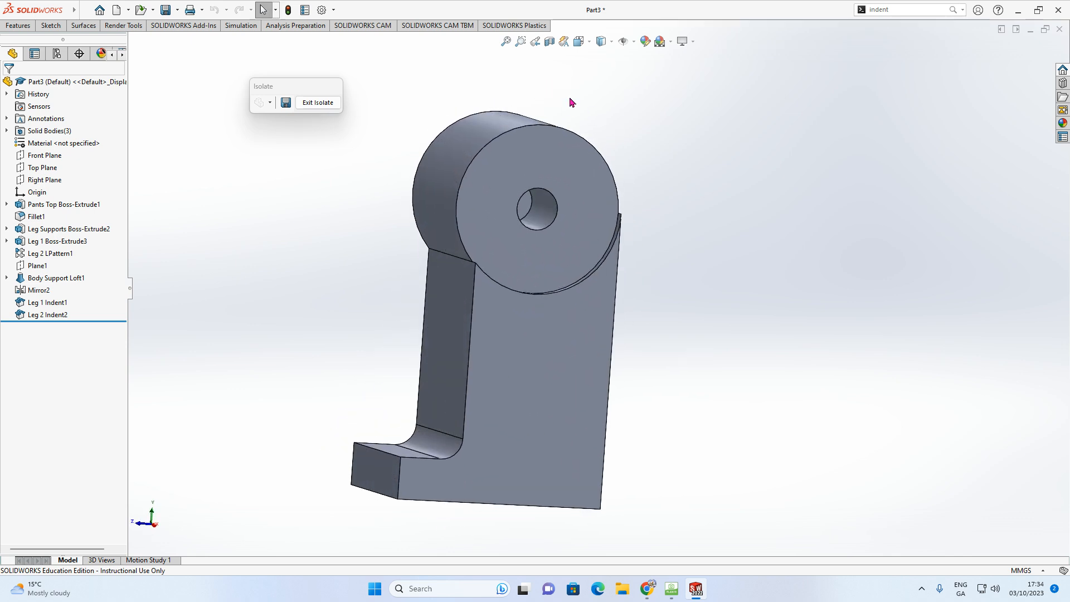
{"action": "left_click", "coordinate": [316, 104]}
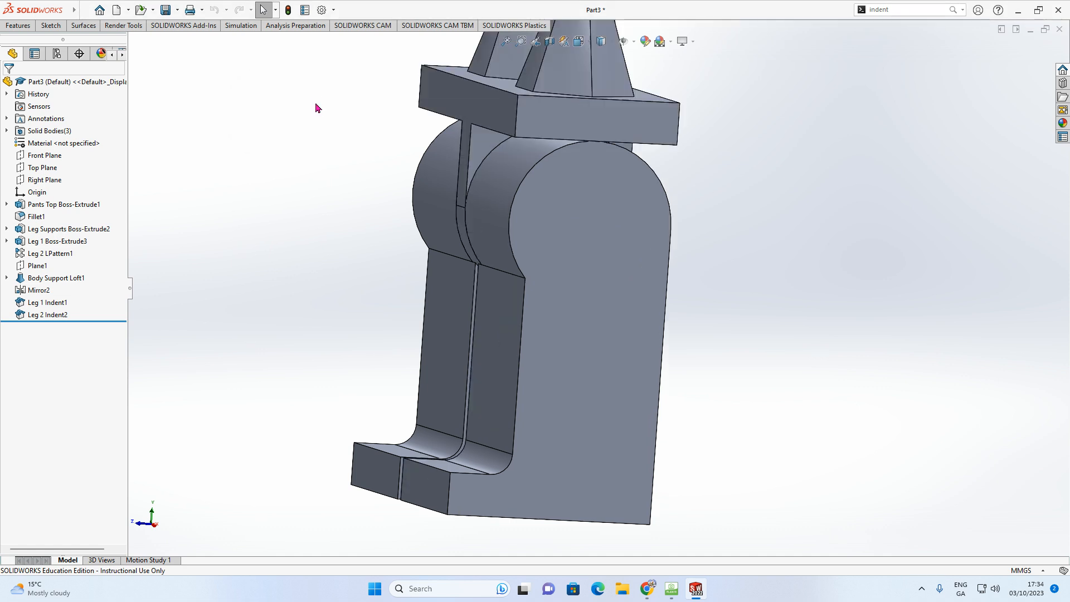
Step: Isolate the pants top body, inspect its centre web and leg support pins, and exit isolation
{"action": "left_click", "coordinate": [485, 146]}
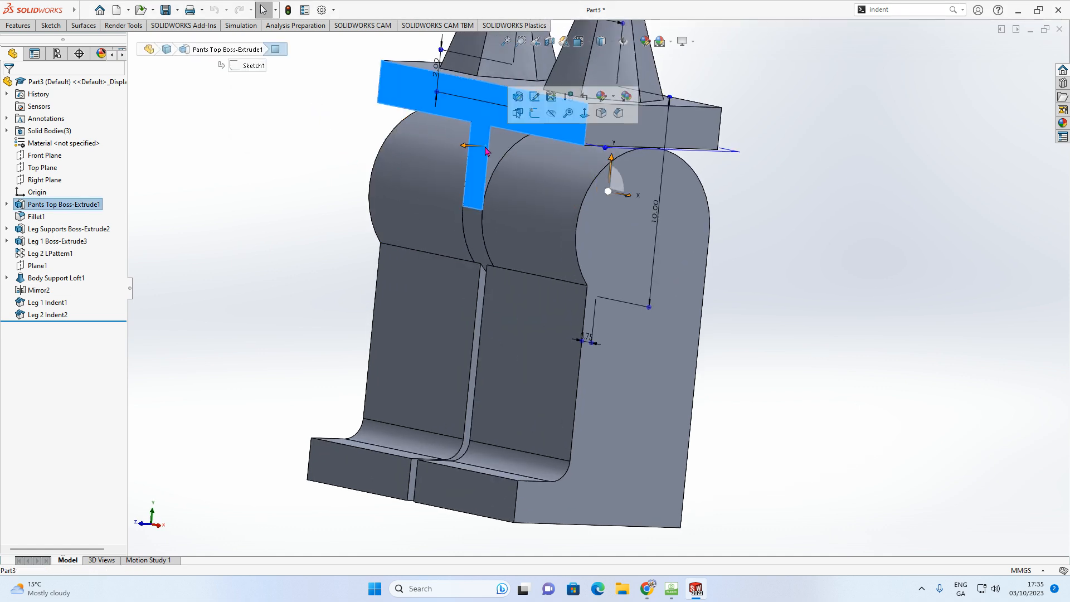
{"action": "right_click", "coordinate": [485, 146]}
{"action": "left_click", "coordinate": [539, 360]}
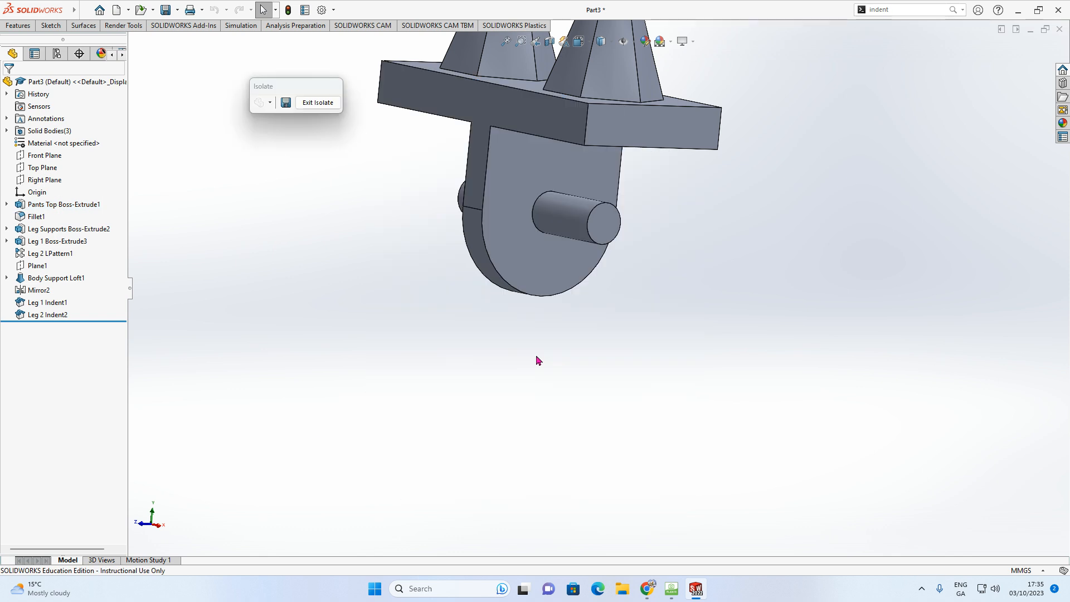
{"action": "middle_click_drag", "start_coordinate": [500, 251], "coordinate": [580, 270]}
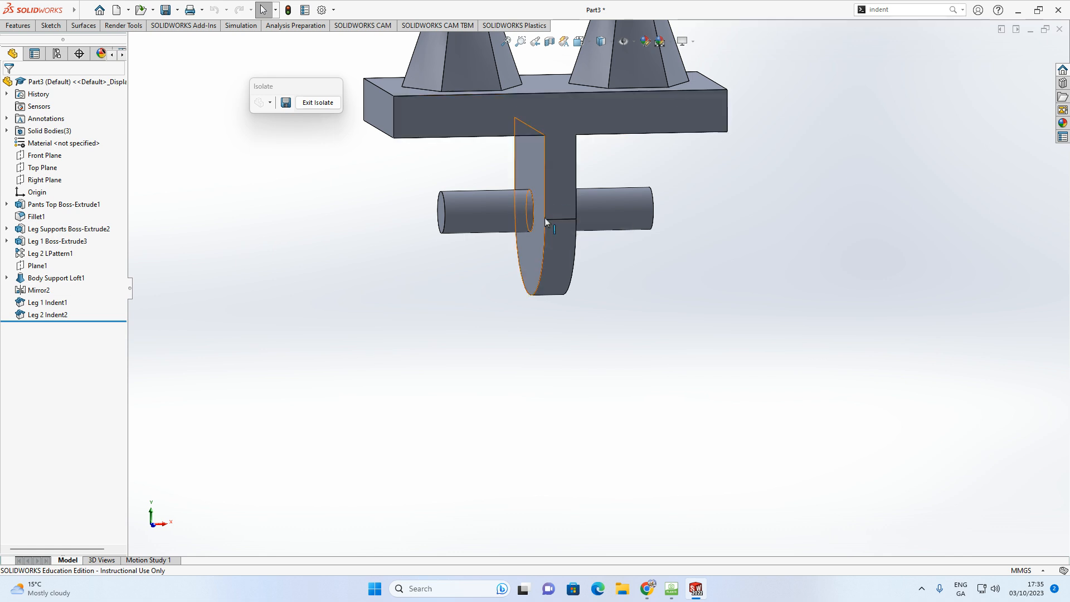
{"action": "left_click", "coordinate": [331, 103]}
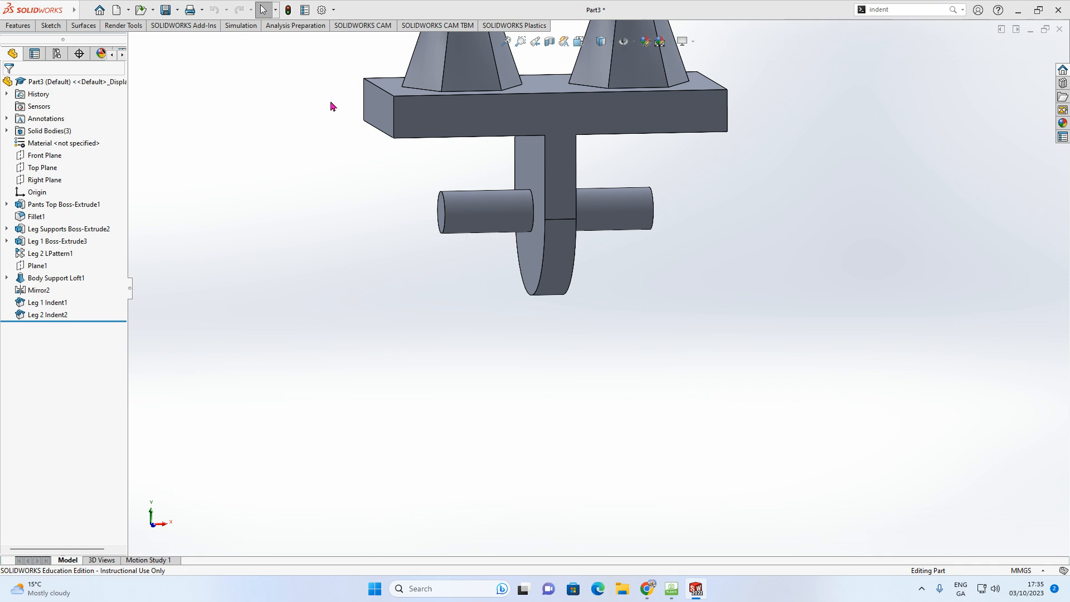
Step: Isolate the Leg 1 body to check its indent and support hole, exit isolation, and review the whole model
{"action": "right_click", "coordinate": [642, 251]}
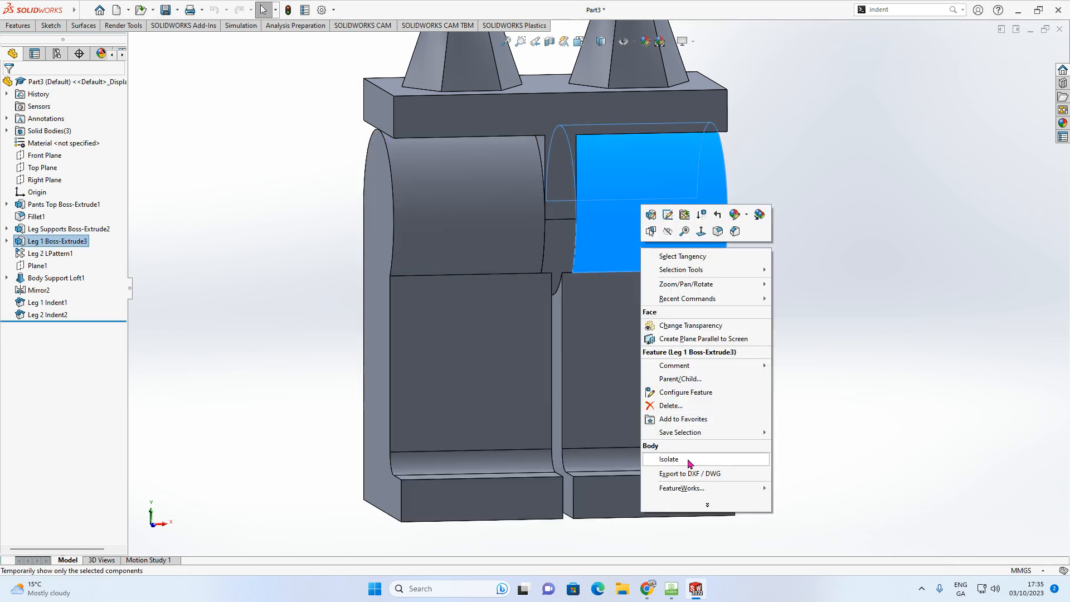
{"action": "left_click", "coordinate": [669, 458]}
{"action": "middle_click_drag", "start_coordinate": [631, 331], "coordinate": [702, 292]}
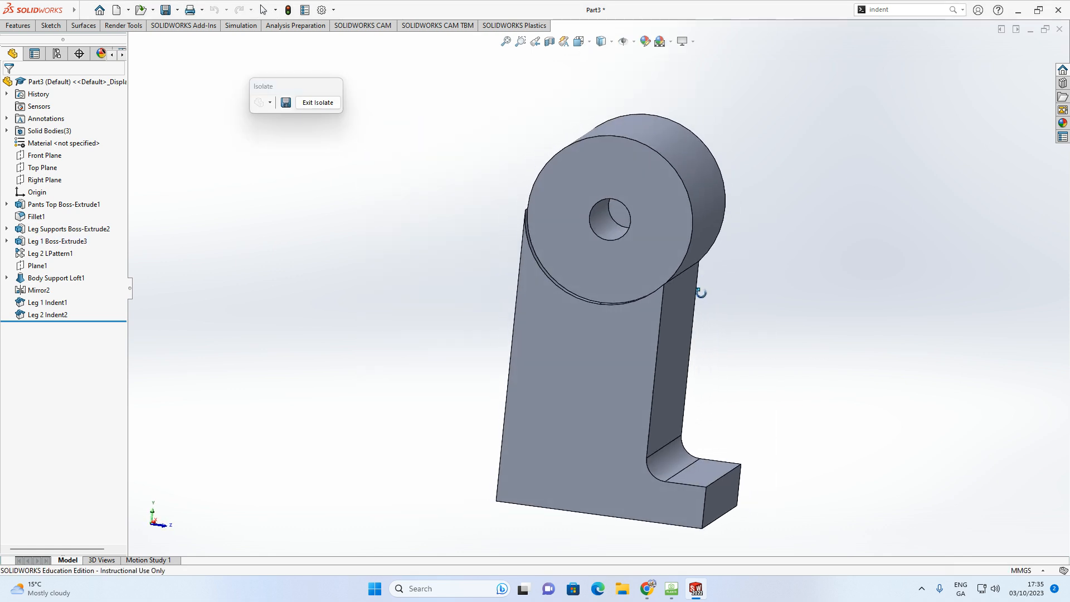
{"action": "left_click", "coordinate": [318, 103]}
{"action": "scroll", "coordinate": [440, 278], "scroll_direction": "down", "scroll_amount": 5}
{"action": "mouse_move", "coordinate": [444, 277]}
{"action": "middle_mouse_down"}
{"action": "mouse_move", "coordinate": [414, 216]}
{"action": "mouse_move", "coordinate": [418, 300]}
{"action": "mouse_move", "coordinate": [423, 282]}
{"action": "middle_mouse_up"}
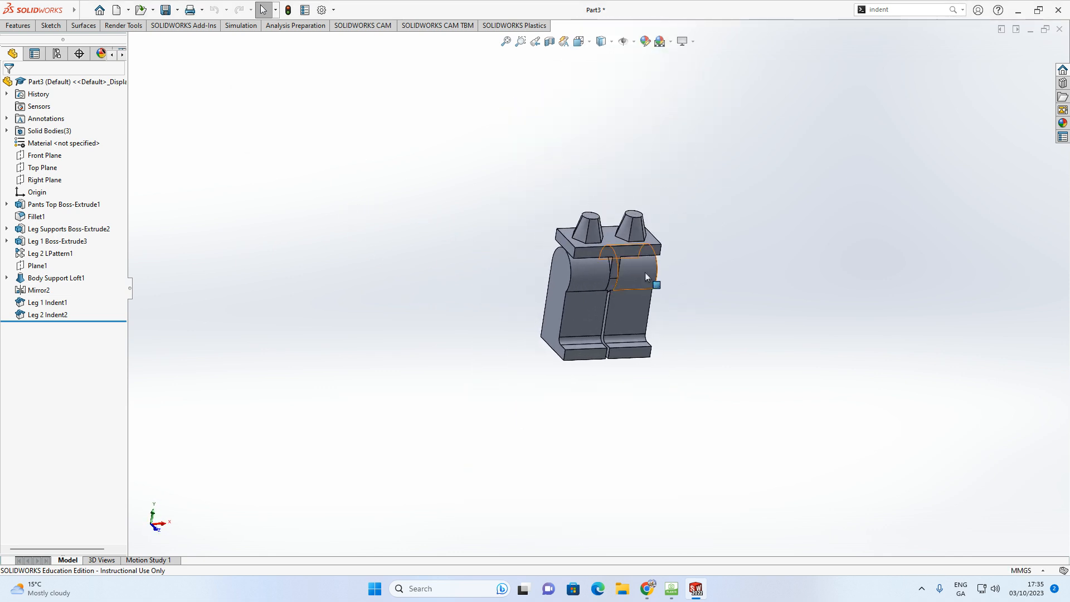
{"action": "scroll", "coordinate": [680, 275], "scroll_direction": "up", "scroll_amount": 4}
{"action": "middle_click_drag", "start_coordinate": [547, 250], "coordinate": [547, 341]}
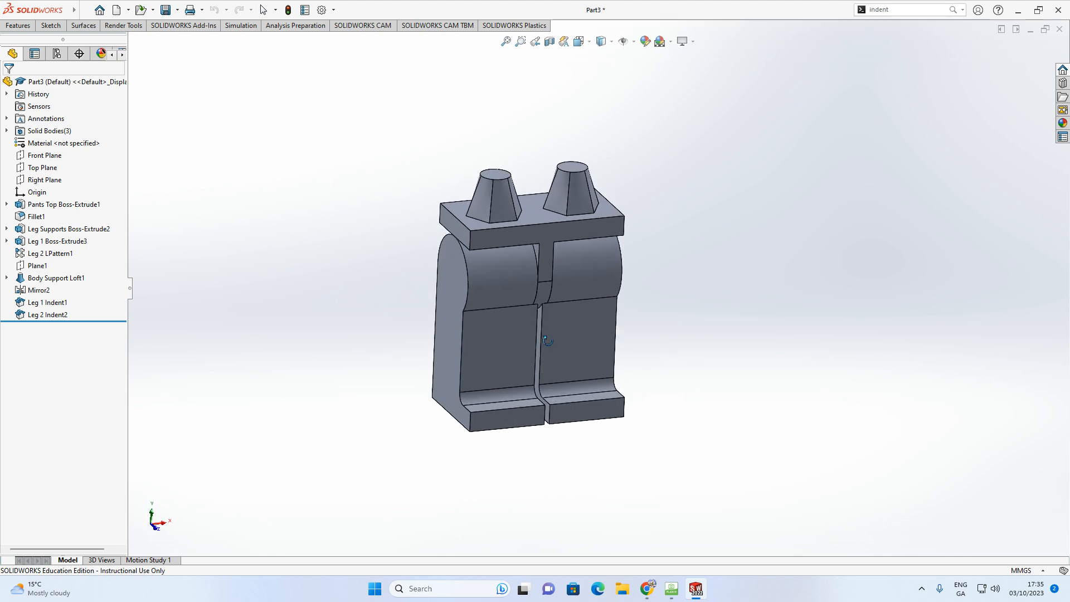
Step: Start saving the part under a new name and create a Lego Man folder inside 5th Year SDK Projetcs on the Desktop
{"action": "mouse_move", "coordinate": [68, 16]}
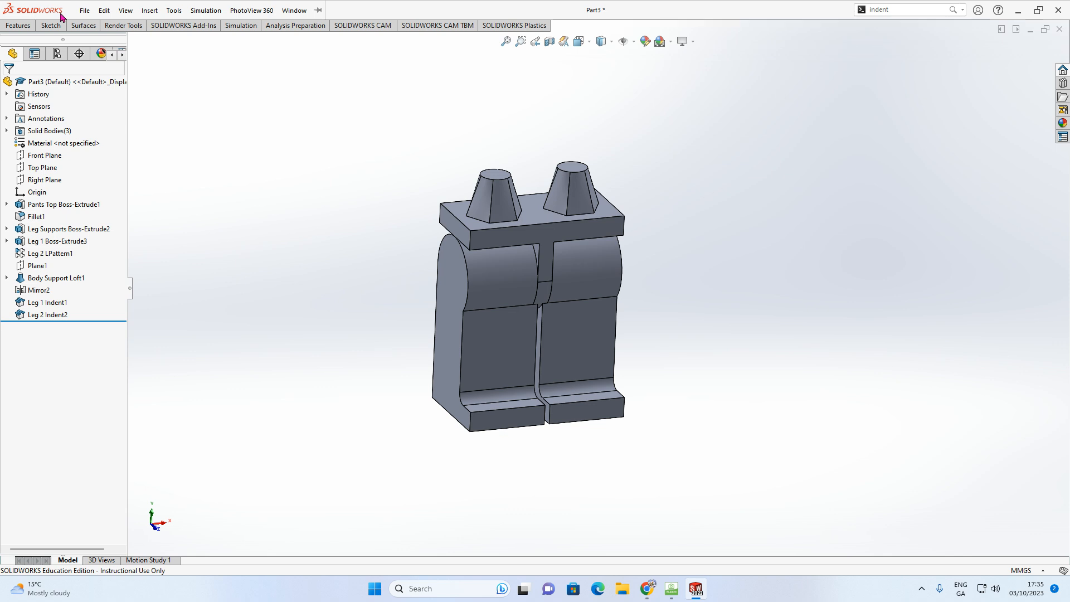
{"action": "left_click", "coordinate": [84, 11]}
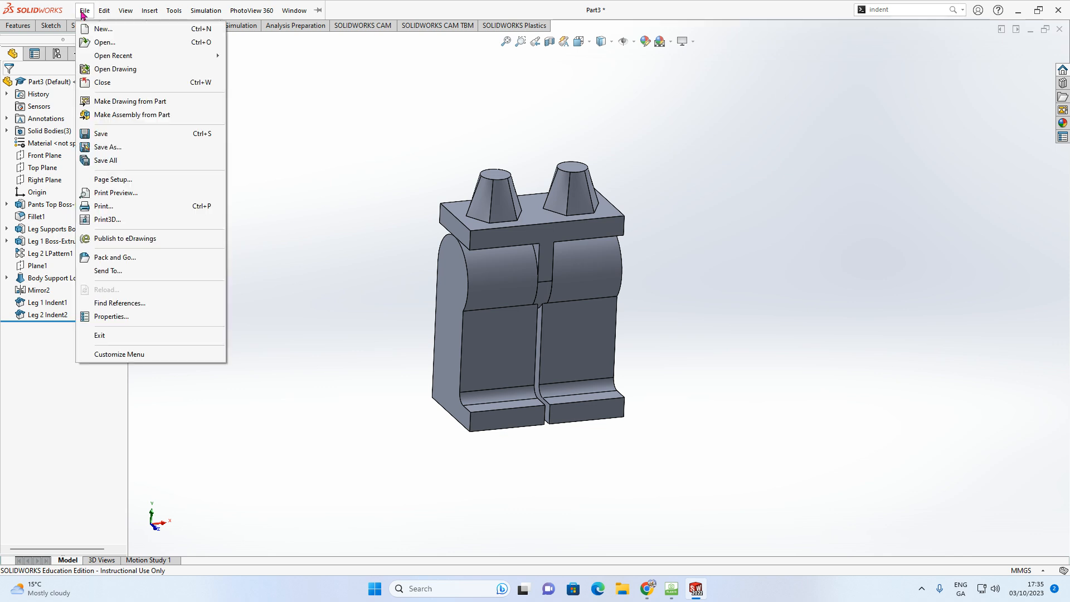
{"action": "left_click", "coordinate": [110, 144]}
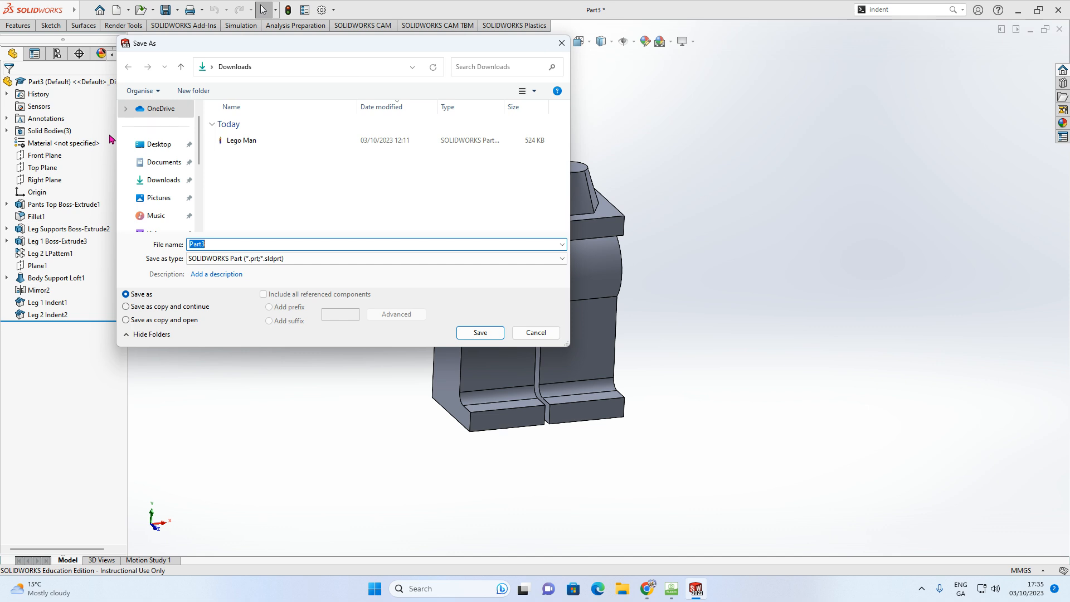
{"action": "left_click", "coordinate": [156, 145]}
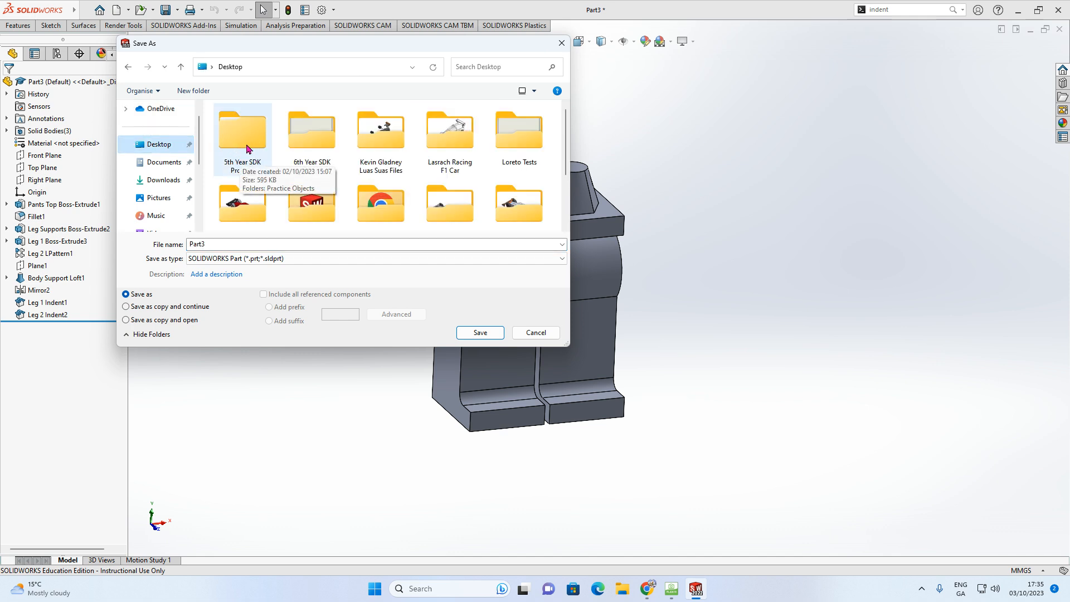
{"action": "double_click", "coordinate": [247, 149]}
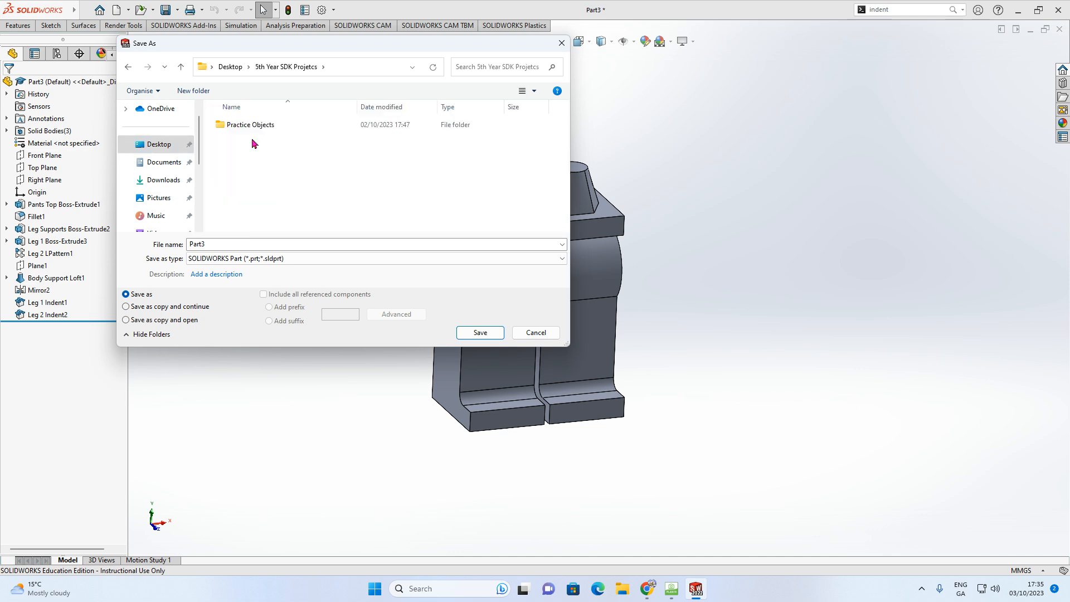
{"action": "right_click", "coordinate": [230, 157]}
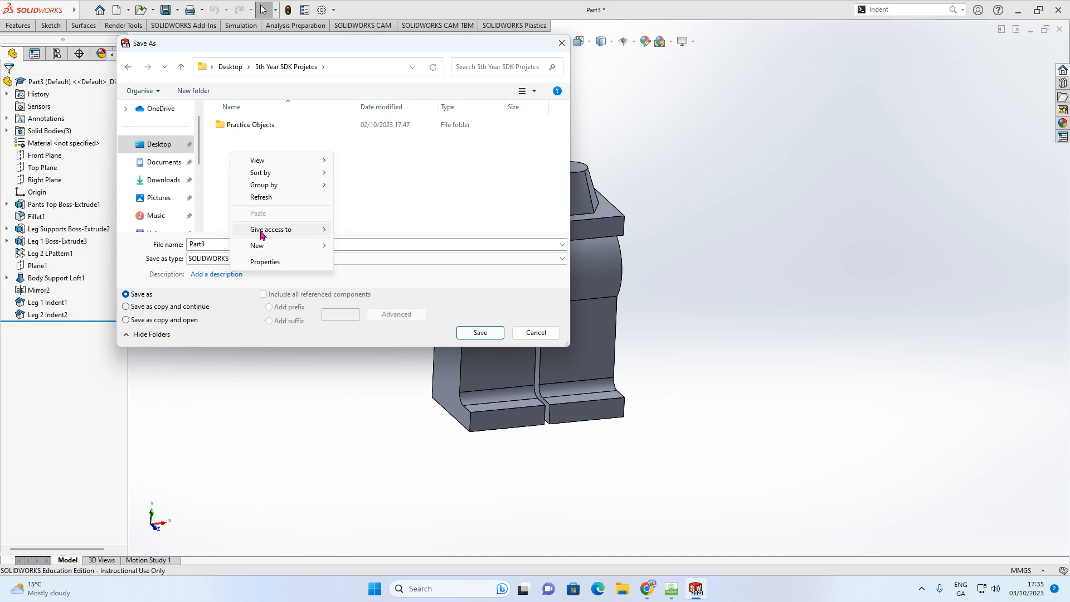
{"action": "mouse_move", "coordinate": [267, 249]}
{"action": "left_click", "coordinate": [367, 245]}
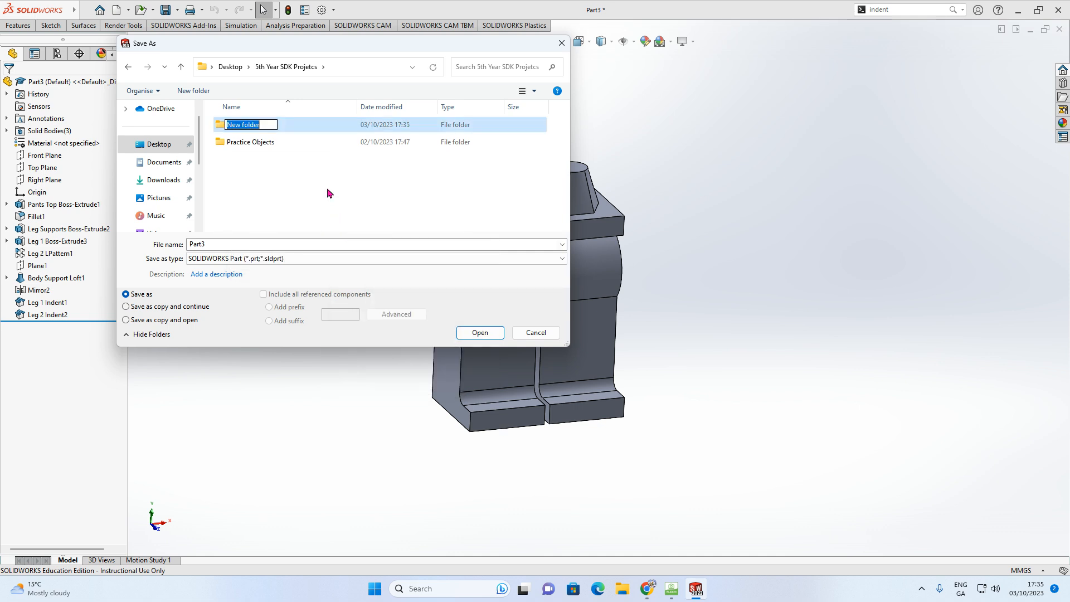
{"action": "type", "text": "Lego Man"}
{"action": "left_click", "coordinate": [326, 176]}
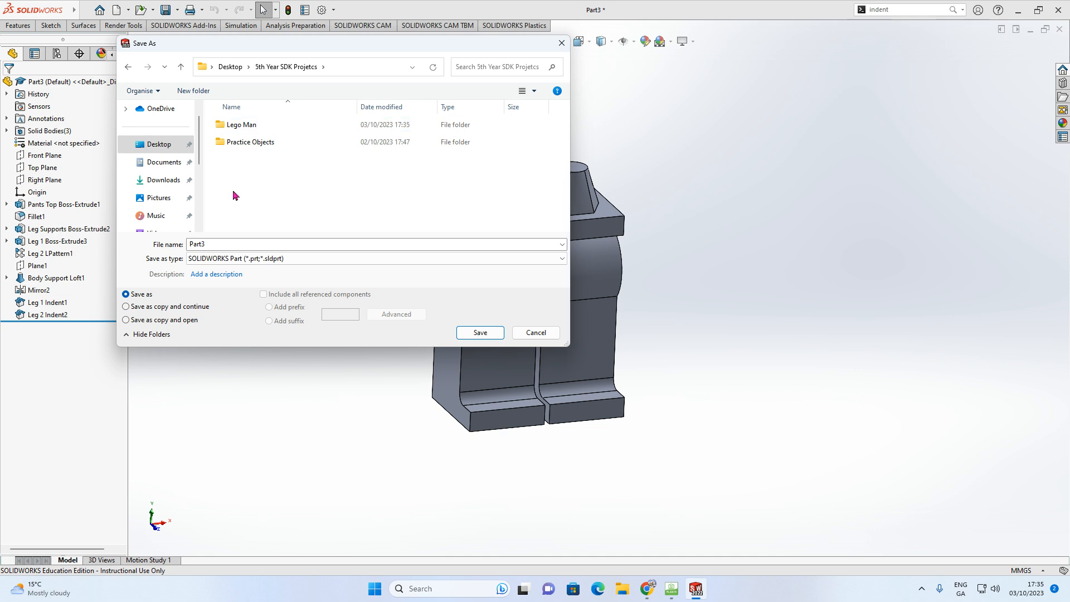
Step: Save the part in the new Lego Man folder as Master Copy Lego Man
{"action": "double_click", "coordinate": [248, 129]}
{"action": "double_click", "coordinate": [219, 244]}
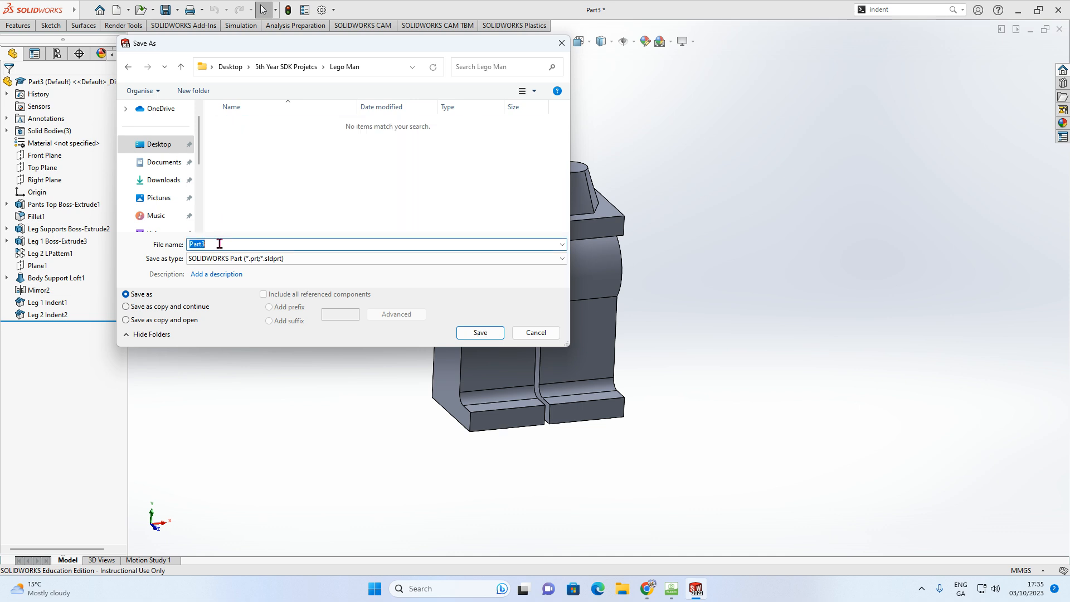
{"action": "type", "text": "Master Copy Lego Man"}
{"action": "left_click", "coordinate": [482, 334]}
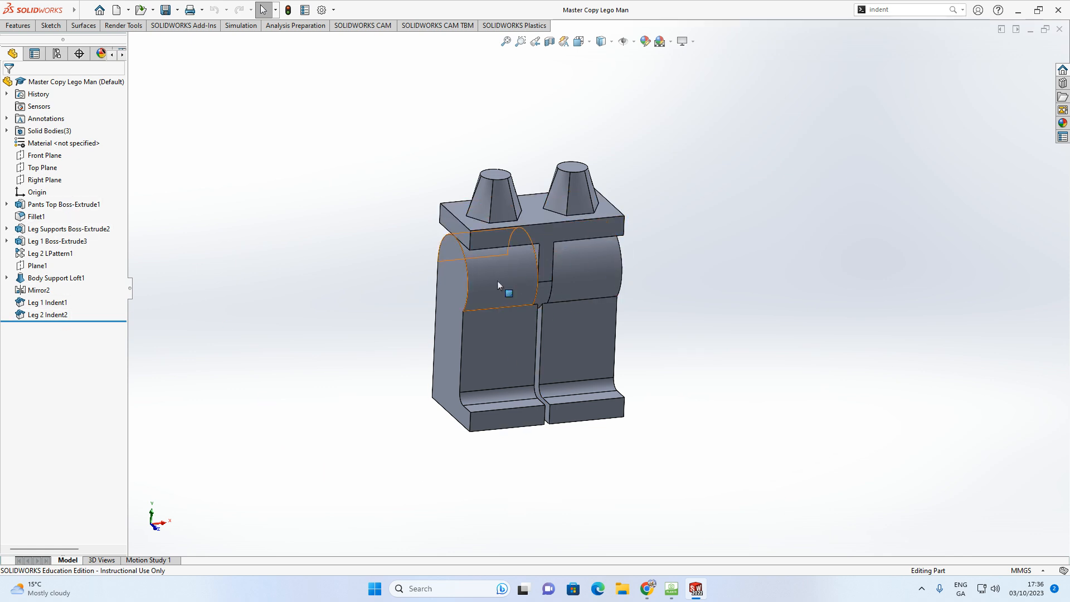
{"action": "left_click", "coordinate": [649, 588]}
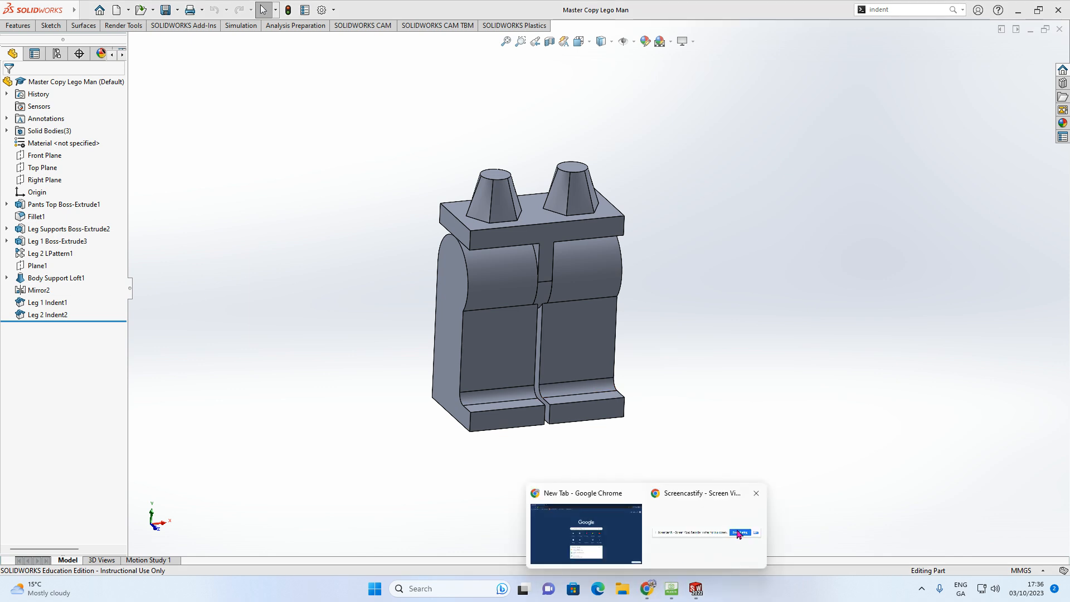